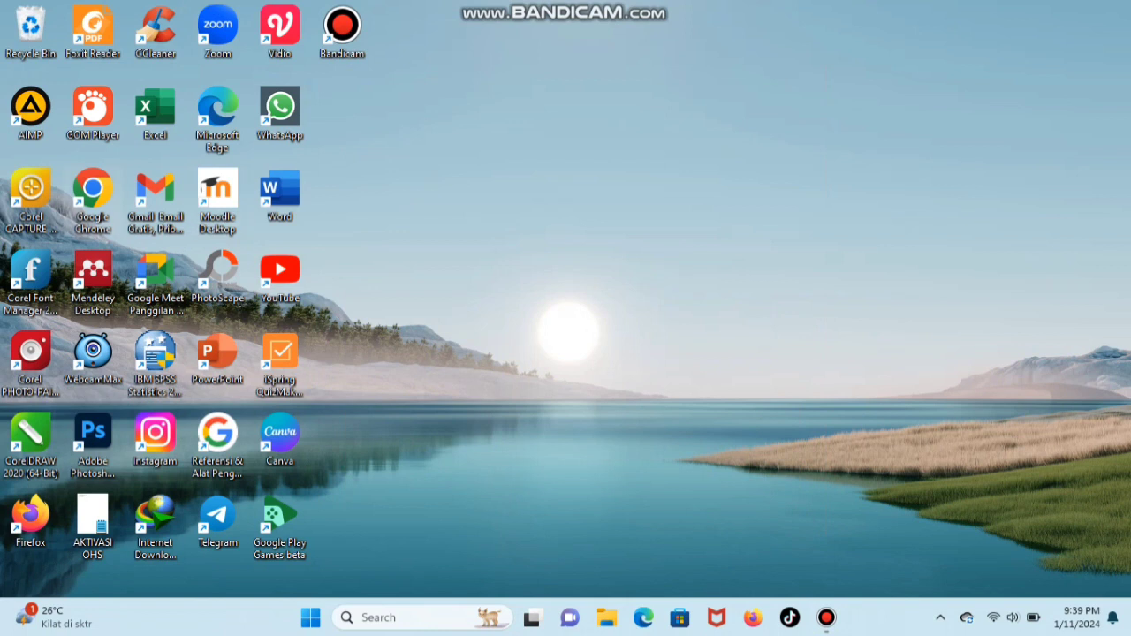
- Open Google Chrome and search the web for "download ispring quiz maker"
{"action": "double_click", "coordinate": [93, 196]}
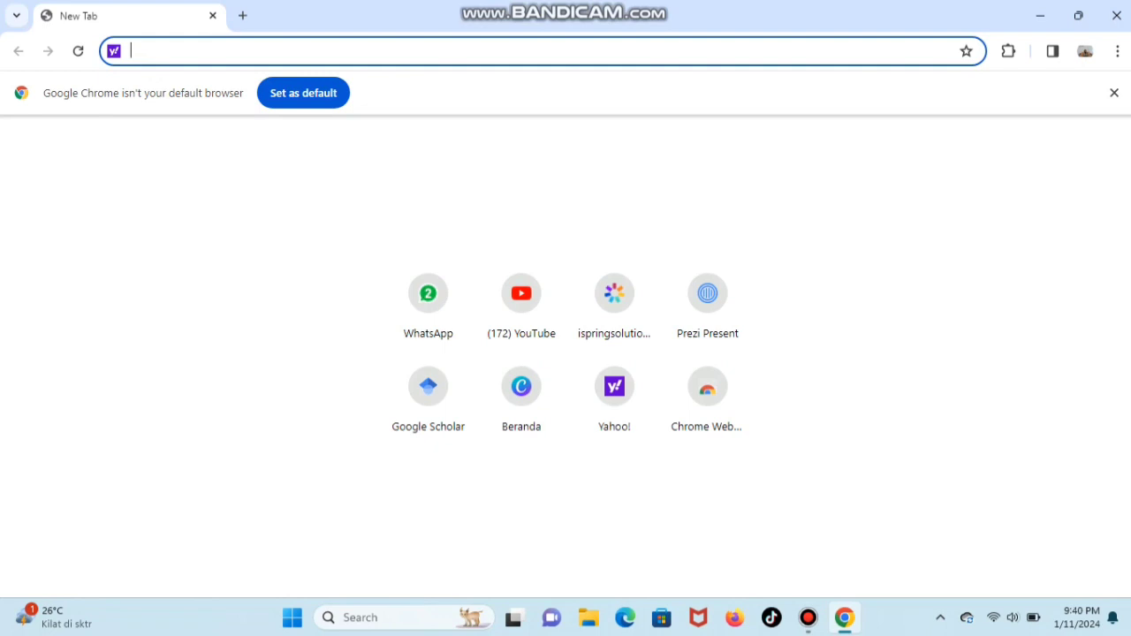
{"action": "type", "text": "down"}
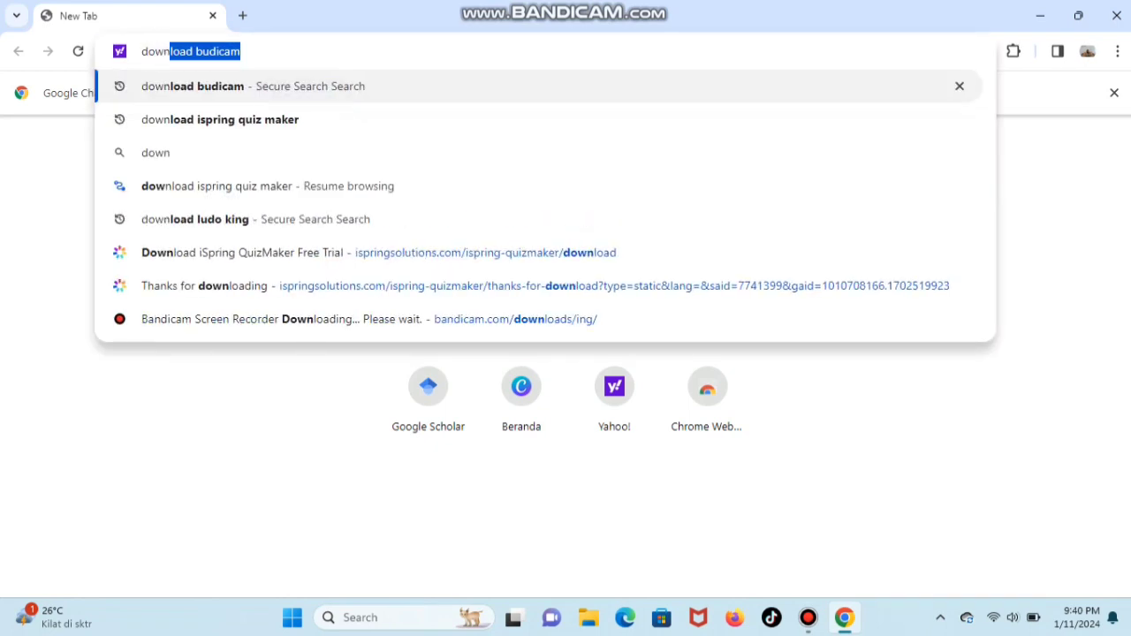
{"action": "type", "text": "load is"}
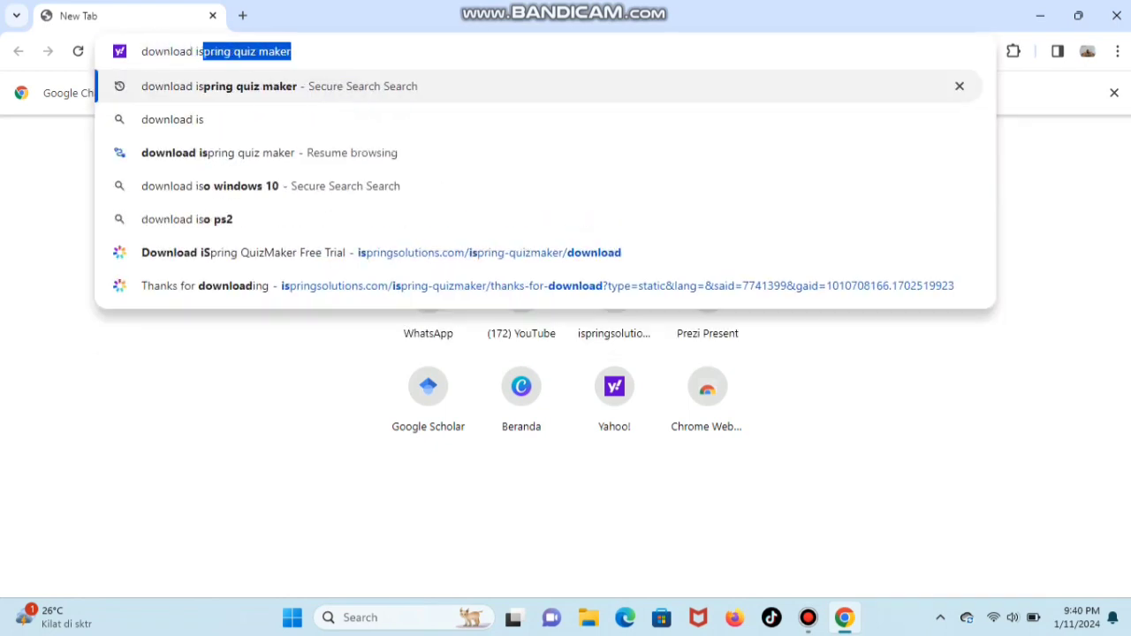
{"action": "type", "text": "pring quia"}
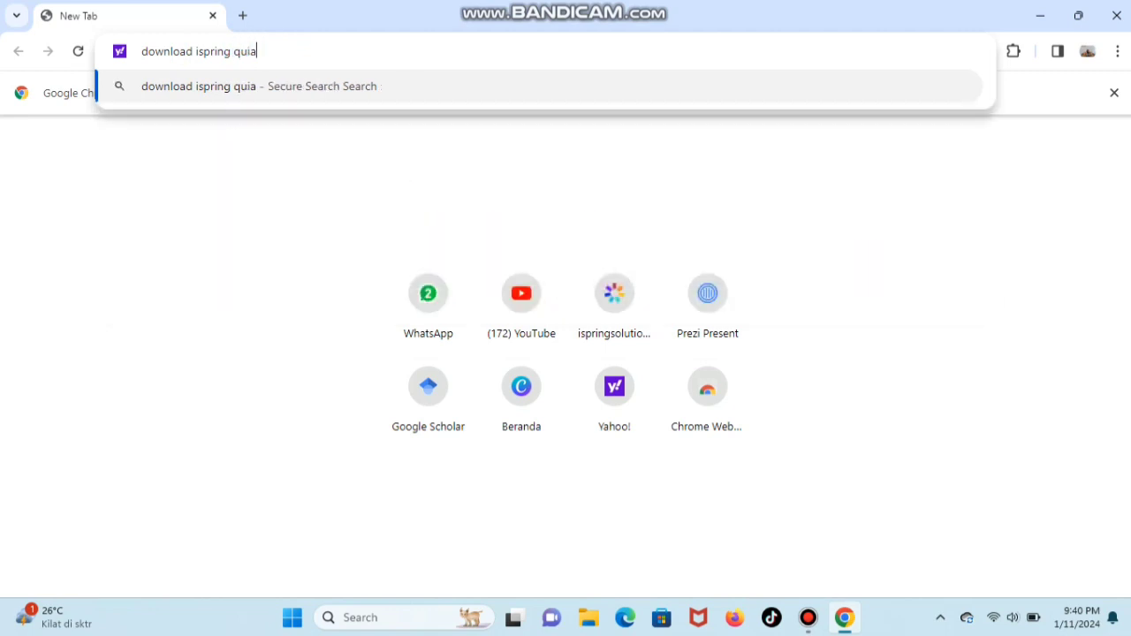
{"action": "key", "text": "BackSpace"}
{"action": "type", "text": "z maker"}
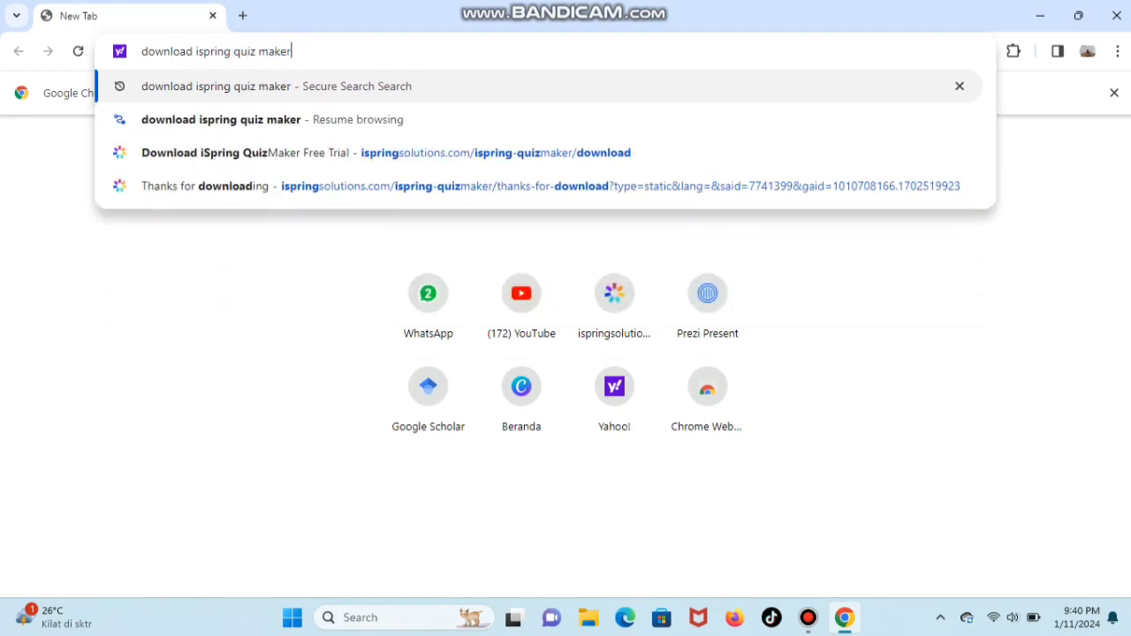
{"action": "key", "text": "Return"}
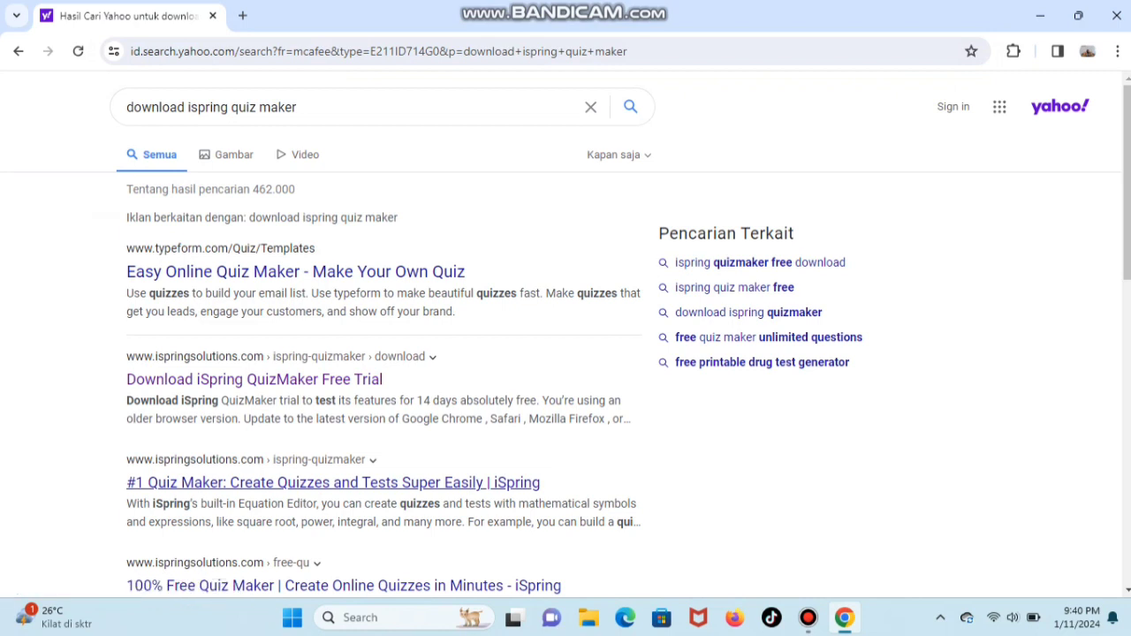
- Open iSpring's Quiz Maker site from the search results and go from its pricing section to the free trial download form
{"action": "left_click", "coordinate": [333, 483]}
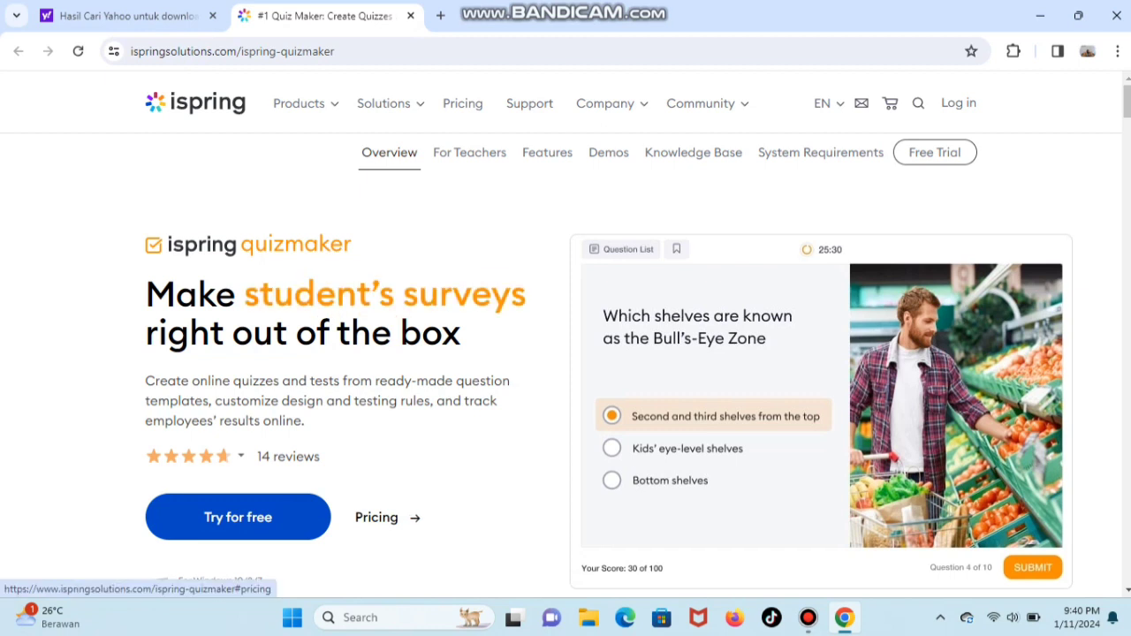
{"action": "scroll", "coordinate": [565, 331], "scroll_direction": "down", "scroll_amount": 1}
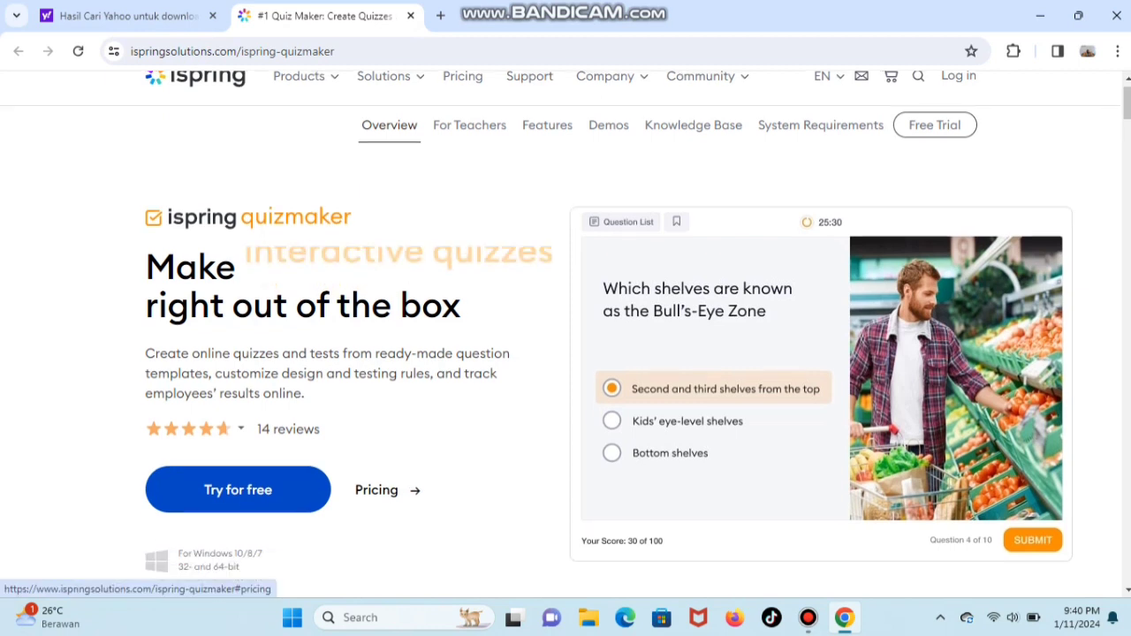
{"action": "left_click", "coordinate": [380, 490]}
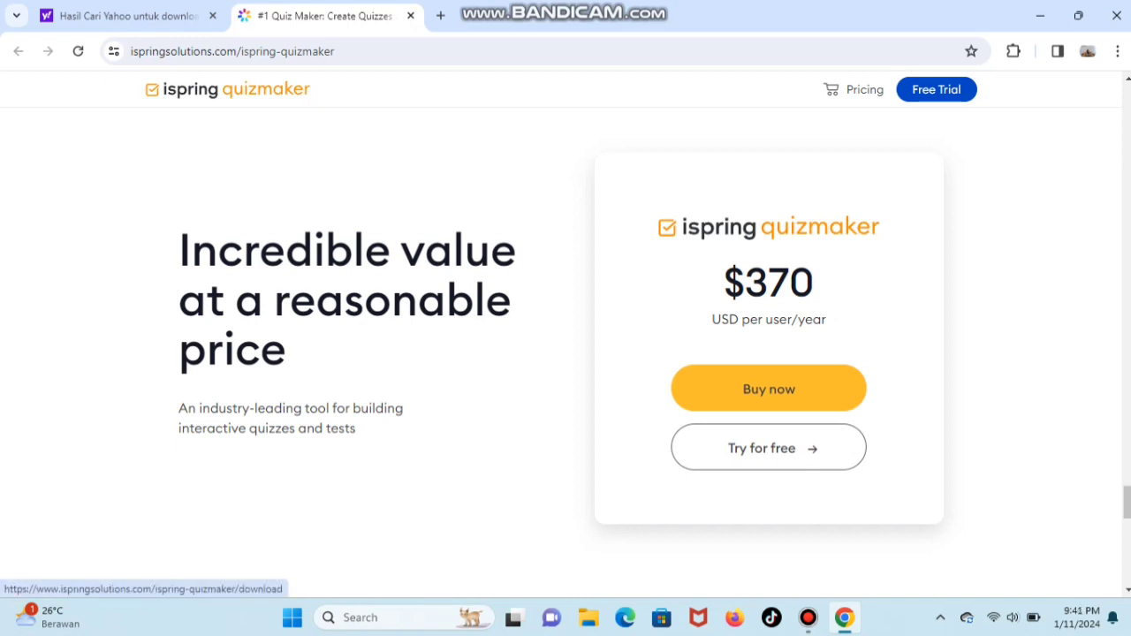
{"action": "left_click", "coordinate": [769, 448]}
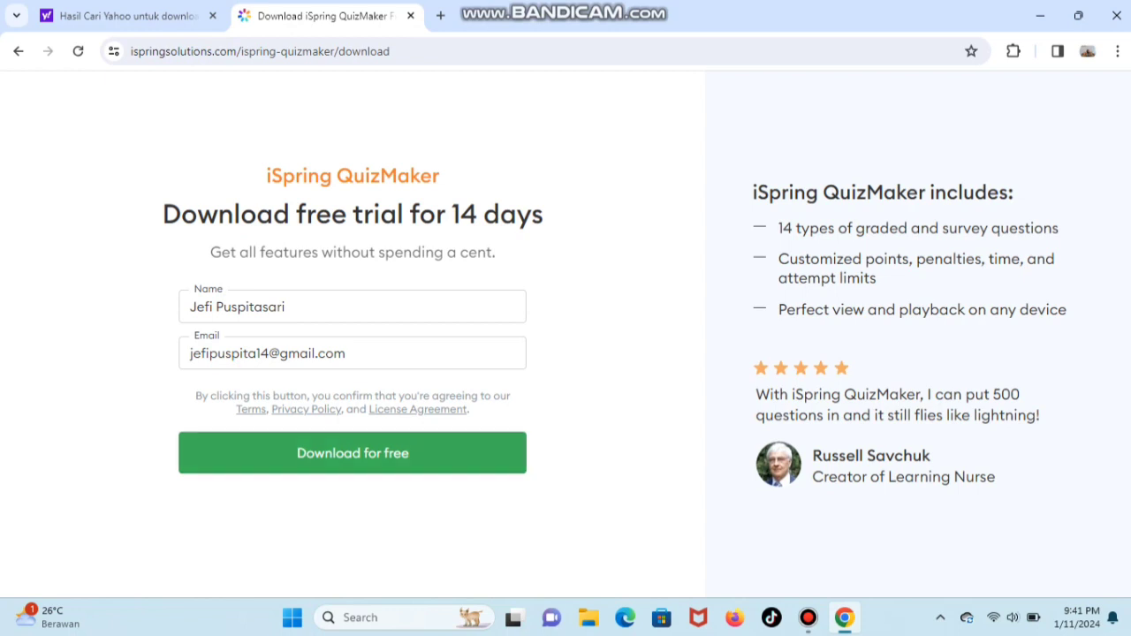
- Request the free iSpring QuizMaker download with the prefilled details and start it as a duplicate with a numbered file name
{"action": "left_click", "coordinate": [352, 454]}
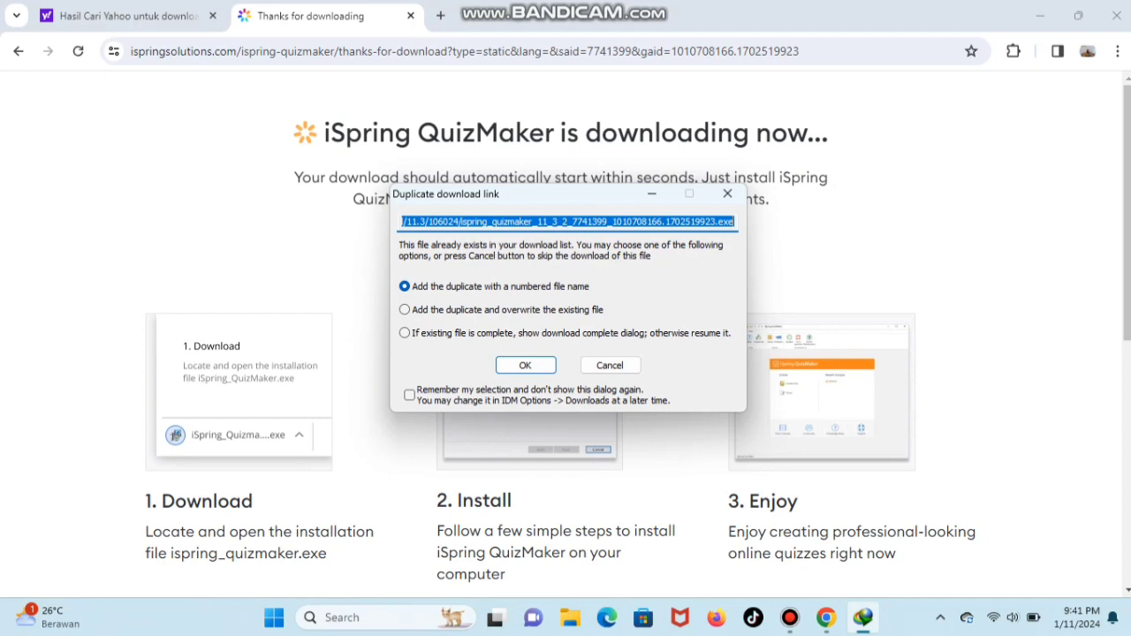
{"action": "left_click", "coordinate": [525, 365]}
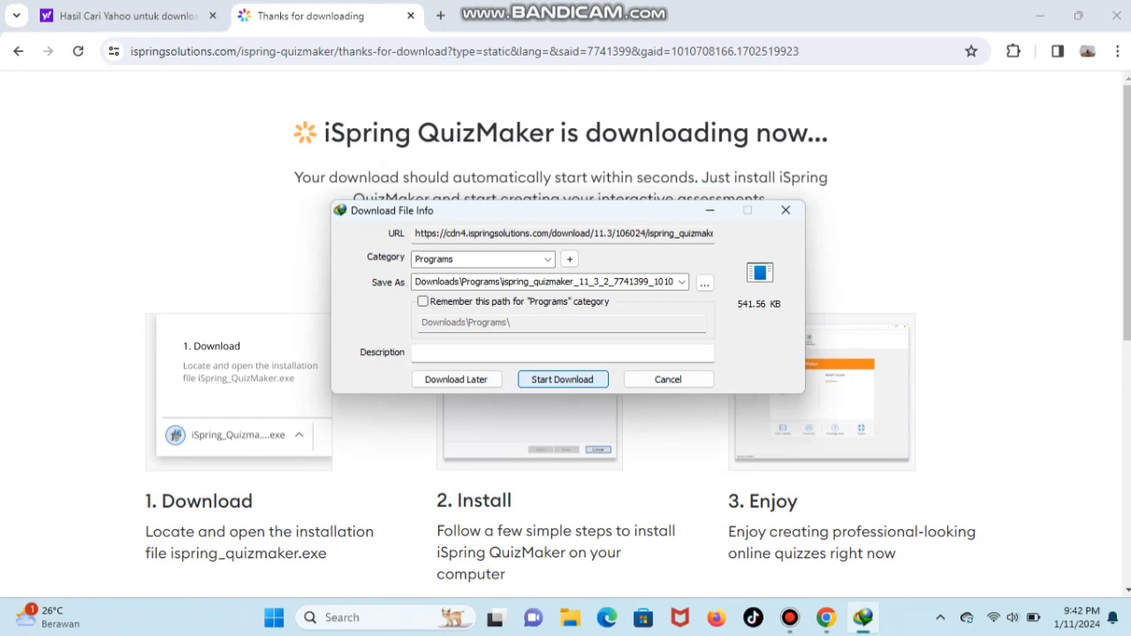
{"action": "left_click", "coordinate": [563, 379]}
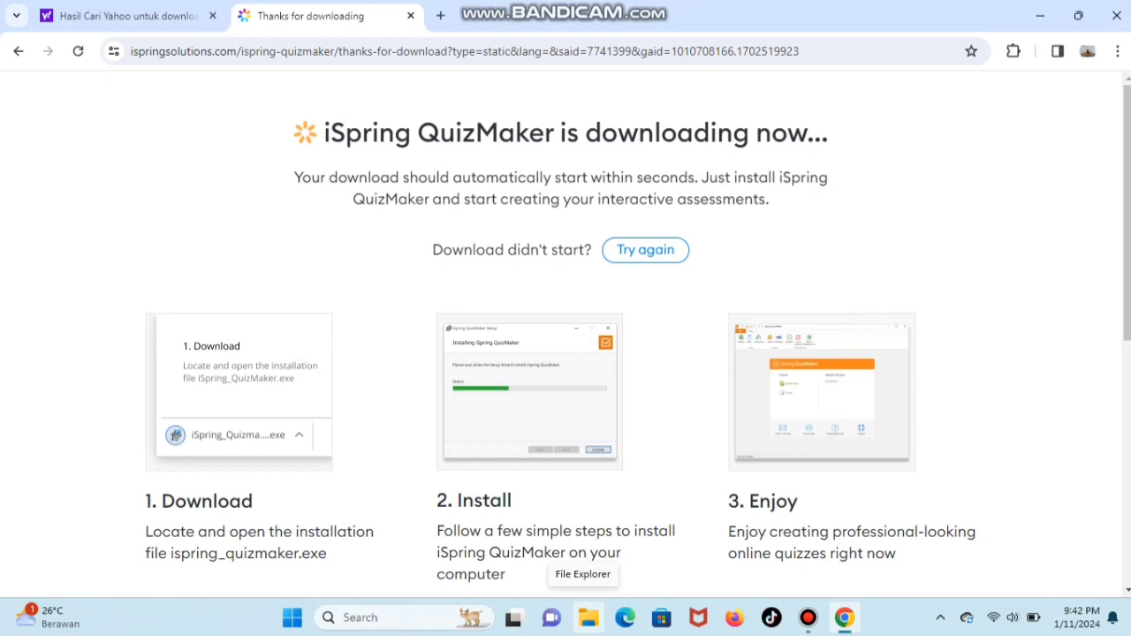
- Switch to File Explorer and run the newest iSpring QuizMaker installer in the Programs subfolder of Downloads
{"action": "left_click", "coordinate": [587, 618]}
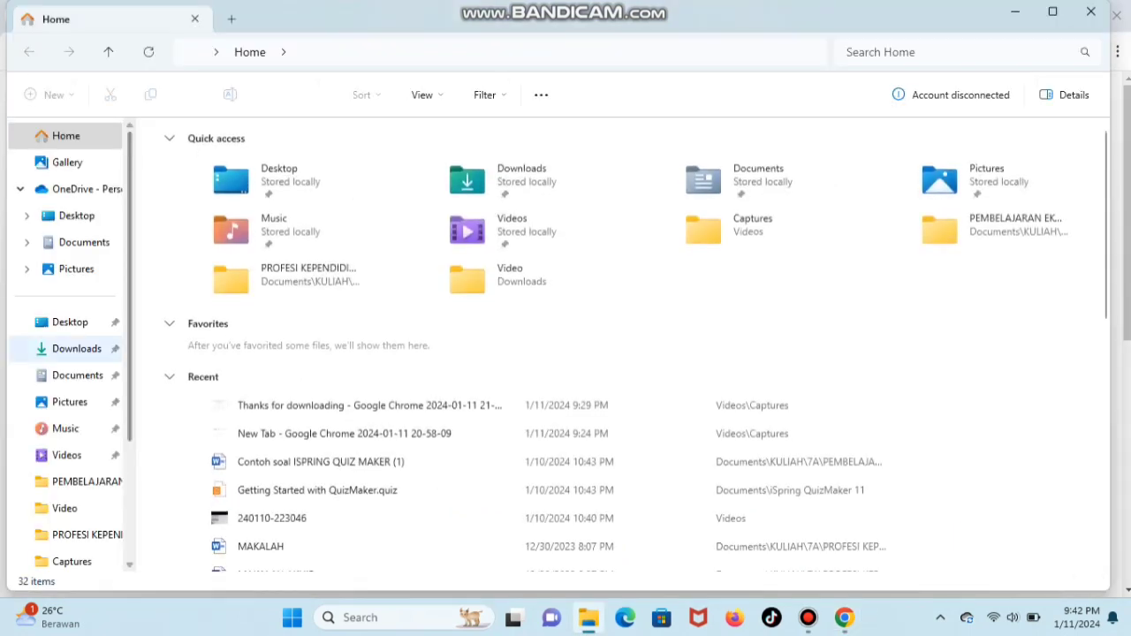
{"action": "left_click", "coordinate": [76, 349]}
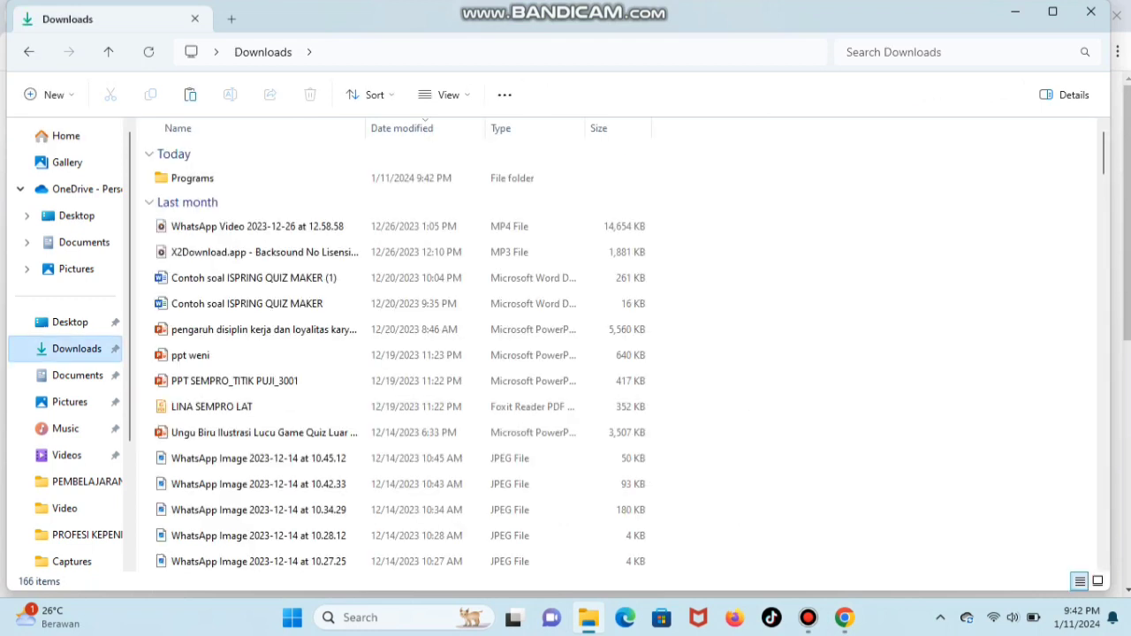
{"action": "double_click", "coordinate": [192, 178]}
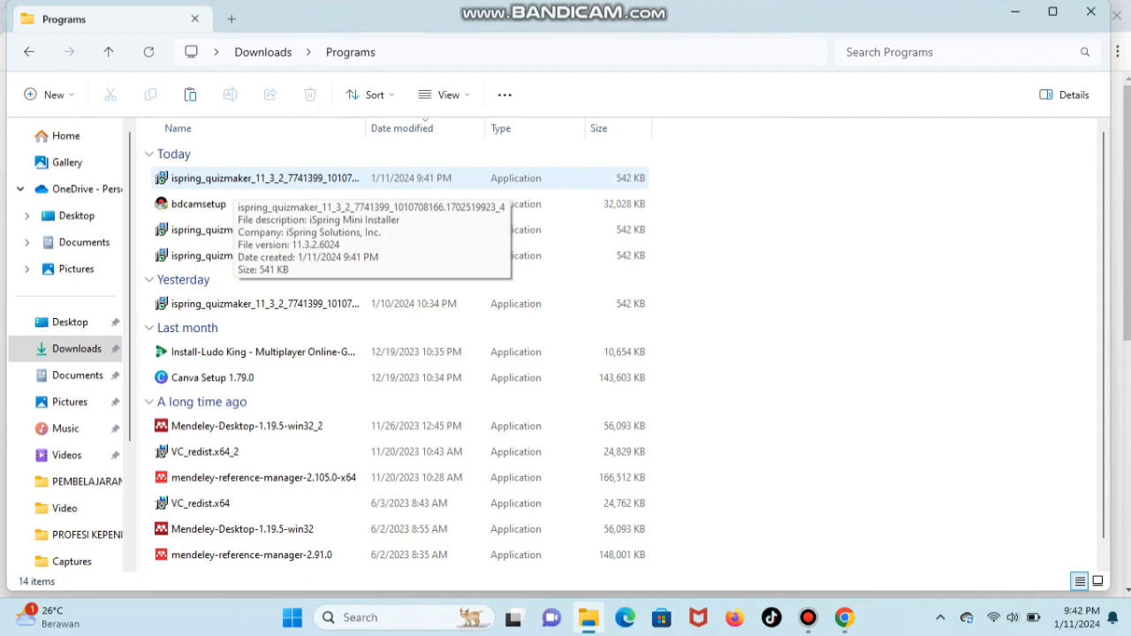
{"action": "double_click", "coordinate": [234, 179]}
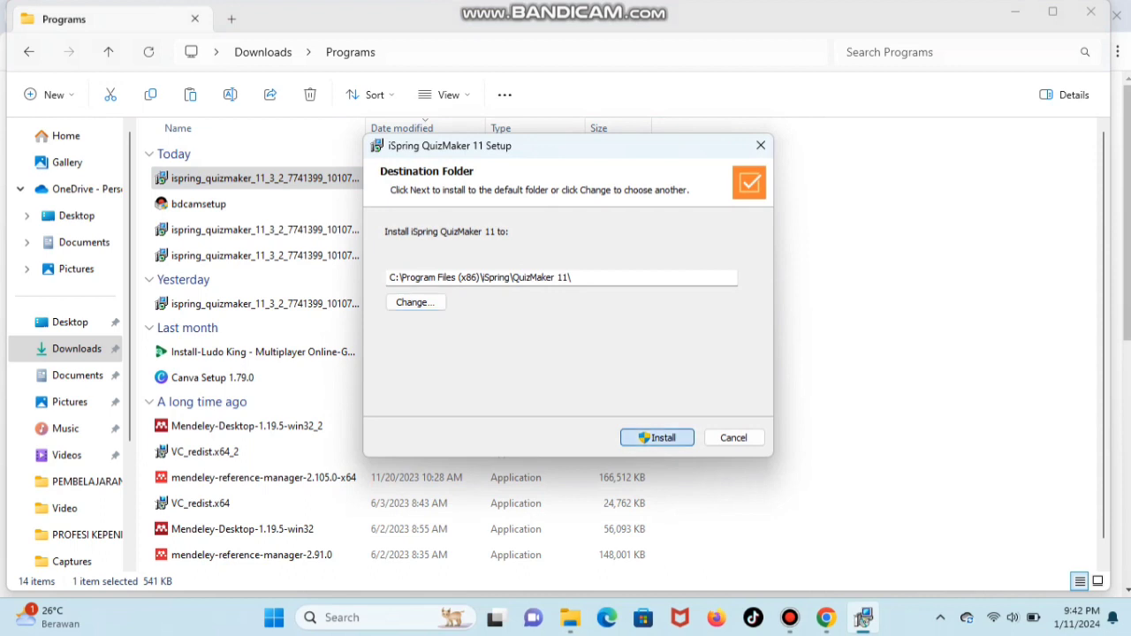
- Try to install iSpring QuizMaker 11 in the default folder by repairing the existing installation, and finish the setup wizard
{"action": "key", "text": "Return"}
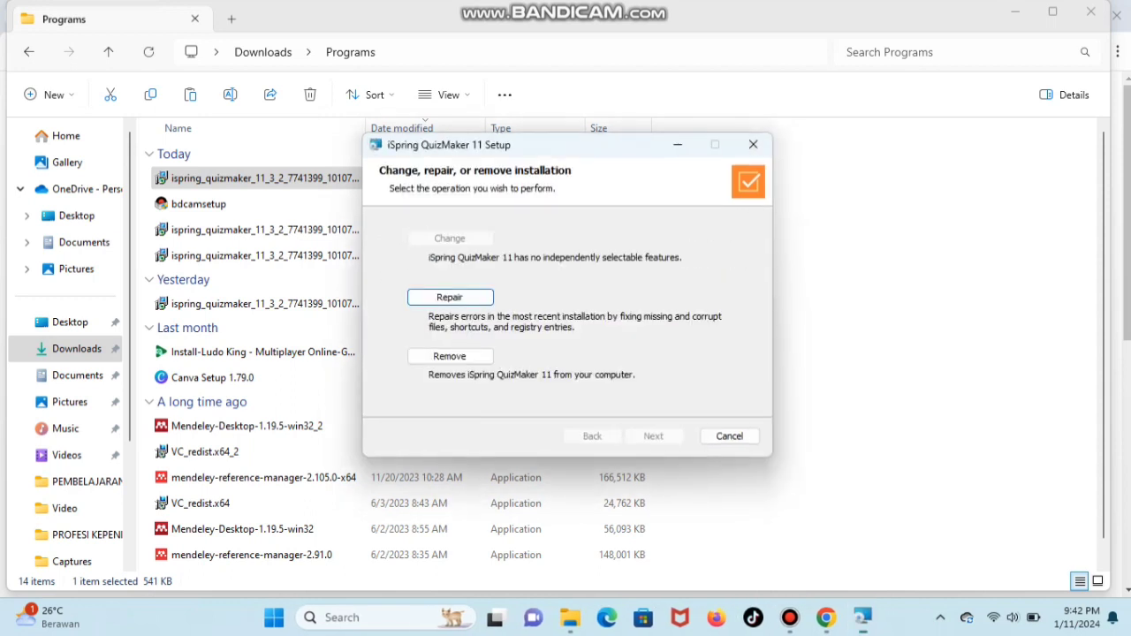
{"action": "left_click", "coordinate": [450, 298]}
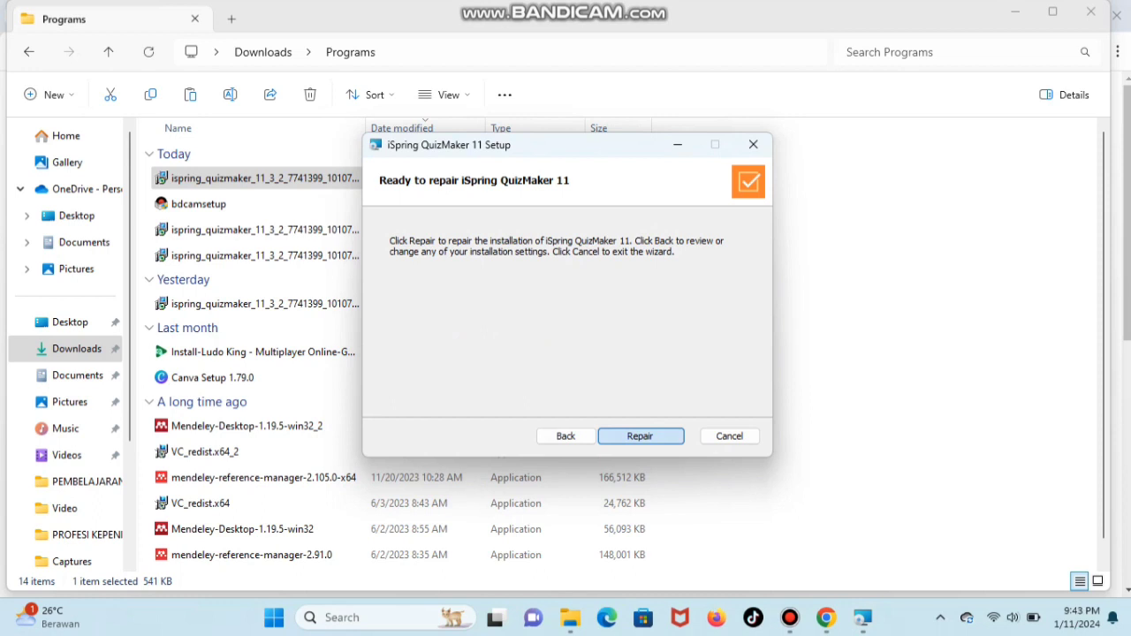
{"action": "left_click", "coordinate": [640, 436]}
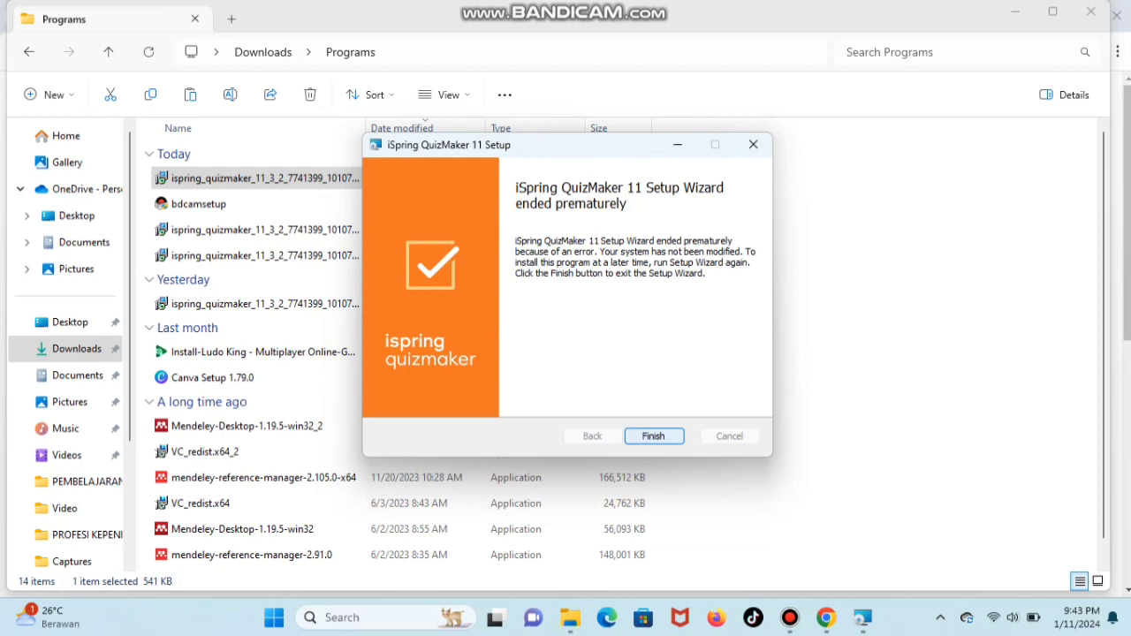
{"action": "key", "text": "Return"}
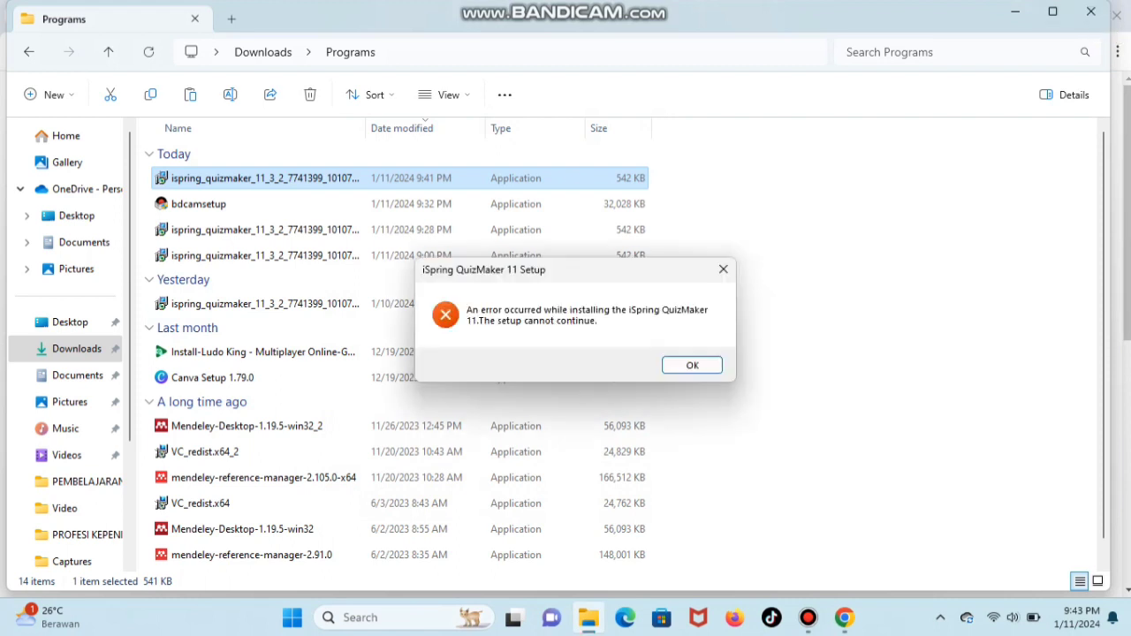
- Clear the desktop of the Programs folder window, the browser and the setup error message
{"action": "left_click", "coordinate": [1085, 12]}
{"action": "left_click", "coordinate": [1040, 15]}
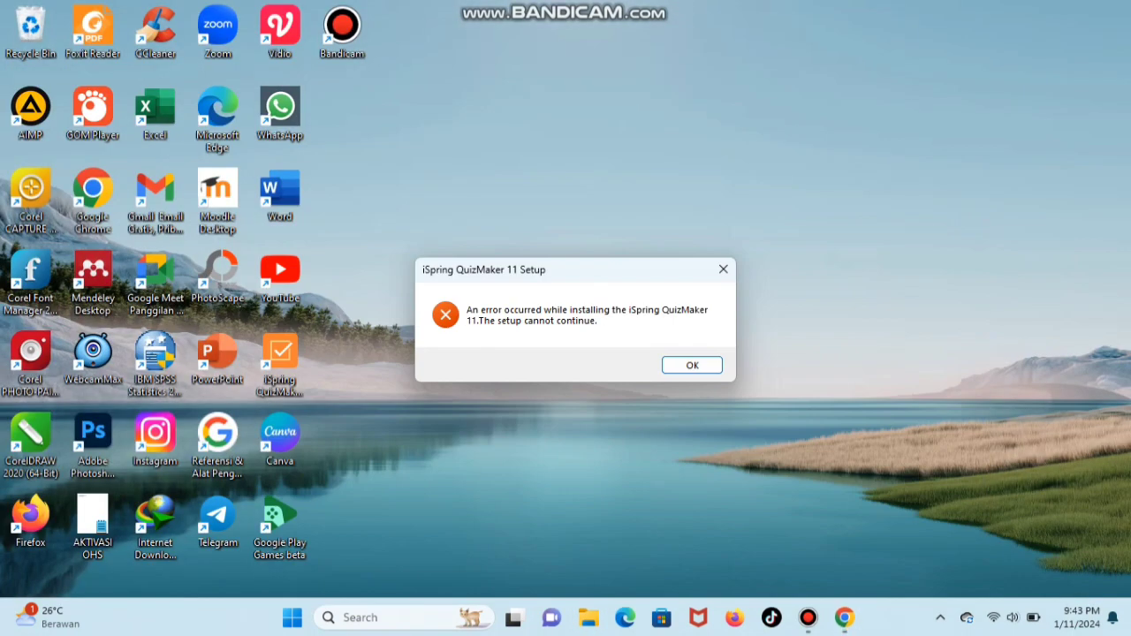
{"action": "left_click", "coordinate": [723, 269]}
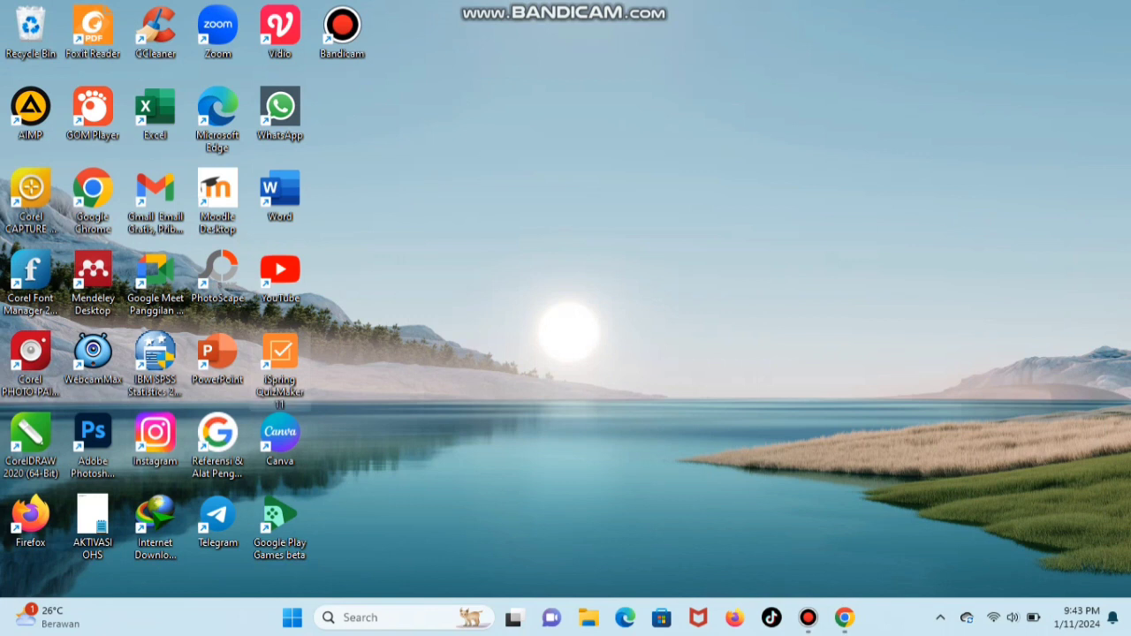
- Launch iSpring QuizMaker 11 from the desktop with a new untitled quiz and view the available question types
{"action": "double_click", "coordinate": [281, 355]}
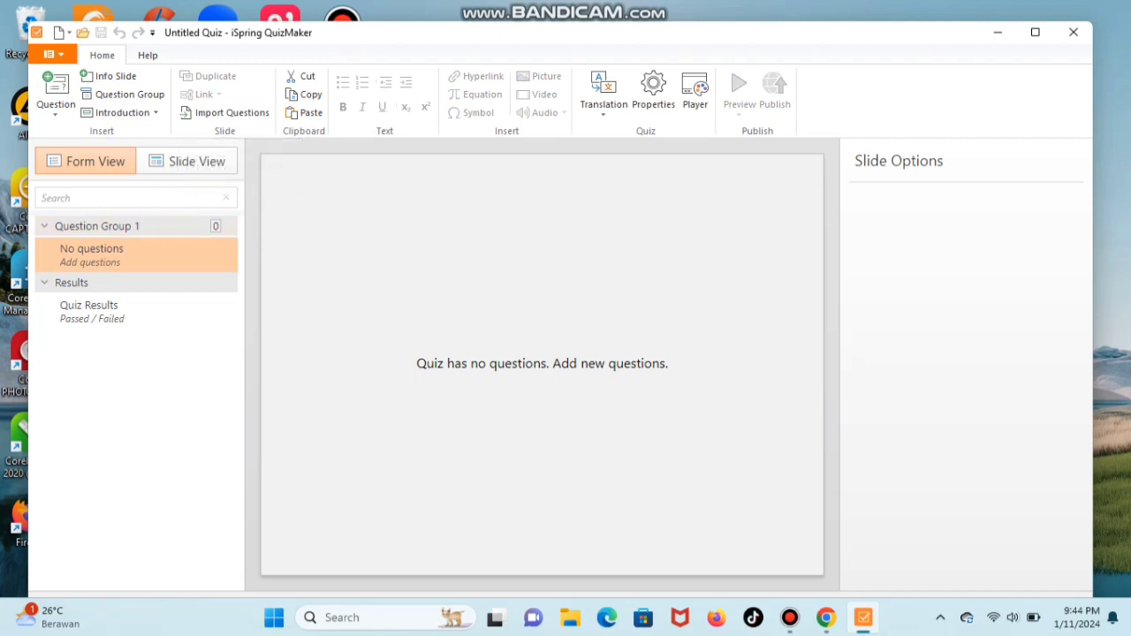
{"action": "left_click", "coordinate": [56, 93]}
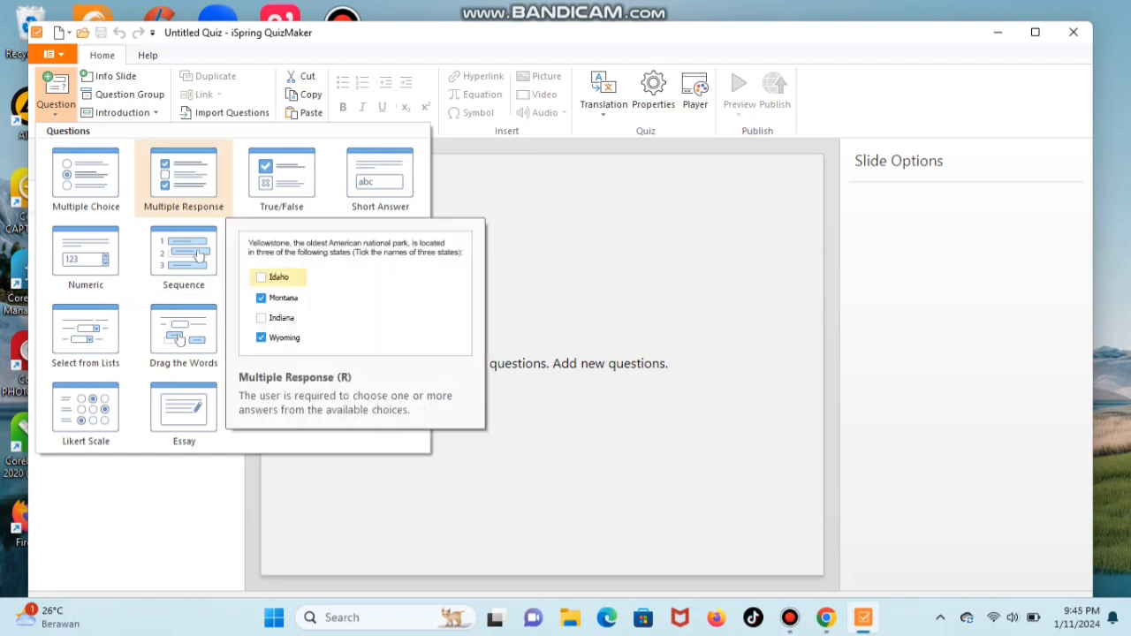
{"action": "left_click", "coordinate": [55, 104]}
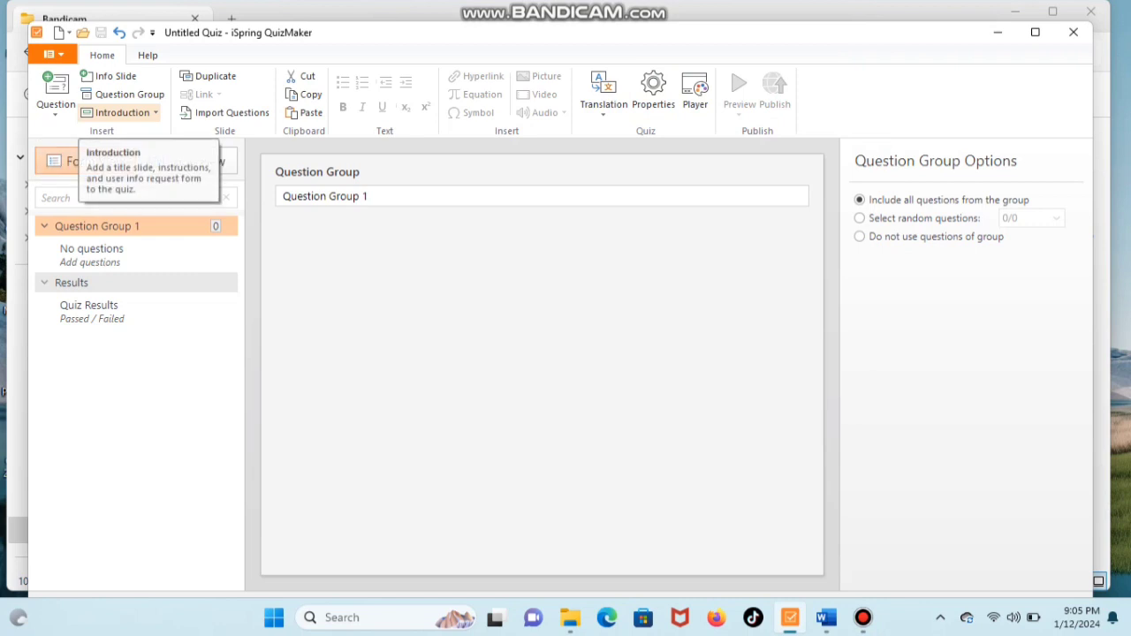
- Add an intro slide to the quiz and replace its title with "SELAMAT DATANG DI UJIAN" and "PELAJARAN EKONOMI" on two lines
{"action": "left_click", "coordinate": [122, 112]}
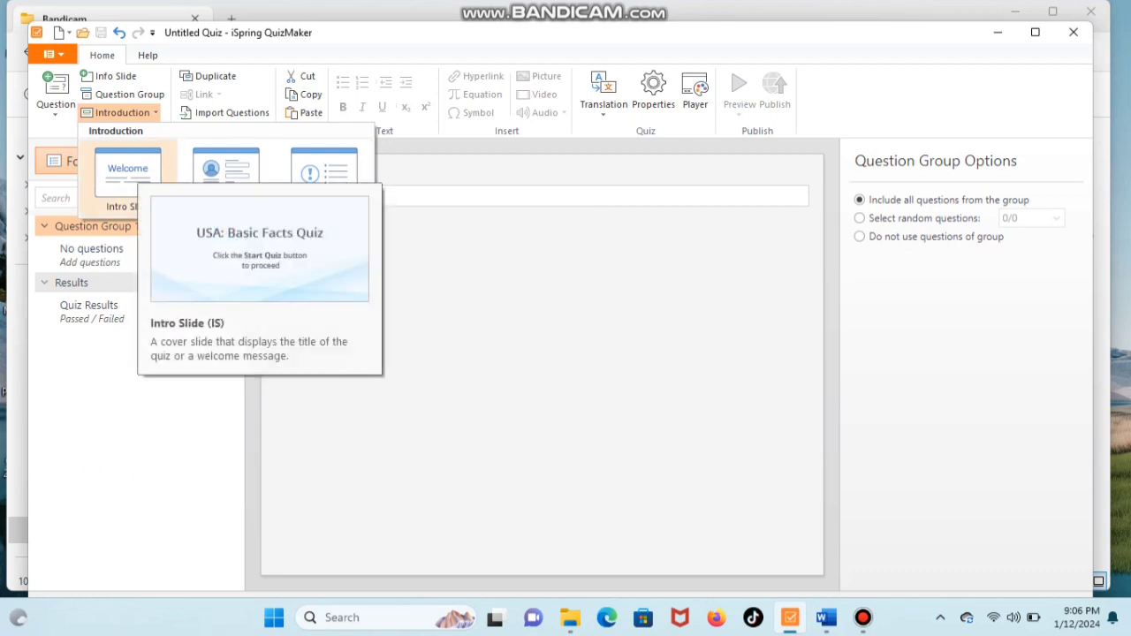
{"action": "left_click", "coordinate": [128, 172]}
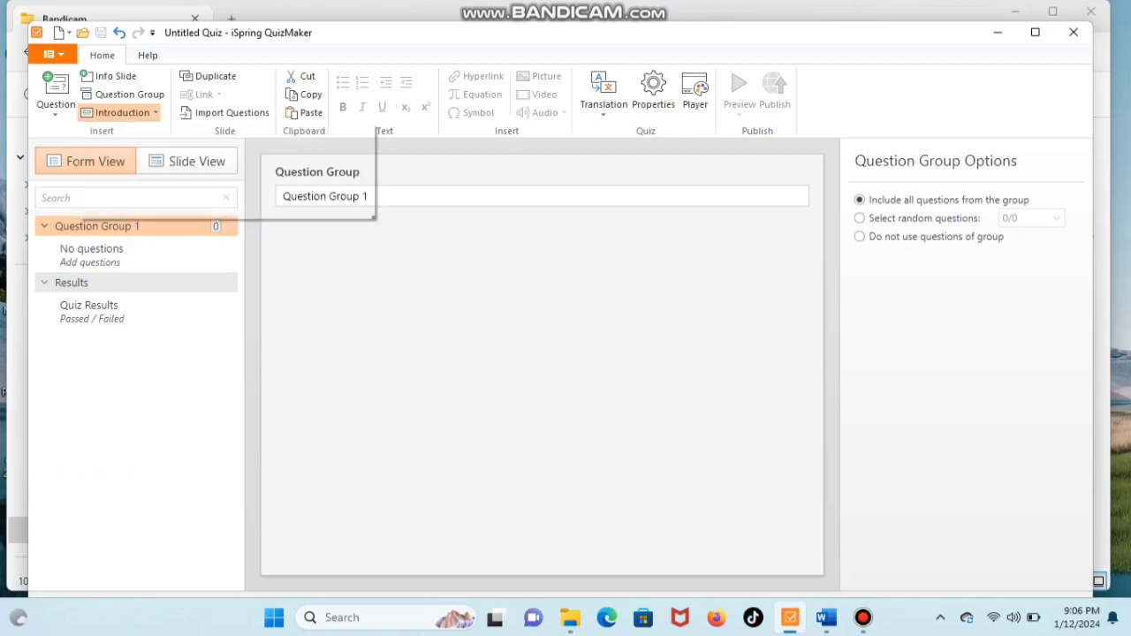
{"action": "left_click", "coordinate": [365, 212]}
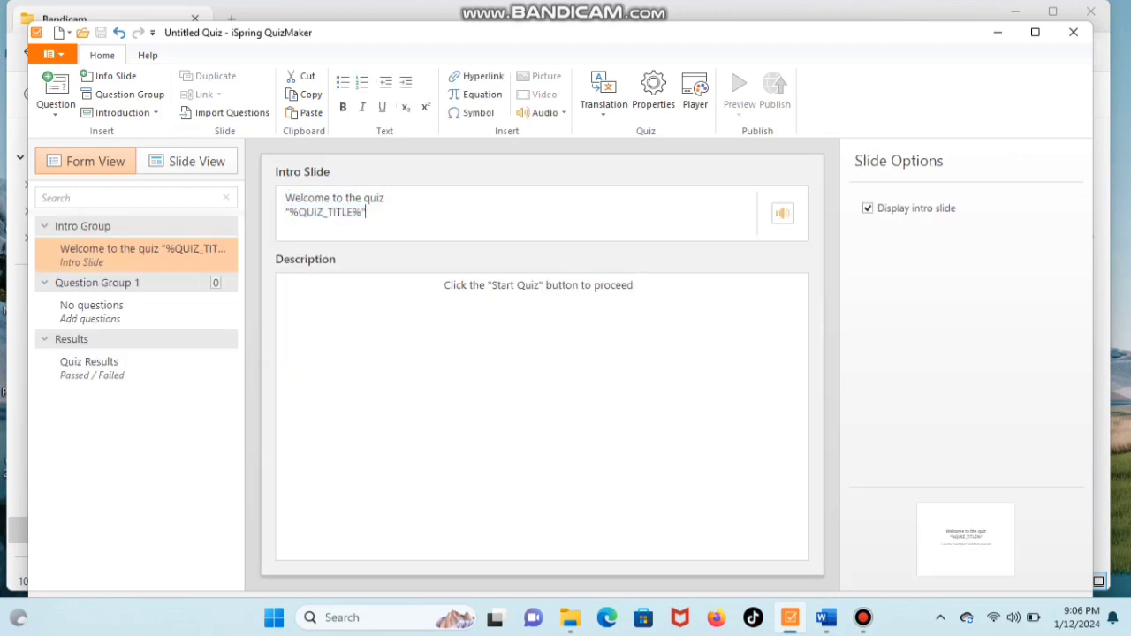
{"action": "left_click_drag", "start_coordinate": [366, 212], "coordinate": [285, 198]}
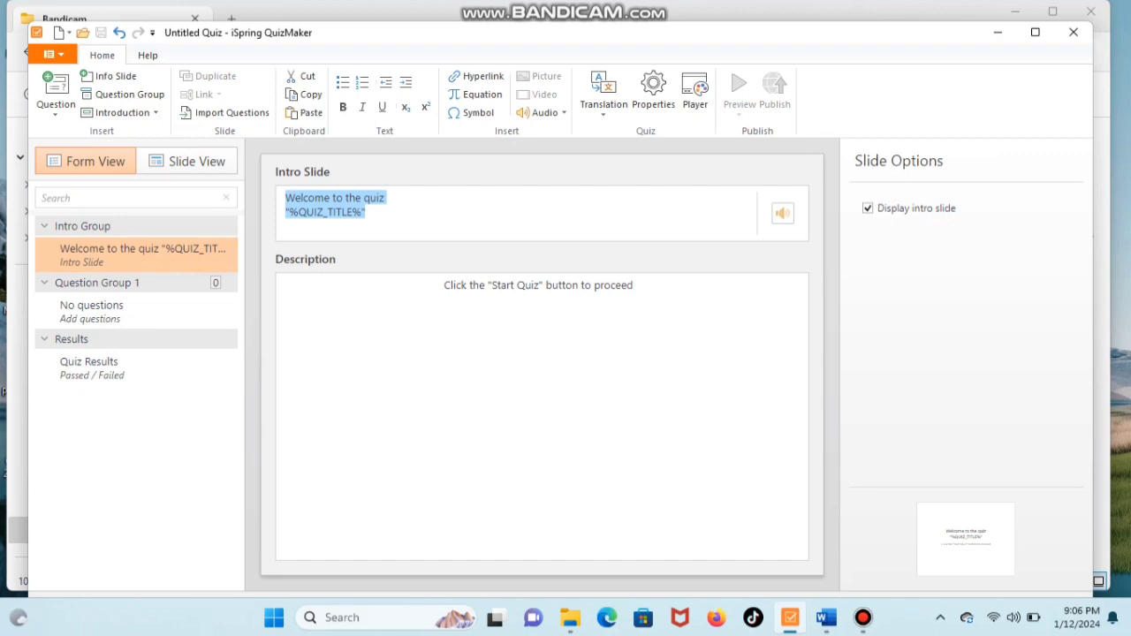
{"action": "key", "text": "BackSpace"}
{"action": "type", "text": "S"}
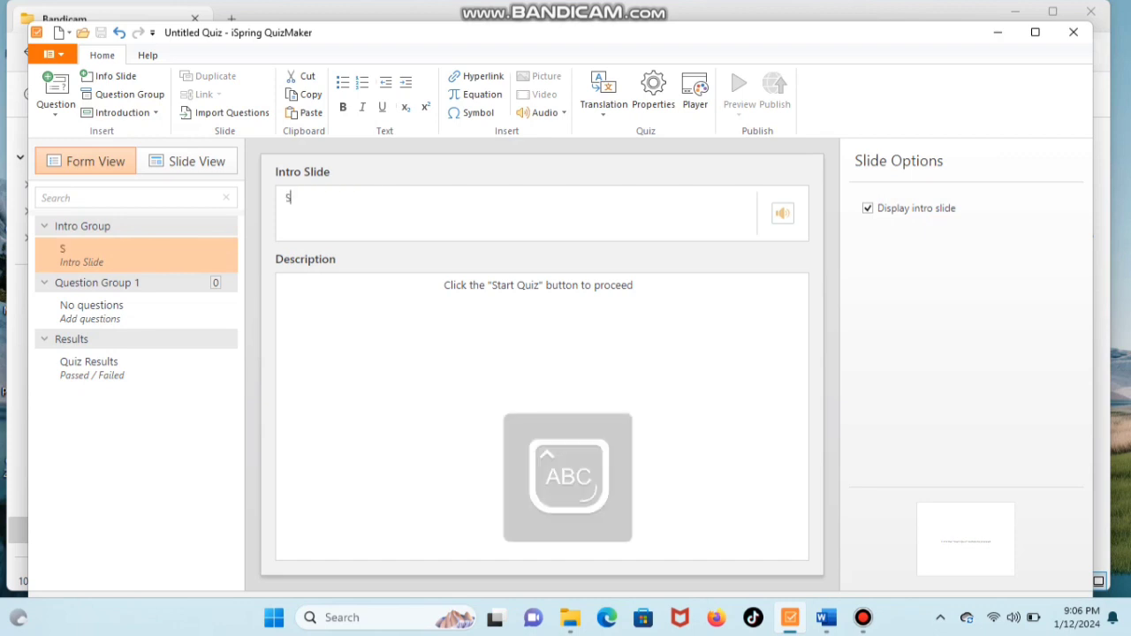
{"action": "type", "text": "ELAMAT DATANG "}
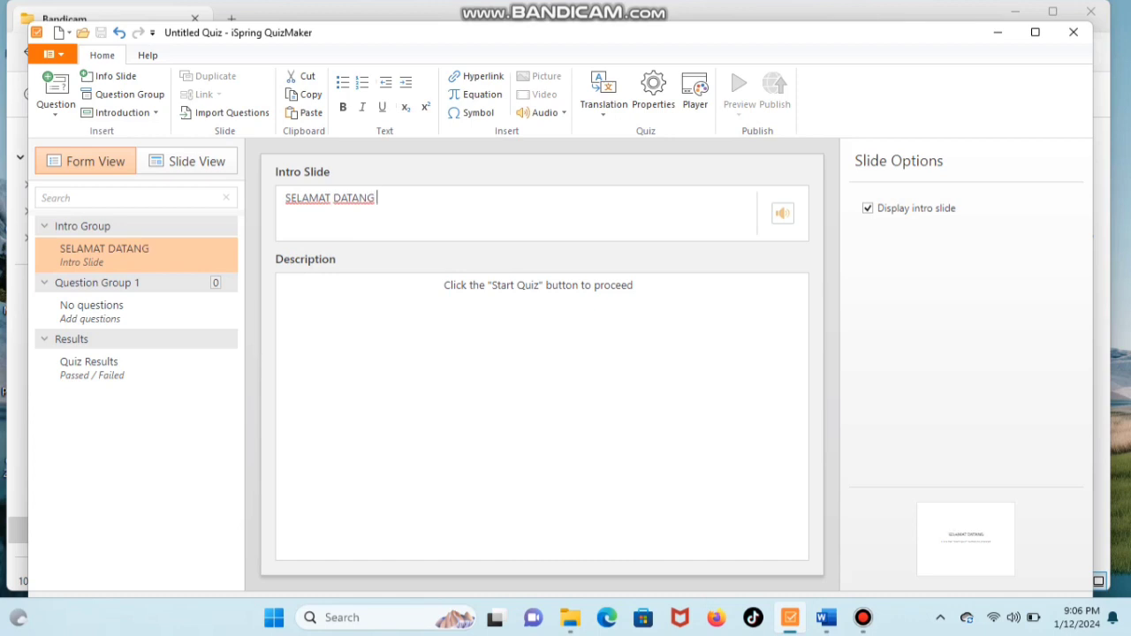
{"action": "type", "text": "DI UJIAN"}
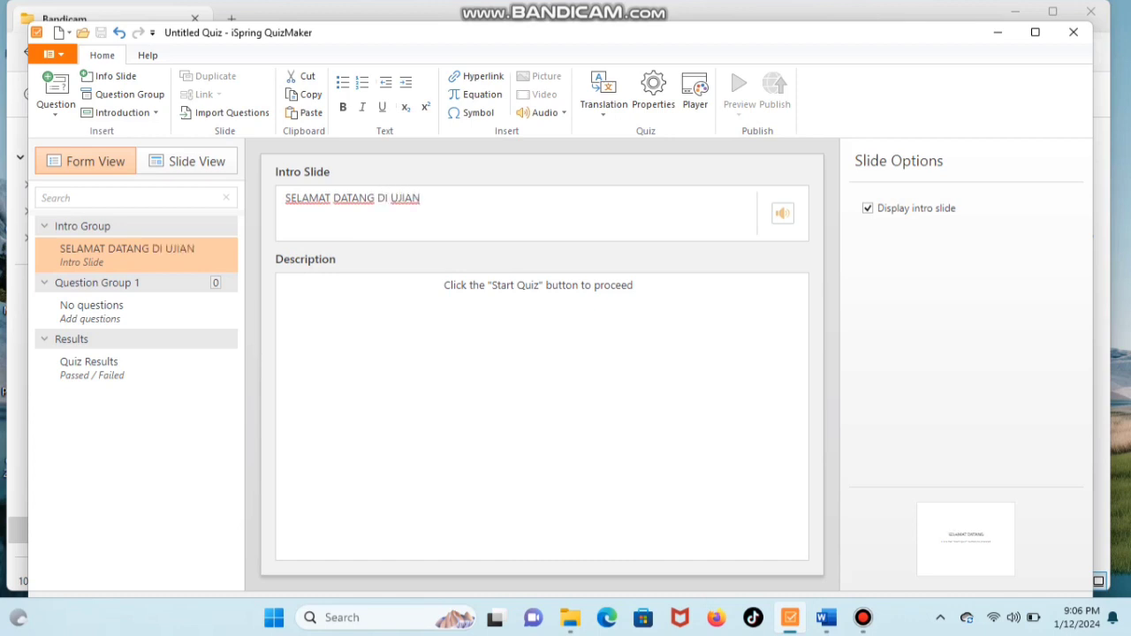
{"action": "key", "text": "Return"}
{"action": "type", "text": "PELAJ"}
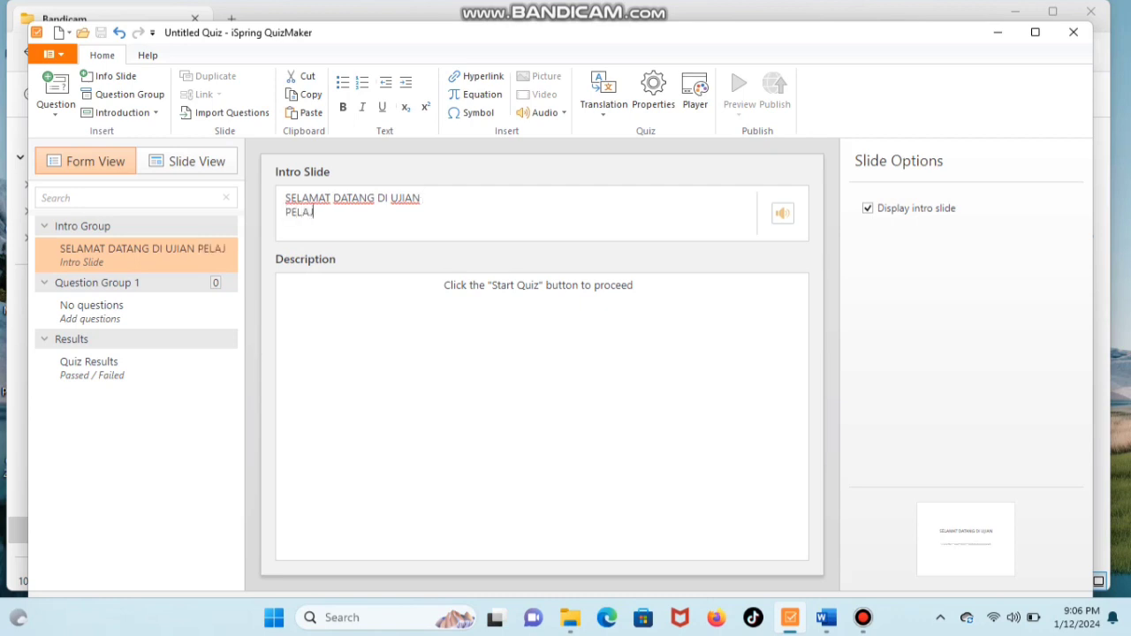
{"action": "type", "text": "ARAN EKONOMI"}
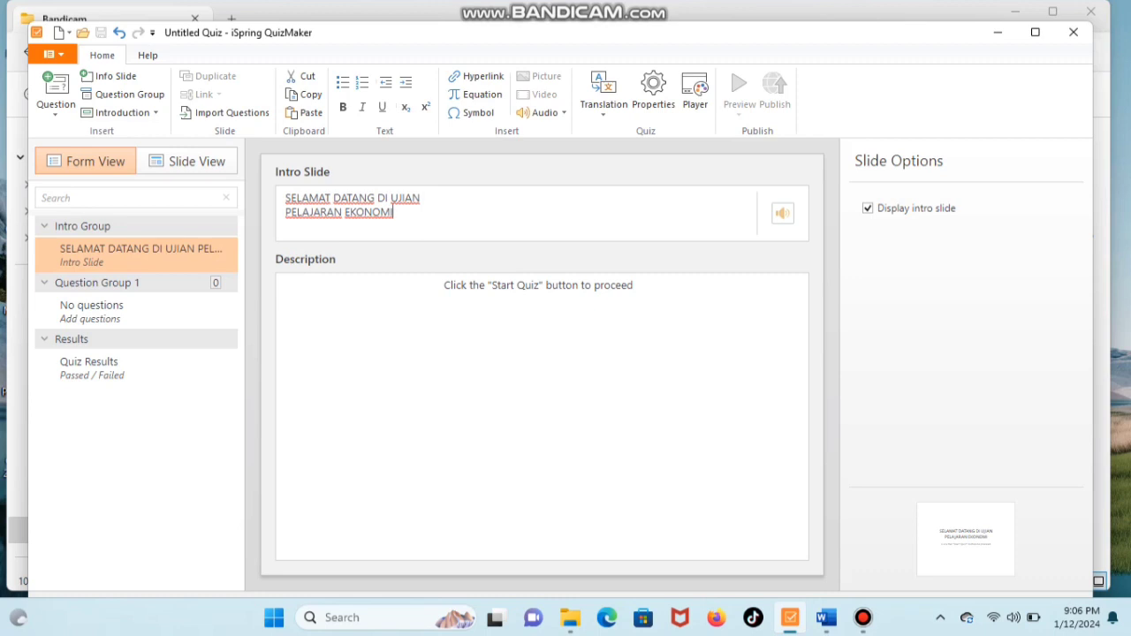
- Clear the default text from the intro slide's description
{"action": "left_click", "coordinate": [634, 285]}
{"action": "key", "text": "ctrl+shift+Left"}
{"action": "key", "text": "ctrl+shift+Left"}
{"action": "key", "text": "ctrl+shift+Left"}
{"action": "key", "text": "ctrl+shift+Left"}
{"action": "key", "text": "ctrl+shift+Left"}
{"action": "key", "text": "ctrl+shift+Left"}
{"action": "key", "text": "ctrl+shift+Left"}
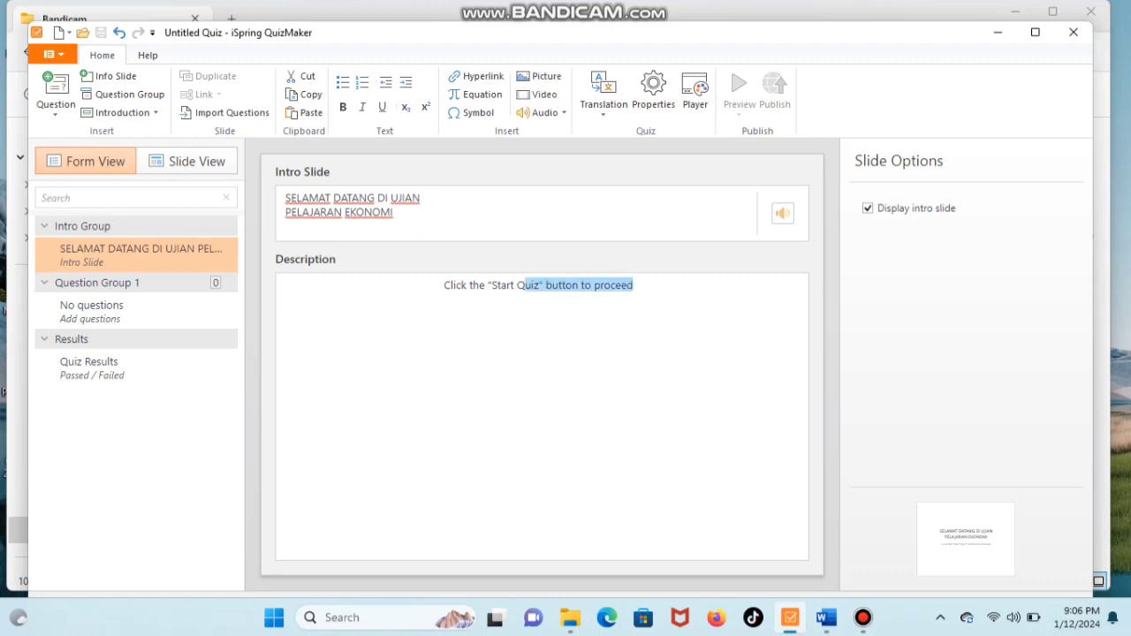
{"action": "key", "text": "BackSpace"}
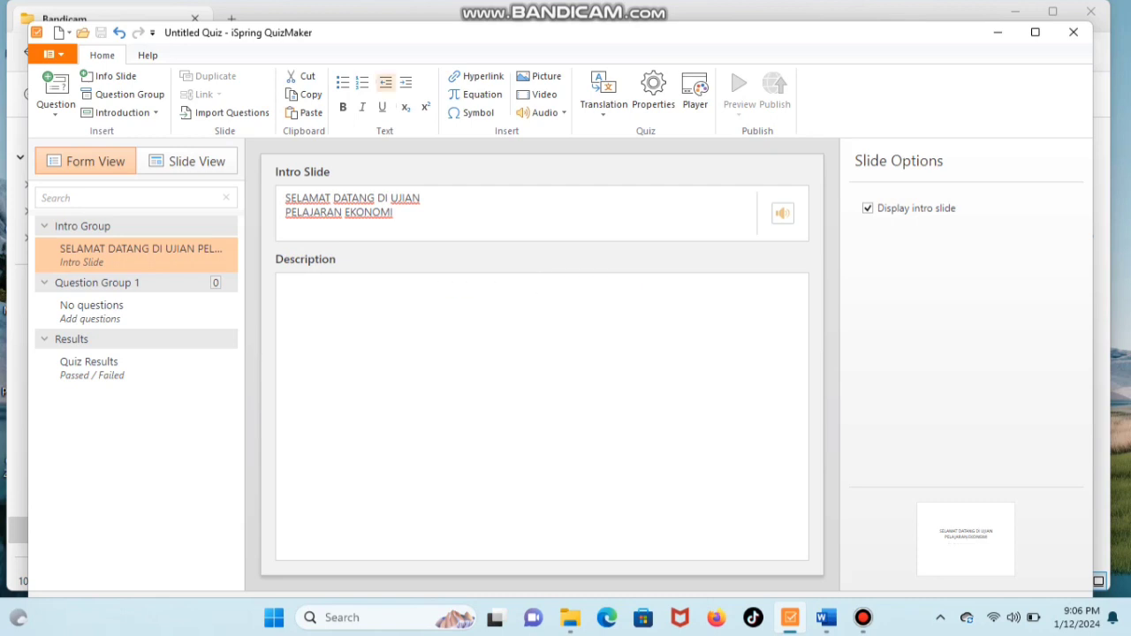
- Start a numbered list in the intro slide's description with the items "Isi data diri kalian" and "kerjakan quiz dengan teliti"
{"action": "left_click", "coordinate": [362, 82]}
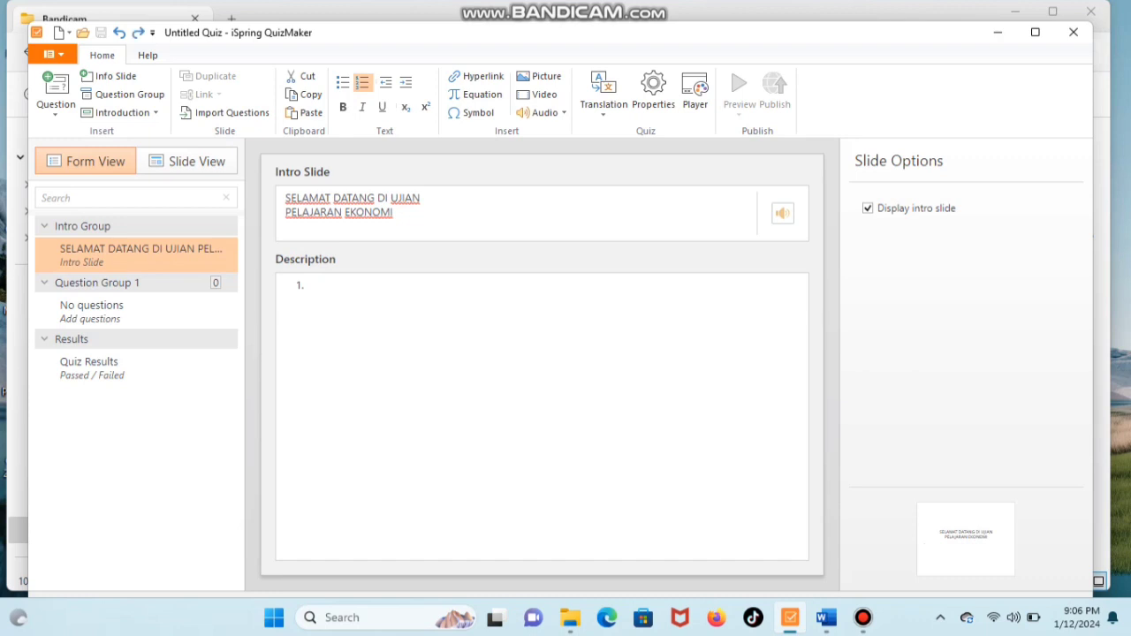
{"action": "key", "text": "Caps_Lock"}
{"action": "type", "text": "ta "}
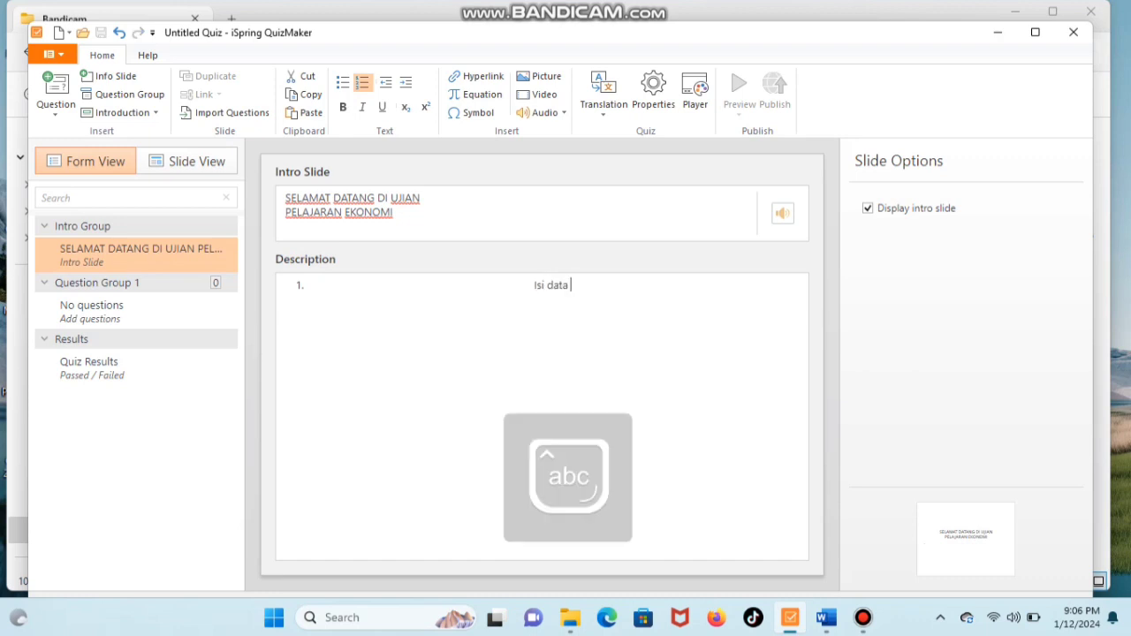
{"action": "type", "text": "diri kalian"}
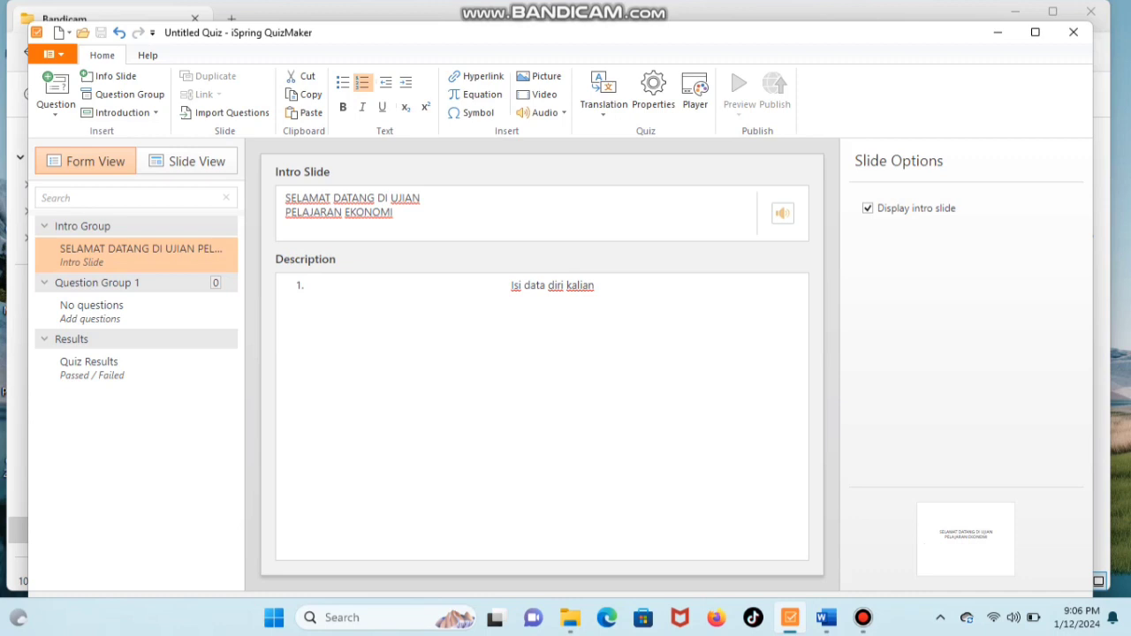
{"action": "key", "text": "Return"}
{"action": "type", "text": "kerjakan "}
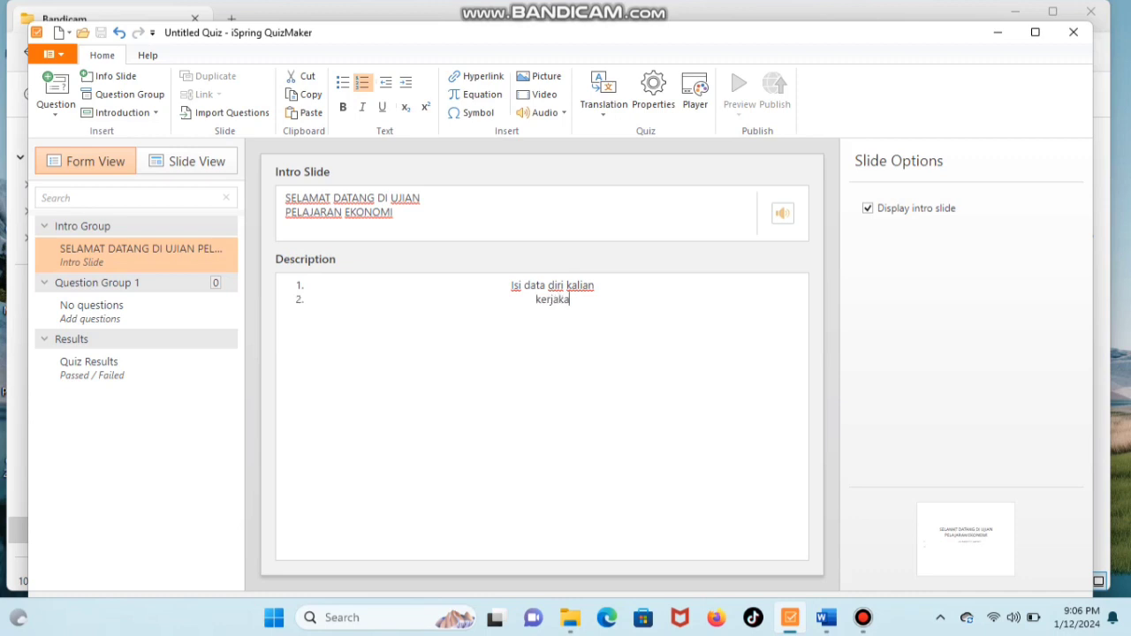
{"action": "type", "text": "quiz dengan "}
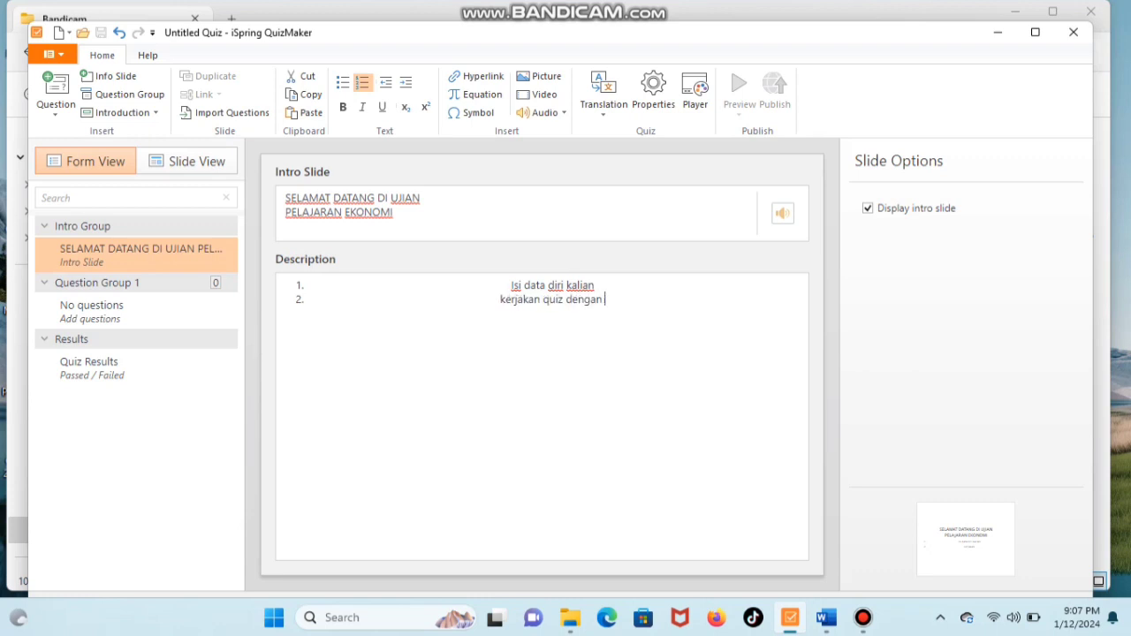
{"action": "type", "text": "teliti"}
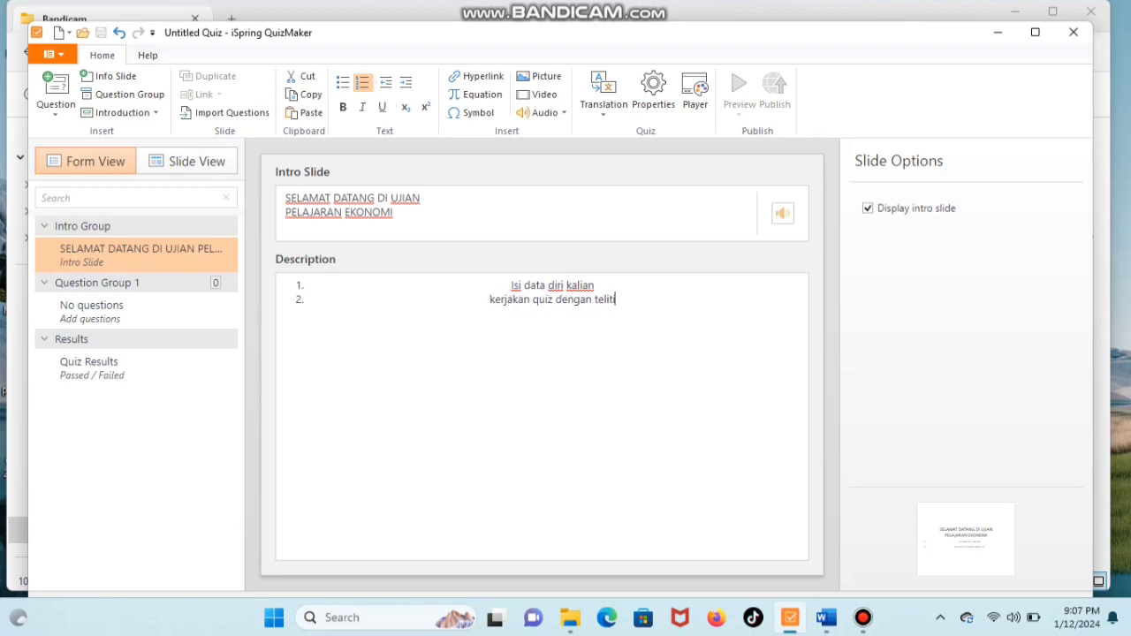
- Add a third list item to the description: "jawaban benar / salah akan langsung muncul pada setiap nomor"
{"action": "key", "text": "Return"}
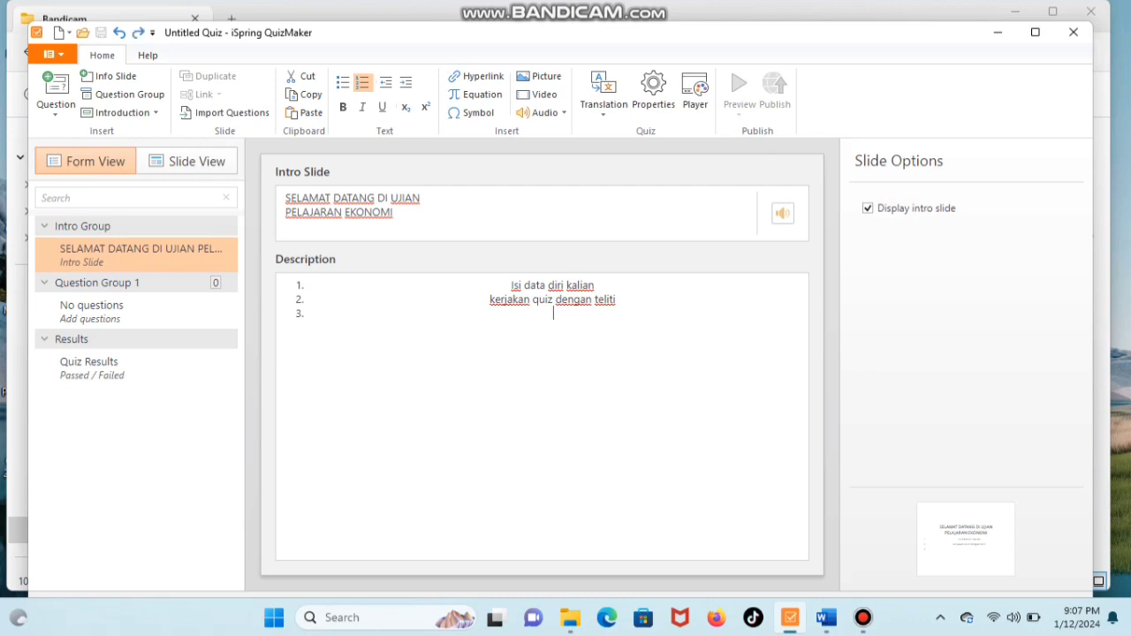
{"action": "type", "text": "jawaban benar / salah a"}
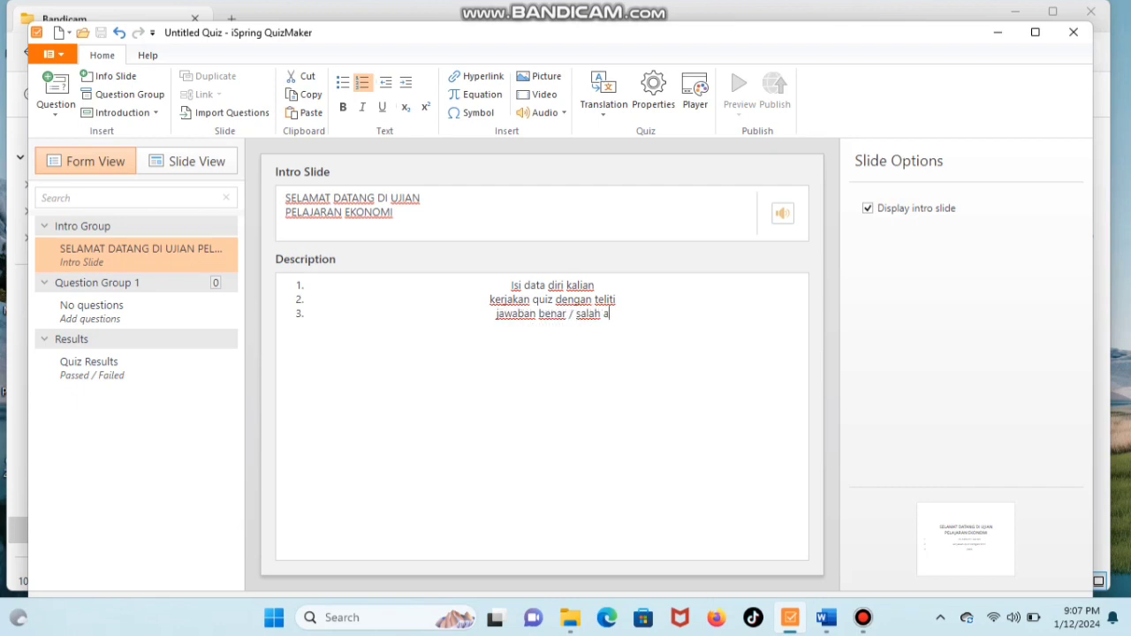
{"action": "type", "text": "kan langsung "}
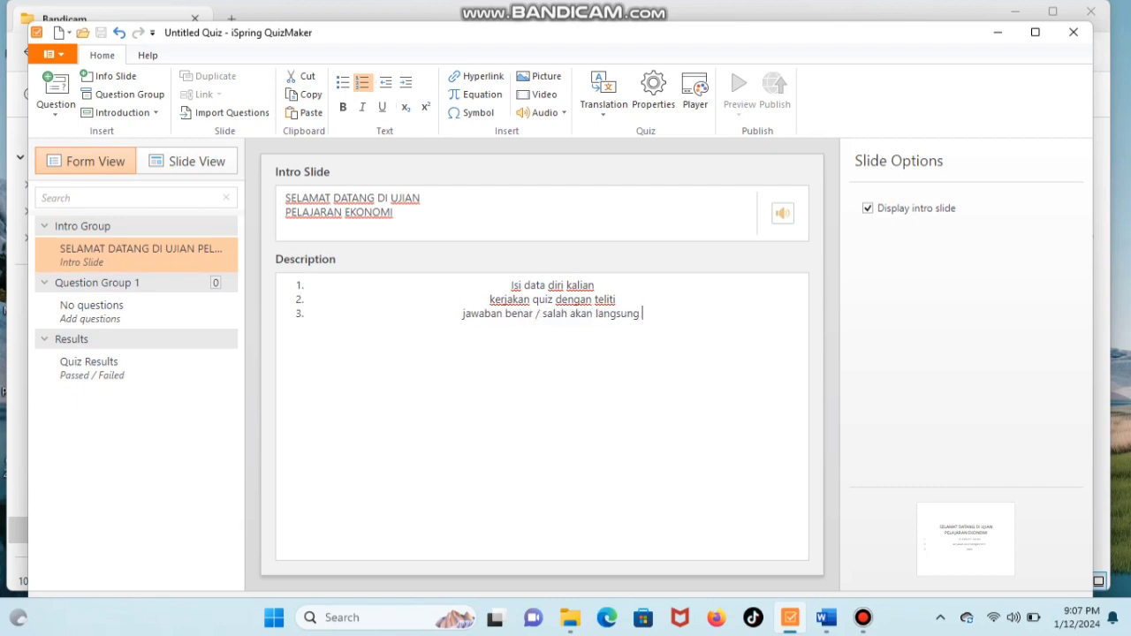
{"action": "type", "text": "muncul"}
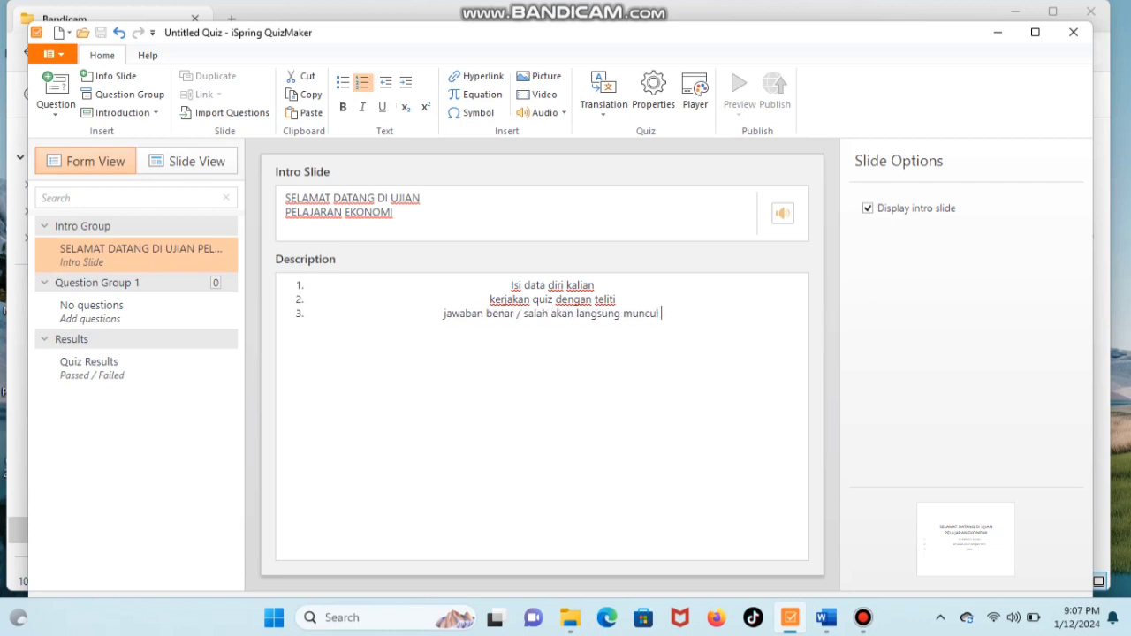
{"action": "type", "text": " pada se"}
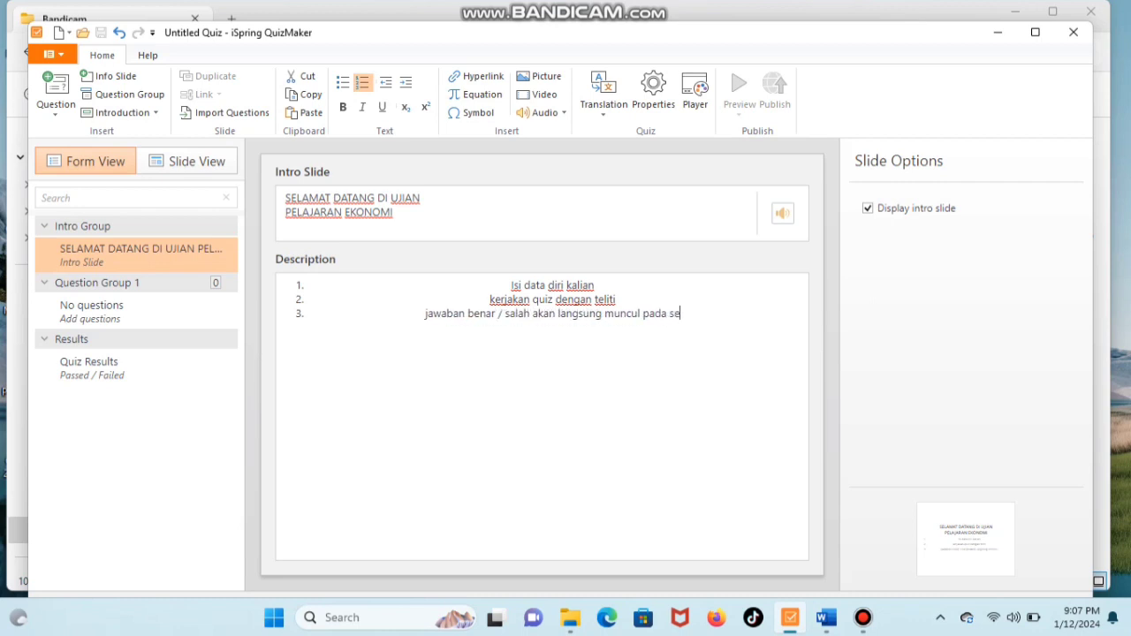
{"action": "type", "text": "tiap nomor"}
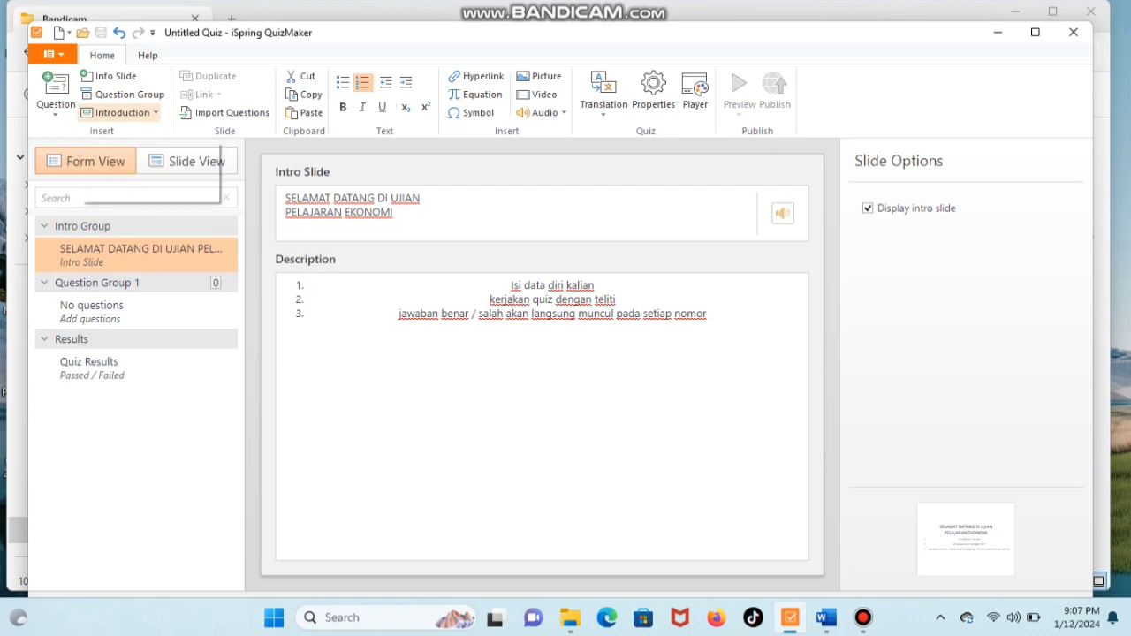
- Add a User Info form to the introduction and replace its title with "ISI IDENTITAS DIRI :"
{"action": "left_click", "coordinate": [122, 112]}
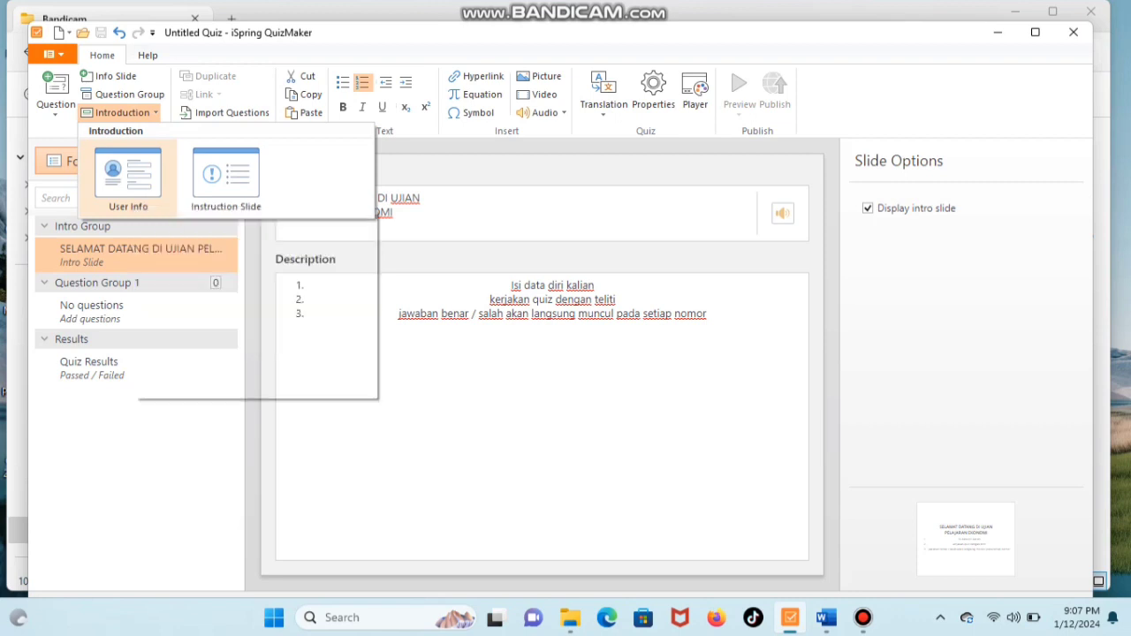
{"action": "left_click", "coordinate": [128, 172]}
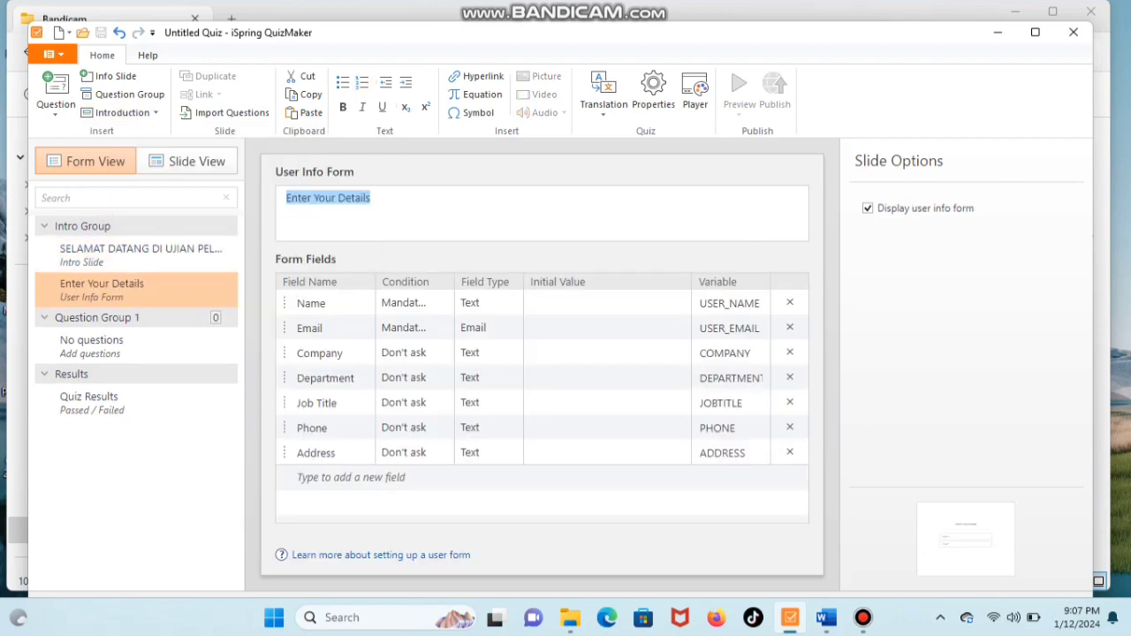
{"action": "key", "text": "BackSpace"}
{"action": "key", "text": "Caps_Lock"}
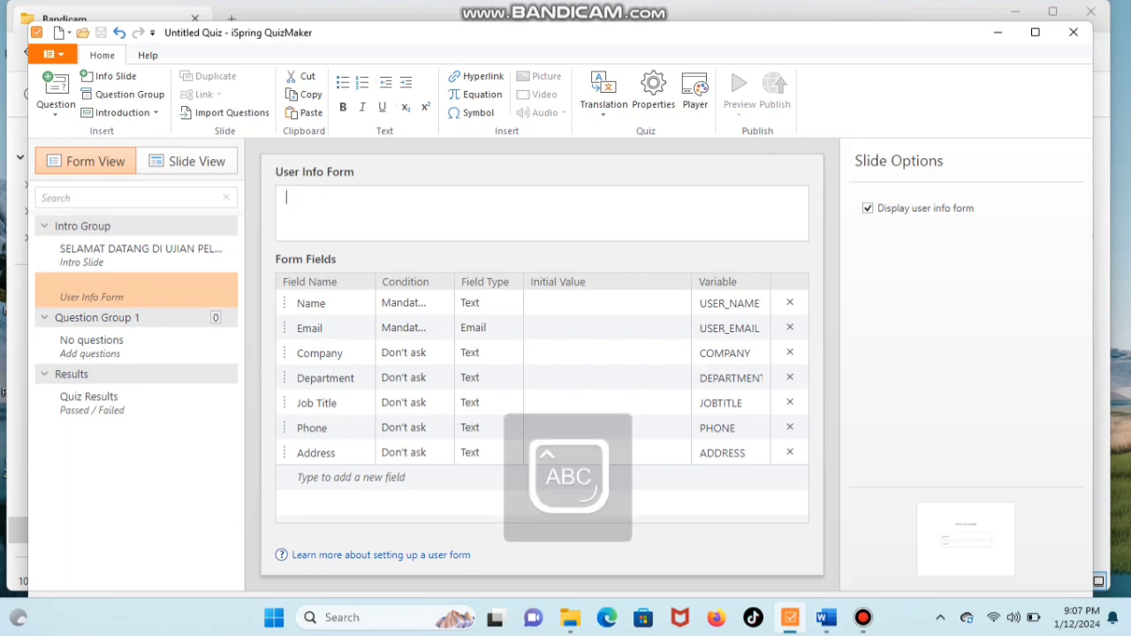
{"action": "type", "text": "ISI IDENTITAS"}
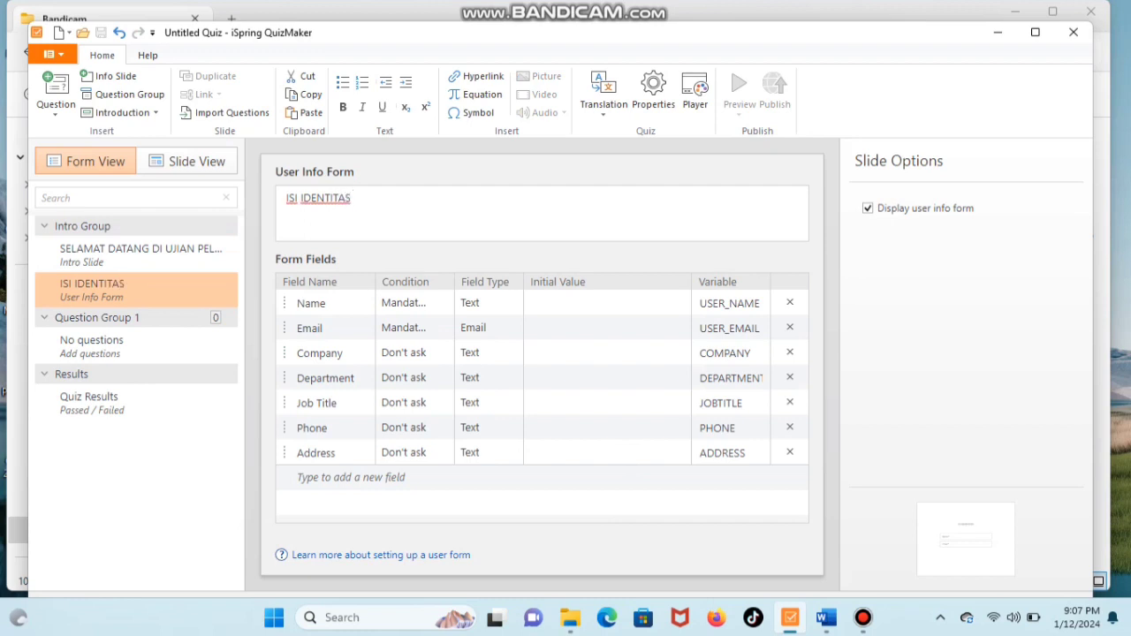
{"action": "type", "text": " DIRI :"}
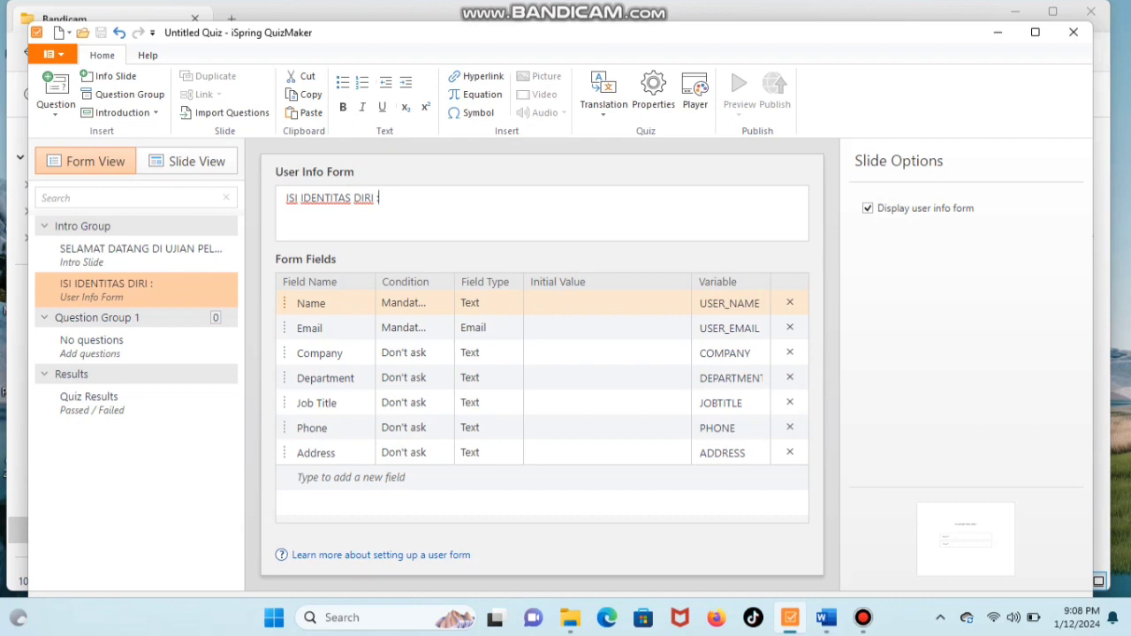
- Rename the form's Name field as "Nama"
{"action": "left_click", "coordinate": [326, 303]}
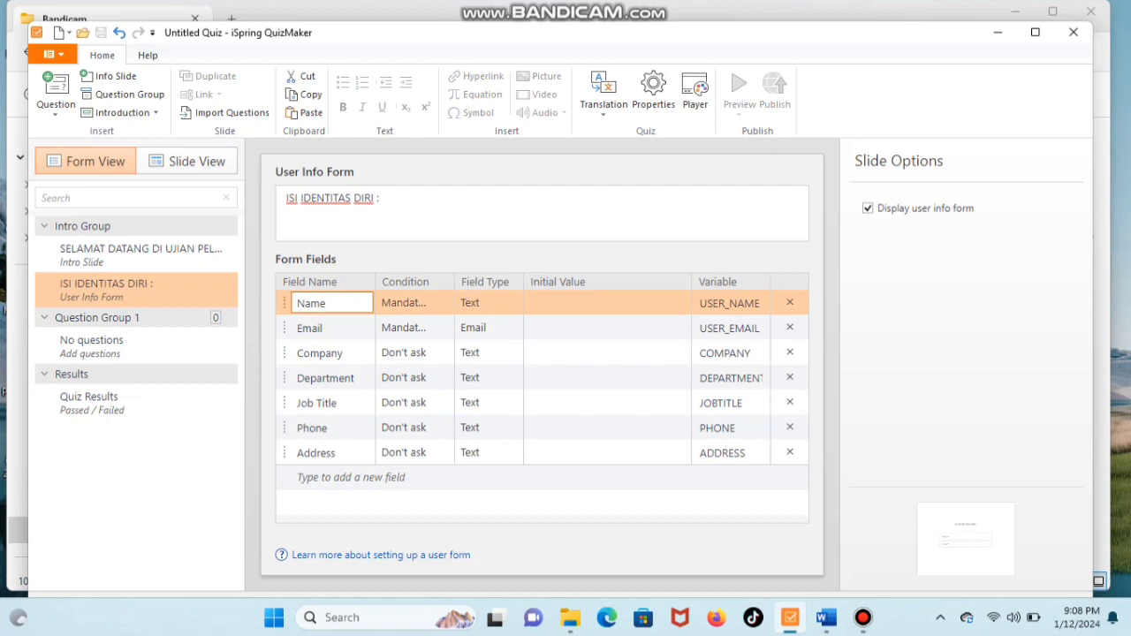
{"action": "key", "text": "BackSpace"}
{"action": "key", "text": "BackSpace"}
{"action": "key", "text": "BackSpace"}
{"action": "key", "text": "BackSpace"}
{"action": "key", "text": "Caps_Lock"}
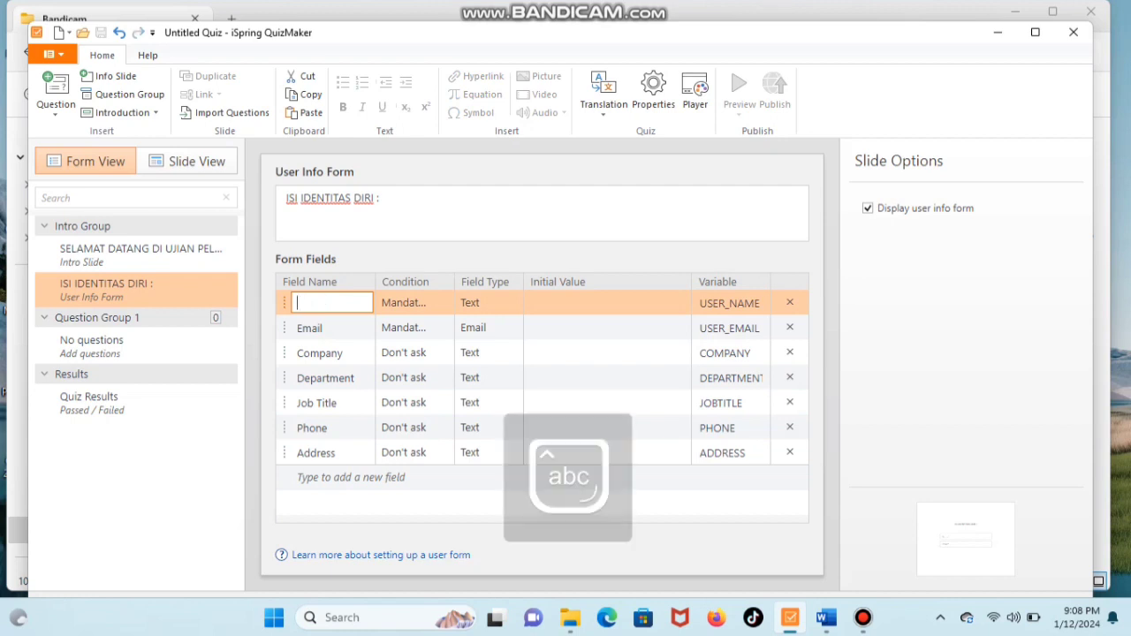
{"action": "key", "text": "Caps_Lock"}
{"action": "type", "text": "N"}
{"action": "key", "text": "Caps_Lock"}
{"action": "type", "text": "ama"}
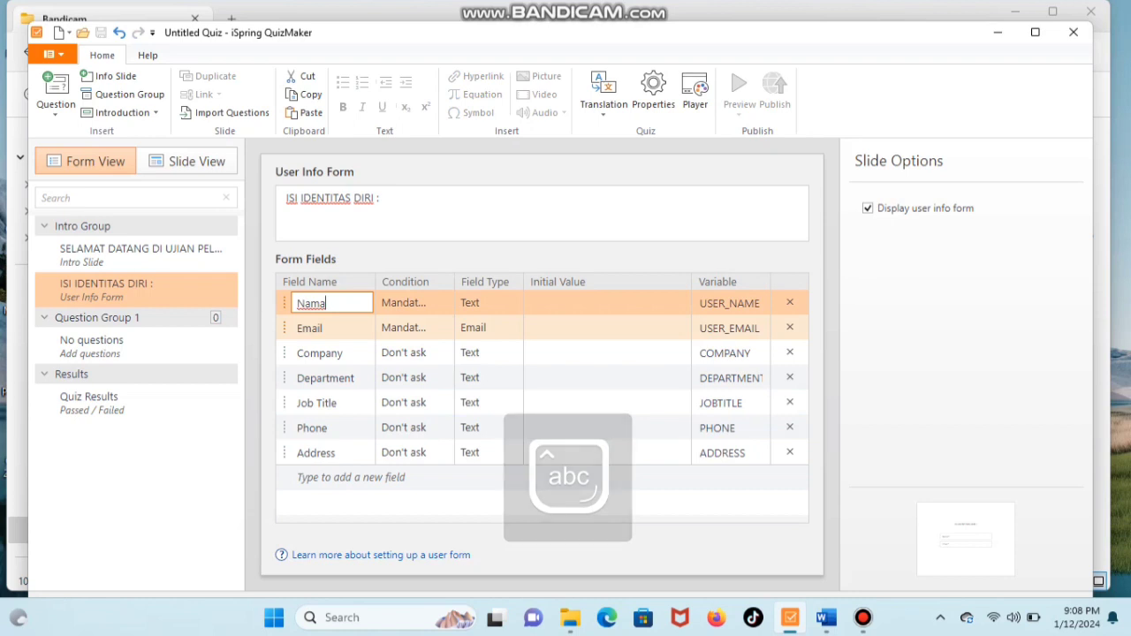
- Rename the form's Company field as "Kelas"
{"action": "left_click", "coordinate": [343, 352]}
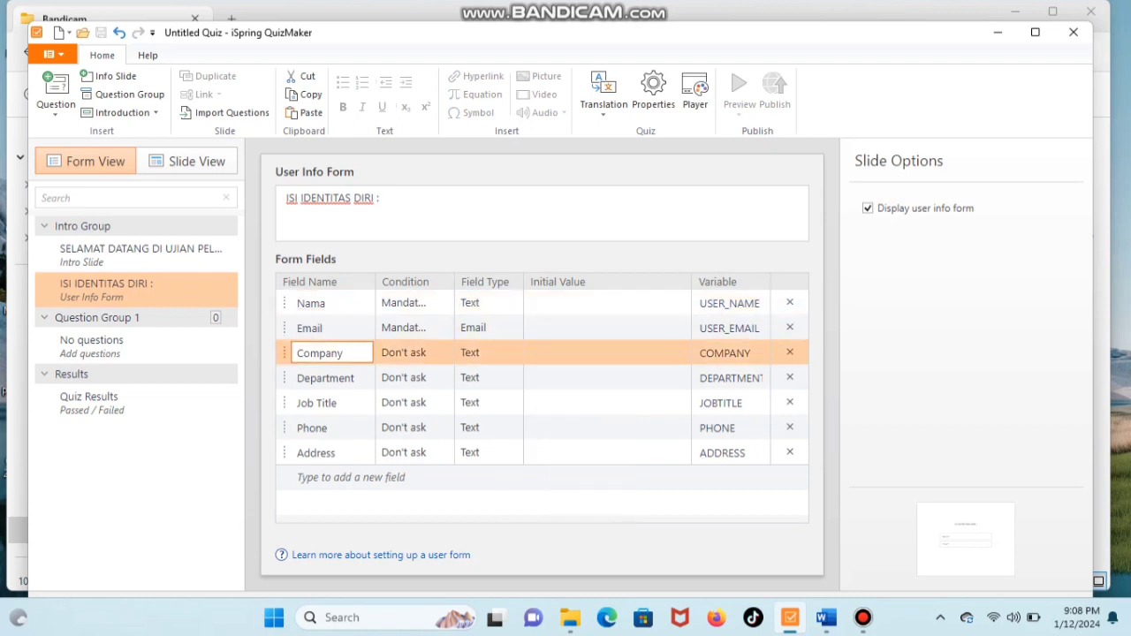
{"action": "key", "text": "BackSpace"}
{"action": "key", "text": "BackSpace"}
{"action": "key", "text": "BackSpace"}
{"action": "key", "text": "BackSpace"}
{"action": "key", "text": "BackSpace"}
{"action": "key", "text": "BackSpace"}
{"action": "key", "text": "BackSpace"}
{"action": "type", "text": "Kelas"}
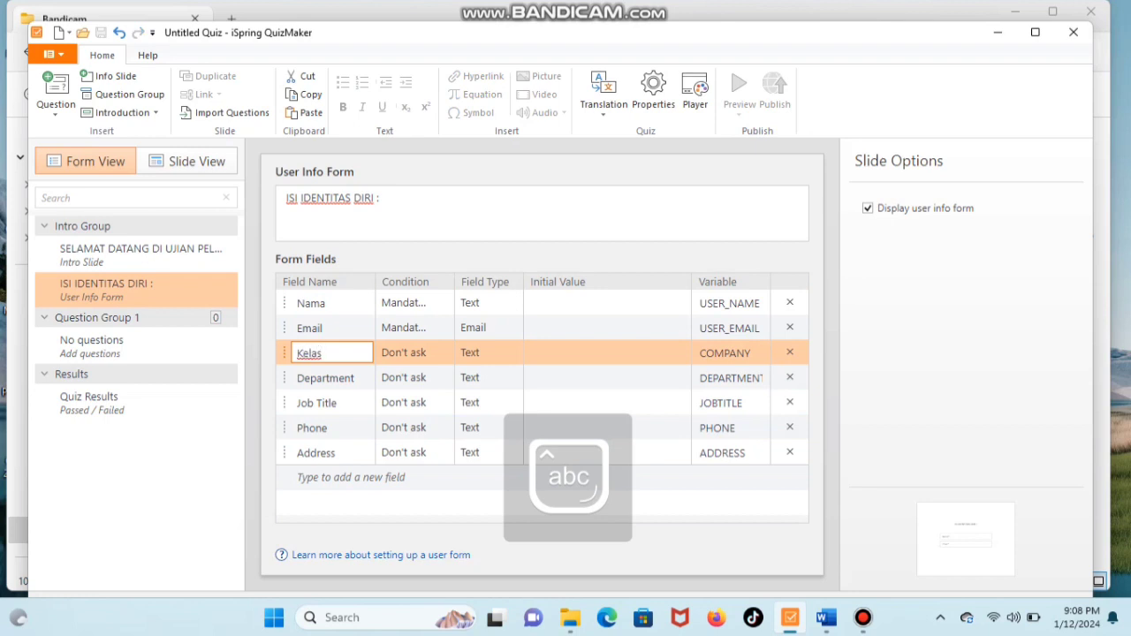
- Rename the form's Department field as "No Absen"
{"action": "left_click", "coordinate": [345, 378]}
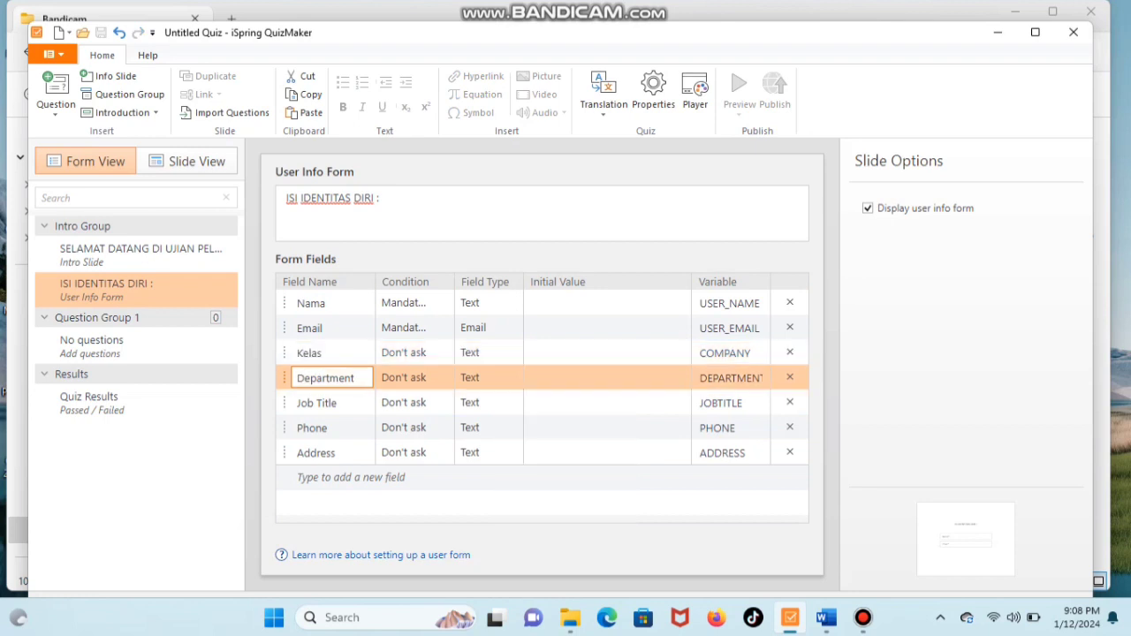
{"action": "key", "text": "BackSpace"}
{"action": "key", "text": "BackSpace"}
{"action": "key", "text": "BackSpace"}
{"action": "key", "text": "BackSpace"}
{"action": "key", "text": "BackSpace"}
{"action": "key", "text": "BackSpace"}
{"action": "key", "text": "BackSpace"}
{"action": "key", "text": "BackSpace"}
{"action": "key", "text": "BackSpace"}
{"action": "key", "text": "BackSpace"}
{"action": "type", "text": "No"}
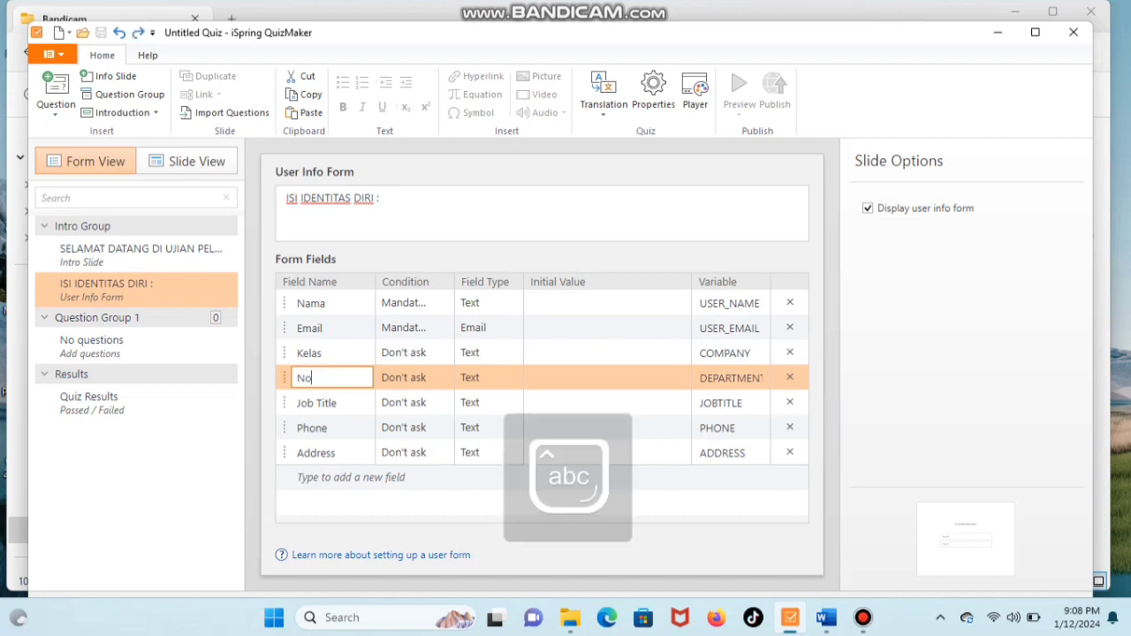
{"action": "type", "text": " A"}
{"action": "key", "text": "Caps_Lock"}
{"action": "type", "text": "bsen"}
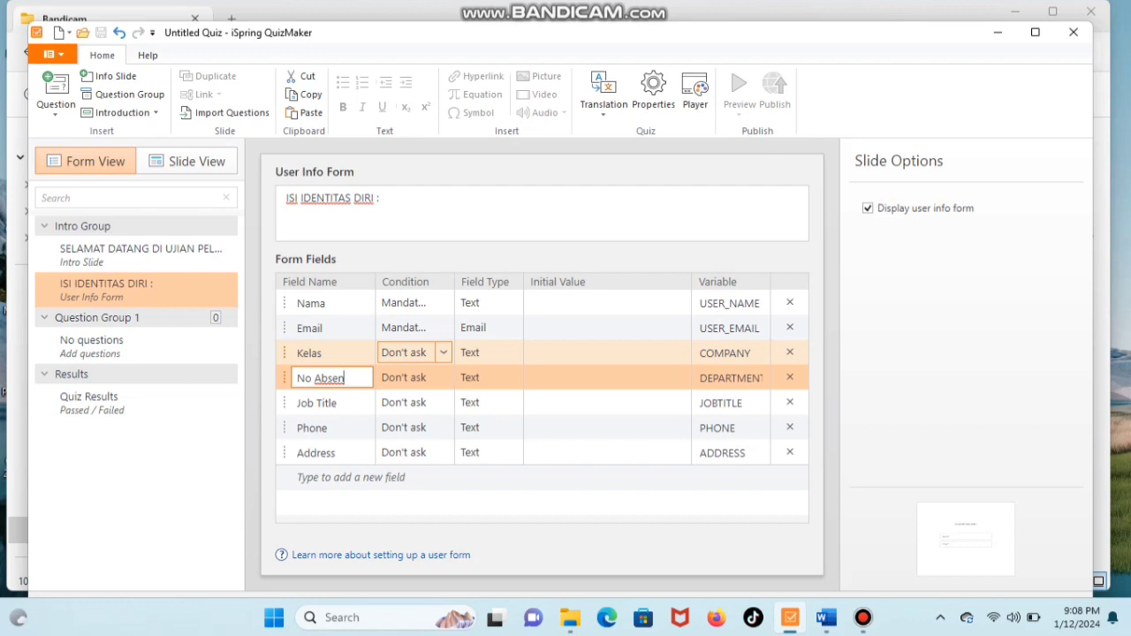
- Set the condition of the Kelas and No Absen fields to Optional
{"action": "left_click", "coordinate": [444, 352]}
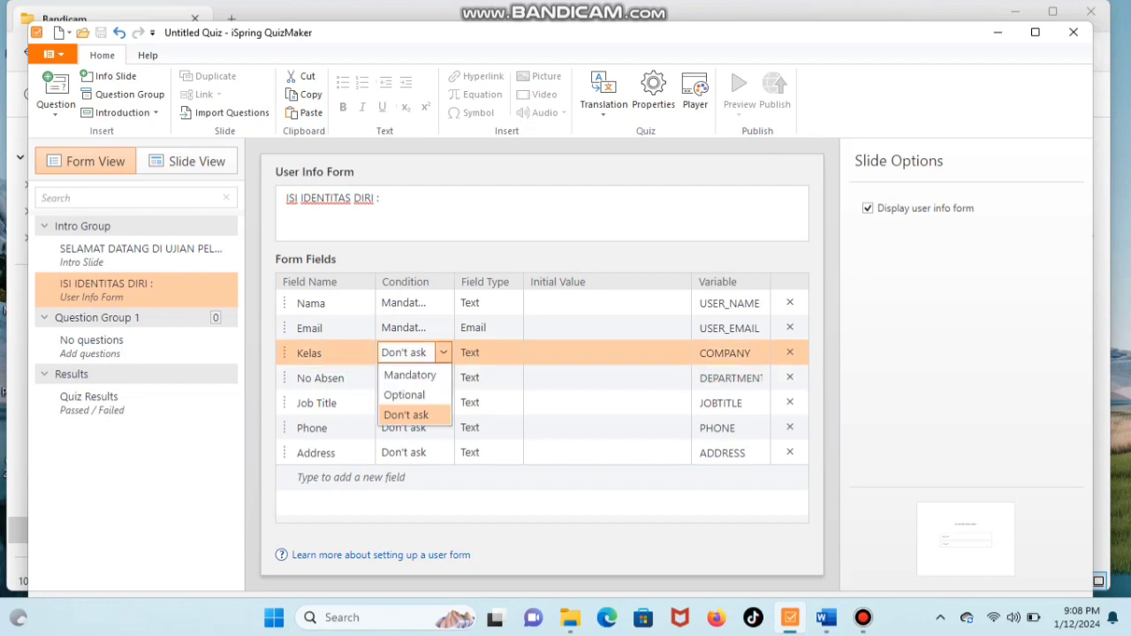
{"action": "left_click", "coordinate": [403, 395]}
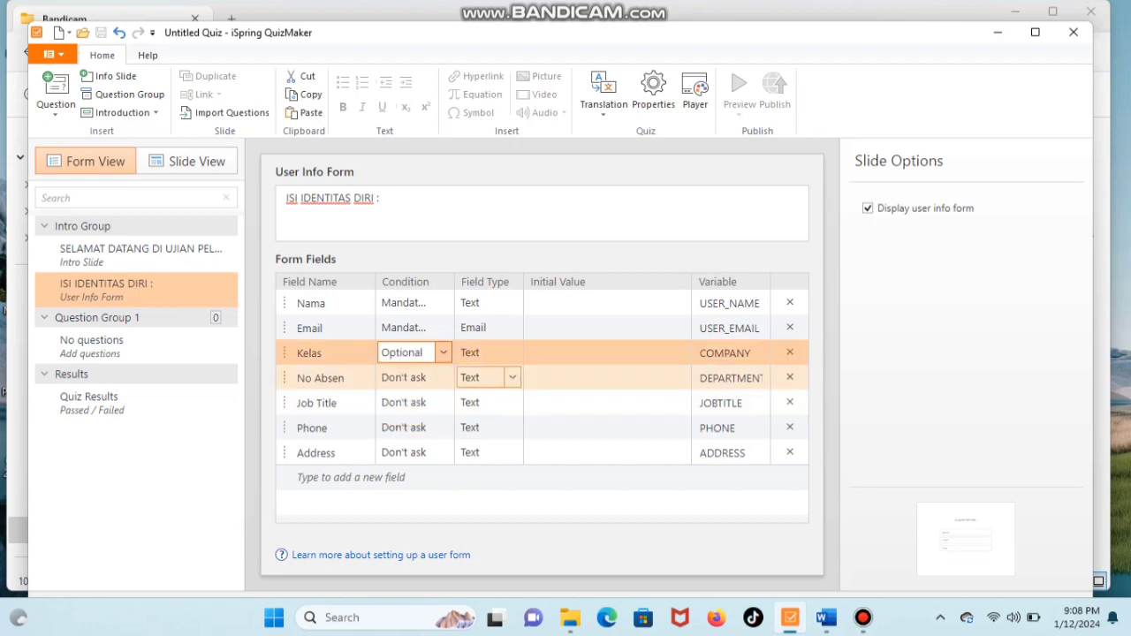
{"action": "left_click", "coordinate": [404, 378]}
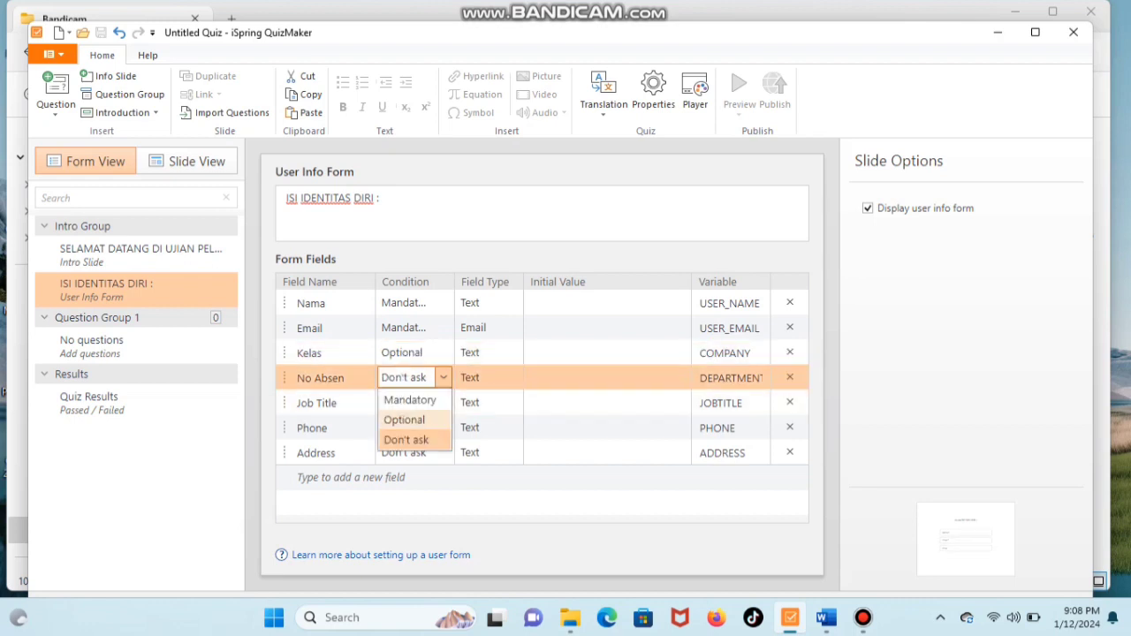
{"action": "left_click", "coordinate": [403, 420]}
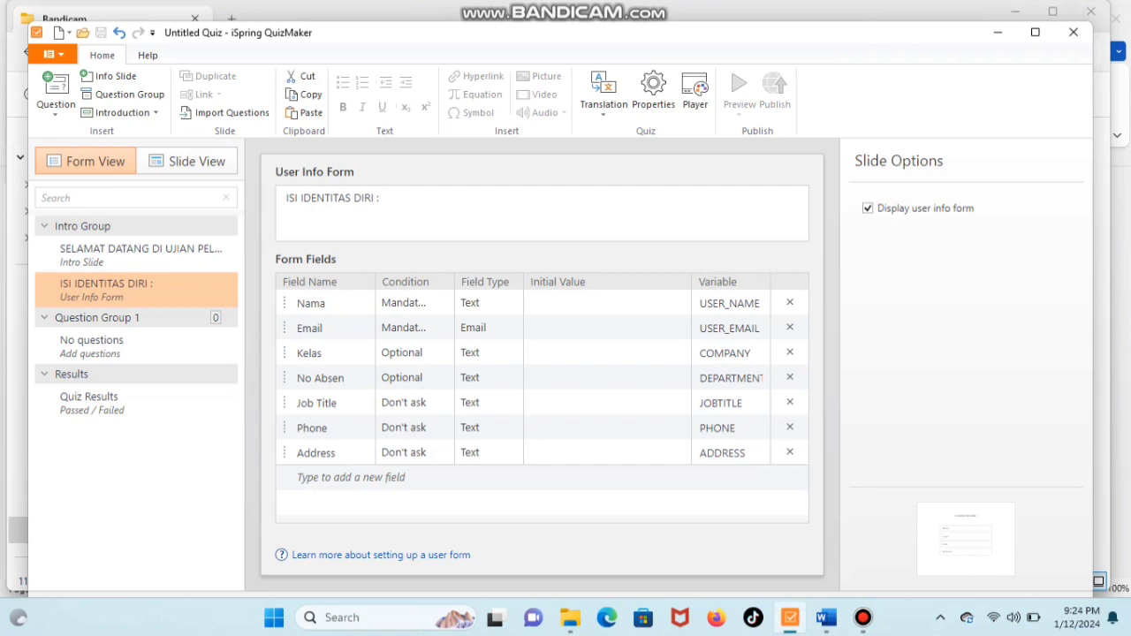
- Add a Multiple Choice question to Question Group 1 and clear its default question text
{"action": "left_click", "coordinate": [55, 95]}
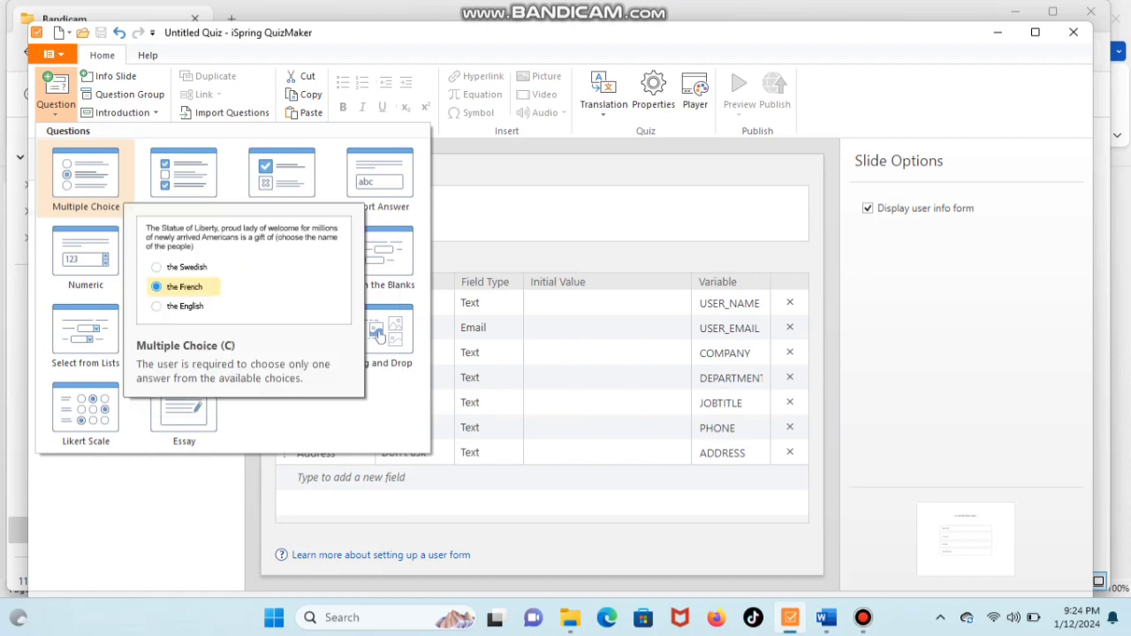
{"action": "left_click", "coordinate": [86, 177]}
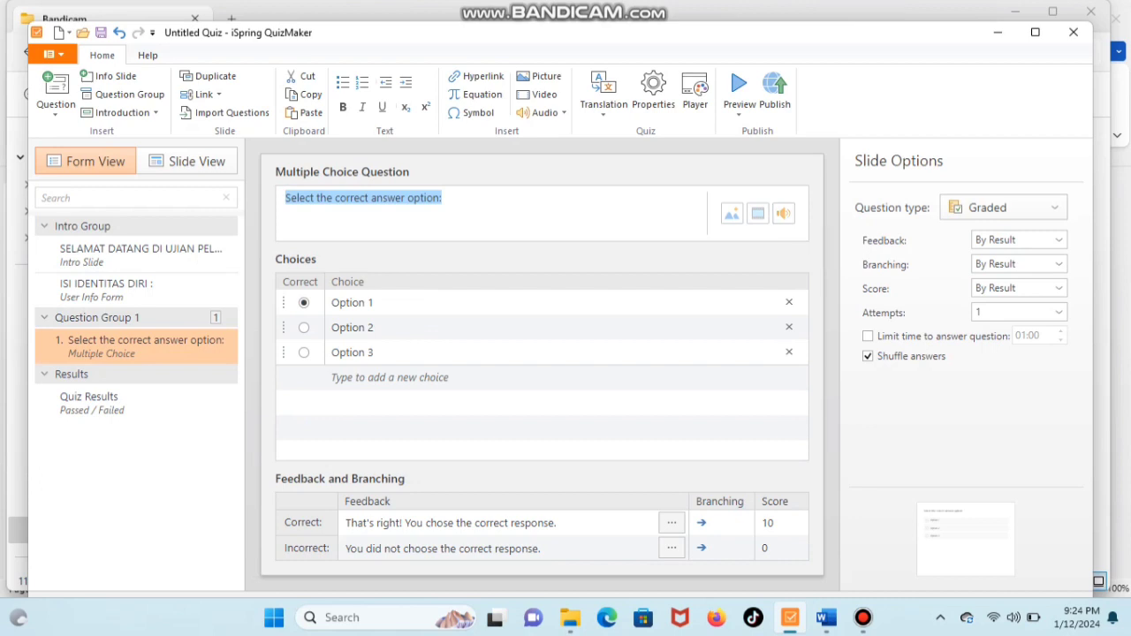
{"action": "left_click_drag", "start_coordinate": [444, 199], "coordinate": [285, 198]}
{"action": "key", "text": "BackSpace"}
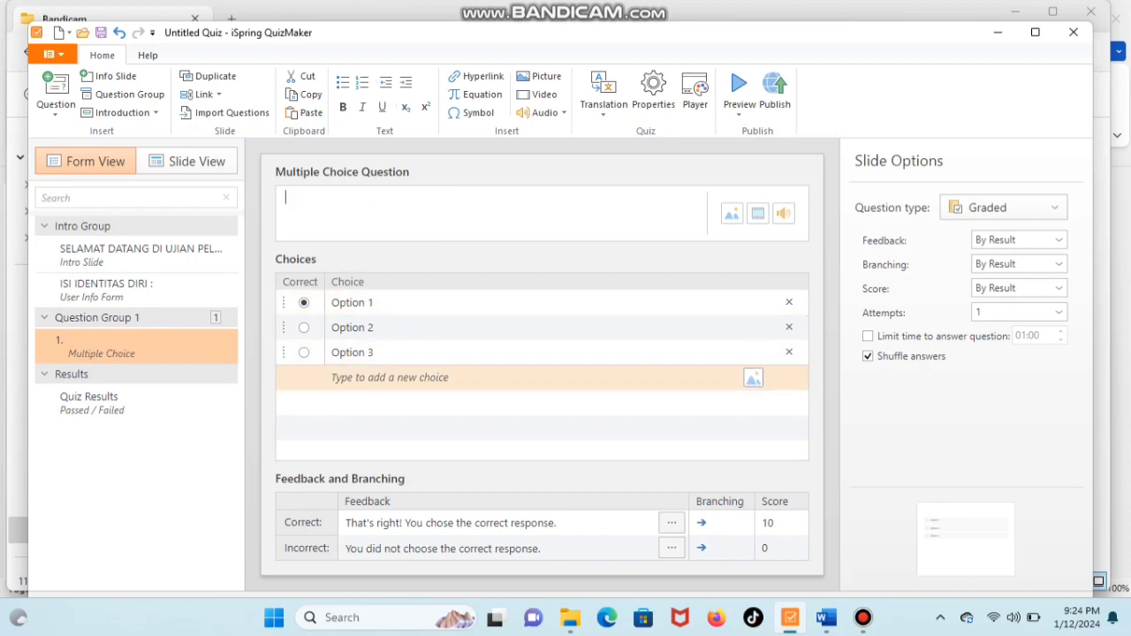
- Enter the Word document's first question as question text: "Suatu lembaga keuangan intermediasi umumnya didirikan dengan kewenangan untuk menerima simpanan uang, meminjamkan uang, merupakan pengertian dari....."
{"action": "mouse_move", "coordinate": [826, 618]}
{"action": "left_click", "coordinate": [826, 530]}
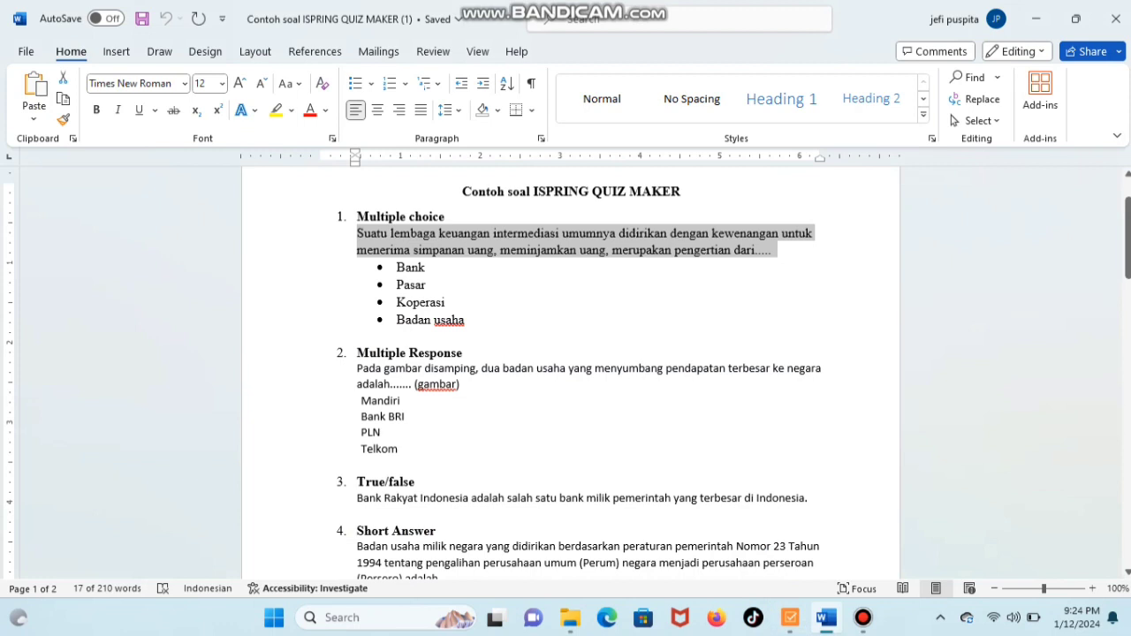
{"action": "left_click", "coordinate": [789, 547]}
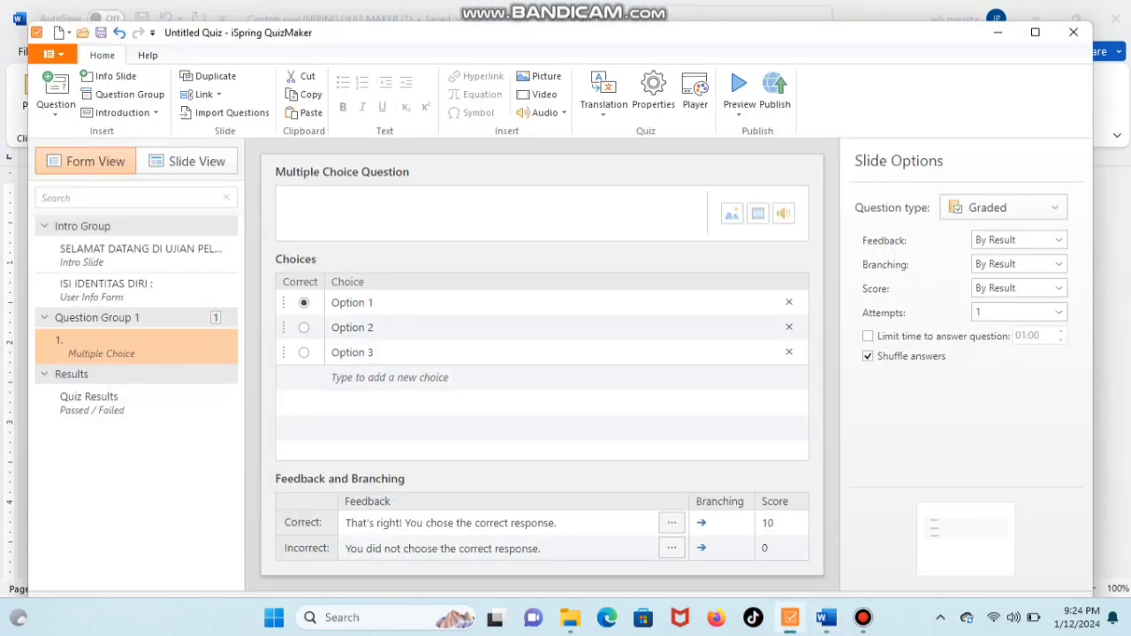
{"action": "type", "text": "Suatu lembaga keuangan intermediasi umumnya didirikan dengan kewenangan untuk menerima simpanan uang, meminjamkan uang, merupakan pengertian dari...."}
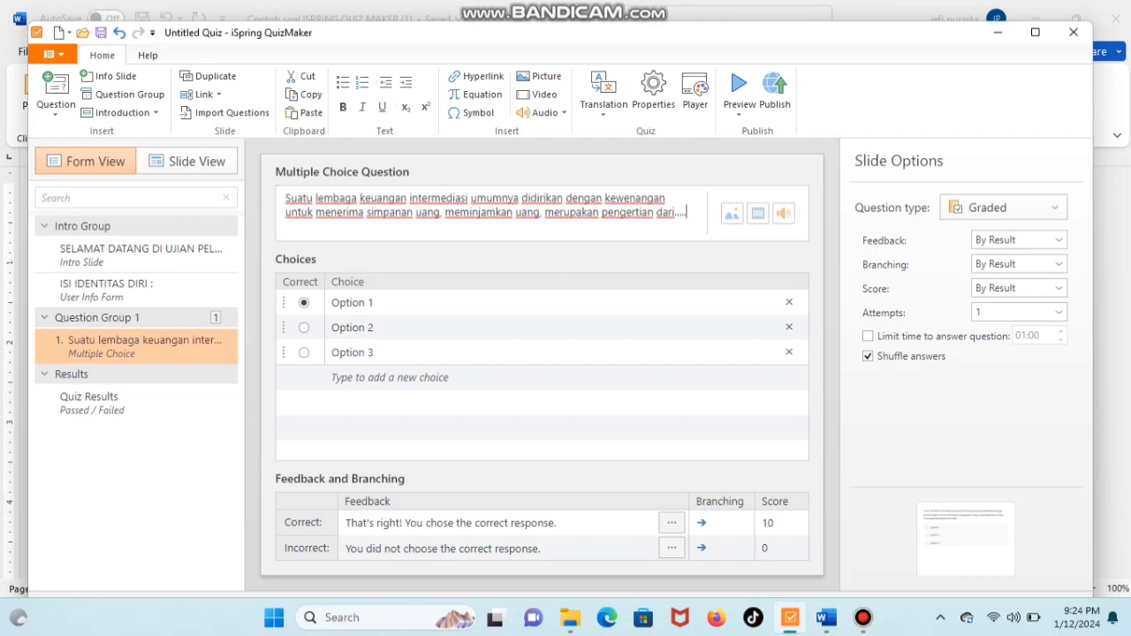
- Replace the text of the first choice, Option 1, with "Badan Usaha"
{"action": "left_click", "coordinate": [380, 303]}
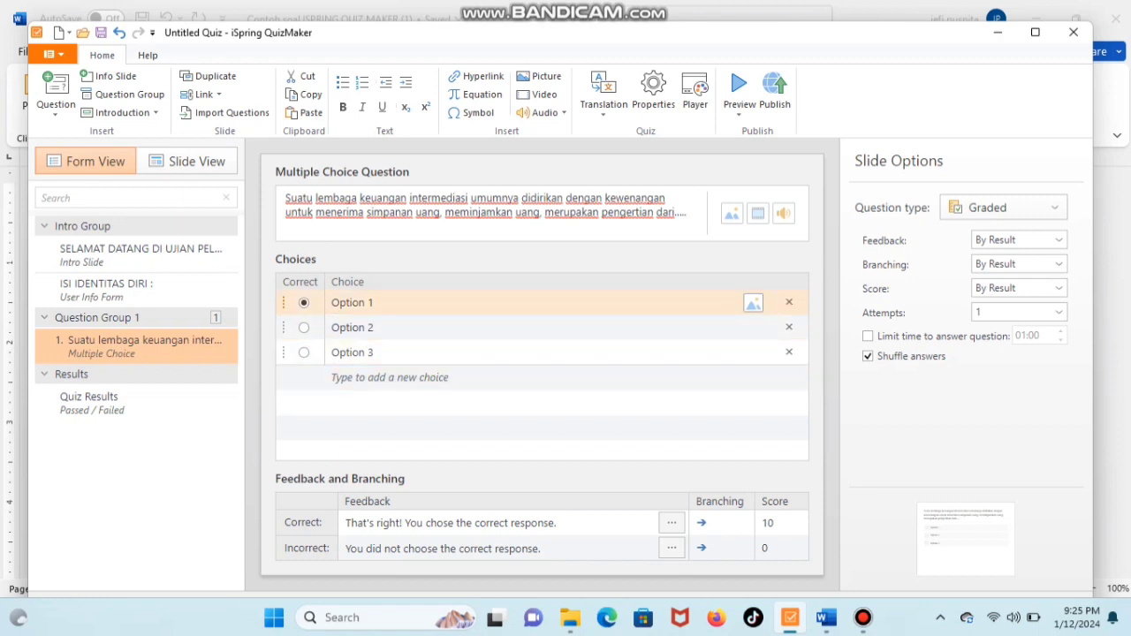
{"action": "left_click", "coordinate": [398, 302]}
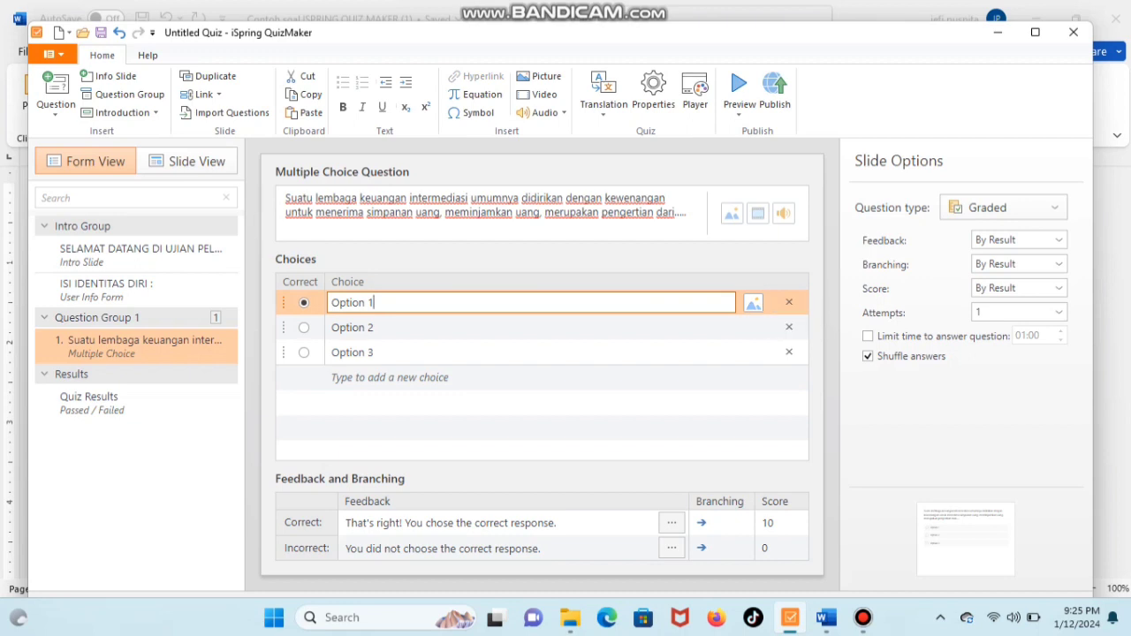
{"action": "key", "text": "BackSpace"}
{"action": "key", "text": "BackSpace"}
{"action": "key", "text": "BackSpace"}
{"action": "key", "text": "BackSpace"}
{"action": "key", "text": "BackSpace"}
{"action": "key", "text": "BackSpace"}
{"action": "key", "text": "BackSpace"}
{"action": "key", "text": "BackSpace"}
{"action": "key", "text": "Caps_Lock"}
{"action": "type", "text": "B"}
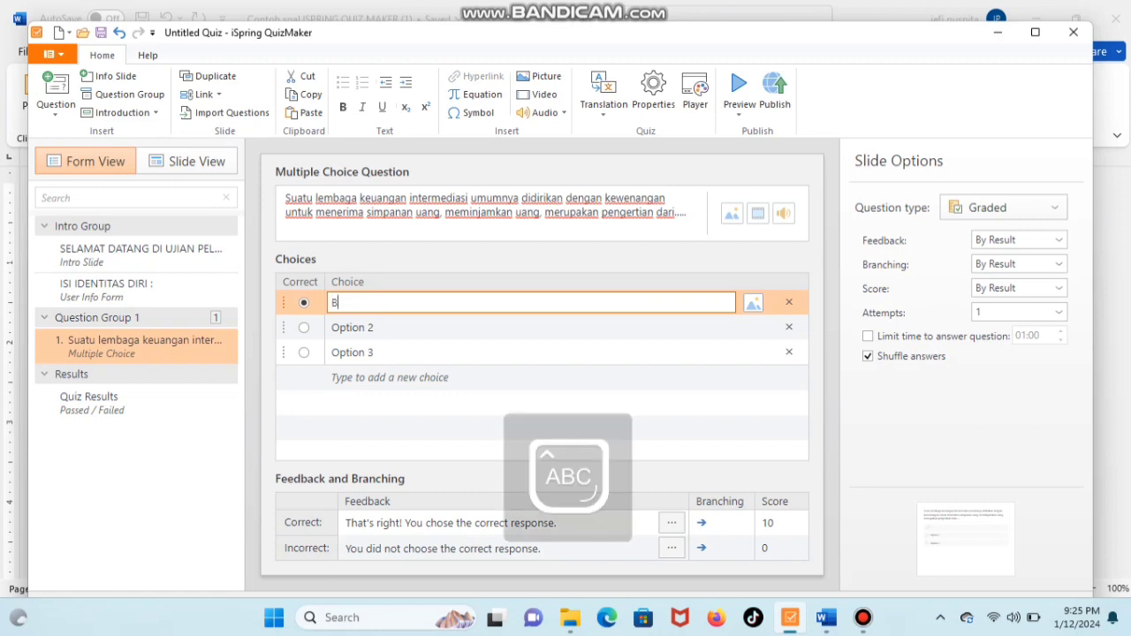
{"action": "key", "text": "Caps_Lock"}
{"action": "type", "text": "ada"}
{"action": "key", "text": "BackSpace"}
{"action": "type", "text": "n"}
{"action": "key", "text": "Caps_Lock"}
{"action": "type", "text": "U"}
{"action": "key", "text": "Caps_Lock"}
{"action": "type", "text": "s"}
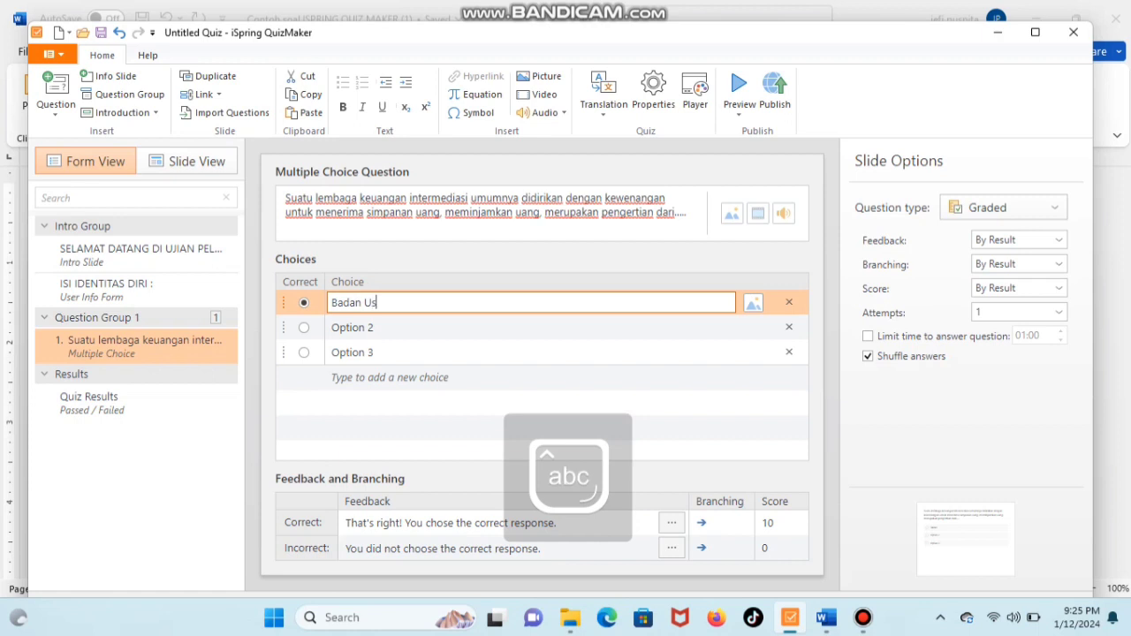
{"action": "type", "text": "aha"}
- Replace the text of the second choice, Option 2, with "Pasar"
{"action": "left_click", "coordinate": [375, 328]}
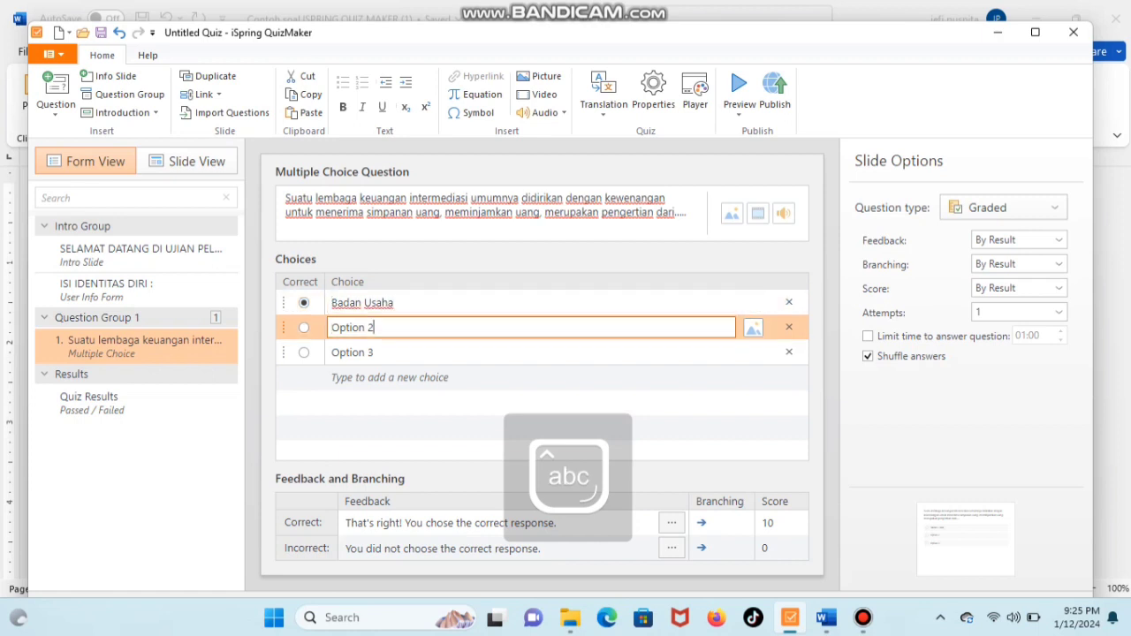
{"action": "key", "text": "BackSpace"}
{"action": "key", "text": "BackSpace"}
{"action": "key", "text": "BackSpace"}
{"action": "key", "text": "BackSpace"}
{"action": "key", "text": "BackSpace"}
{"action": "key", "text": "BackSpace"}
{"action": "key", "text": "BackSpace"}
{"action": "key", "text": "BackSpace"}
{"action": "key", "text": "Caps_Lock"}
{"action": "type", "text": "P"}
{"action": "key", "text": "Caps_Lock"}
{"action": "type", "text": "asar"}
- Replace the text of the third choice, Option 3, with "Bank"
{"action": "left_click", "coordinate": [375, 352]}
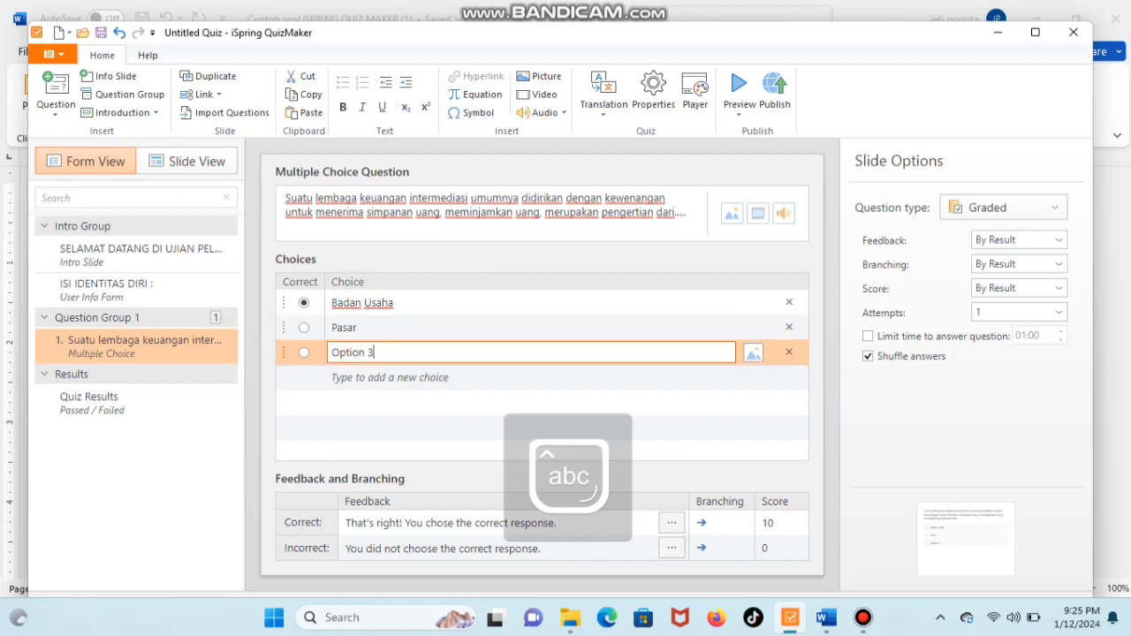
{"action": "key", "text": "BackSpace"}
{"action": "key", "text": "BackSpace"}
{"action": "key", "text": "BackSpace"}
{"action": "key", "text": "BackSpace"}
{"action": "key", "text": "BackSpace"}
{"action": "key", "text": "BackSpace"}
{"action": "key", "text": "BackSpace"}
{"action": "key", "text": "BackSpace"}
{"action": "key", "text": "Caps_Lock"}
{"action": "type", "text": "B"}
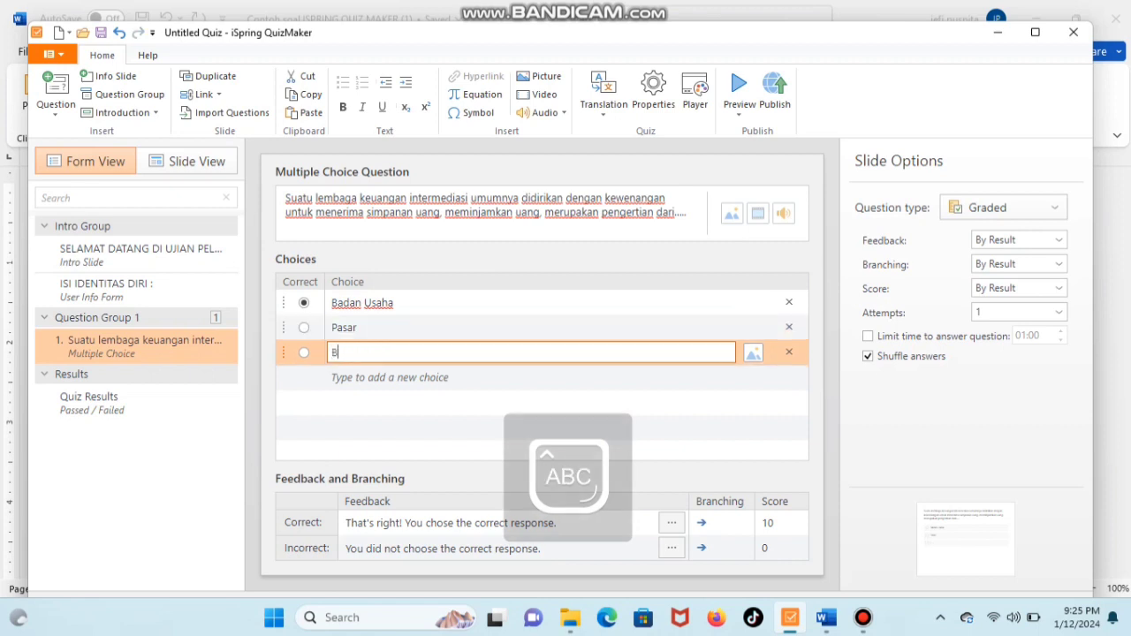
{"action": "key", "text": "Caps_Lock"}
{"action": "type", "text": "ank"}
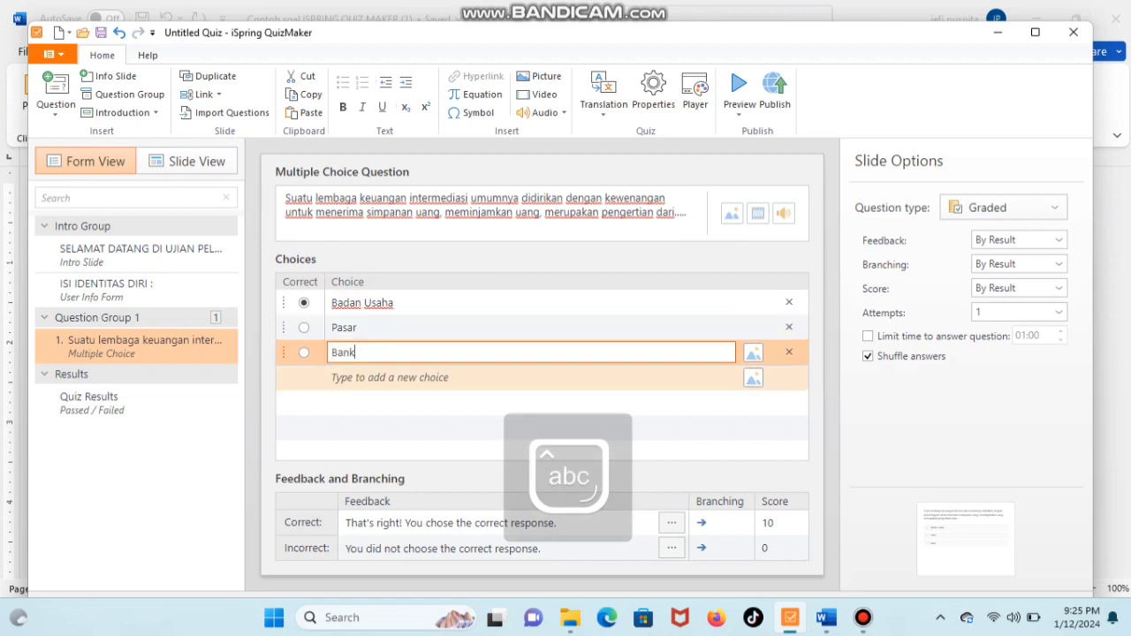
{"action": "key", "text": "Return"}
{"action": "left_click", "coordinate": [430, 414]}
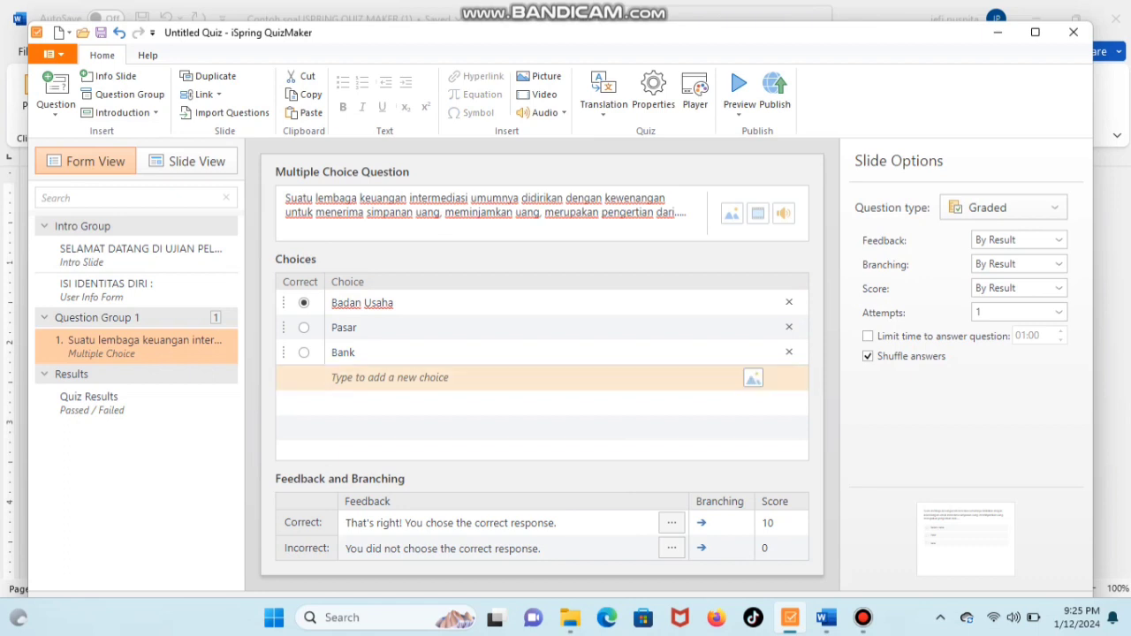
- Add "Koperasi" as a fourth choice and mark Bank as the correct answer
{"action": "left_click", "coordinate": [390, 377]}
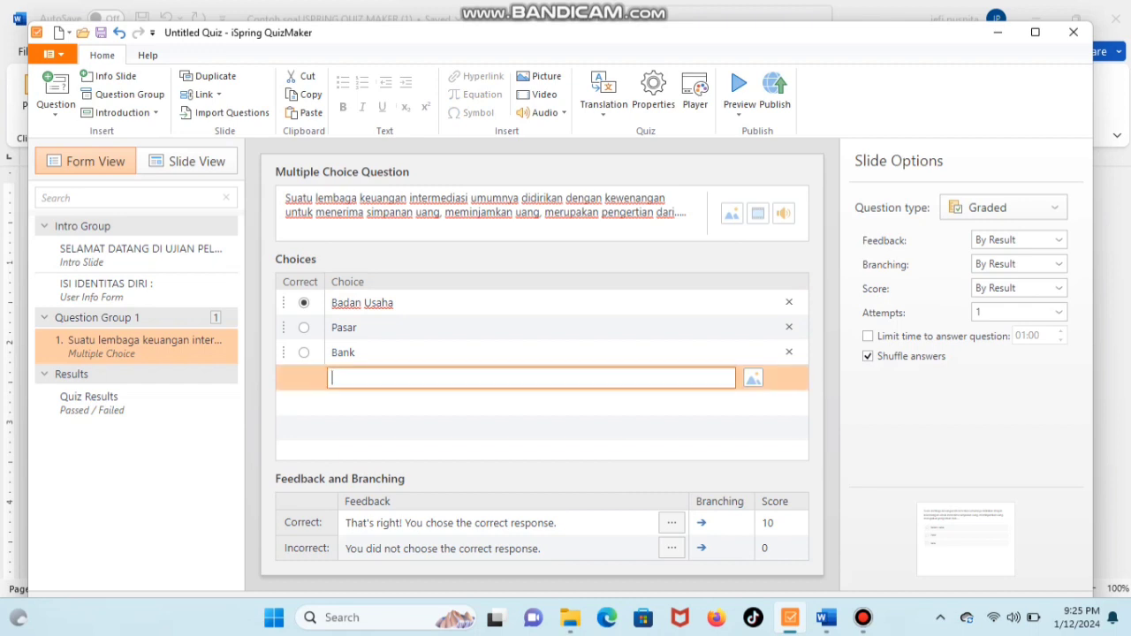
{"action": "type", "text": "Kop"}
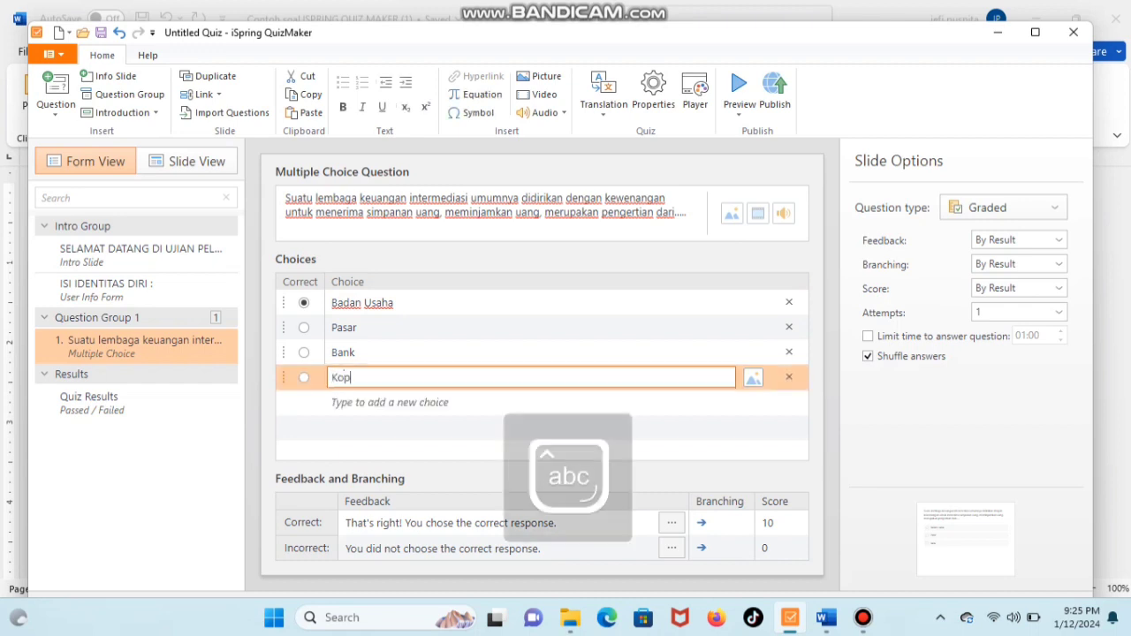
{"action": "type", "text": "erasi"}
{"action": "left_click", "coordinate": [530, 434]}
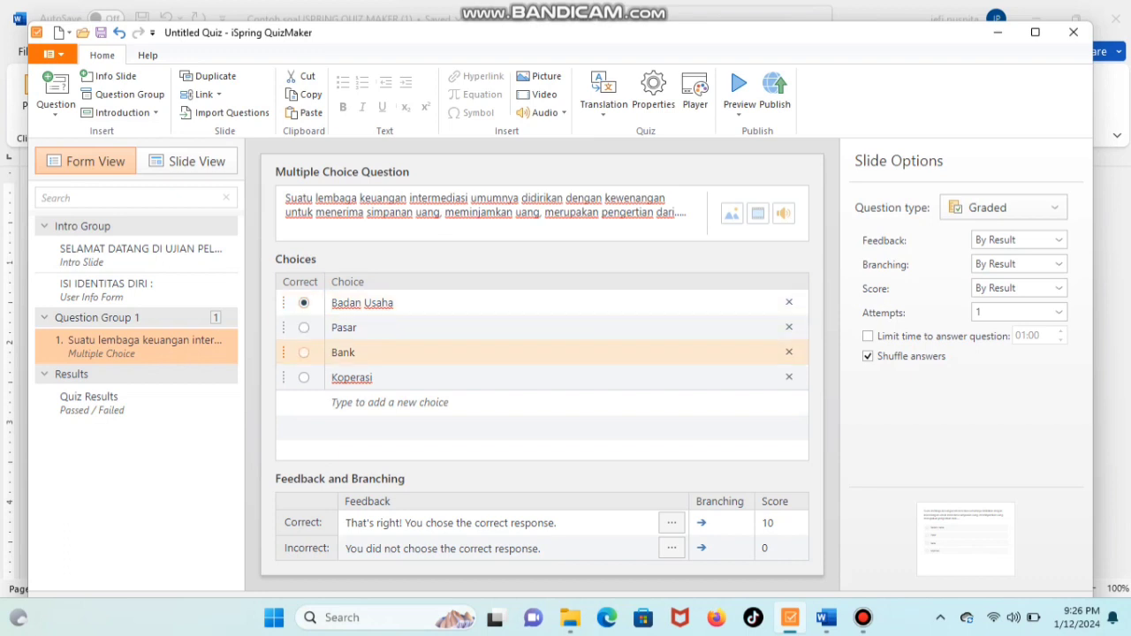
{"action": "left_click", "coordinate": [304, 352]}
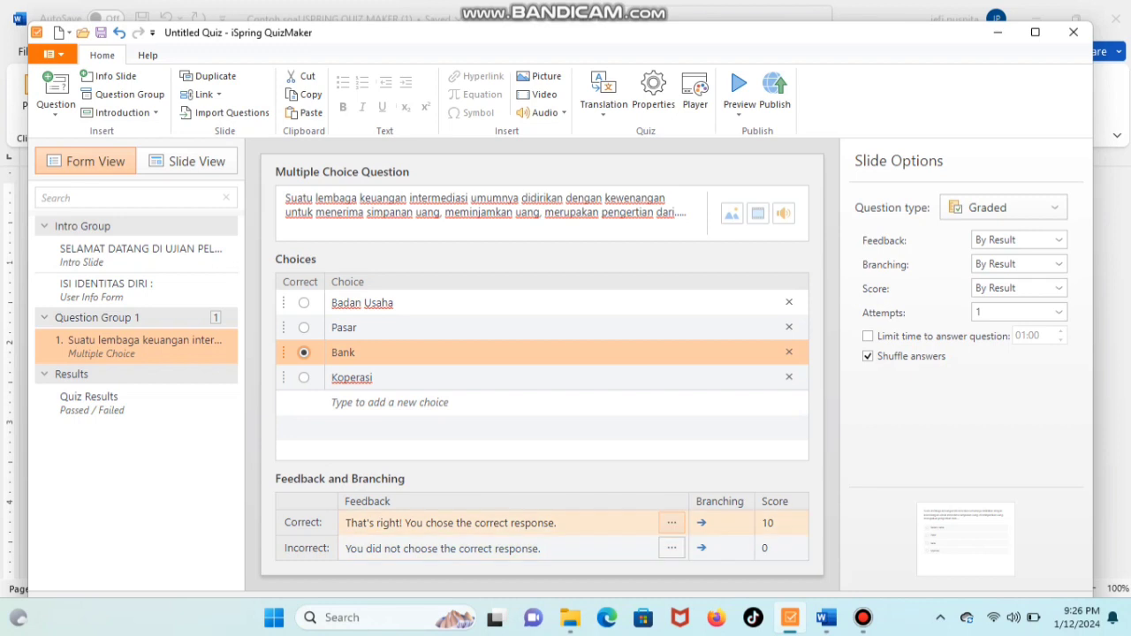
- Replace the feedback for a correct answer with "JAWABAN BENAR!!!"
{"action": "left_click", "coordinate": [557, 523]}
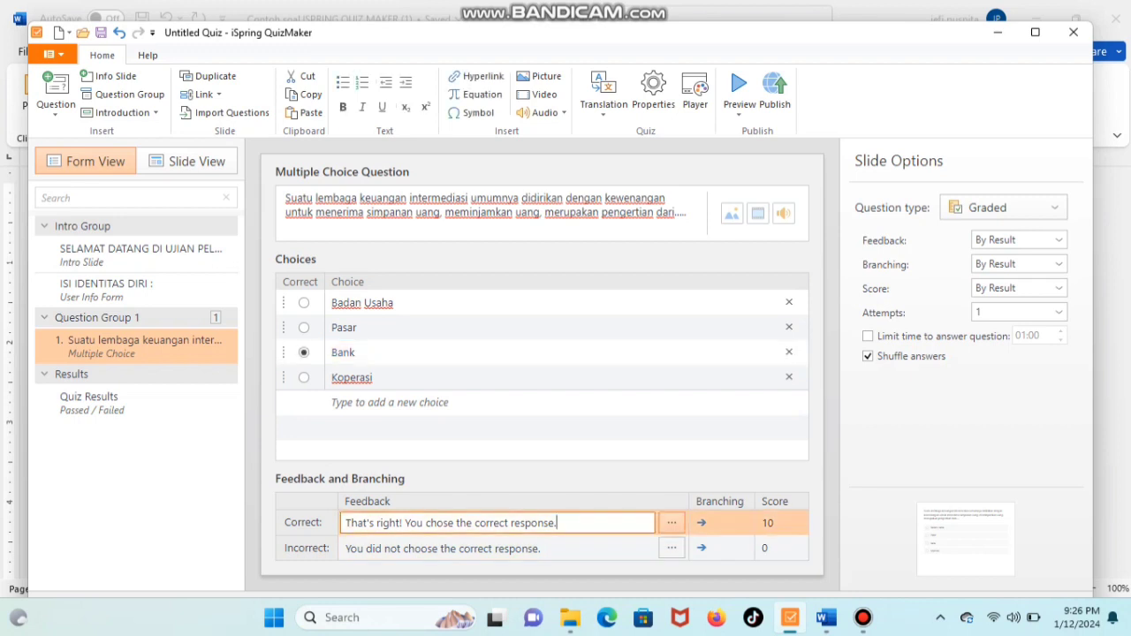
{"action": "left_click_drag", "start_coordinate": [557, 523], "coordinate": [346, 523]}
{"action": "key", "text": "BackSpace"}
{"action": "key", "text": "Caps_Lock"}
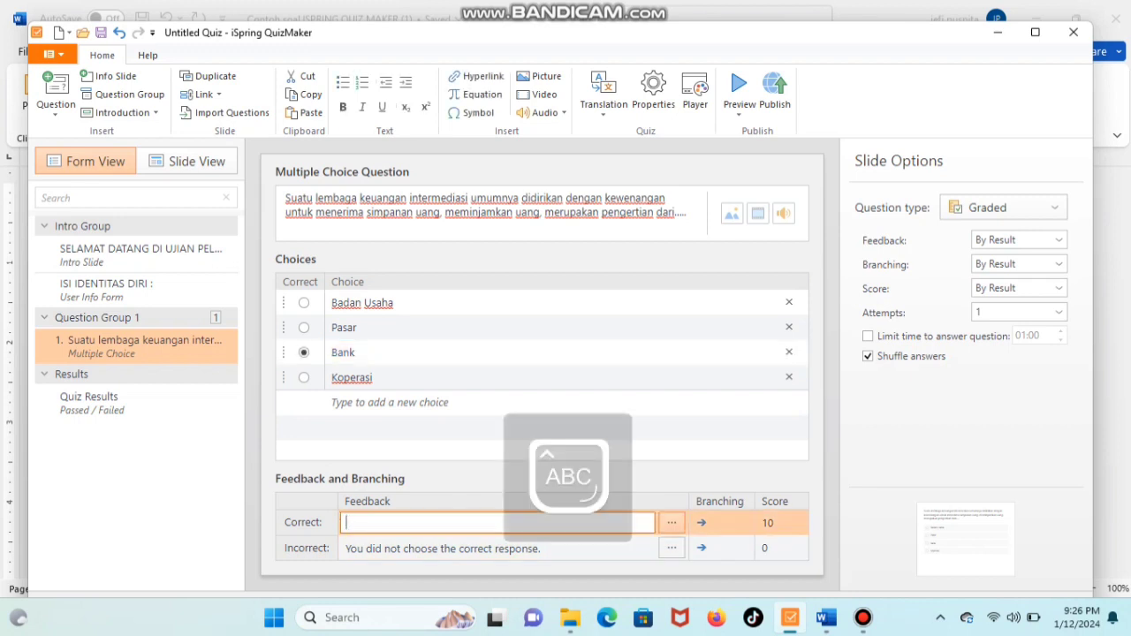
{"action": "type", "text": "JAWABAN BENAR!!!"}
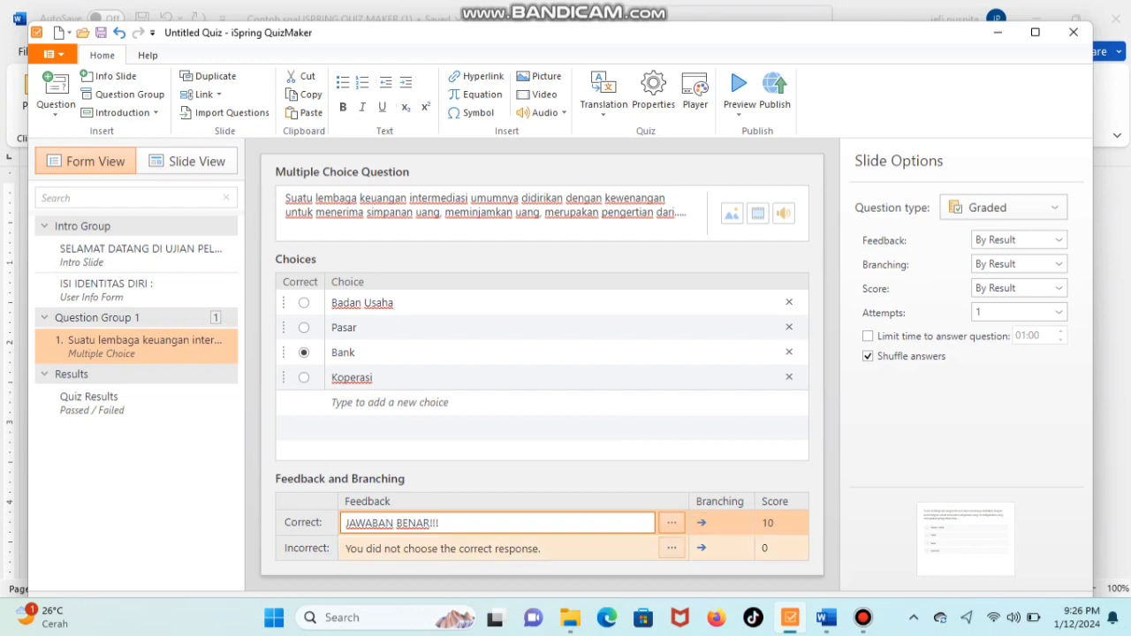
- Replace the feedback for an incorrect answer with "JAWABAN SALAH!!!"
{"action": "left_click", "coordinate": [566, 549]}
{"action": "key", "text": "BackSpace"}
{"action": "key", "text": "BackSpace"}
{"action": "key", "text": "BackSpace"}
{"action": "key", "text": "BackSpace"}
{"action": "key", "text": "BackSpace"}
{"action": "key", "text": "BackSpace"}
{"action": "key", "text": "BackSpace"}
{"action": "key", "text": "BackSpace"}
{"action": "key", "text": "BackSpace"}
{"action": "key", "text": "BackSpace"}
{"action": "key", "text": "BackSpace"}
{"action": "key", "text": "BackSpace"}
{"action": "key", "text": "BackSpace"}
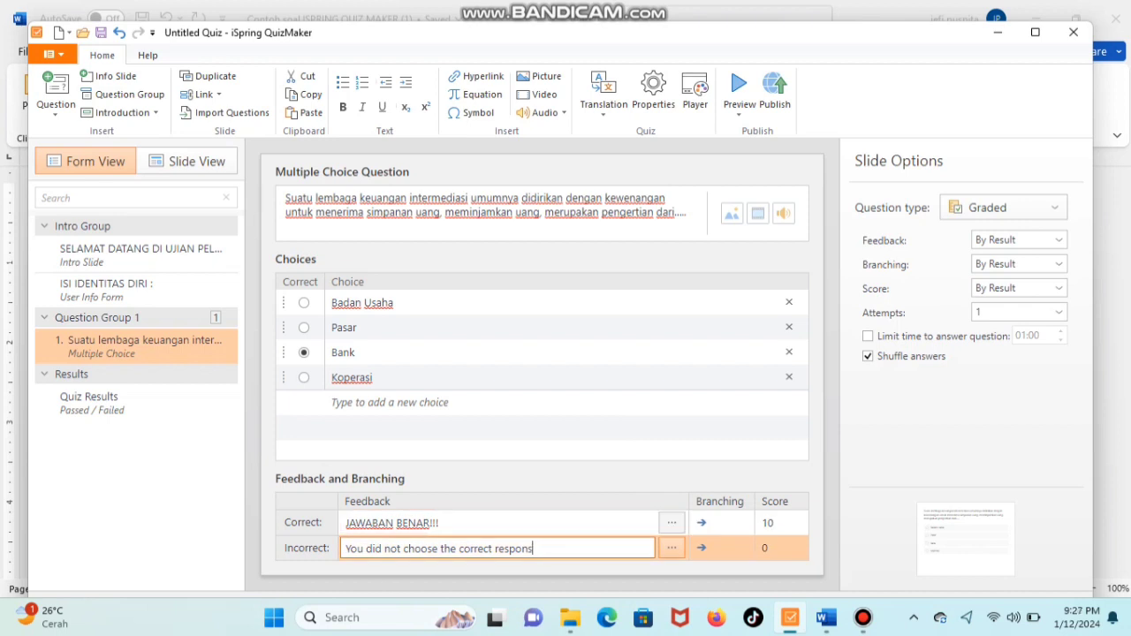
{"action": "key", "text": "BackSpace"}
{"action": "key", "text": "BackSpace"}
{"action": "key", "text": "BackSpace"}
{"action": "key", "text": "BackSpace"}
{"action": "key", "text": "BackSpace"}
{"action": "key", "text": "BackSpace"}
{"action": "key", "text": "BackSpace"}
{"action": "key", "text": "BackSpace"}
{"action": "key", "text": "BackSpace"}
{"action": "key", "text": "BackSpace"}
{"action": "key", "text": "BackSpace"}
{"action": "key", "text": "BackSpace"}
{"action": "key", "text": "BackSpace"}
{"action": "key", "text": "BackSpace"}
{"action": "key", "text": "BackSpace"}
{"action": "key", "text": "BackSpace"}
{"action": "key", "text": "BackSpace"}
{"action": "key", "text": "BackSpace"}
{"action": "key", "text": "BackSpace"}
{"action": "key", "text": "BackSpace"}
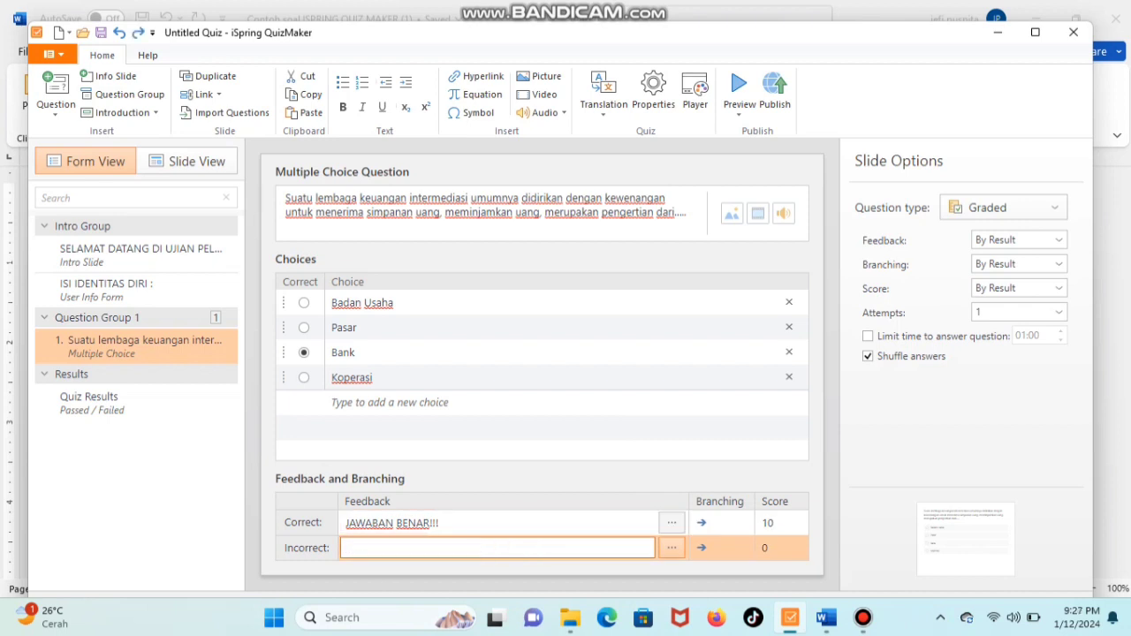
{"action": "type", "text": "JAWABAN SALAH!!!"}
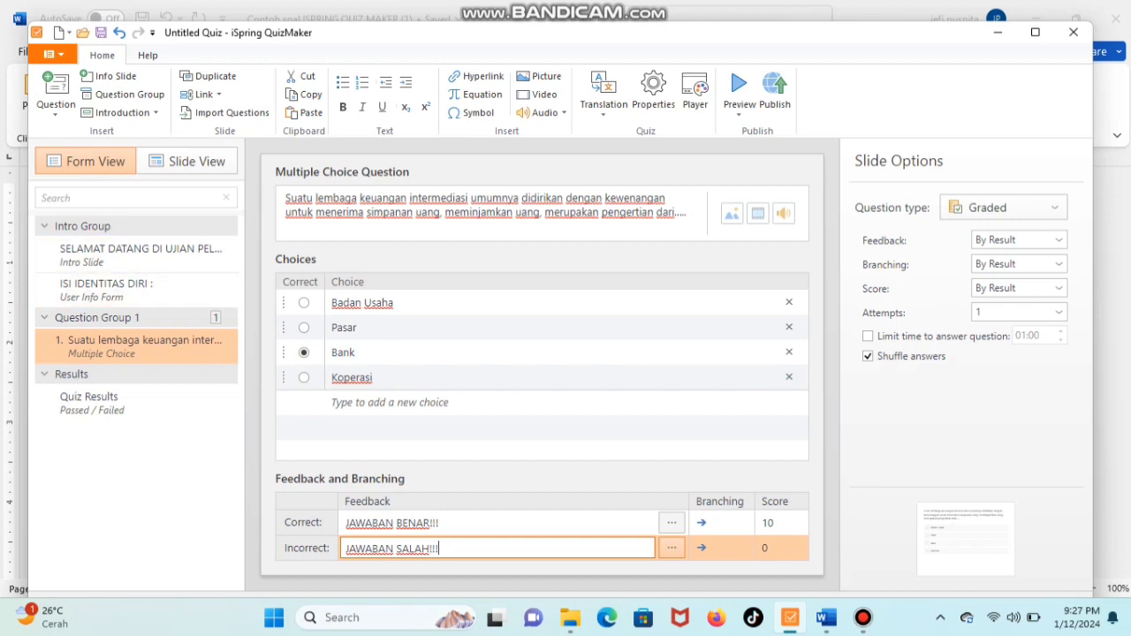
- Add a Multiple Response question, then switch to Word and copy the text of question 2 without the "(gambar)" note
{"action": "left_click", "coordinate": [55, 99]}
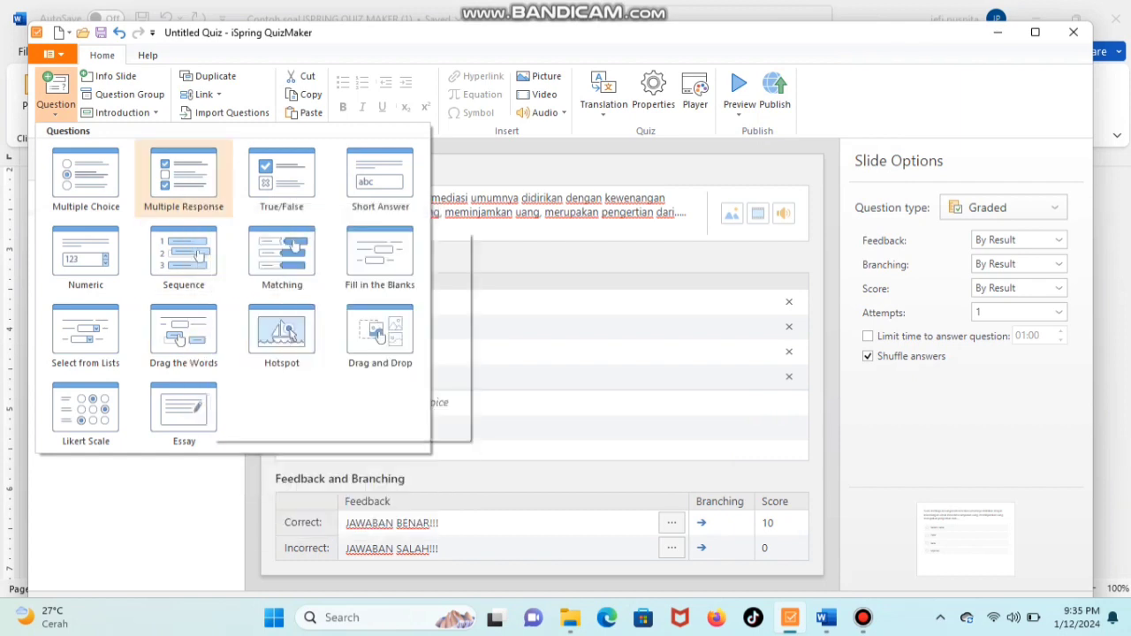
{"action": "left_click", "coordinate": [183, 177]}
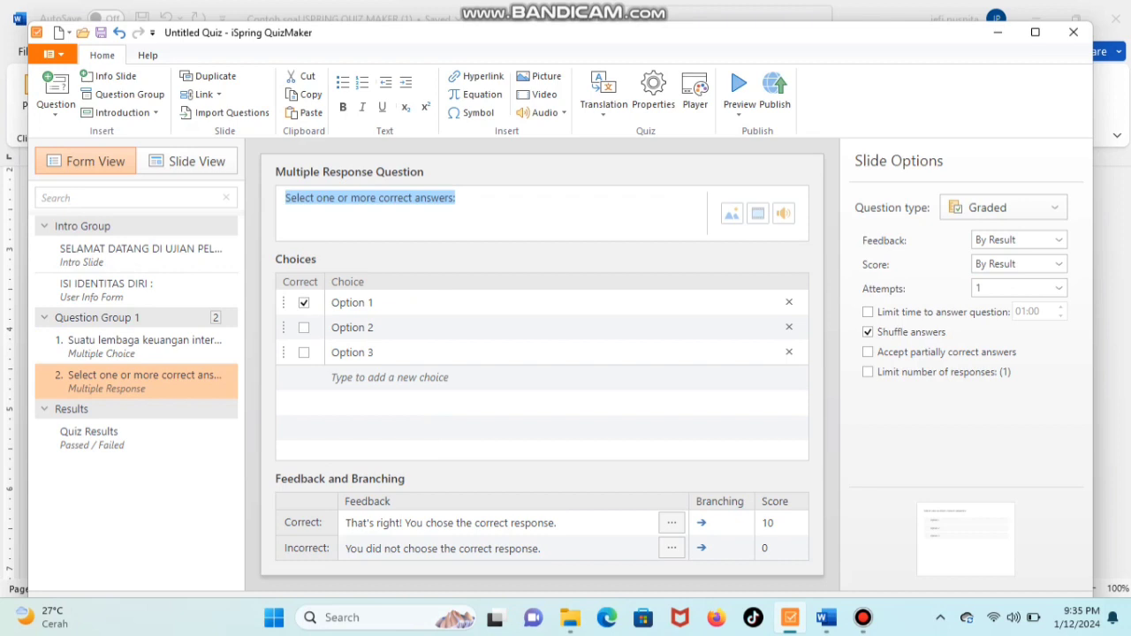
{"action": "left_click", "coordinate": [826, 617]}
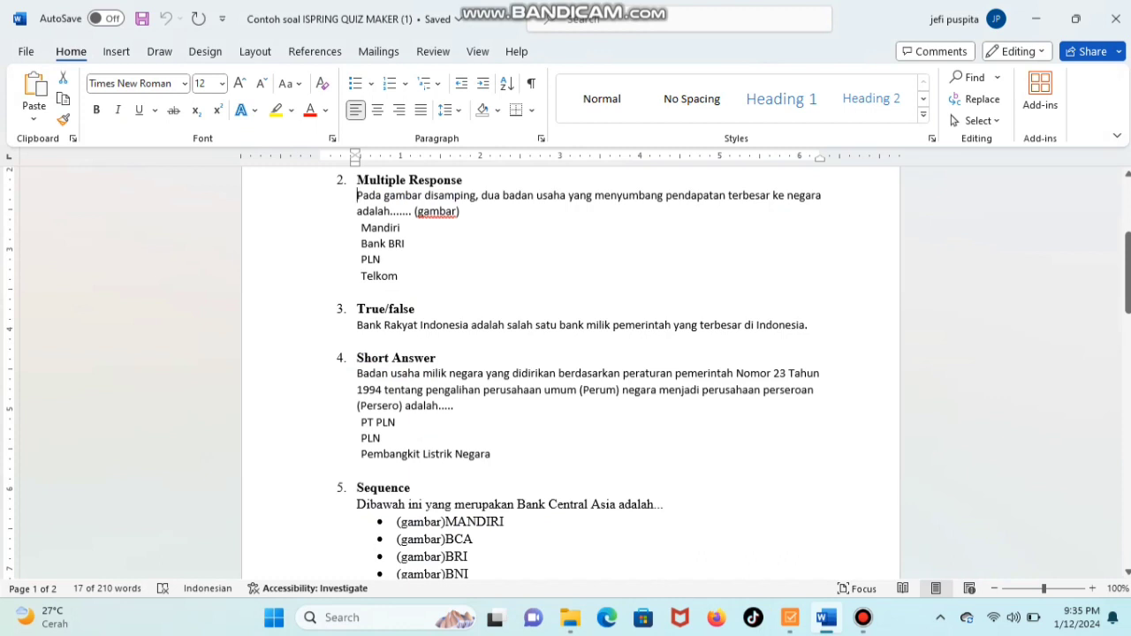
{"action": "left_click_drag", "start_coordinate": [357, 196], "coordinate": [412, 211]}
{"action": "key", "text": "ctrl+c"}
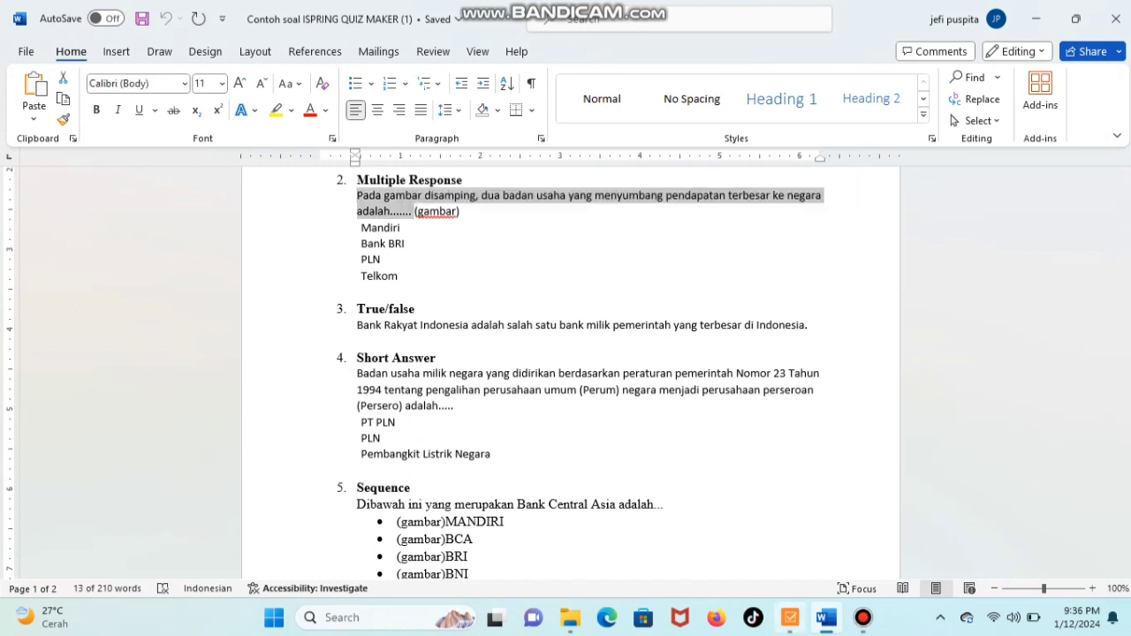
- Back in QuizMaker, replace the default question text with "Pada gambar disamping, dua badan usaha yang menyumbang pendapatan terbesar ke negara adalah......."
{"action": "left_click", "coordinate": [789, 617]}
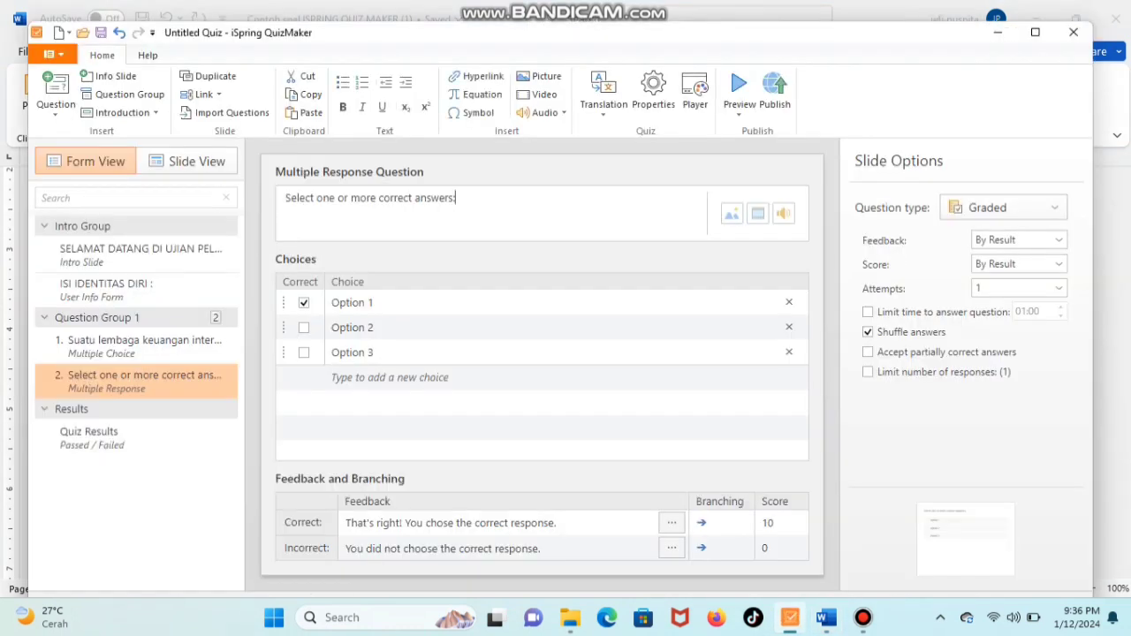
{"action": "key", "text": "BackSpace"}
{"action": "key", "text": "BackSpace"}
{"action": "key", "text": "BackSpace"}
{"action": "key", "text": "BackSpace"}
{"action": "key", "text": "BackSpace"}
{"action": "key", "text": "BackSpace"}
{"action": "key", "text": "BackSpace"}
{"action": "key", "text": "BackSpace"}
{"action": "key", "text": "BackSpace"}
{"action": "key", "text": "BackSpace"}
{"action": "key", "text": "BackSpace"}
{"action": "key", "text": "BackSpace"}
{"action": "key", "text": "BackSpace"}
{"action": "key", "text": "BackSpace"}
{"action": "key", "text": "BackSpace"}
{"action": "key", "text": "BackSpace"}
{"action": "key", "text": "BackSpace"}
{"action": "key", "text": "BackSpace"}
{"action": "key", "text": "BackSpace"}
{"action": "key", "text": "BackSpace"}
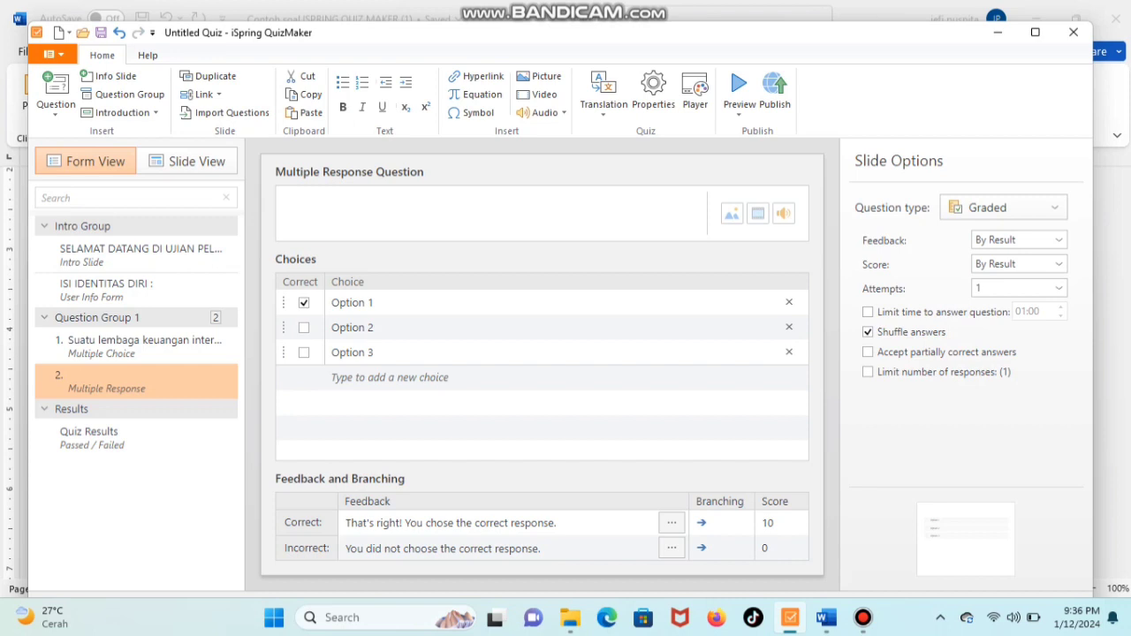
{"action": "key", "text": "ctrl+v"}
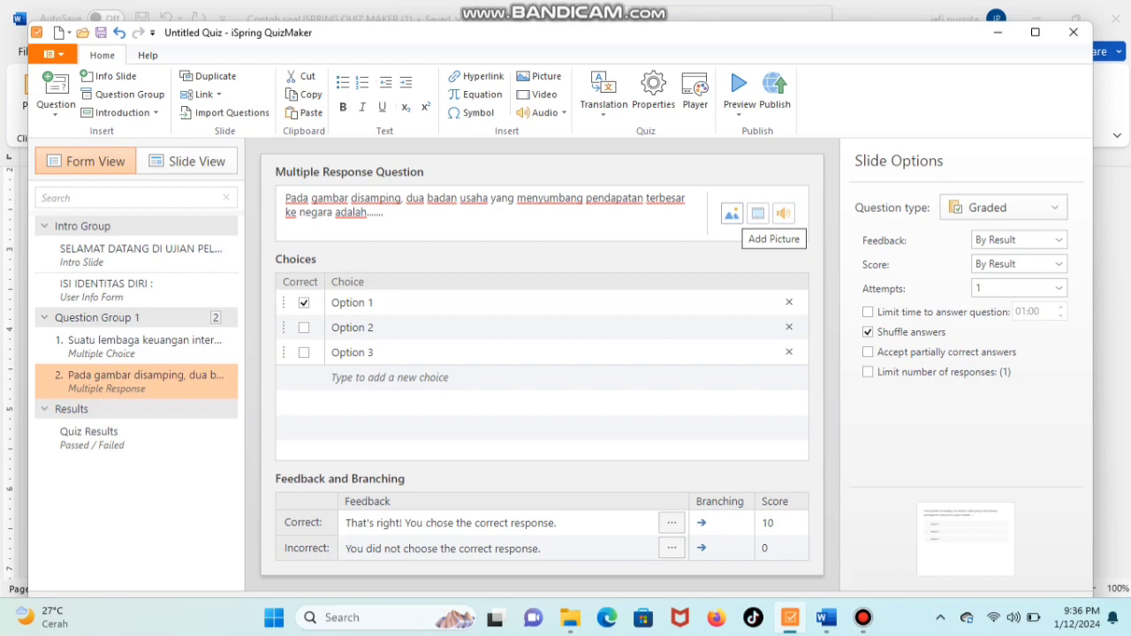
- Attach the picture ADnhltkZE7 from the Pictures folder to the Multiple Response question
{"action": "left_click", "coordinate": [732, 213]}
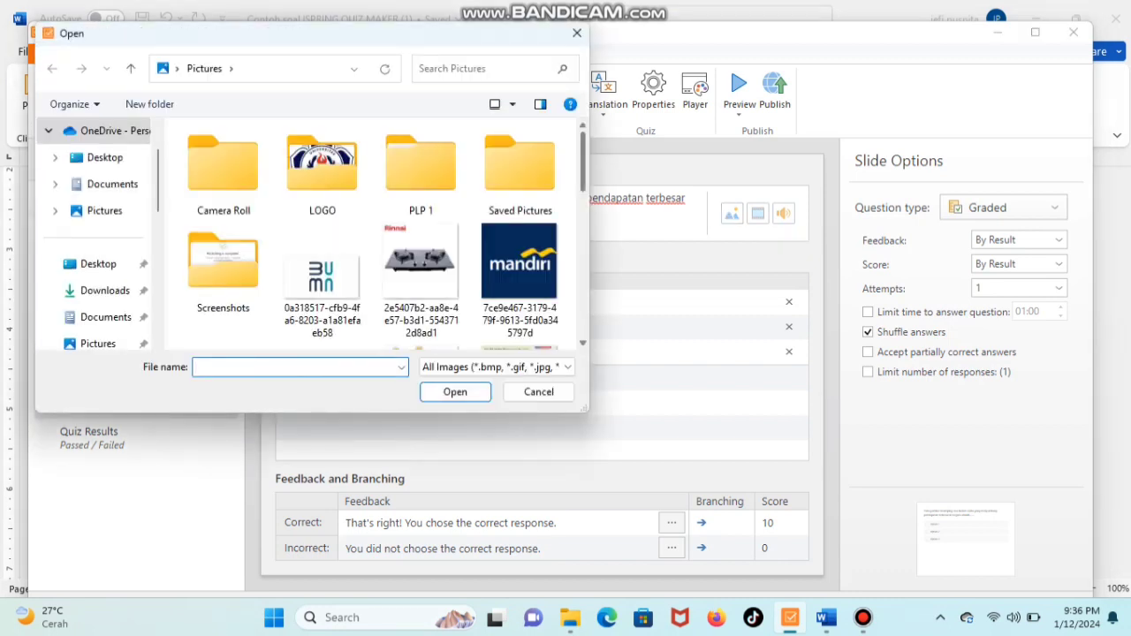
{"action": "scroll", "coordinate": [371, 234], "scroll_direction": "down", "scroll_amount": 2}
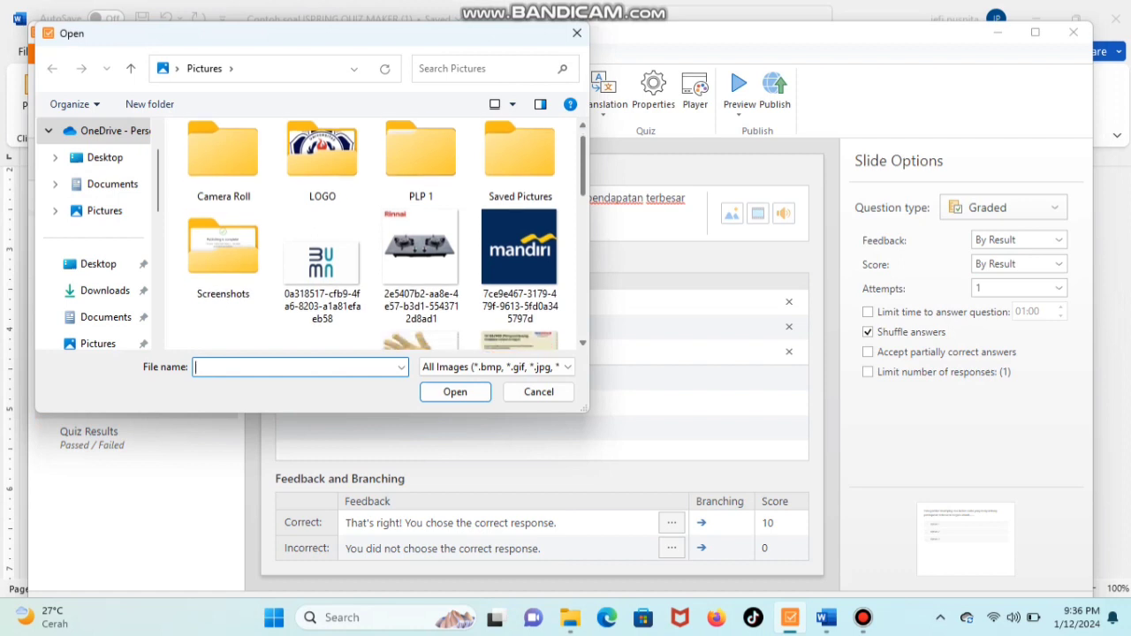
{"action": "scroll", "coordinate": [519, 212], "scroll_direction": "down", "scroll_amount": 3}
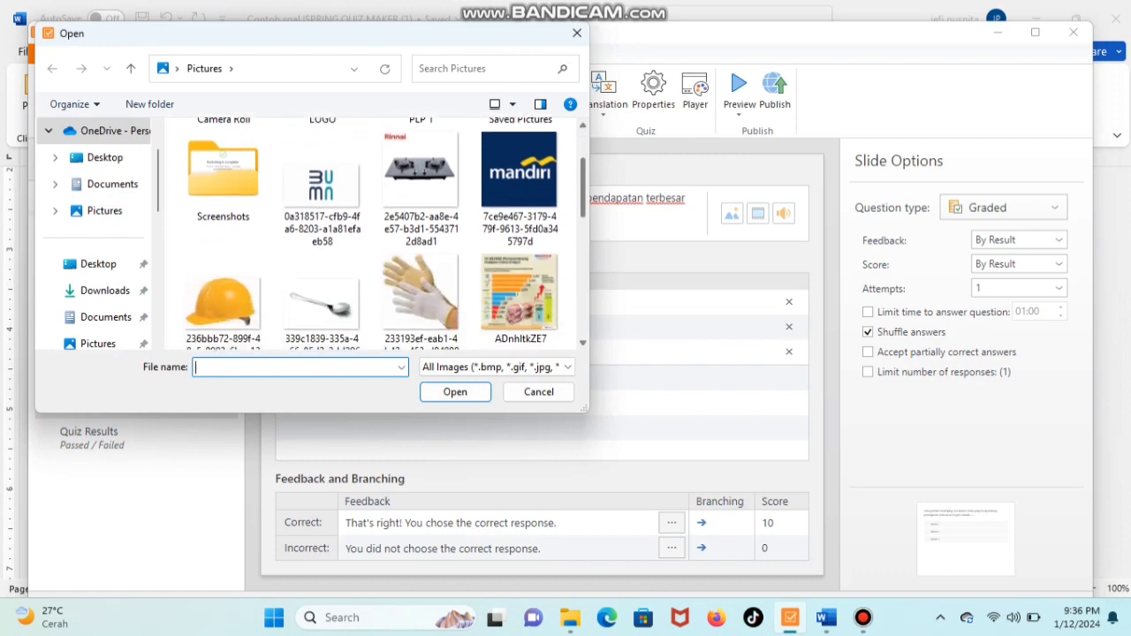
{"action": "left_click", "coordinate": [520, 212]}
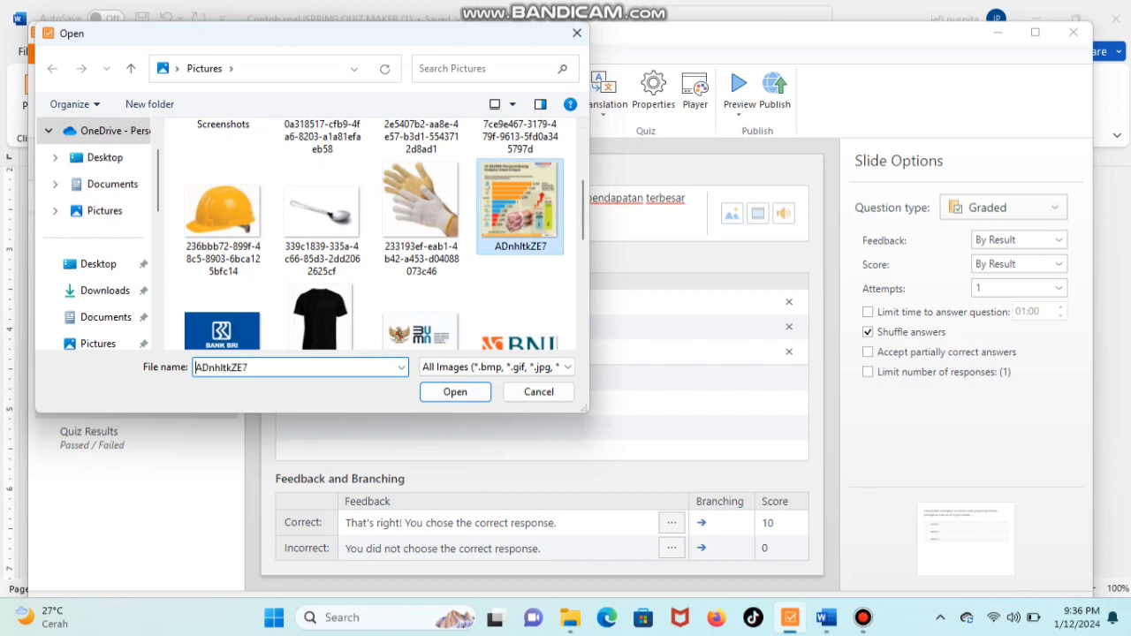
{"action": "left_click", "coordinate": [455, 392]}
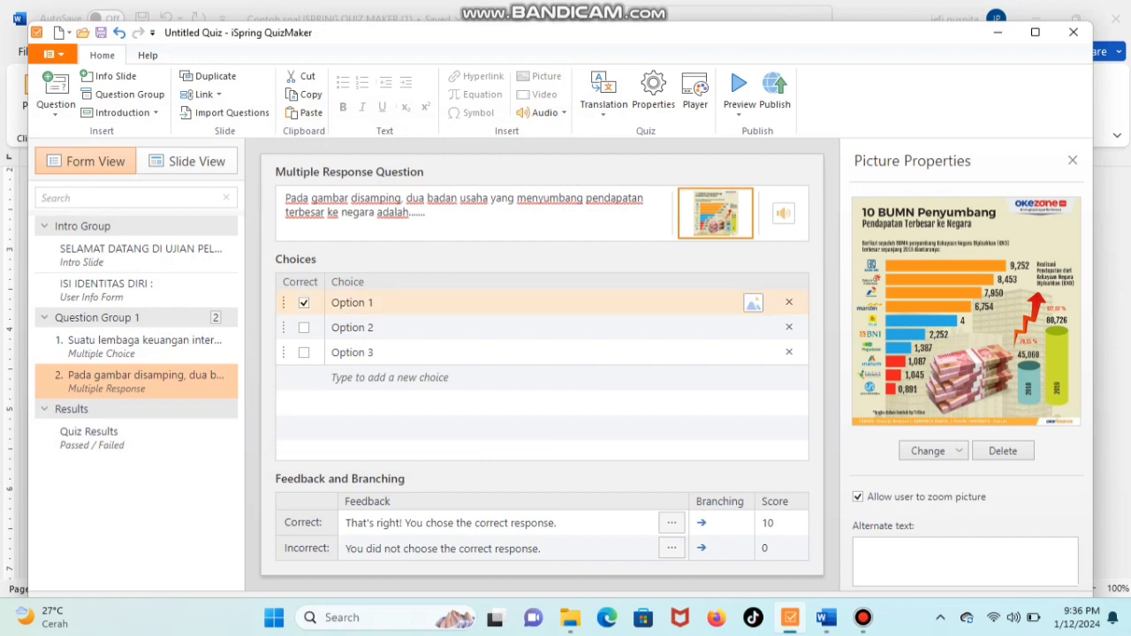
- Replace the first two choices of the Multiple Response question with "BRI" and "PERTAMINA"
{"action": "left_click", "coordinate": [376, 303]}
{"action": "key", "text": "BackSpace"}
{"action": "key", "text": "BackSpace"}
{"action": "key", "text": "BackSpace"}
{"action": "key", "text": "BackSpace"}
{"action": "key", "text": "BackSpace"}
{"action": "key", "text": "BackSpace"}
{"action": "key", "text": "BackSpace"}
{"action": "key", "text": "BackSpace"}
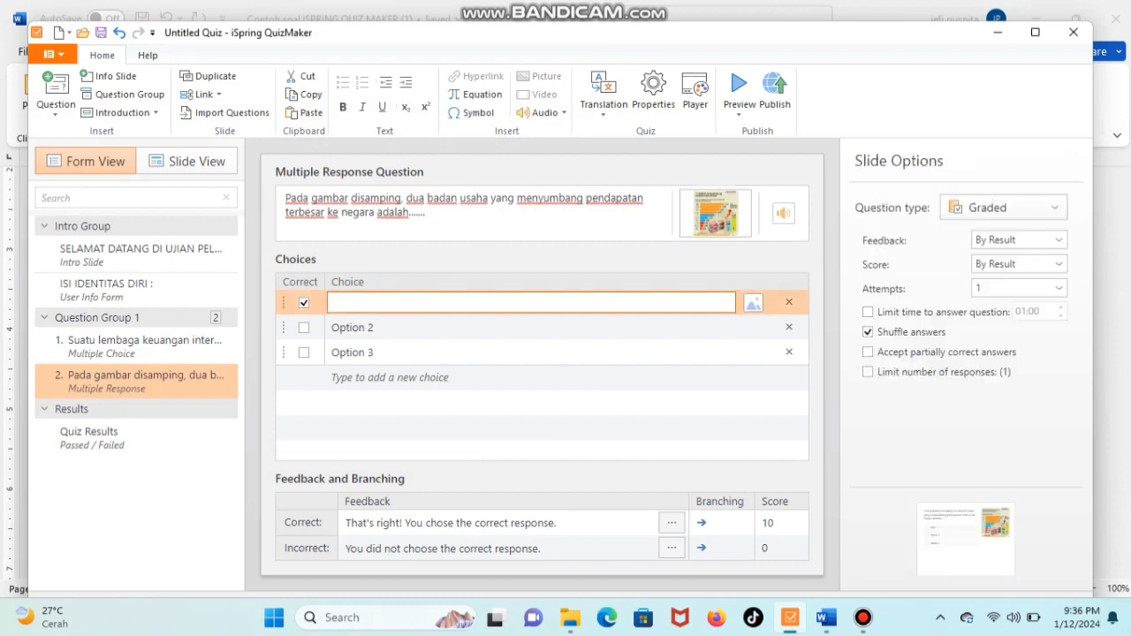
{"action": "type", "text": "BRI"}
{"action": "left_click", "coordinate": [375, 328]}
{"action": "key", "text": "BackSpace"}
{"action": "key", "text": "BackSpace"}
{"action": "key", "text": "BackSpace"}
{"action": "key", "text": "BackSpace"}
{"action": "key", "text": "BackSpace"}
{"action": "key", "text": "BackSpace"}
{"action": "key", "text": "BackSpace"}
{"action": "key", "text": "BackSpace"}
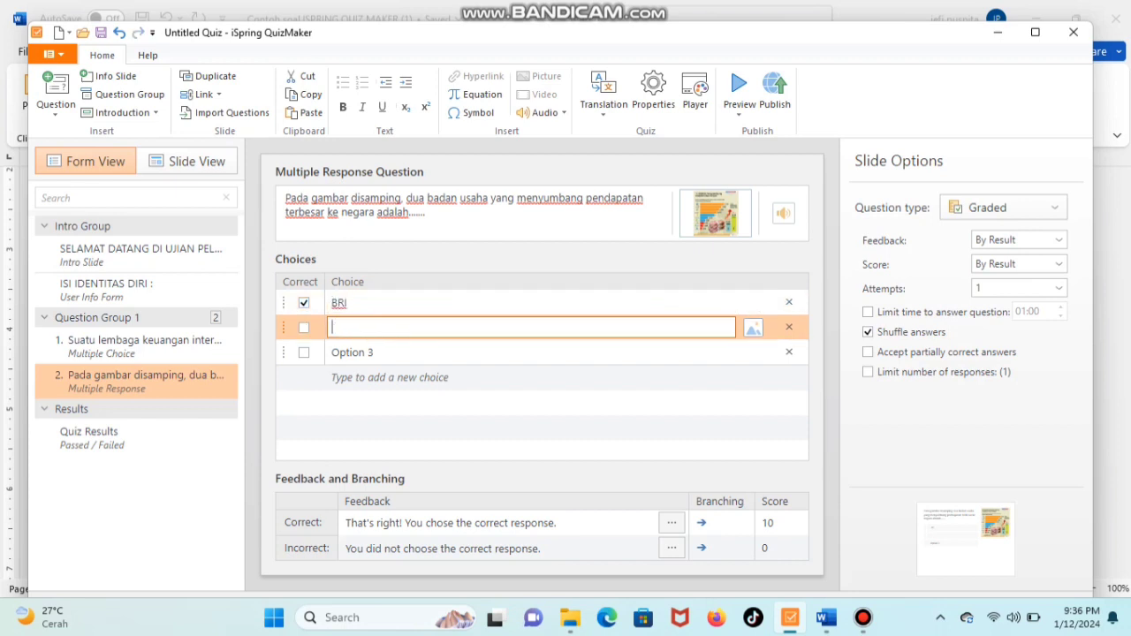
{"action": "type", "text": "PE"}
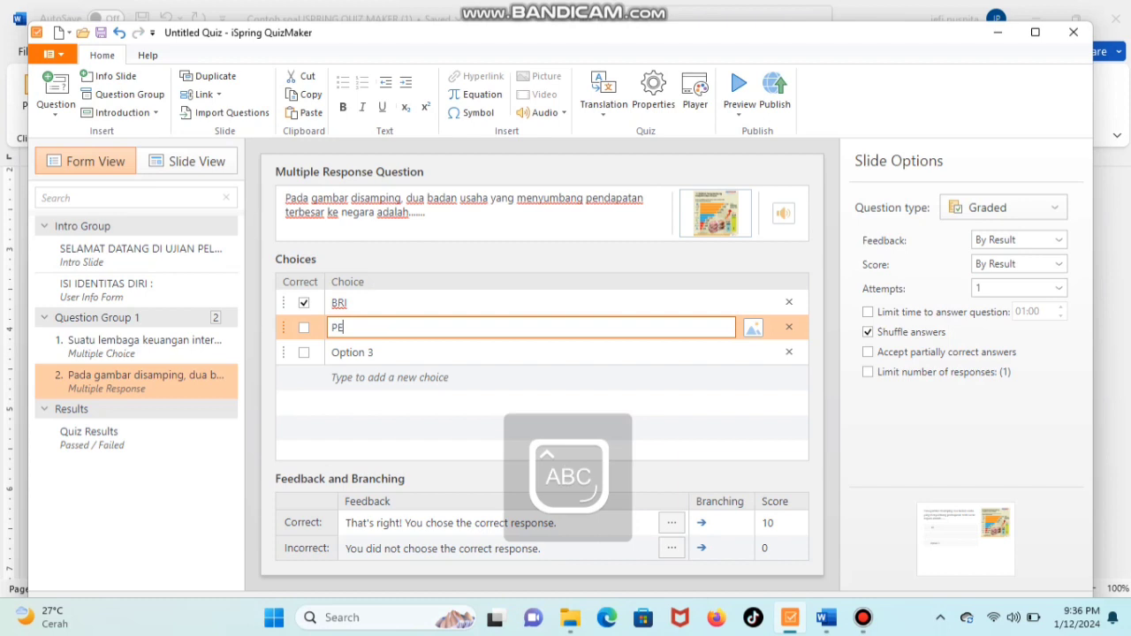
{"action": "type", "text": "RTAMINA"}
- Replace the third choice with "TELKOM" and add "MANDIRI" as a fourth choice
{"action": "left_click", "coordinate": [376, 353]}
{"action": "key", "text": "BackSpace"}
{"action": "key", "text": "BackSpace"}
{"action": "key", "text": "BackSpace"}
{"action": "key", "text": "BackSpace"}
{"action": "key", "text": "BackSpace"}
{"action": "key", "text": "BackSpace"}
{"action": "key", "text": "BackSpace"}
{"action": "key", "text": "BackSpace"}
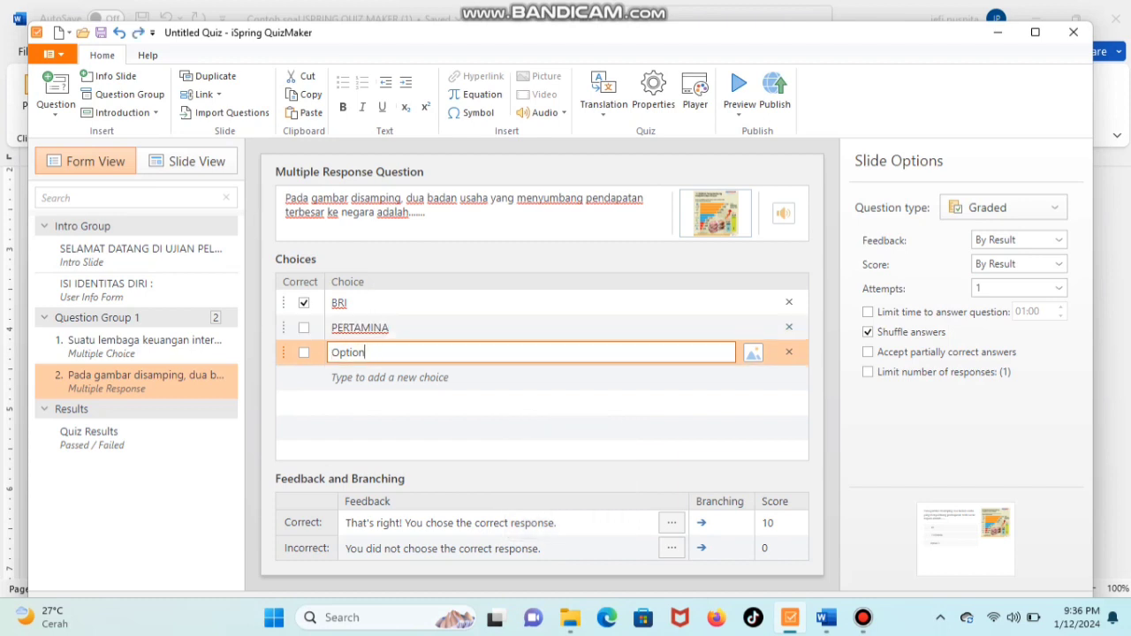
{"action": "type", "text": "TELKOM"}
{"action": "key", "text": "Return"}
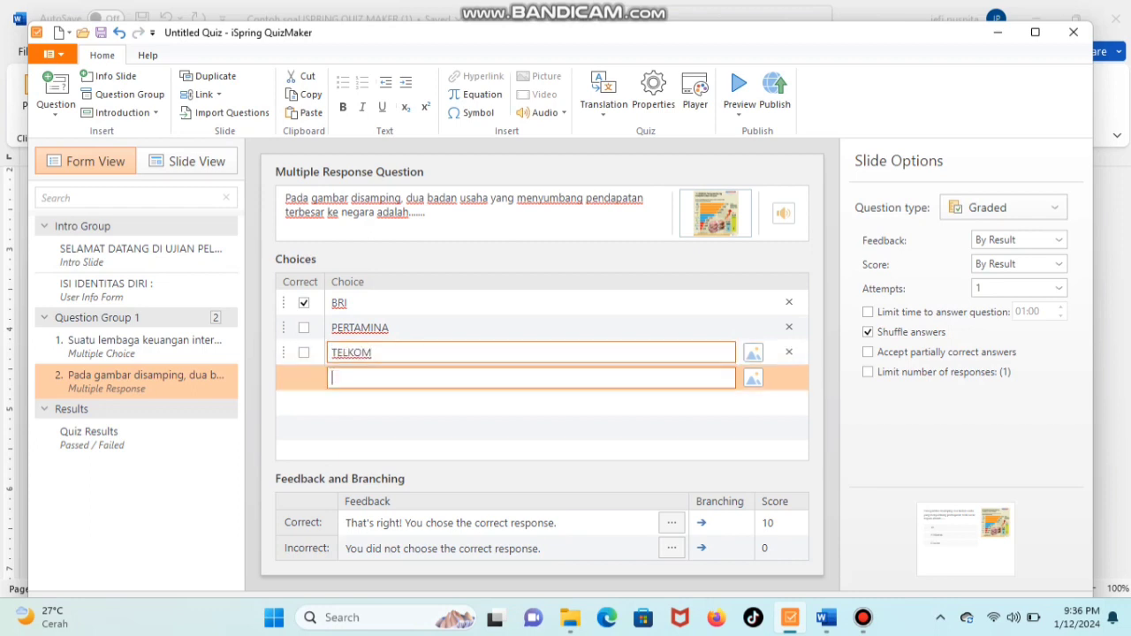
{"action": "type", "text": "MANDIRI"}
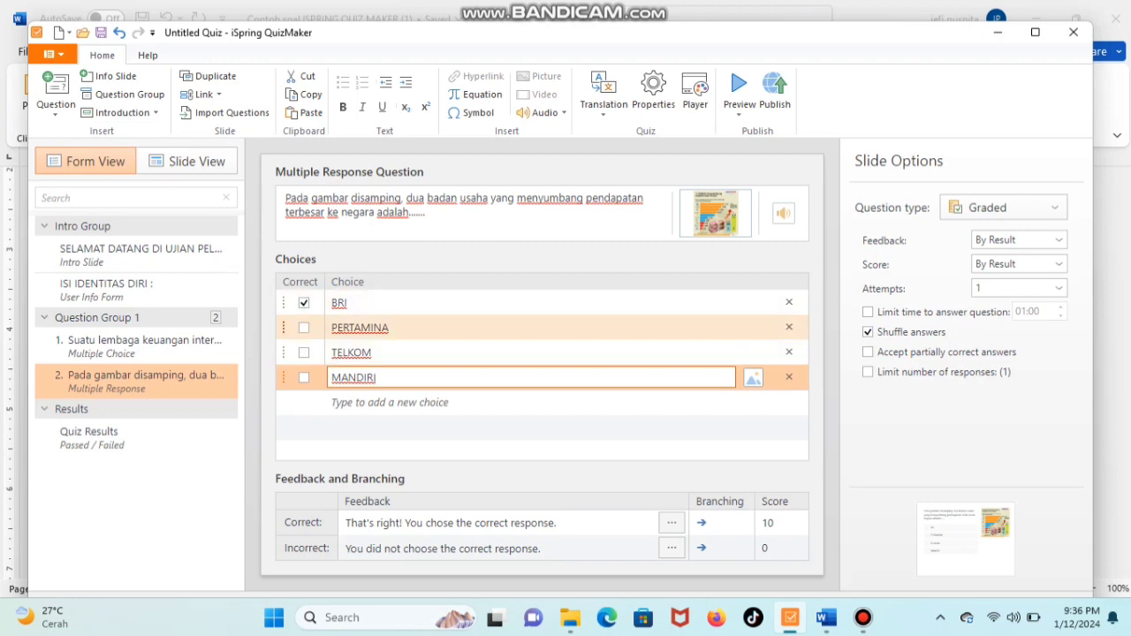
- Check the question's picture, mark TELKOM as an additional correct choice, and limit the number of responses
{"action": "left_click", "coordinate": [716, 214]}
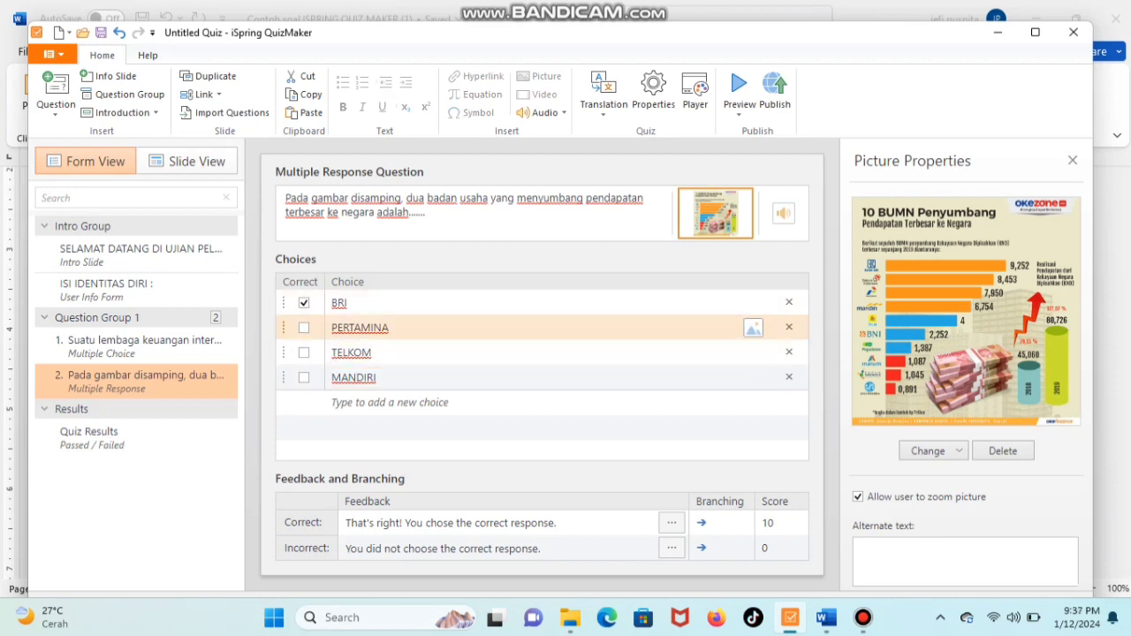
{"action": "left_click", "coordinate": [303, 353]}
{"action": "left_click", "coordinate": [304, 353]}
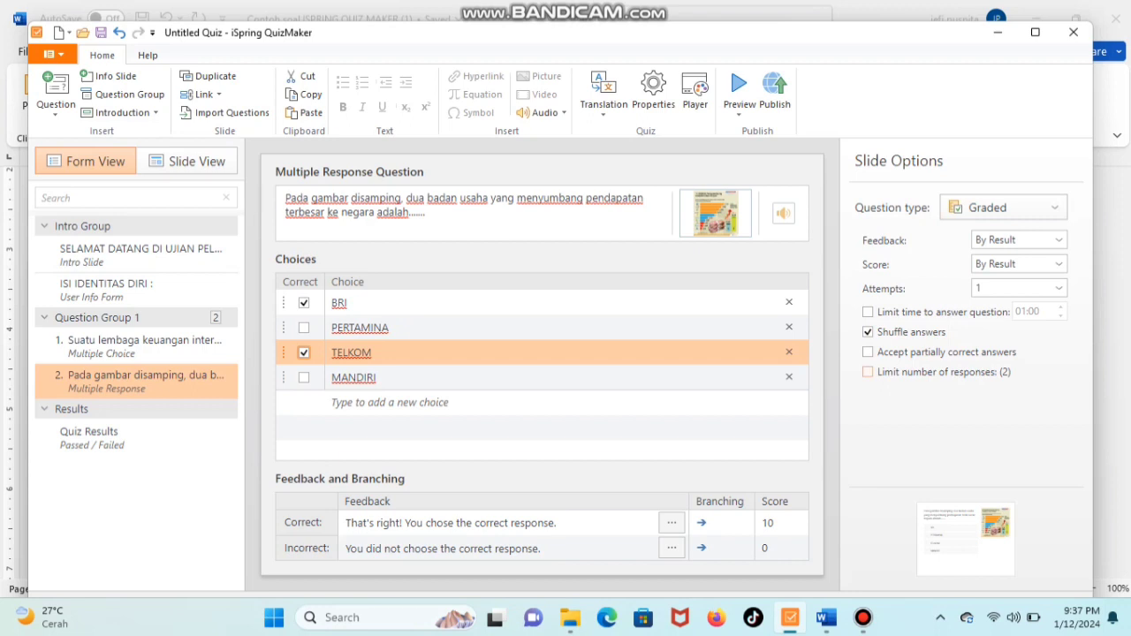
{"action": "left_click", "coordinate": [868, 372]}
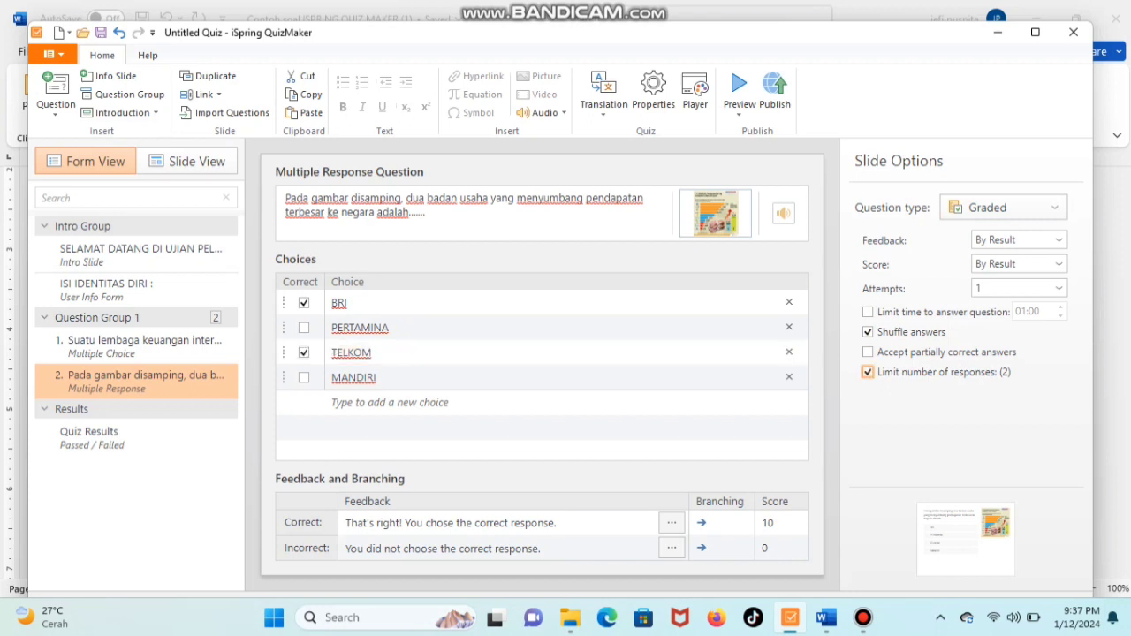
- Replace the Multiple Response question's feedback for a correct answer with "JAWABAN BENAR!!!"
{"action": "left_click", "coordinate": [566, 523]}
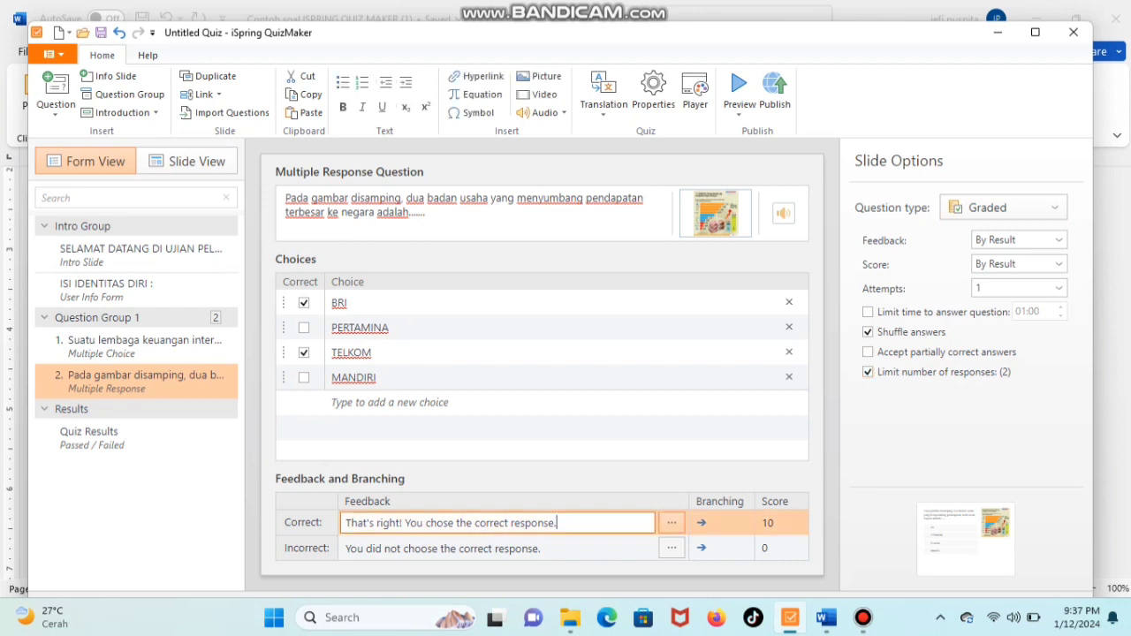
{"action": "key", "text": "BackSpace"}
{"action": "key", "text": "BackSpace"}
{"action": "key", "text": "BackSpace"}
{"action": "key", "text": "BackSpace"}
{"action": "key", "text": "BackSpace"}
{"action": "key", "text": "BackSpace"}
{"action": "key", "text": "BackSpace"}
{"action": "key", "text": "BackSpace"}
{"action": "key", "text": "BackSpace"}
{"action": "key", "text": "BackSpace"}
{"action": "key", "text": "BackSpace"}
{"action": "key", "text": "BackSpace"}
{"action": "key", "text": "BackSpace"}
{"action": "key", "text": "BackSpace"}
{"action": "key", "text": "BackSpace"}
{"action": "key", "text": "BackSpace"}
{"action": "key", "text": "BackSpace"}
{"action": "key", "text": "BackSpace"}
{"action": "key", "text": "BackSpace"}
{"action": "key", "text": "BackSpace"}
{"action": "key", "text": "BackSpace"}
{"action": "key", "text": "BackSpace"}
{"action": "key", "text": "BackSpace"}
{"action": "key", "text": "BackSpace"}
{"action": "key", "text": "BackSpace"}
{"action": "key", "text": "BackSpace"}
{"action": "key", "text": "BackSpace"}
{"action": "key", "text": "BackSpace"}
{"action": "key", "text": "BackSpace"}
{"action": "key", "text": "BackSpace"}
{"action": "key", "text": "BackSpace"}
{"action": "key", "text": "BackSpace"}
{"action": "key", "text": "BackSpace"}
{"action": "key", "text": "BackSpace"}
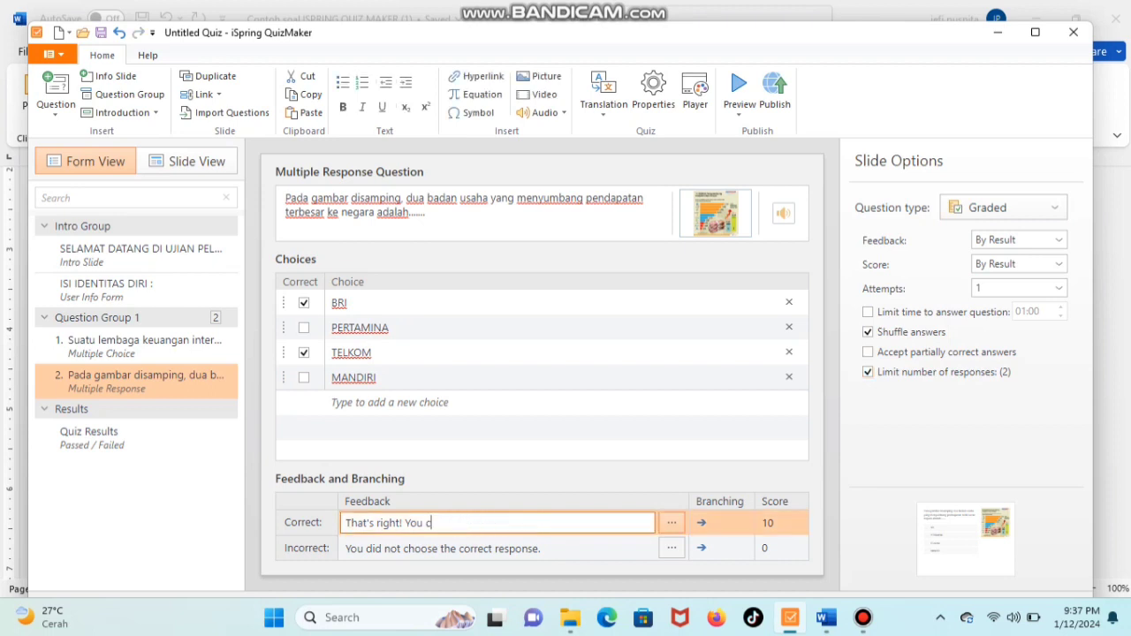
{"action": "type", "text": "JAWABA"}
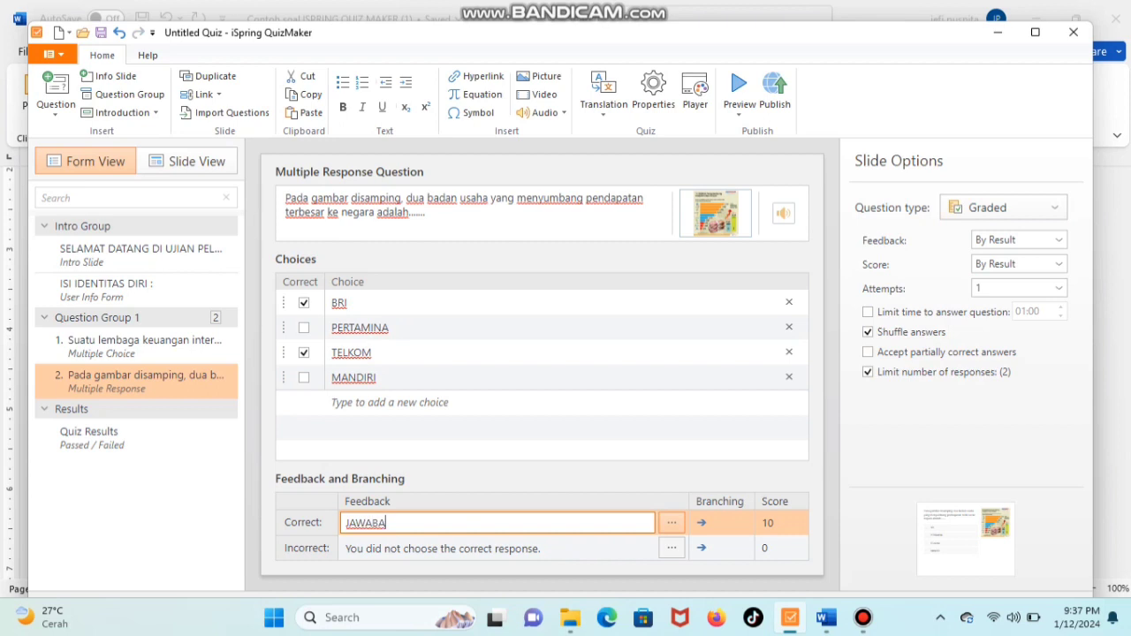
{"action": "type", "text": "N BENAR!!!"}
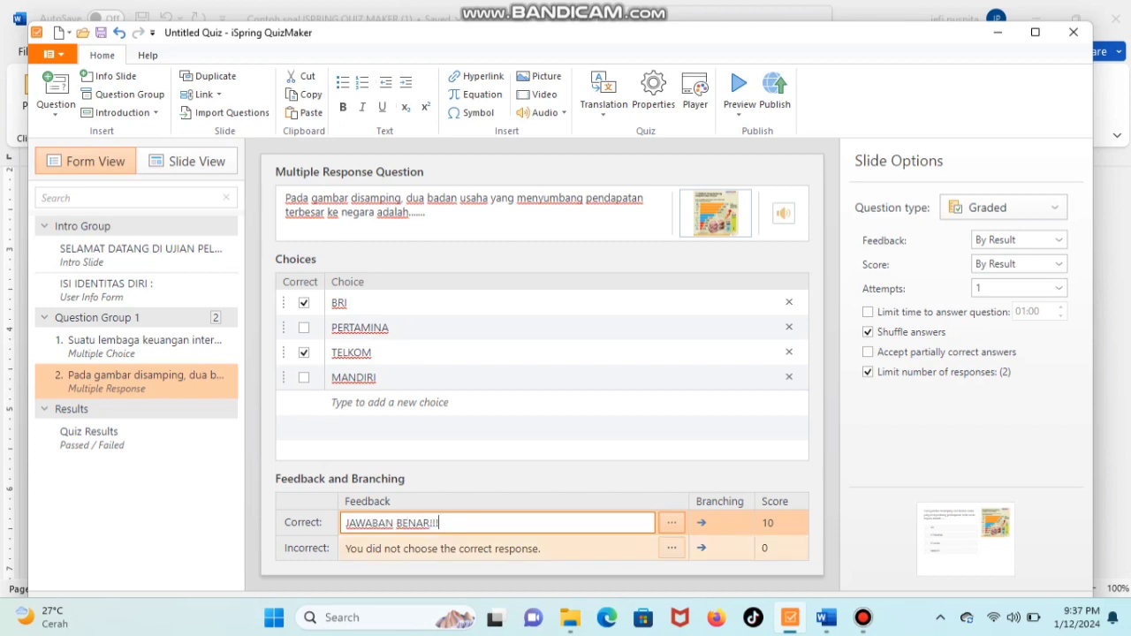
- Replace the Multiple Response question's feedback for an incorrect answer with "JAWABAN SALAH!!!"
{"action": "left_click_drag", "start_coordinate": [542, 549], "coordinate": [345, 548]}
{"action": "type", "text": "JA"}
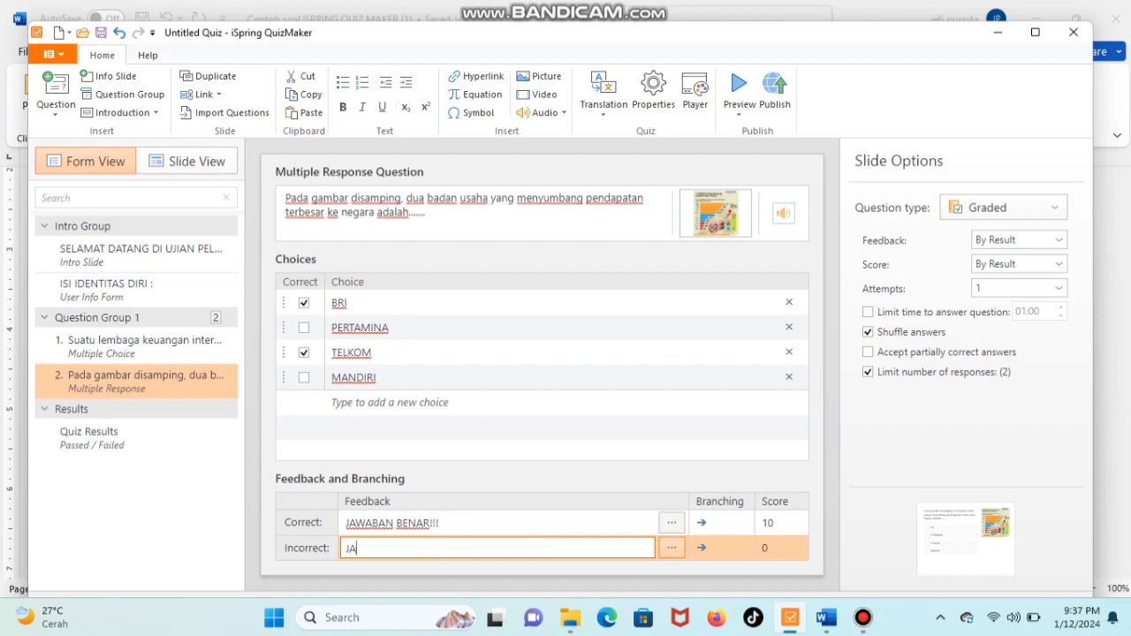
{"action": "type", "text": "WABAN SALAH!!!"}
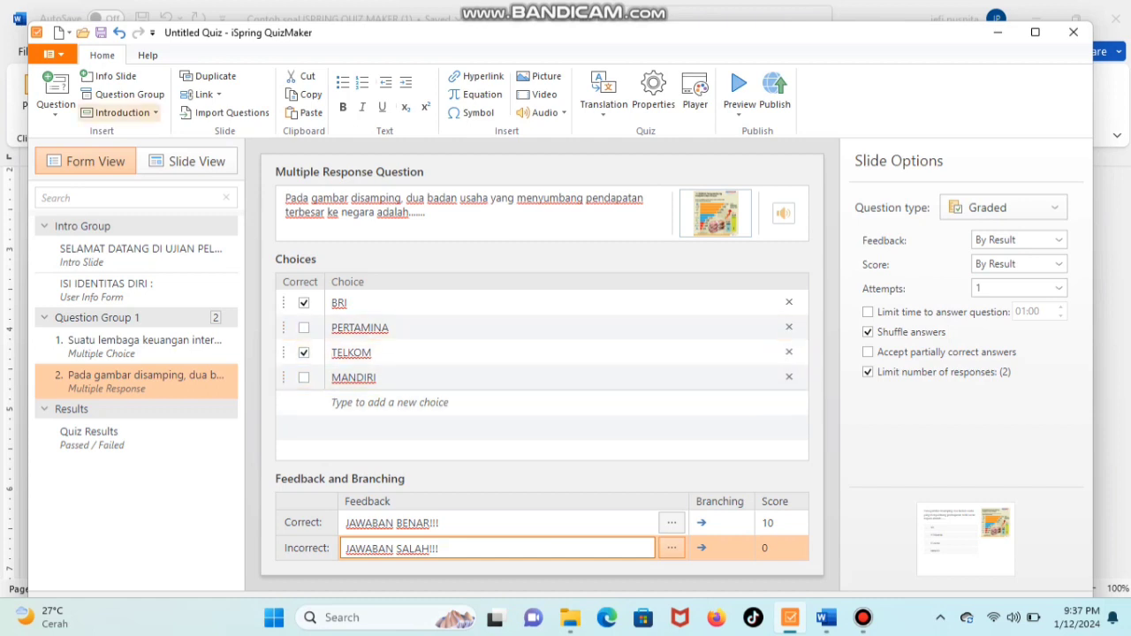
- Add a True/False question and clear its default question text
{"action": "left_click", "coordinate": [54, 93]}
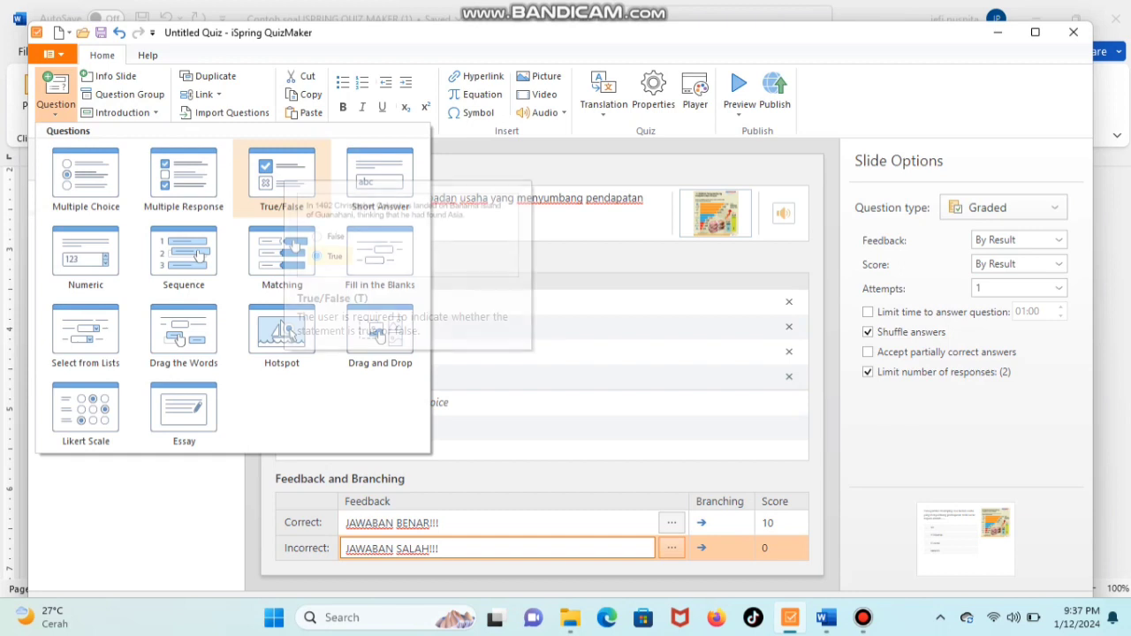
{"action": "left_click", "coordinate": [281, 177]}
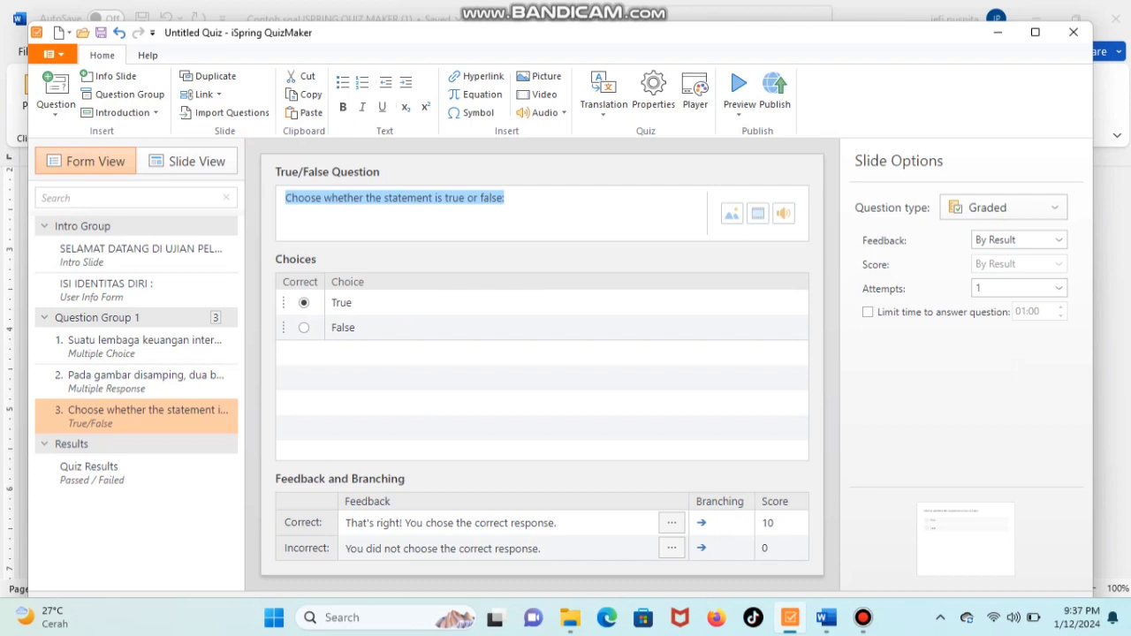
{"action": "key", "text": "BackSpace"}
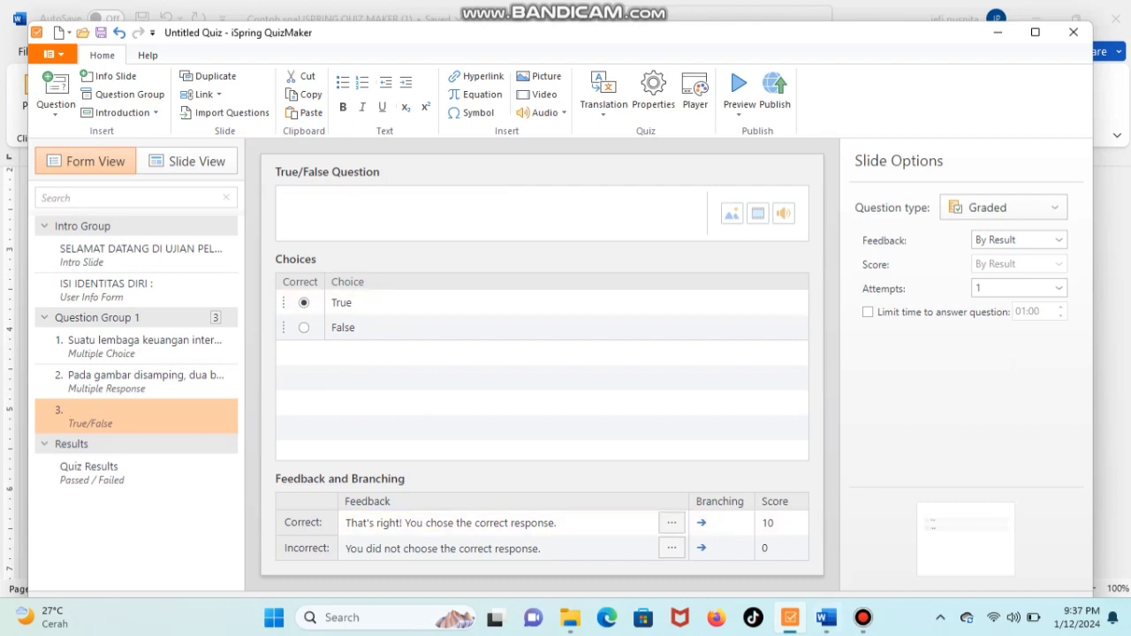
- Copy the question 3 statement "Bank Rakyat Indonesia adalah salah satu bank milik pemerintah yang terbesar di Indonesia." from Word into the QuizMaker True/False question
{"action": "key", "text": "alt+Tab"}
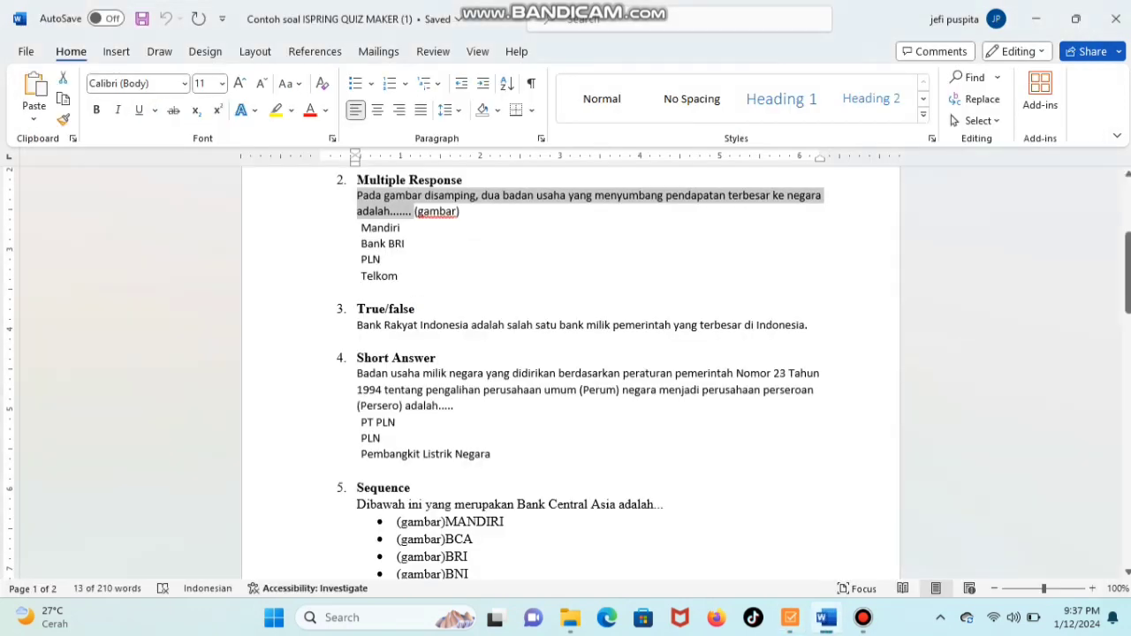
{"action": "left_click_drag", "start_coordinate": [357, 325], "coordinate": [808, 325]}
{"action": "key", "text": "ctrl+c"}
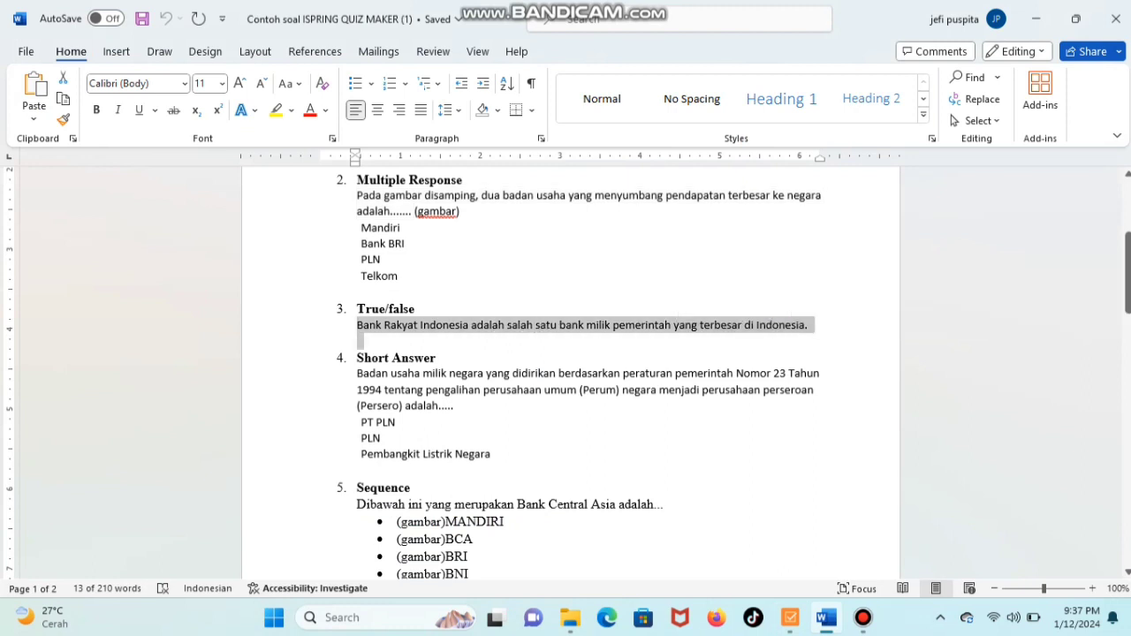
{"action": "left_click", "coordinate": [790, 616]}
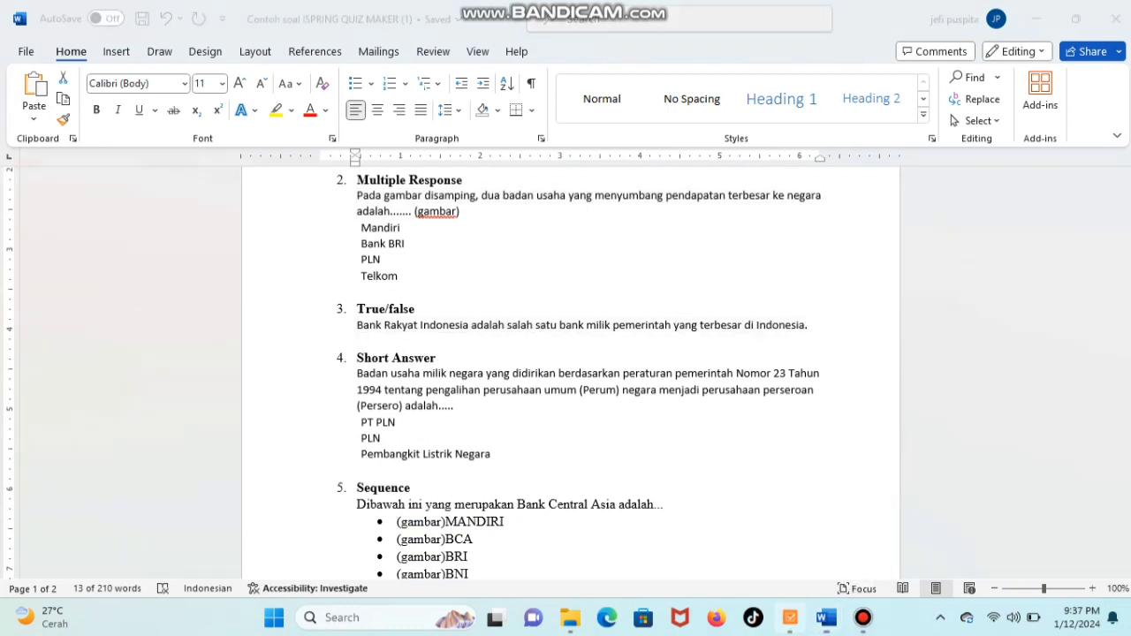
{"action": "key", "text": "ctrl+v"}
{"action": "key", "text": "BackSpace"}
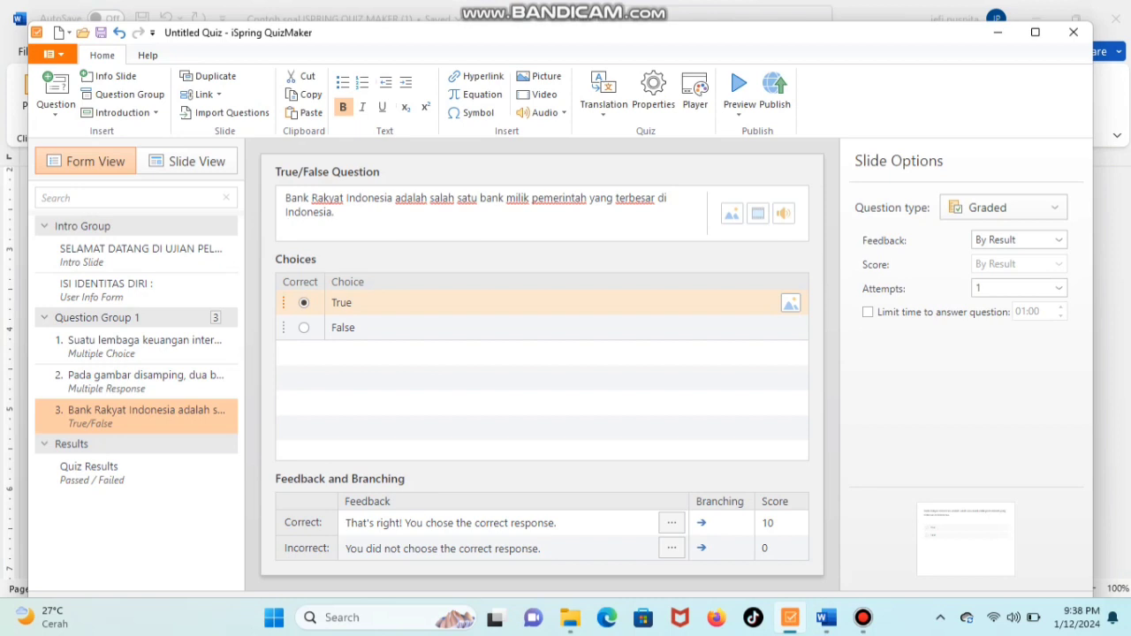
- Rename the True and False choices to "Benar" and "Salah", with "Benar" as the correct one
{"action": "left_click", "coordinate": [353, 303]}
{"action": "key", "text": "BackSpace"}
{"action": "key", "text": "BackSpace"}
{"action": "key", "text": "BackSpace"}
{"action": "key", "text": "BackSpace"}
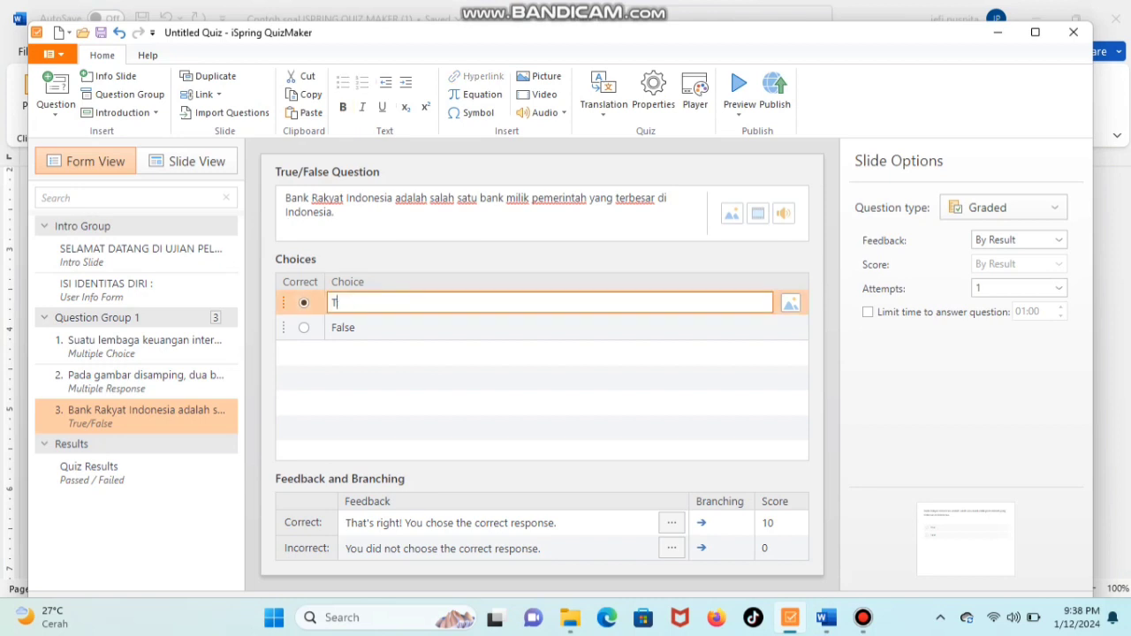
{"action": "type", "text": "Benar"}
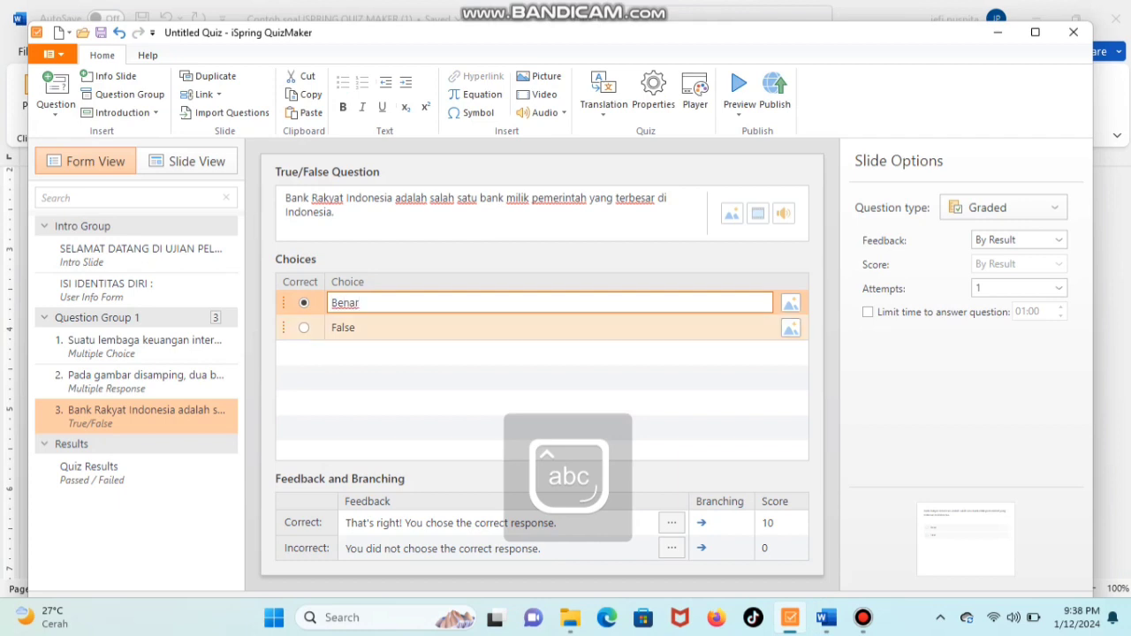
{"action": "left_click", "coordinate": [356, 328]}
{"action": "key", "text": "BackSpace"}
{"action": "key", "text": "BackSpace"}
{"action": "key", "text": "BackSpace"}
{"action": "key", "text": "BackSpace"}
{"action": "key", "text": "BackSpace"}
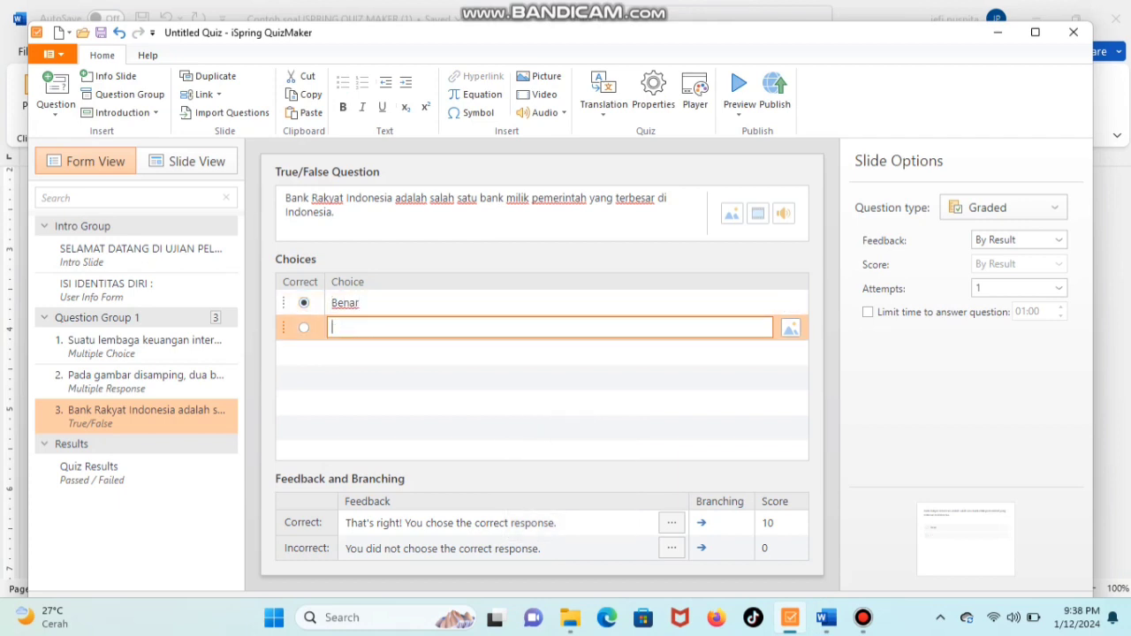
{"action": "type", "text": "Salah"}
{"action": "left_click", "coordinate": [304, 303]}
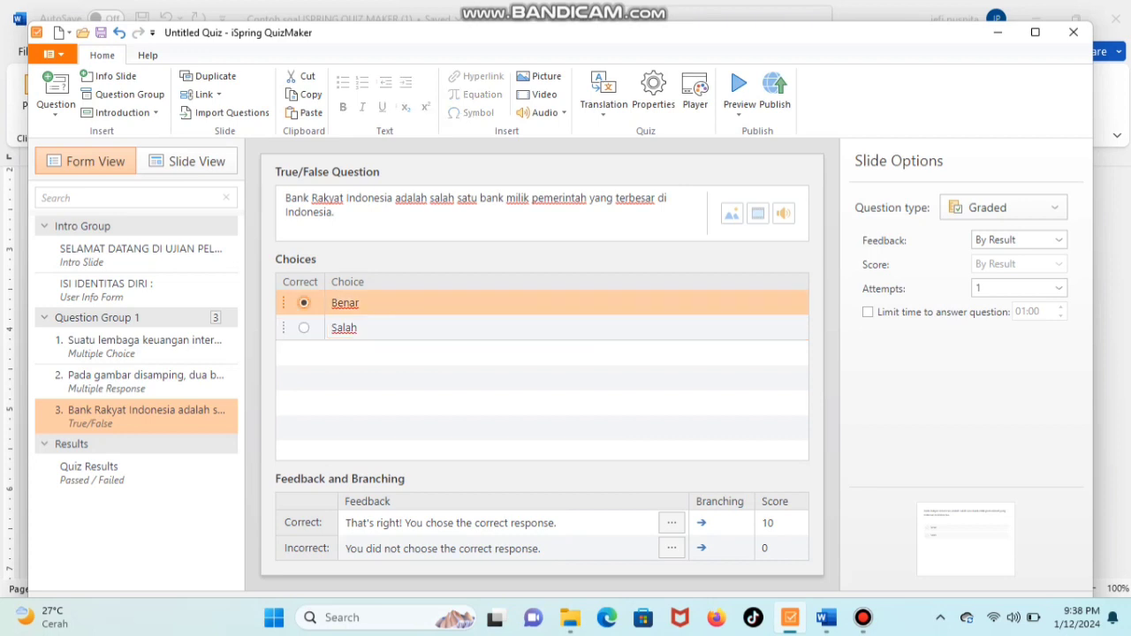
- Replace the True/False question's feedback for a correct answer with "JAWABAN BENAR!!!"
{"action": "left_click", "coordinate": [558, 523]}
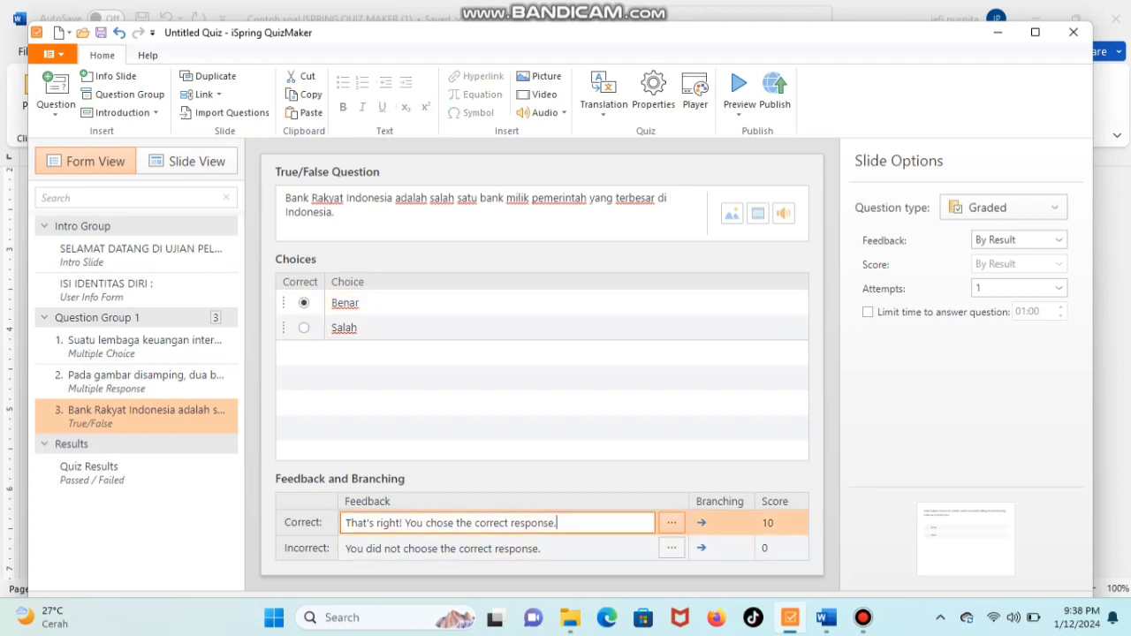
{"action": "left_click_drag", "start_coordinate": [559, 523], "coordinate": [344, 523]}
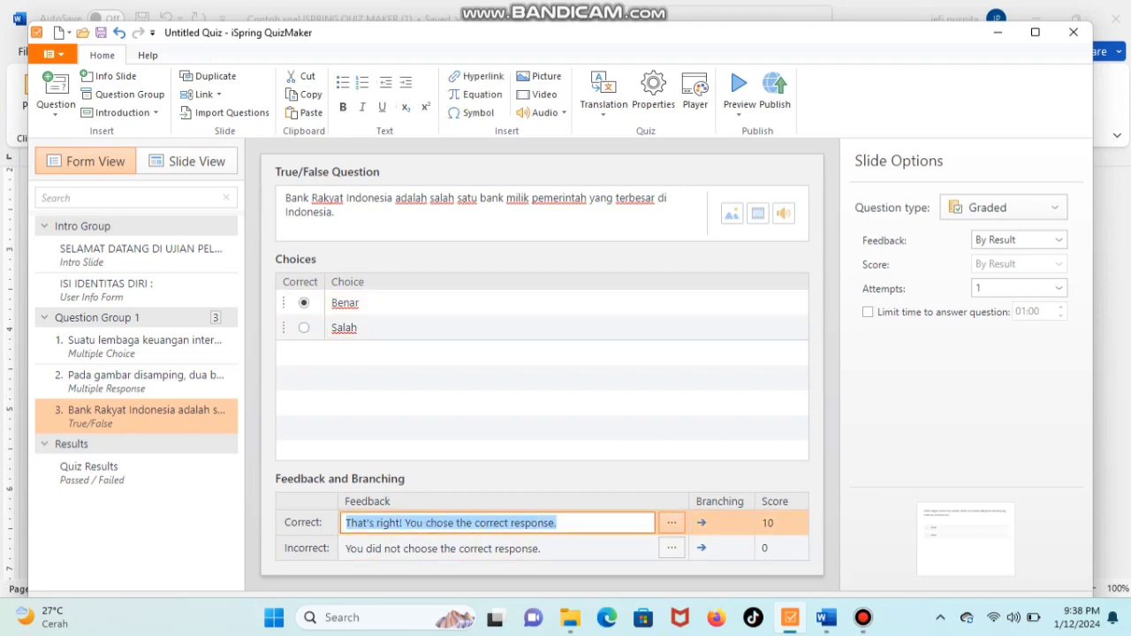
{"action": "key", "text": "ctrl+z"}
{"action": "key", "text": "BackSpace"}
{"action": "key", "text": "Caps_Lock"}
{"action": "type", "text": "J"}
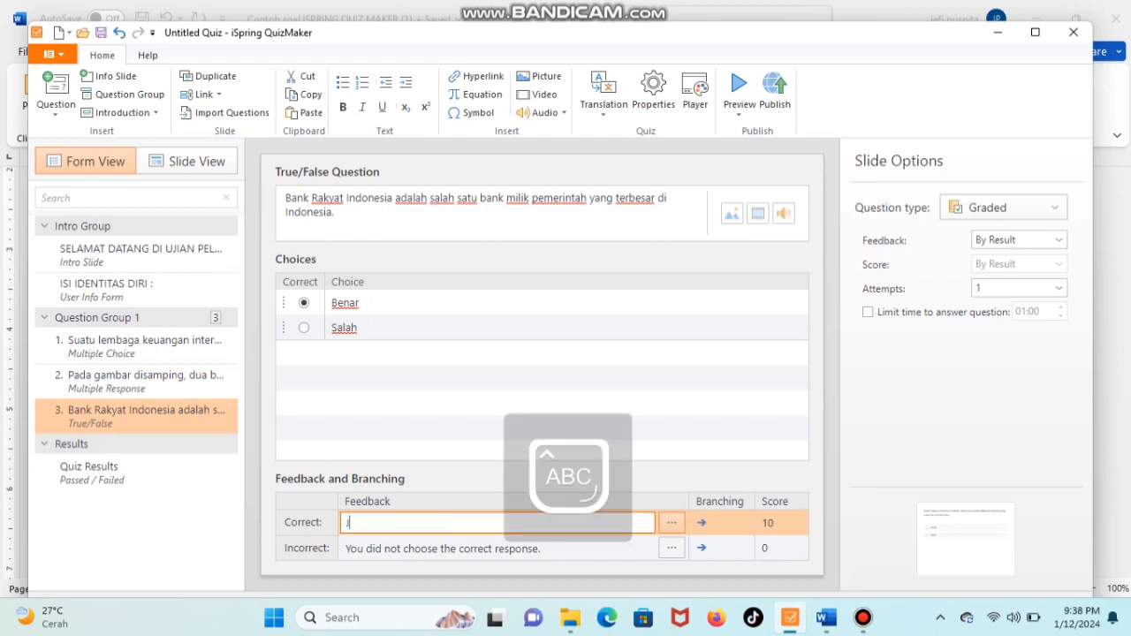
{"action": "type", "text": "AWABAN BENAR!!!"}
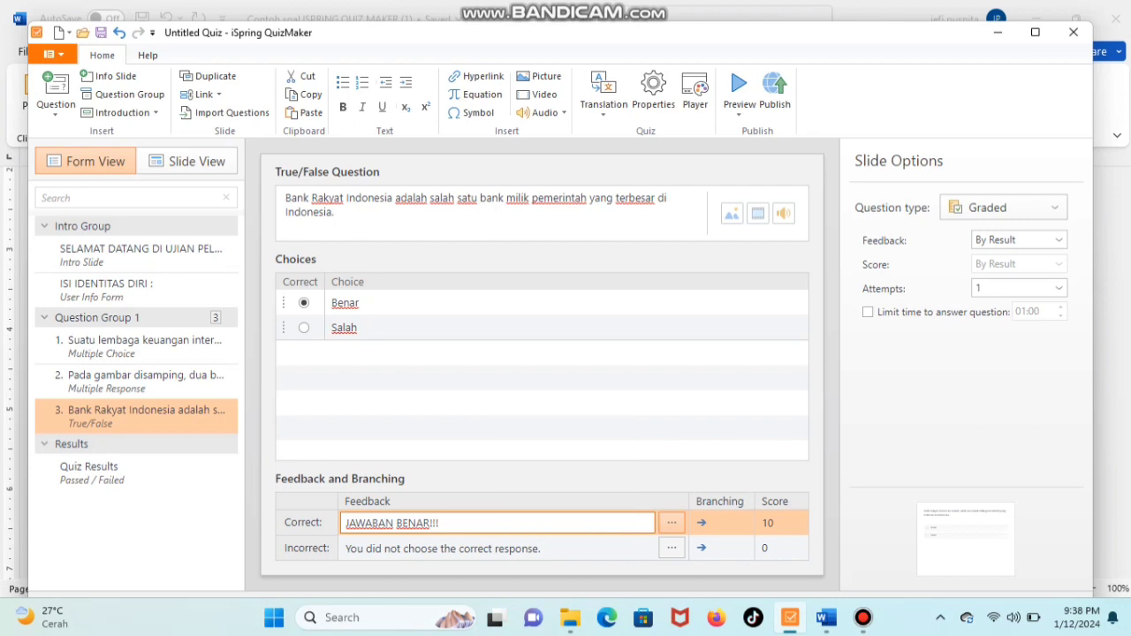
- Replace the True/False question's feedback for an incorrect answer with "JAWABAN SALAH!!!"
{"action": "left_click", "coordinate": [566, 549]}
{"action": "key", "text": "shift+Left"}
{"action": "key", "text": "shift+Left"}
{"action": "key", "text": "shift+Left"}
{"action": "key", "text": "shift+Left"}
{"action": "key", "text": "shift+Left"}
{"action": "key", "text": "shift+Left"}
{"action": "key", "text": "shift+Left"}
{"action": "key", "text": "shift+Left"}
{"action": "key", "text": "shift+Left"}
{"action": "key", "text": "shift+Left"}
{"action": "key", "text": "shift+Left"}
{"action": "key", "text": "shift+Left"}
{"action": "key", "text": "shift+Left"}
{"action": "key", "text": "shift+Left"}
{"action": "key", "text": "shift+Left"}
{"action": "key", "text": "shift+Left"}
{"action": "key", "text": "shift+Left"}
{"action": "key", "text": "shift+Left"}
{"action": "key", "text": "shift+Left"}
{"action": "key", "text": "shift+Left"}
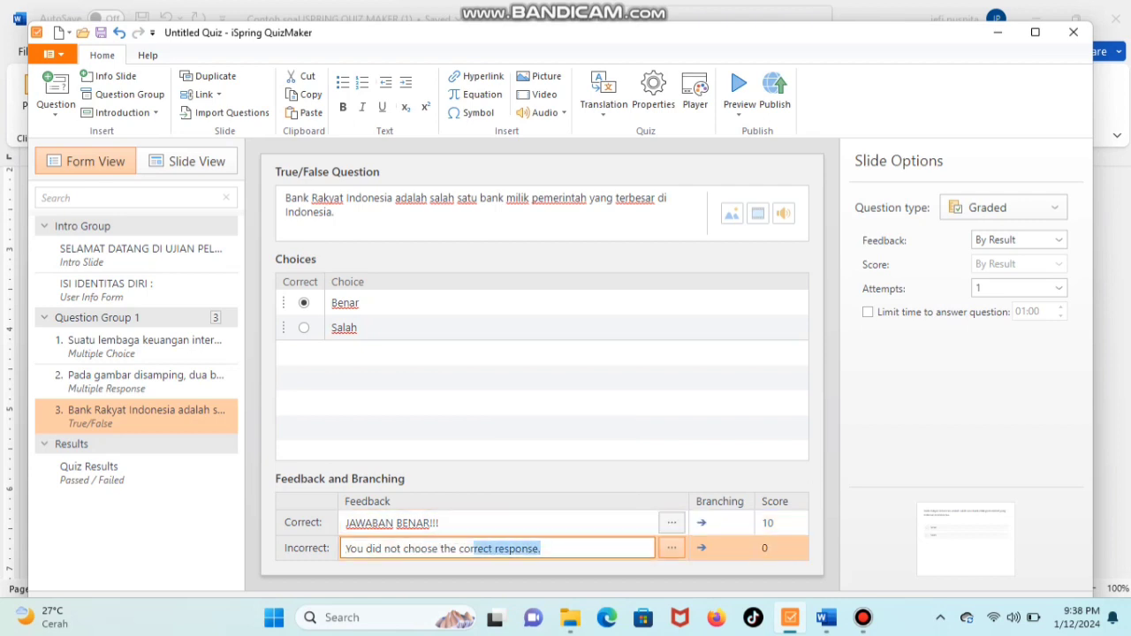
{"action": "key", "text": "BackSpace"}
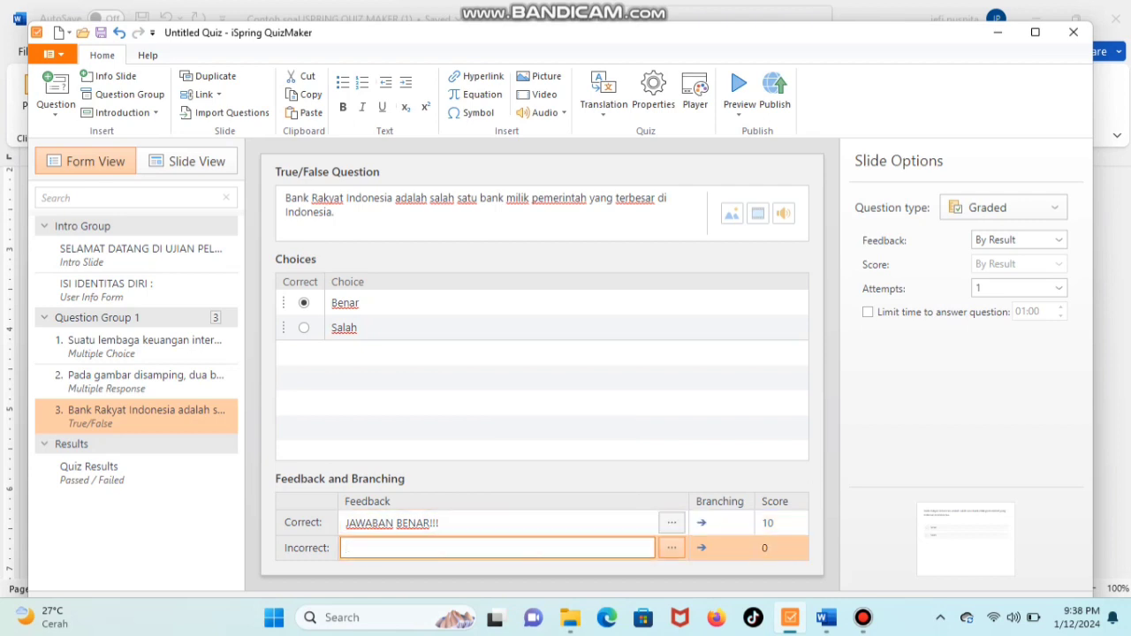
{"action": "type", "text": "JAWABAN SALAH"}
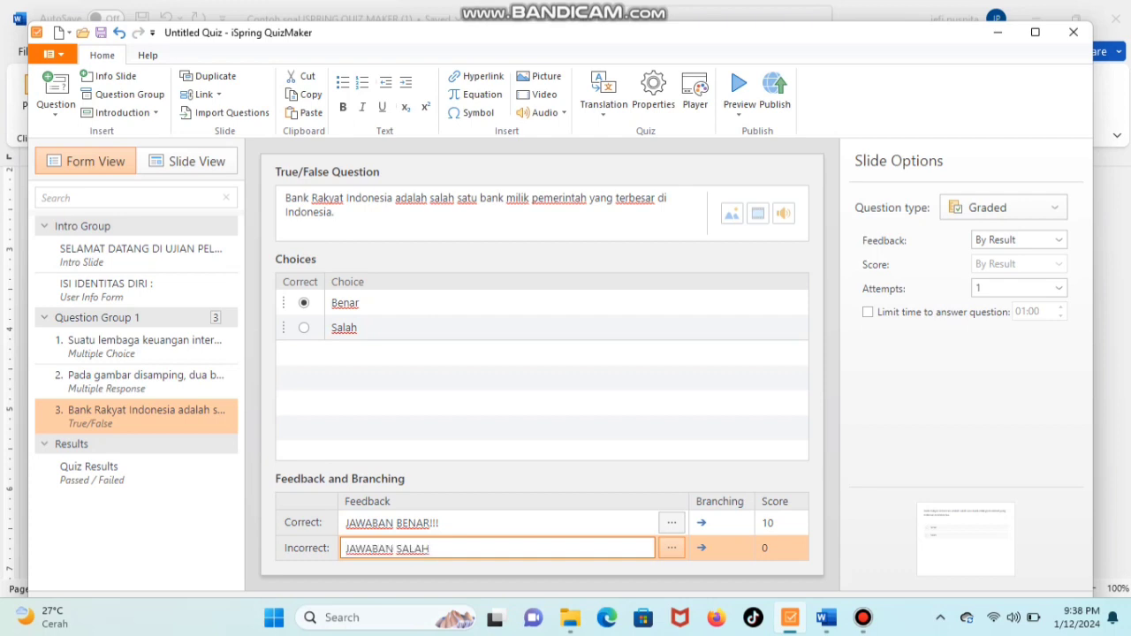
{"action": "type", "text": "!!!"}
- Add a Short Answer question to Question Group 1 after the True/False question
{"action": "left_click", "coordinate": [55, 92]}
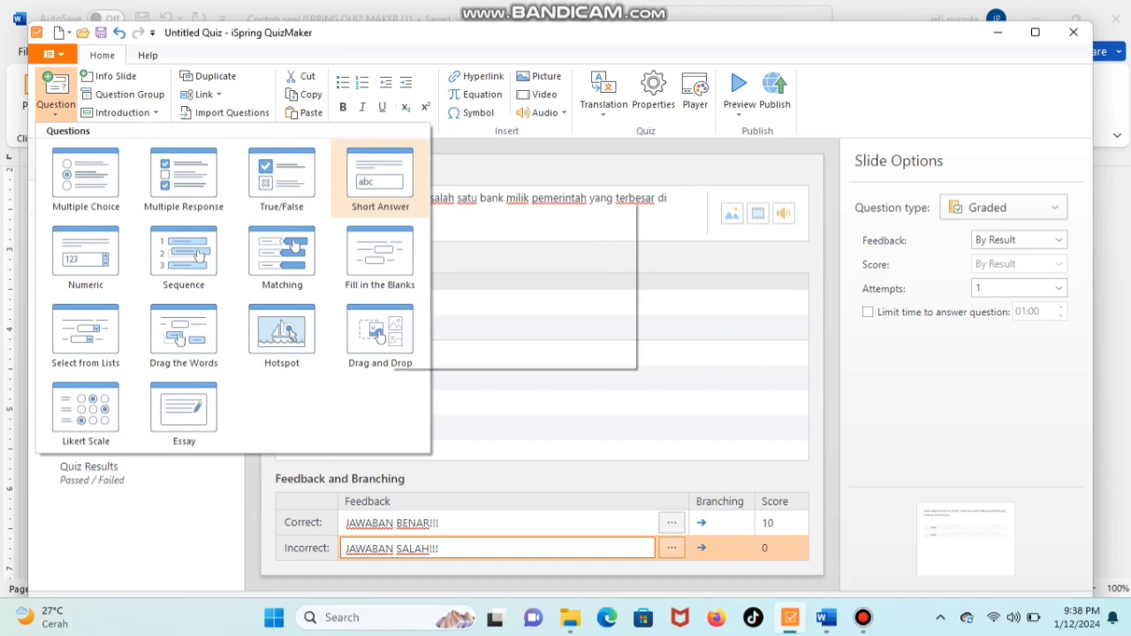
{"action": "left_click", "coordinate": [380, 176]}
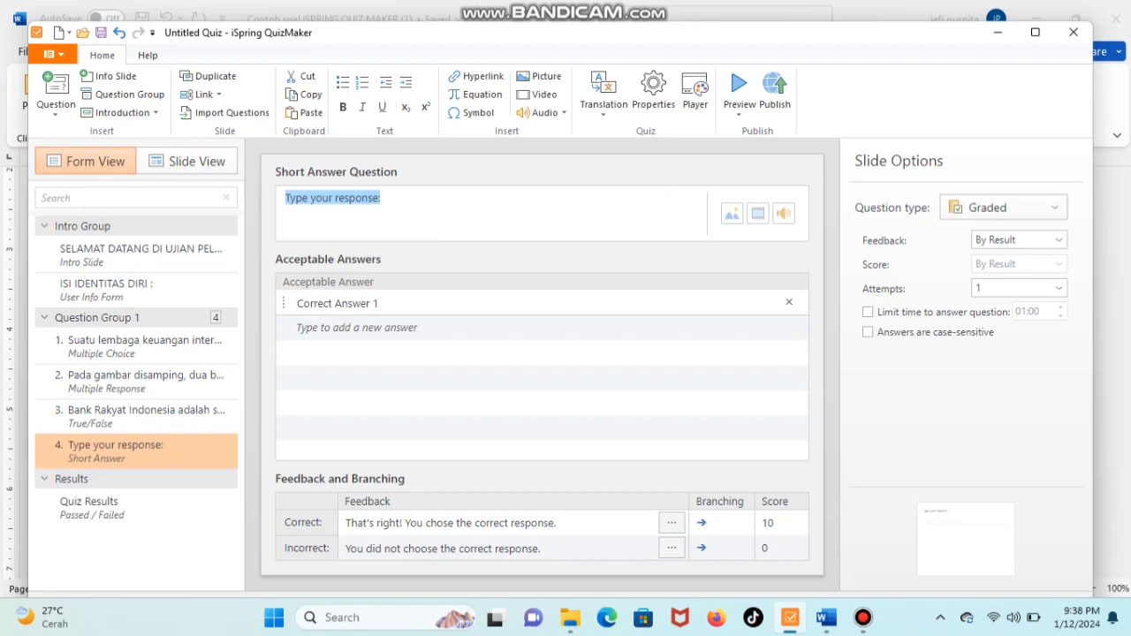
- Replace the Short Answer question's placeholder text with the "Badan usaha milik negara..." question copied from item 4 of the Word document
{"action": "key", "text": "BackSpace"}
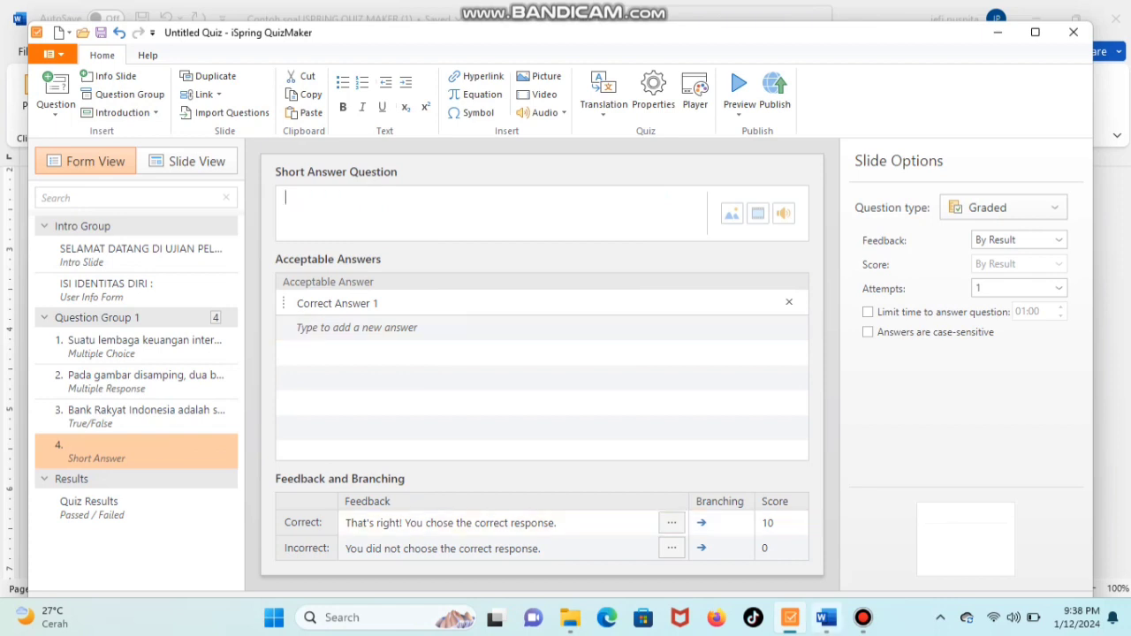
{"action": "left_click", "coordinate": [826, 618]}
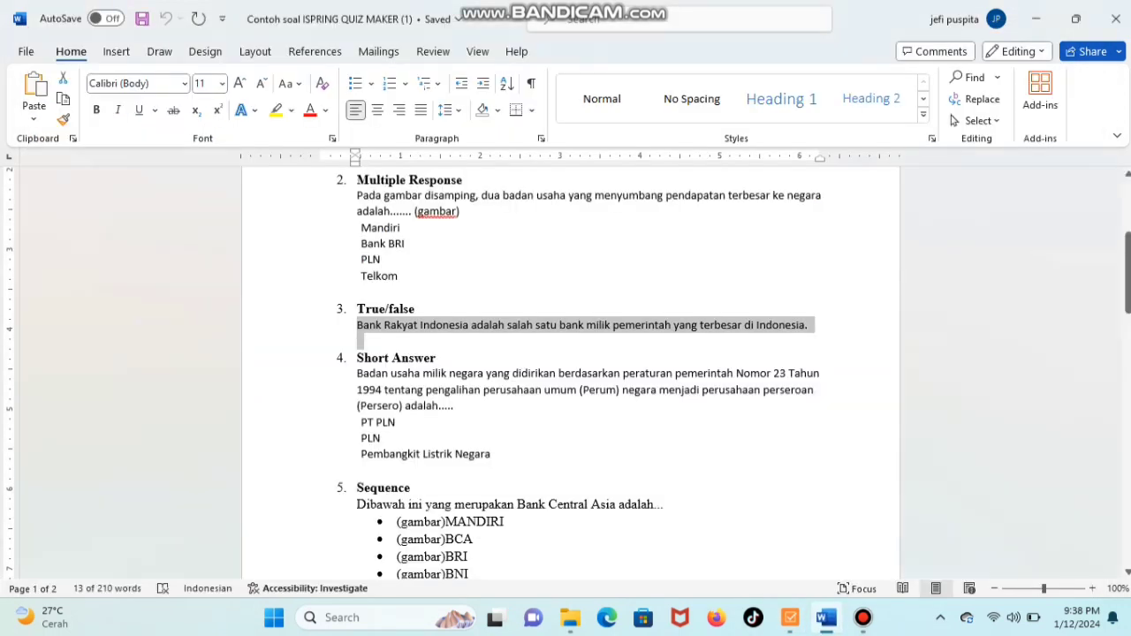
{"action": "left_click_drag", "start_coordinate": [357, 374], "coordinate": [461, 406]}
{"action": "key", "text": "ctrl+c"}
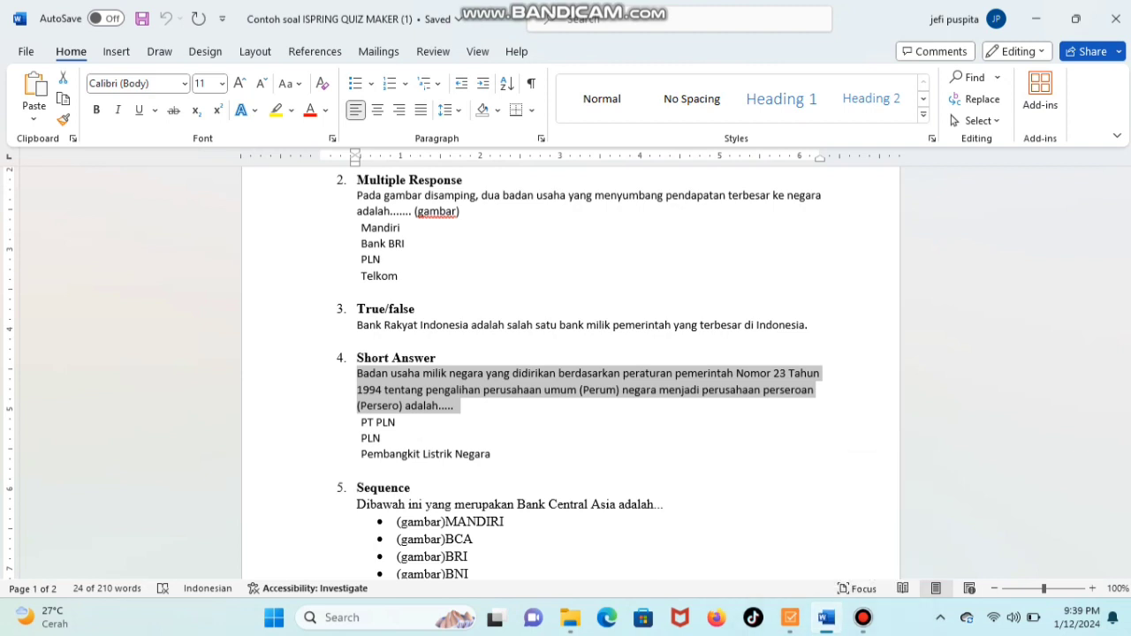
{"action": "left_click", "coordinate": [790, 618]}
{"action": "left_click", "coordinate": [285, 194]}
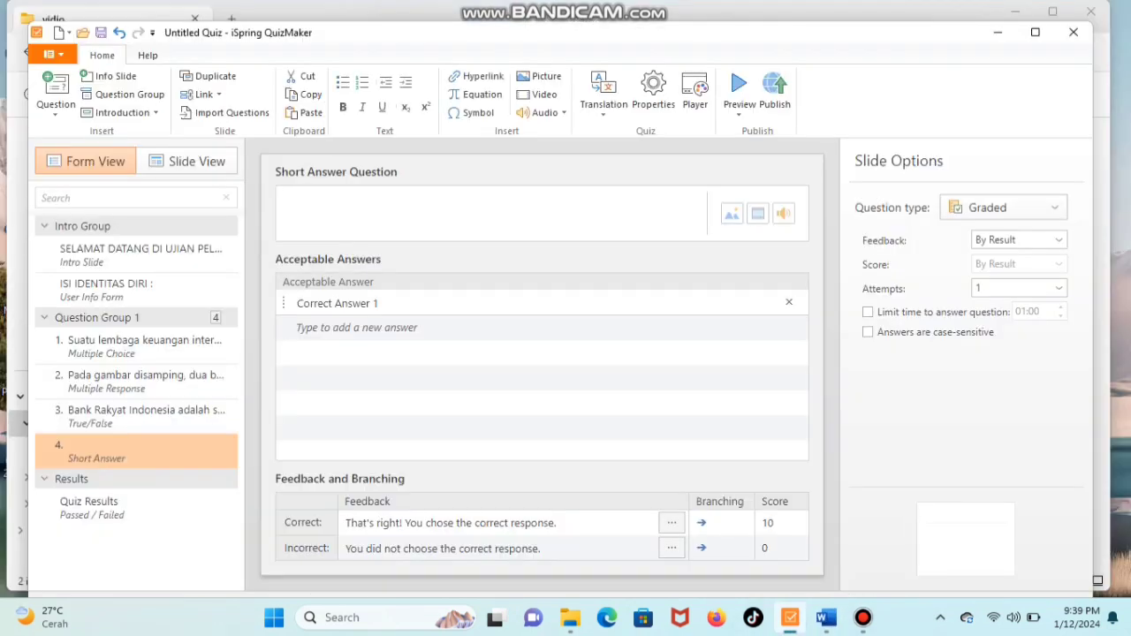
{"action": "key", "text": "ctrl+v"}
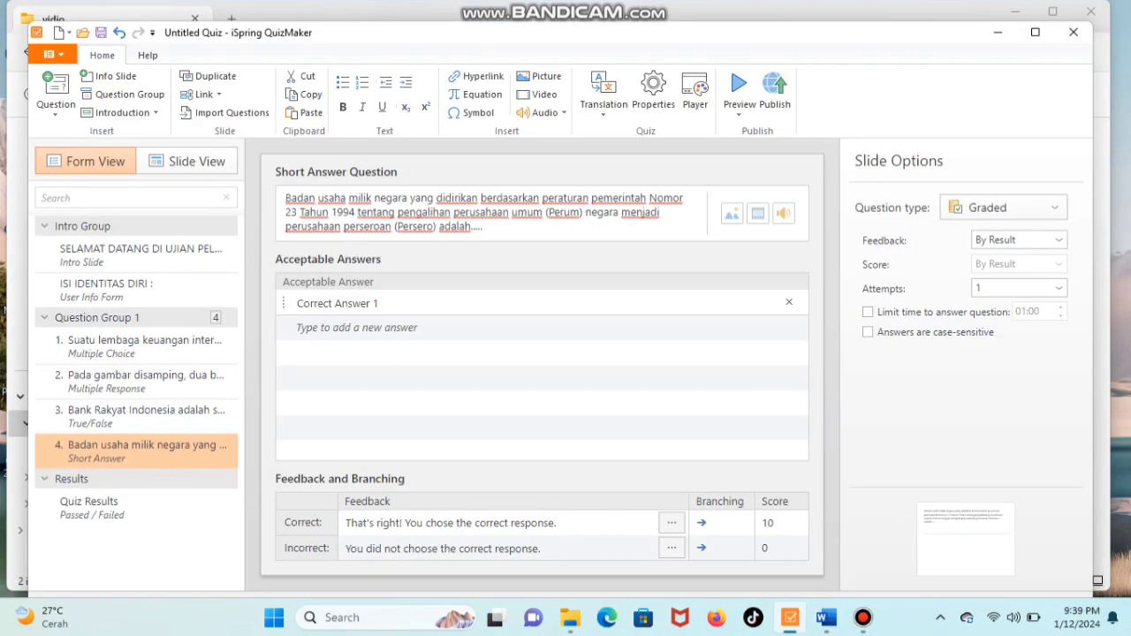
- Replace the Short Answer question's default acceptable answer with "PLN"
{"action": "left_click", "coordinate": [379, 303]}
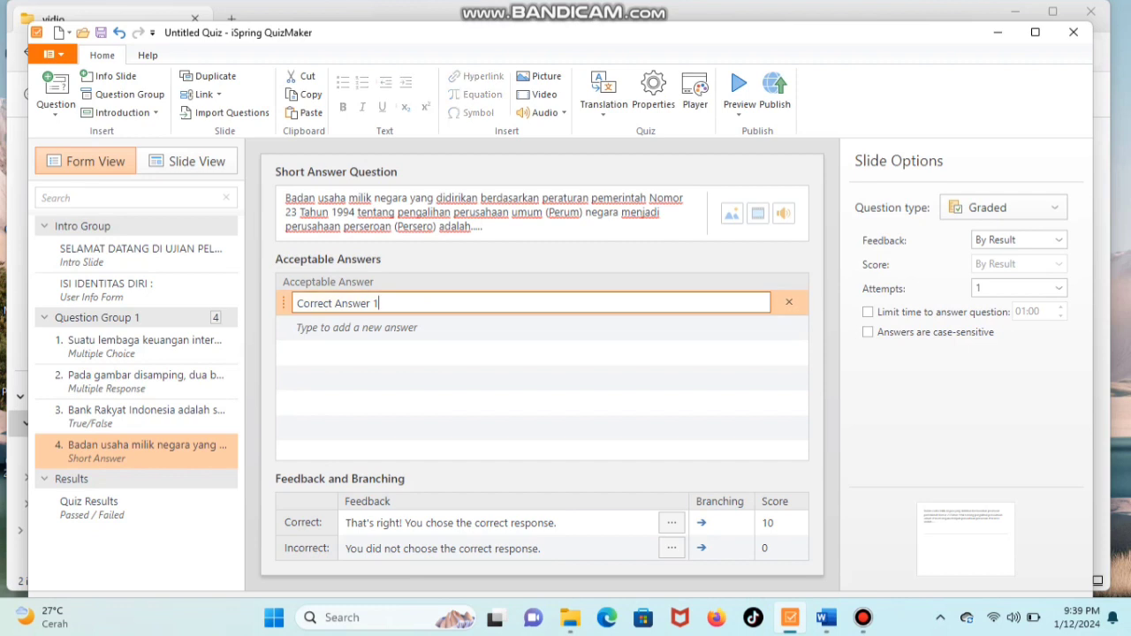
{"action": "key", "text": "BackSpace"}
{"action": "key", "text": "BackSpace"}
{"action": "key", "text": "BackSpace"}
{"action": "key", "text": "BackSpace"}
{"action": "key", "text": "BackSpace"}
{"action": "key", "text": "BackSpace"}
{"action": "key", "text": "BackSpace"}
{"action": "key", "text": "BackSpace"}
{"action": "key", "text": "BackSpace"}
{"action": "key", "text": "BackSpace"}
{"action": "key", "text": "BackSpace"}
{"action": "key", "text": "BackSpace"}
{"action": "key", "text": "BackSpace"}
{"action": "key", "text": "BackSpace"}
{"action": "key", "text": "BackSpace"}
{"action": "key", "text": "BackSpace"}
{"action": "key", "text": "Caps_Lock"}
{"action": "key", "text": "Caps_Lock"}
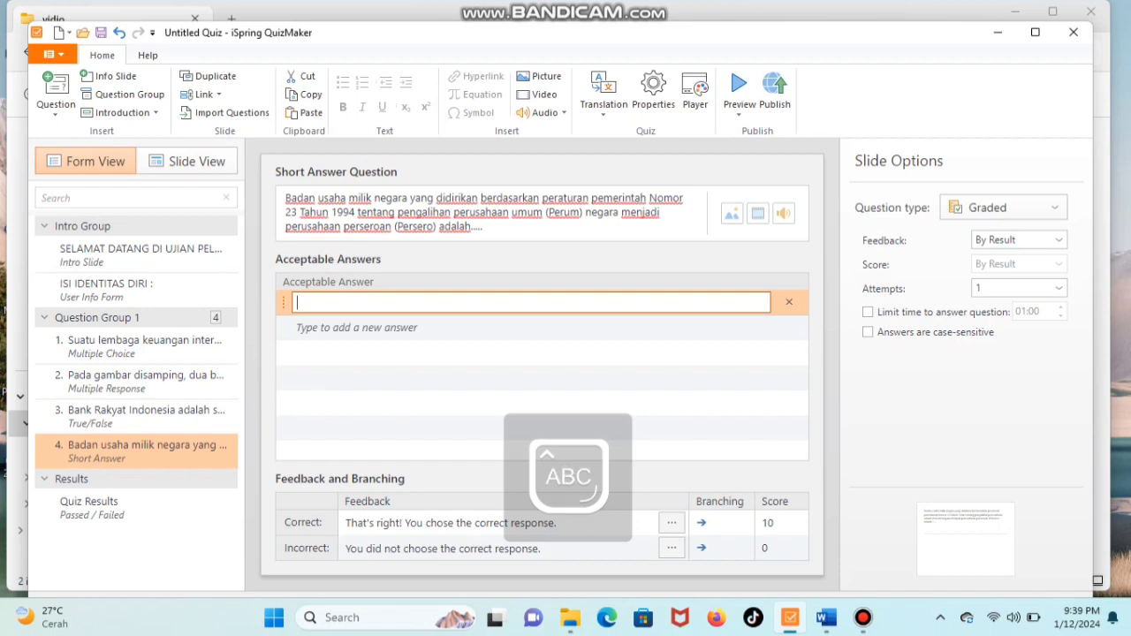
{"action": "type", "text": "PLN"}
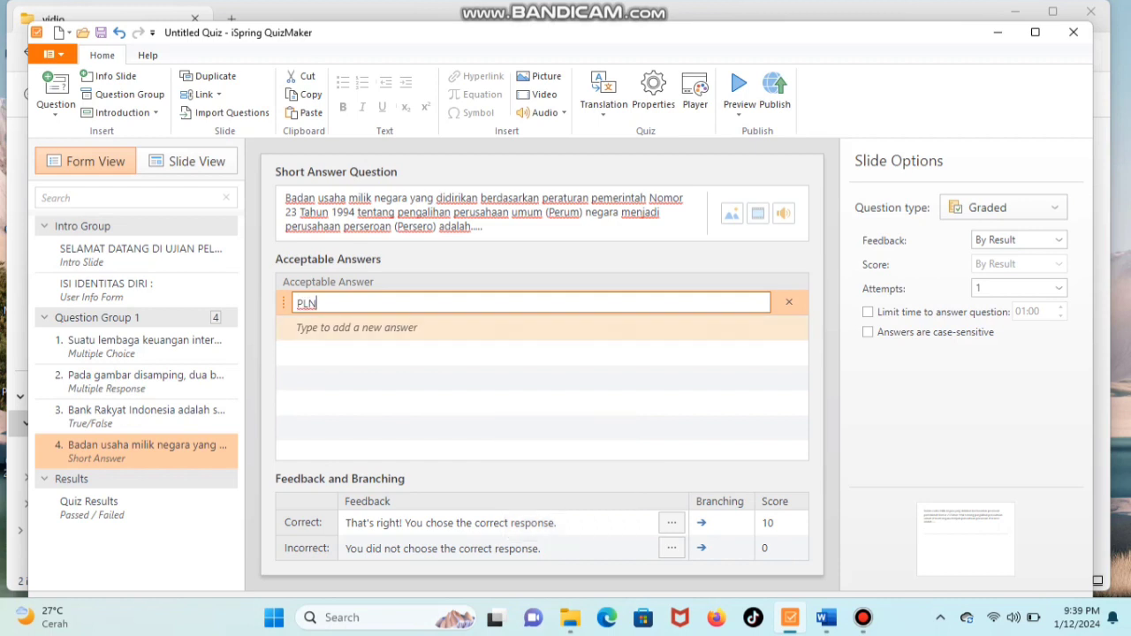
{"action": "key", "text": "Return"}
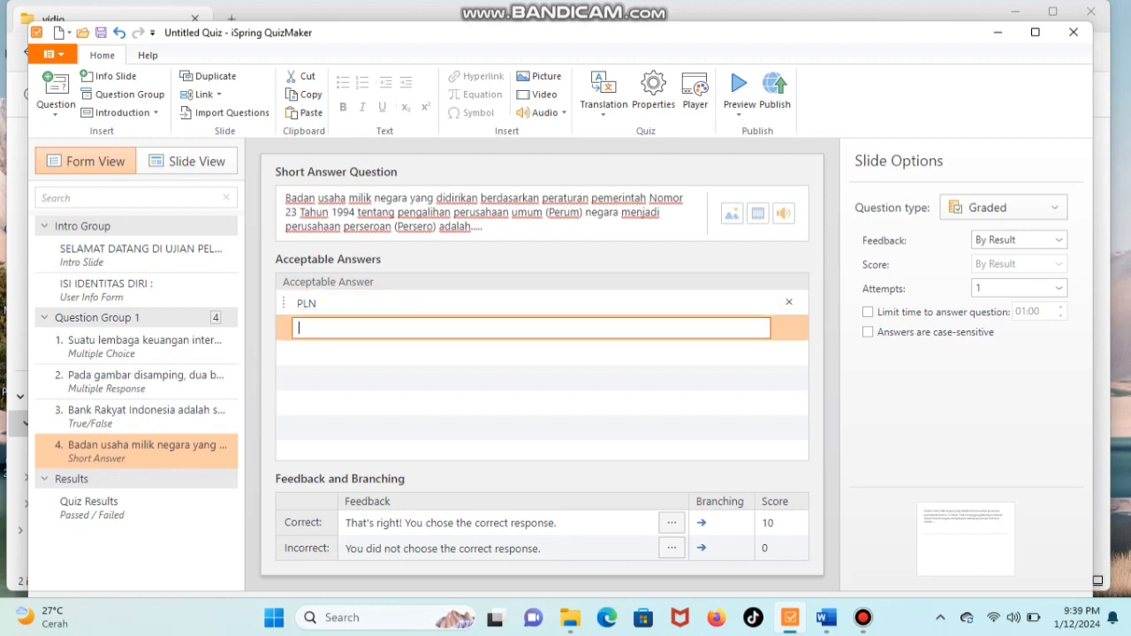
- Add "Pembangkit Listrik Negara" and "PT. PLN" as further acceptable answers to the Short Answer question
{"action": "type", "text": "P"}
{"action": "key", "text": "Caps_Lock"}
{"action": "type", "text": "em"}
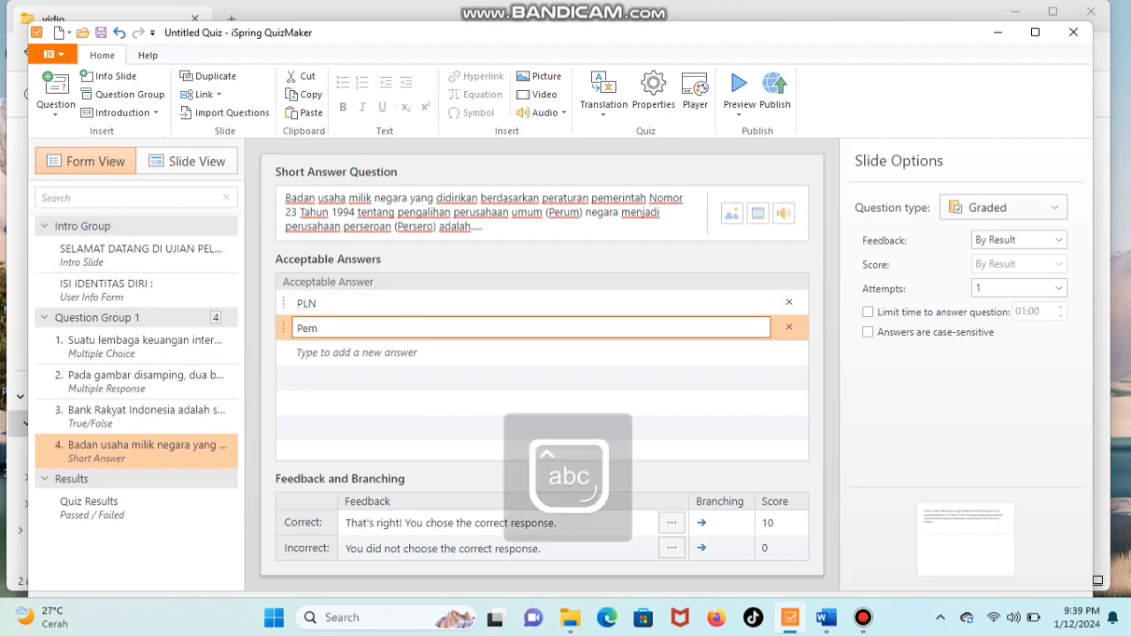
{"action": "type", "text": "bangkit Listrik Ne"}
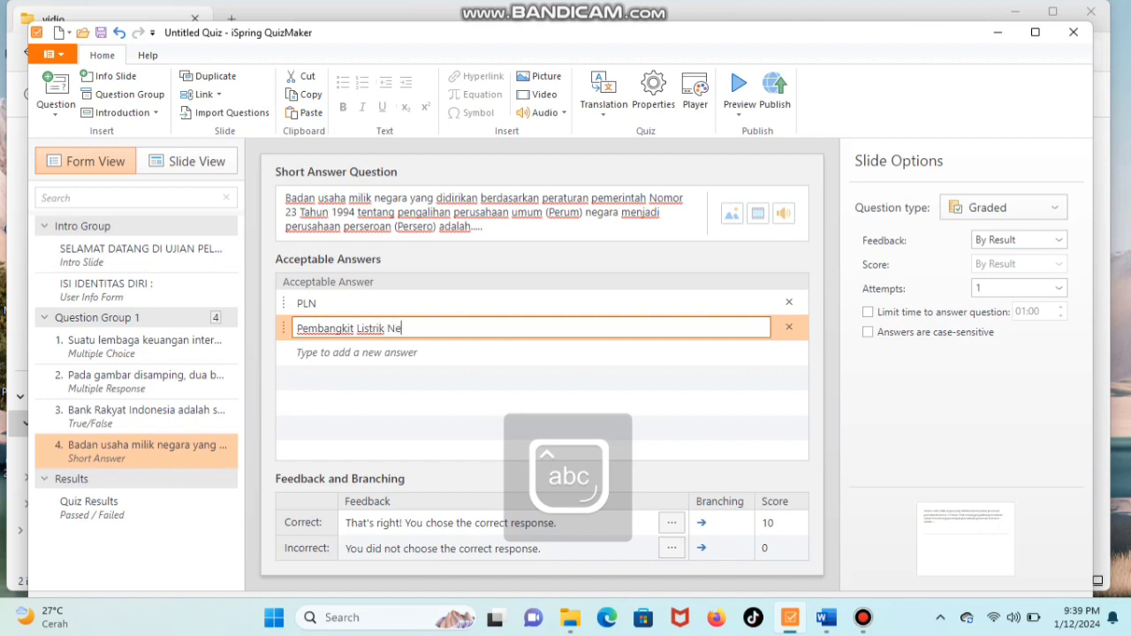
{"action": "type", "text": "gara"}
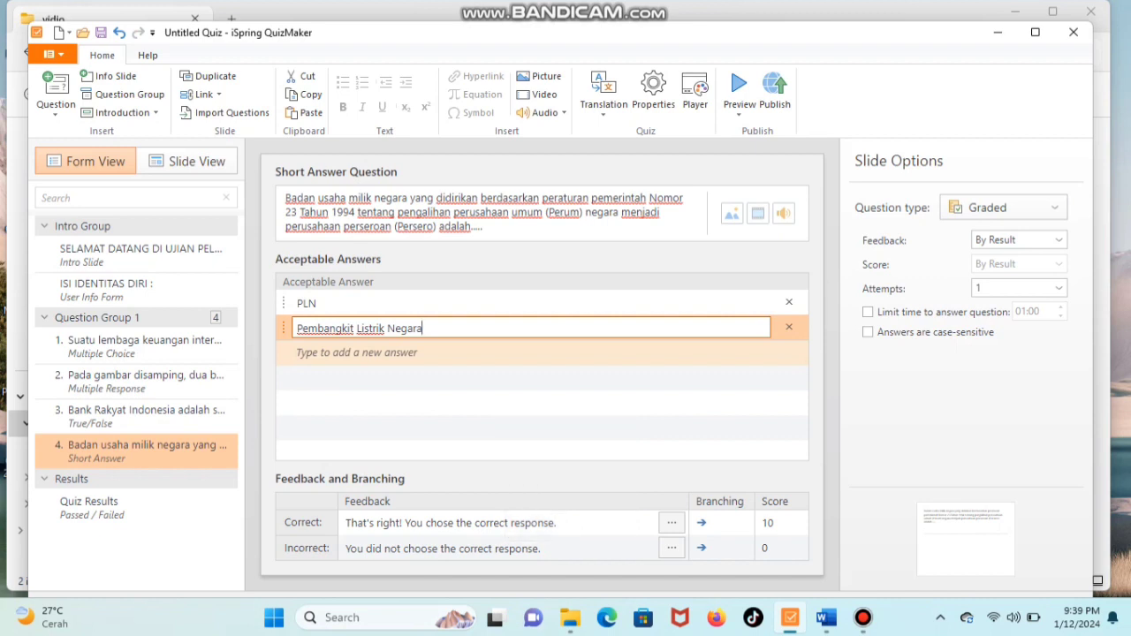
{"action": "key", "text": "Return"}
{"action": "key", "text": "Caps_Lock"}
{"action": "type", "text": "P"}
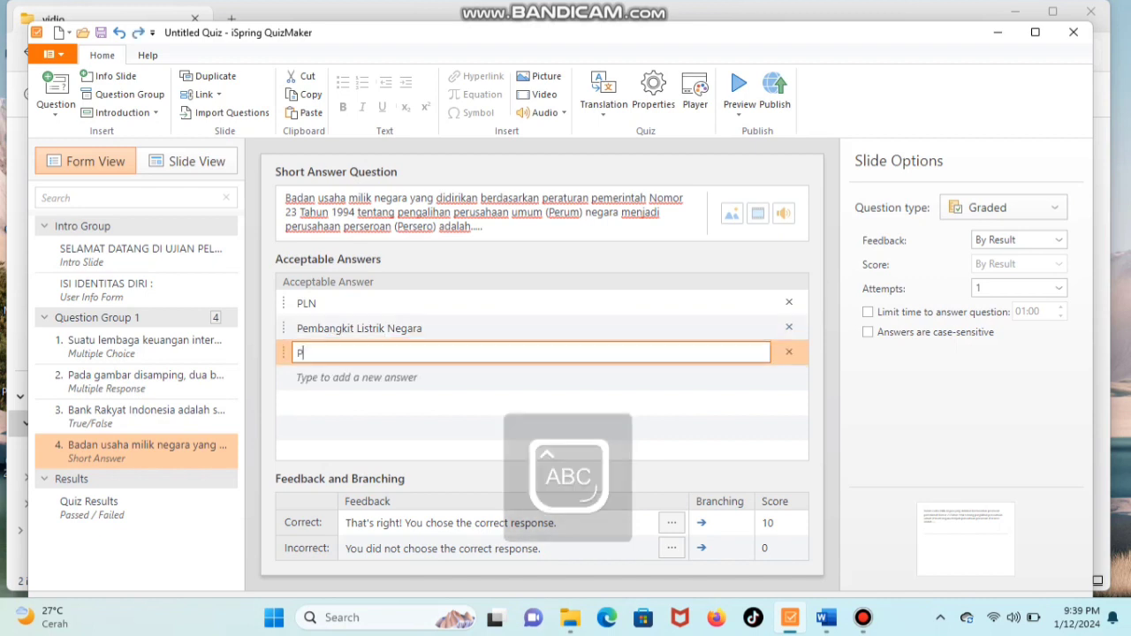
{"action": "type", "text": "T. PLN"}
{"action": "key", "text": "Caps_Lock"}
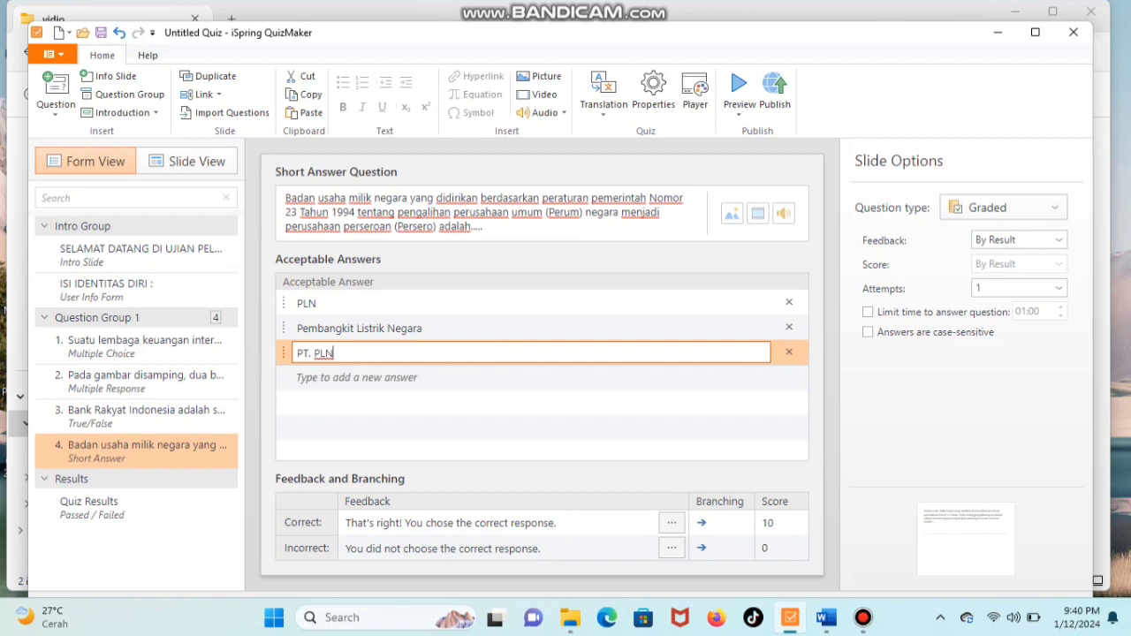
- Replace the Short Answer question's feedback for a correct answer with "JAWABAN BENAR!!!"
{"action": "left_click", "coordinate": [566, 523]}
{"action": "left_click_drag", "start_coordinate": [565, 523], "coordinate": [346, 523]}
{"action": "key", "text": "BackSpace"}
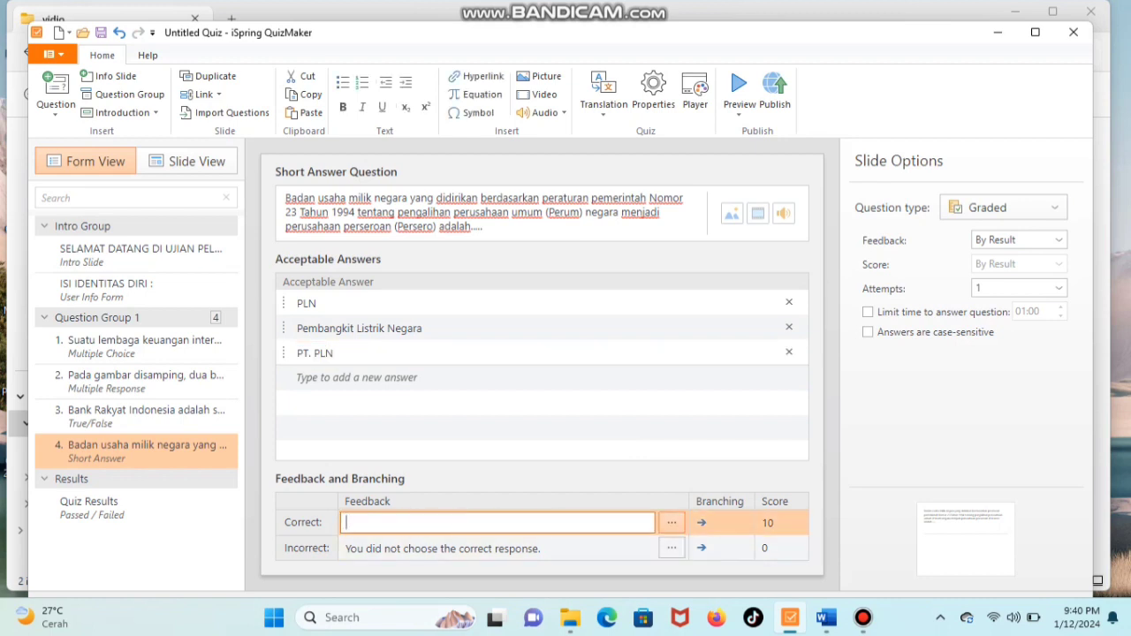
{"action": "key", "text": "Caps_Lock"}
{"action": "type", "text": "JAWABAN BENAR"}
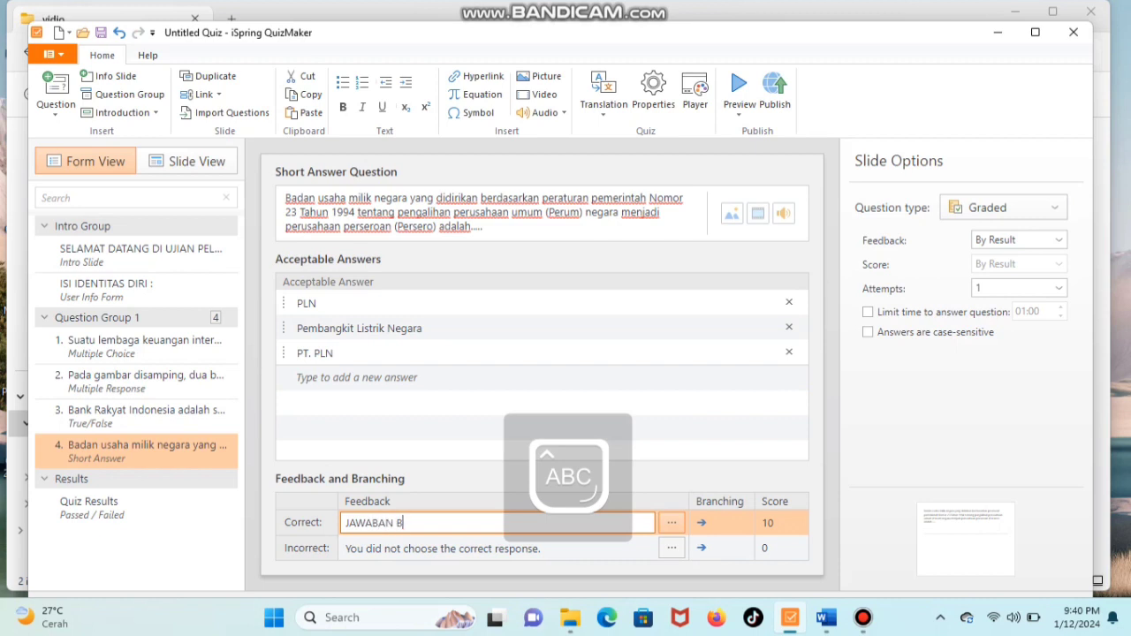
{"action": "type", "text": "!!!"}
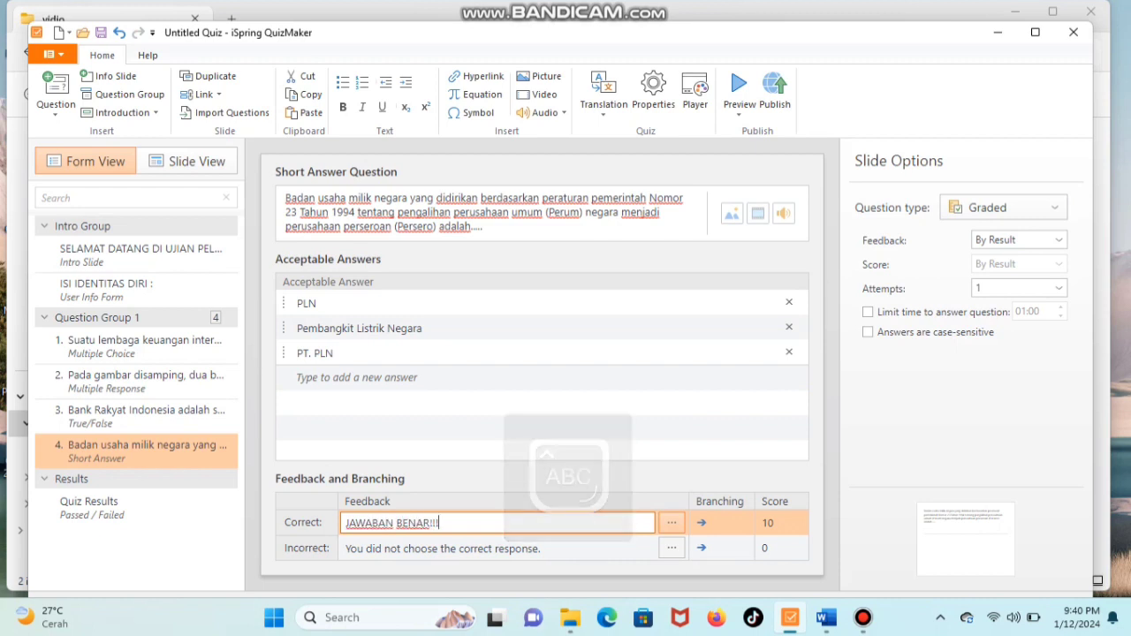
- Replace the Short Answer question's feedback for an incorrect answer with "JAWABAN SALAH!!!"
{"action": "left_click", "coordinate": [542, 549]}
{"action": "left_click_drag", "start_coordinate": [542, 549], "coordinate": [345, 549]}
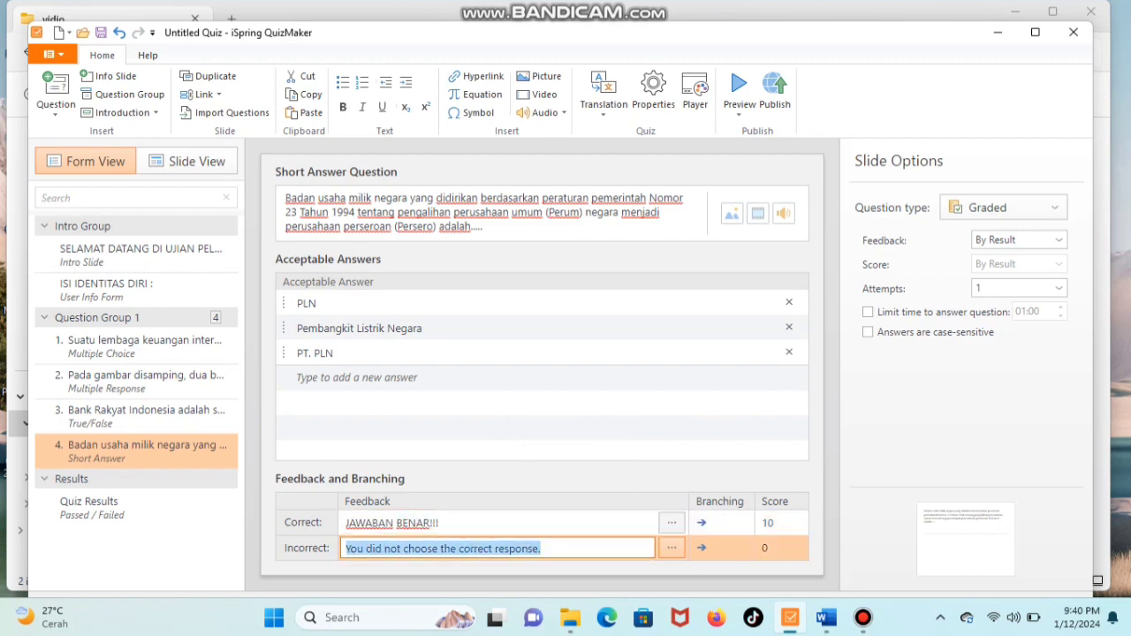
{"action": "key", "text": "BackSpace"}
{"action": "type", "text": "SALAH"}
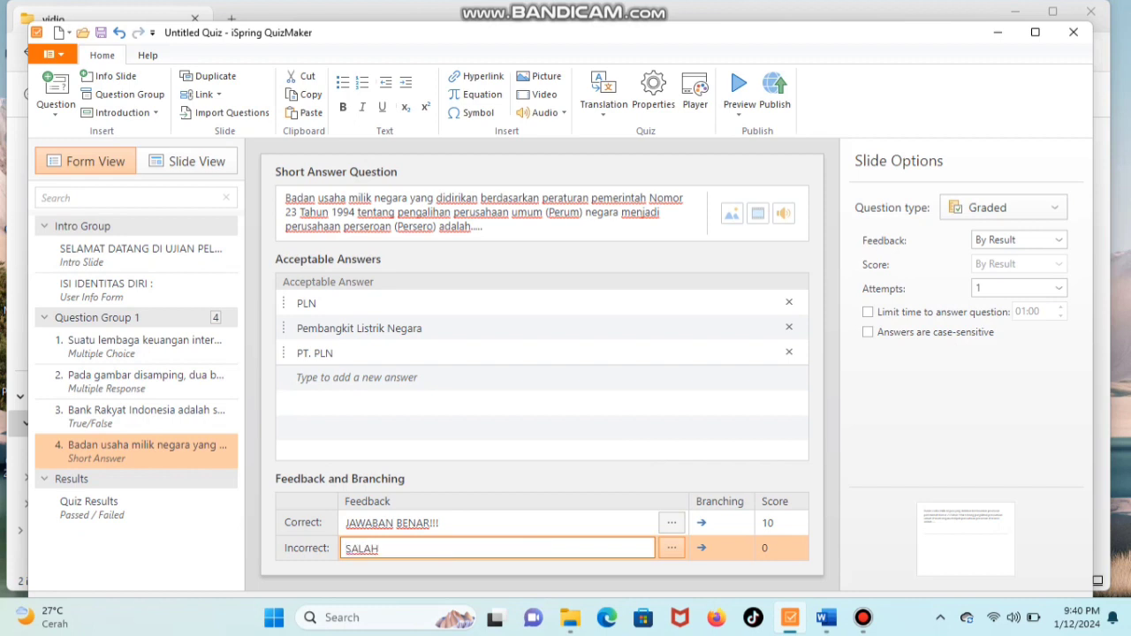
{"action": "key", "text": "BackSpace"}
{"action": "key", "text": "BackSpace"}
{"action": "key", "text": "BackSpace"}
{"action": "key", "text": "BackSpace"}
{"action": "key", "text": "BackSpace"}
{"action": "type", "text": "JAWABAN SALAH!!!"}
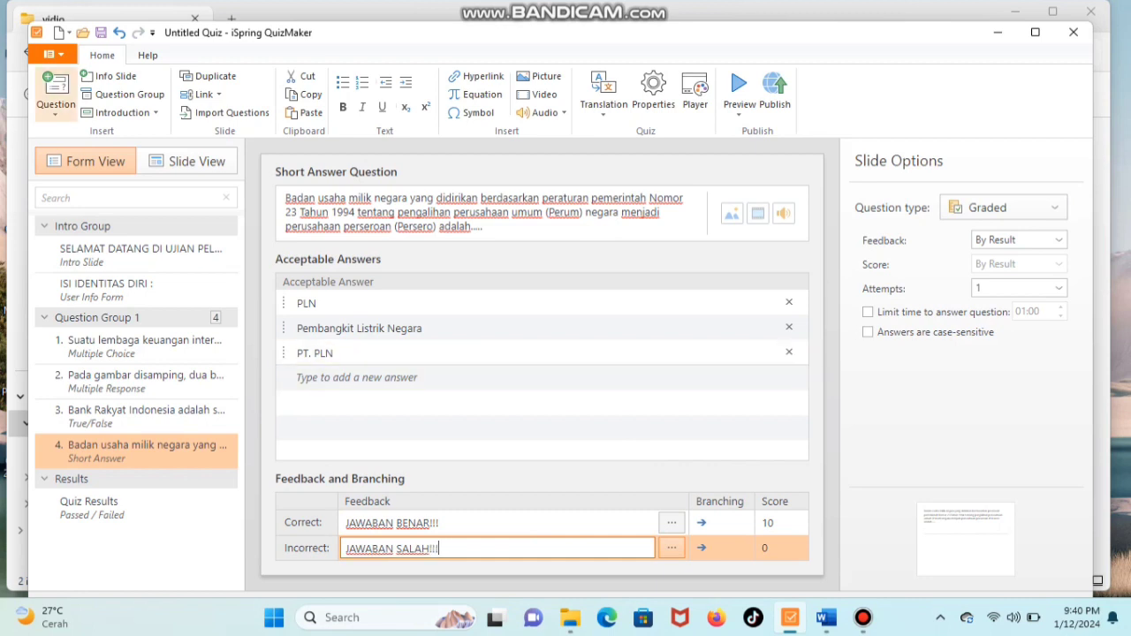
- Add a Matching question to Question Group 1 after the Short Answer question and clear its placeholder question text
{"action": "left_click", "coordinate": [56, 102]}
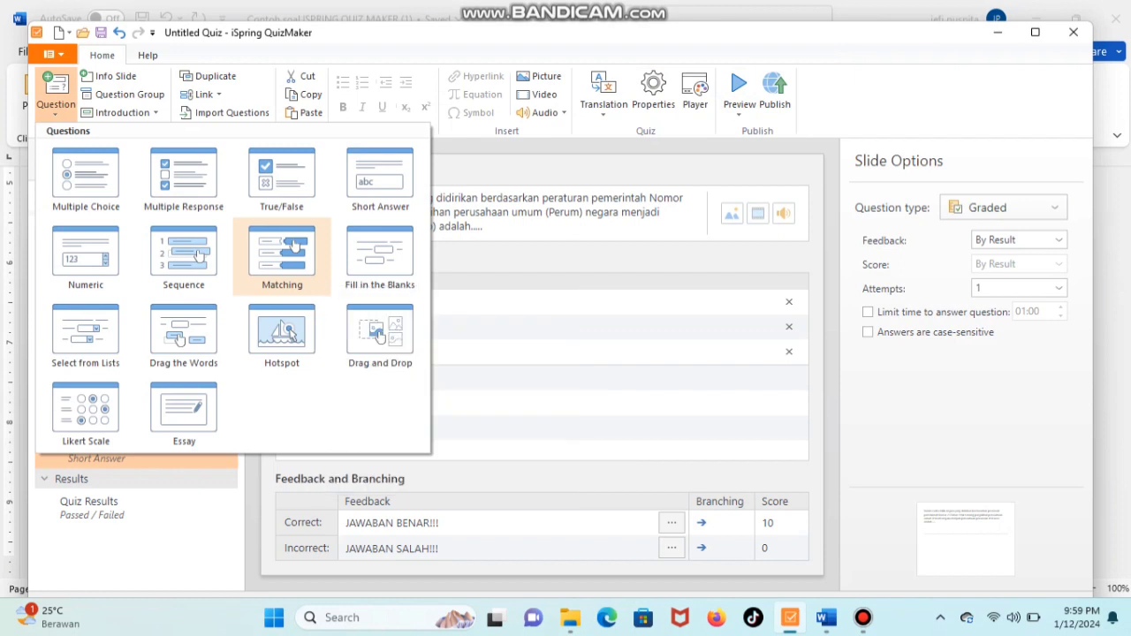
{"action": "left_click", "coordinate": [282, 256]}
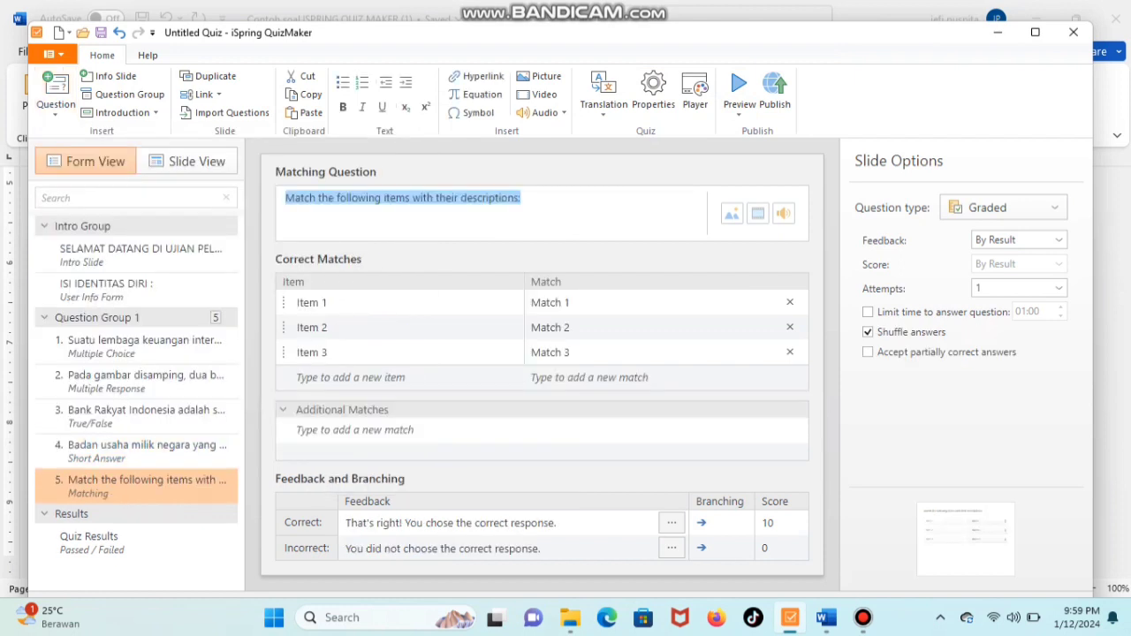
{"action": "left_click", "coordinate": [520, 198]}
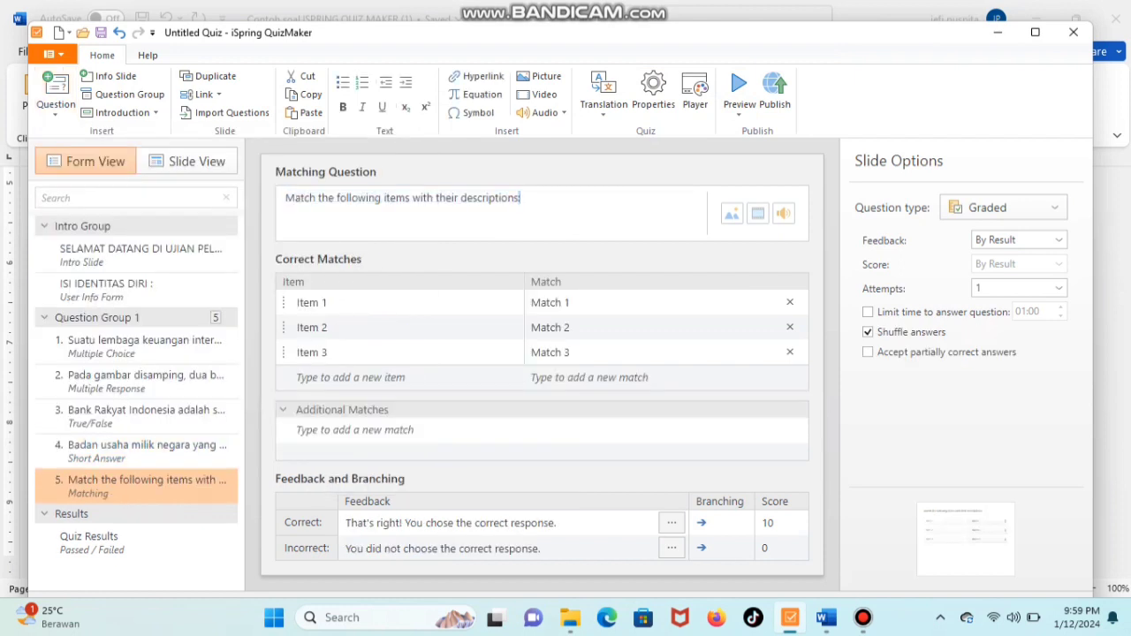
{"action": "left_click_drag", "start_coordinate": [521, 198], "coordinate": [285, 198]}
{"action": "key", "text": "BackSpace"}
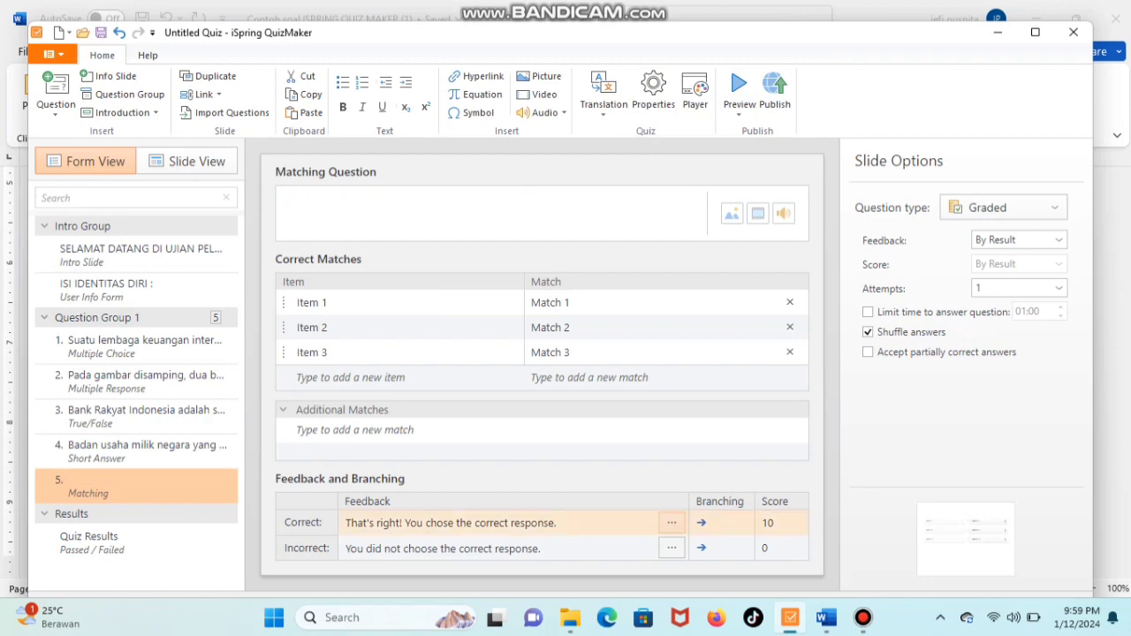
- Copy "Jodohkan gambar sesuai fungsinya" from the Word document into the Matching question's text and remove the pasted bullet and indent
{"action": "left_click", "coordinate": [826, 617]}
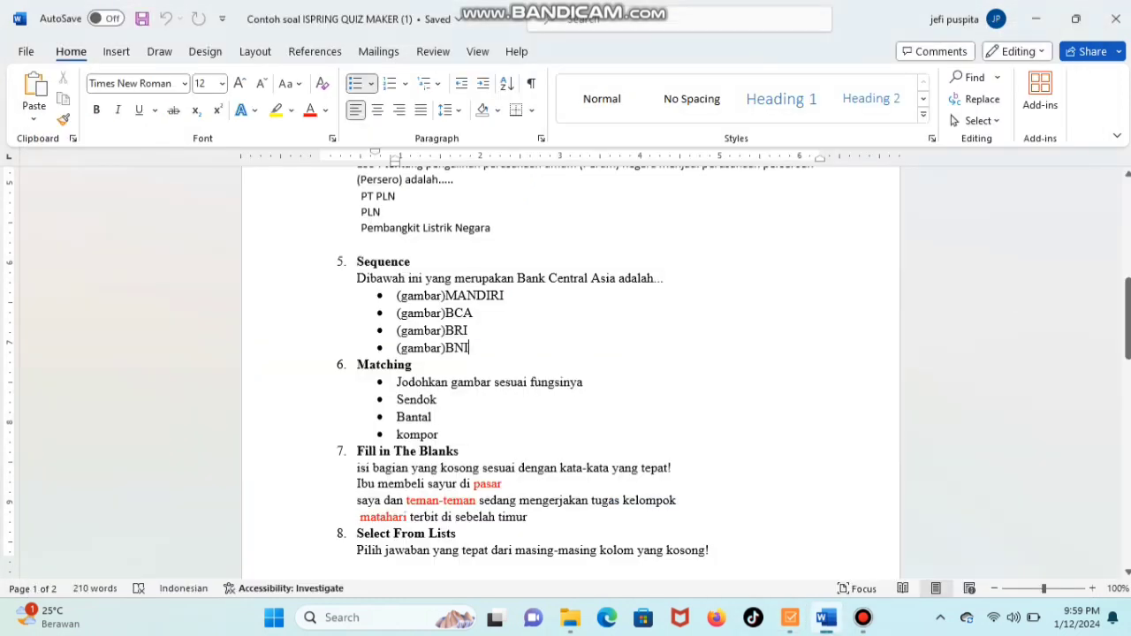
{"action": "left_click_drag", "start_coordinate": [397, 382], "coordinate": [590, 382]}
{"action": "key", "text": "ctrl+c"}
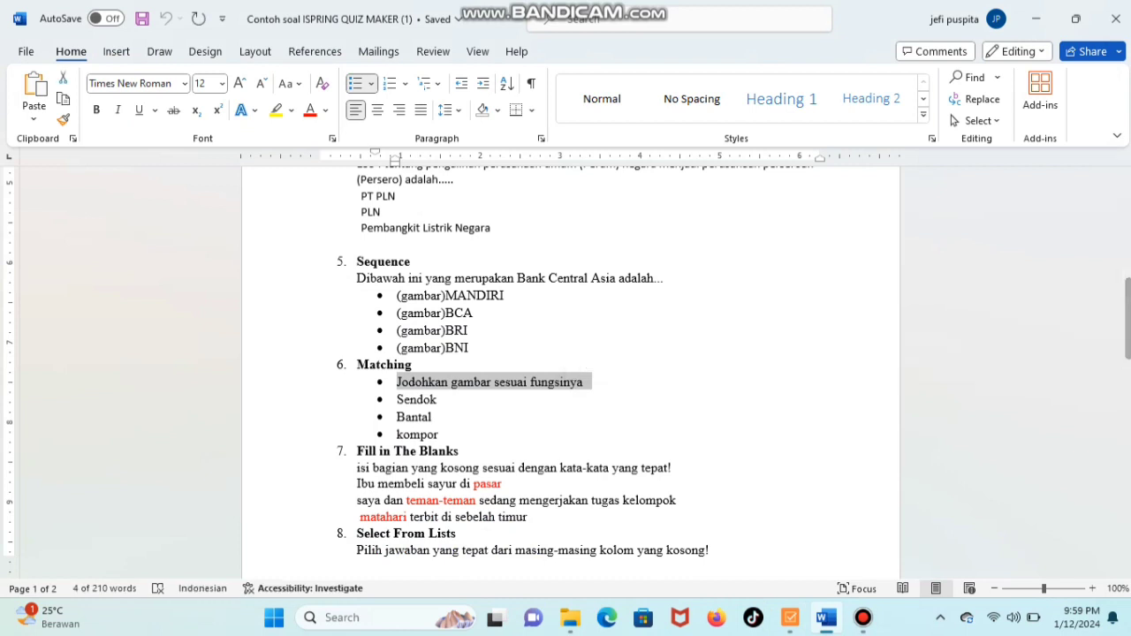
{"action": "left_click", "coordinate": [790, 617]}
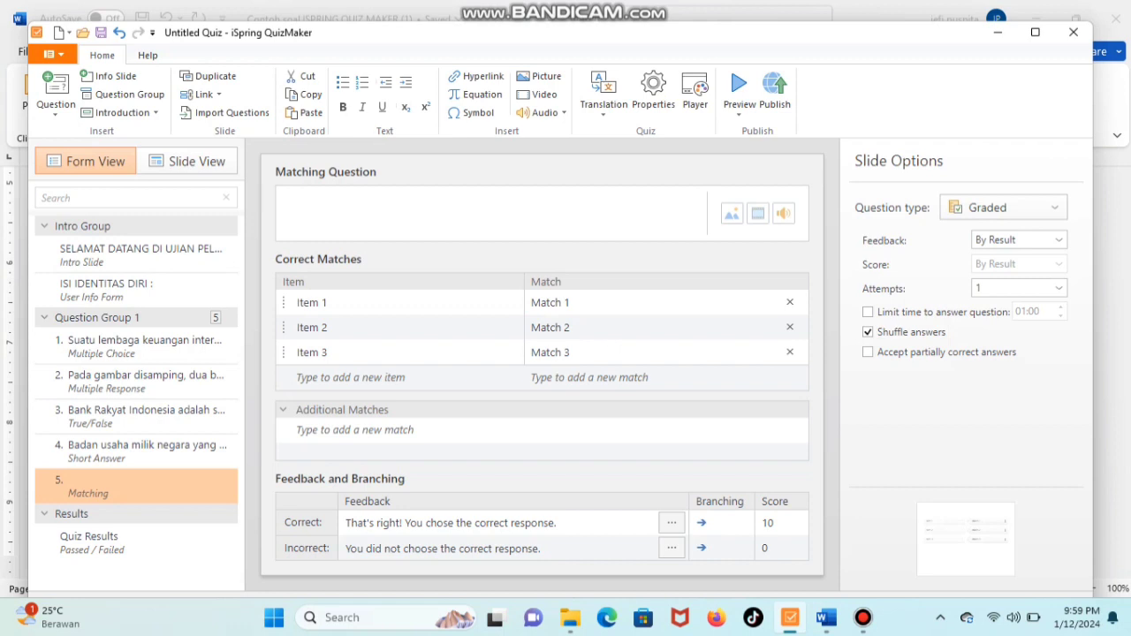
{"action": "key", "text": "ctrl+v"}
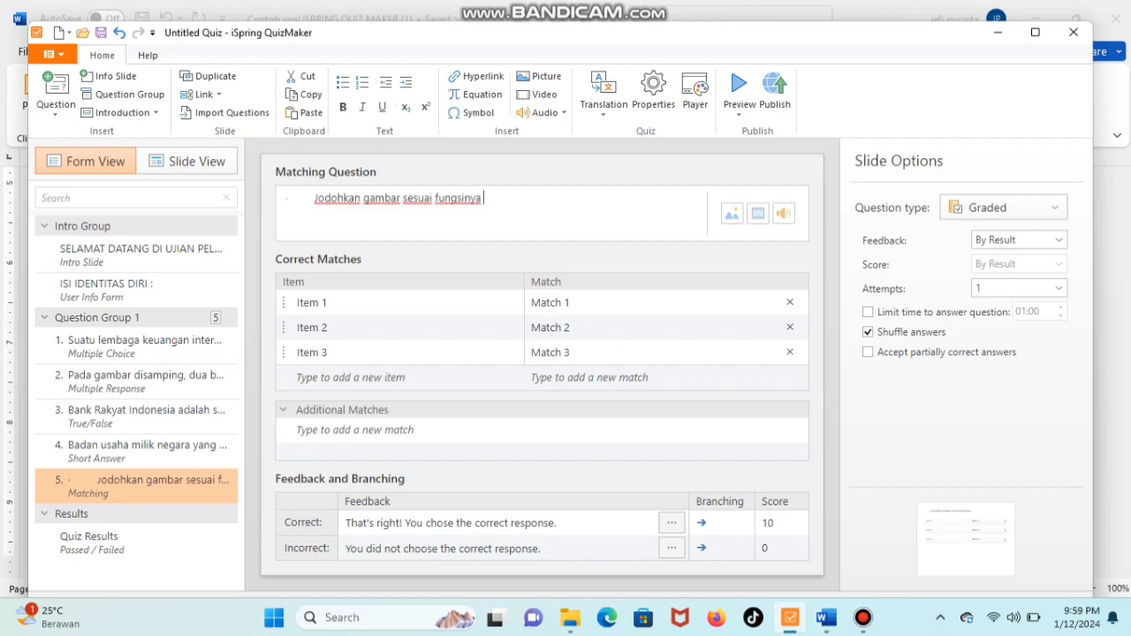
{"action": "key", "text": "BackSpace"}
{"action": "key", "text": "BackSpace"}
{"action": "key", "text": "BackSpace"}
{"action": "key", "text": "BackSpace"}
{"action": "key", "text": "BackSpace"}
{"action": "key", "text": "BackSpace"}
{"action": "key", "text": "BackSpace"}
{"action": "key", "text": "BackSpace"}
{"action": "key", "text": "BackSpace"}
{"action": "key", "text": "BackSpace"}
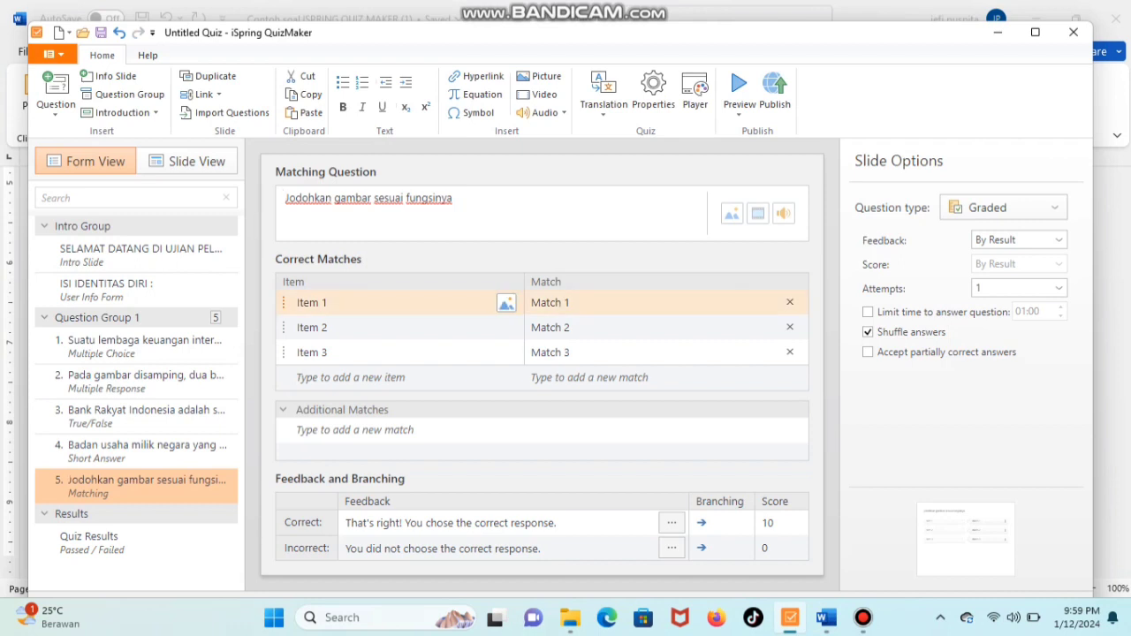
- Add the Rinnai gas stove picture from the Pictures folder to Item 1 of the Matching question
{"action": "left_click", "coordinate": [506, 303]}
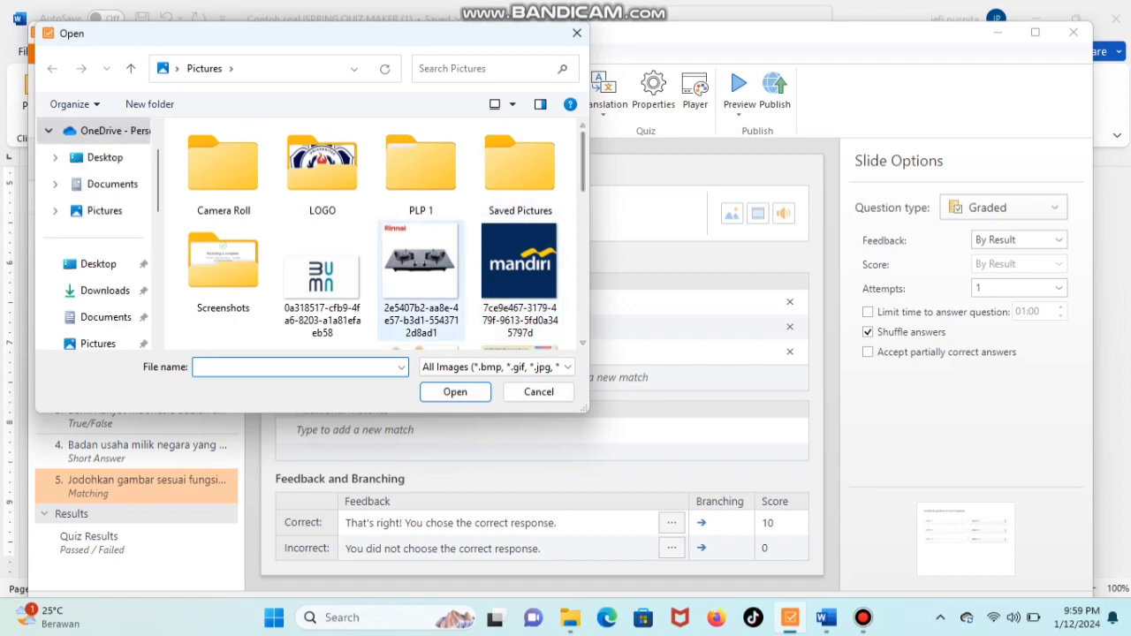
{"action": "left_click", "coordinate": [421, 281]}
{"action": "left_click", "coordinate": [455, 391]}
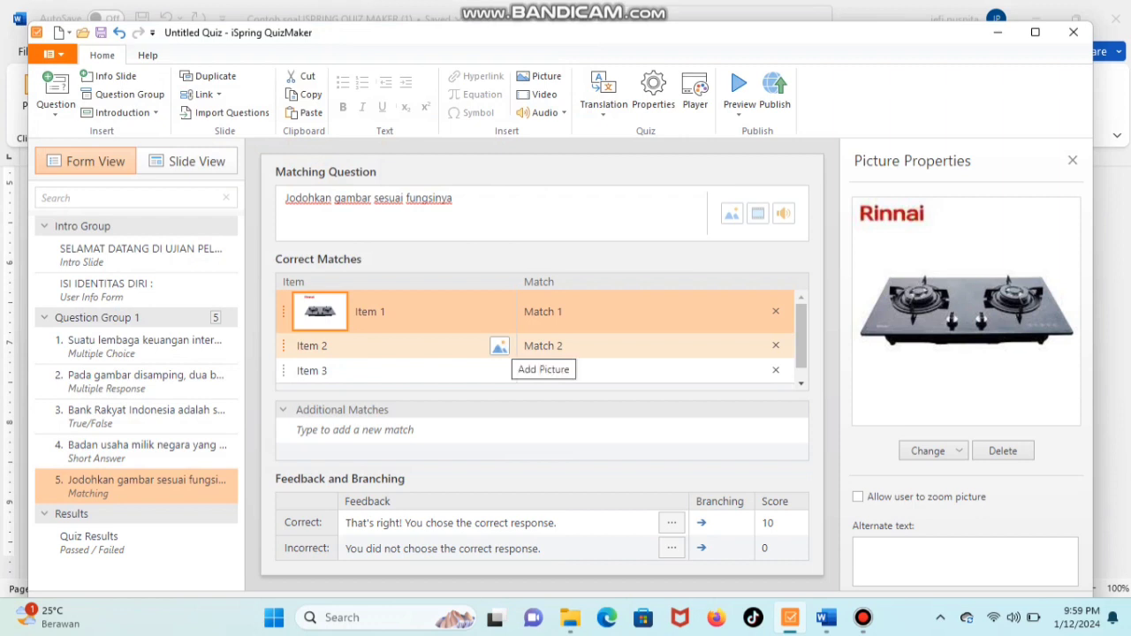
- Add the spoon picture from the Pictures folder to Item 2 of the Matching question
{"action": "left_click", "coordinate": [499, 345]}
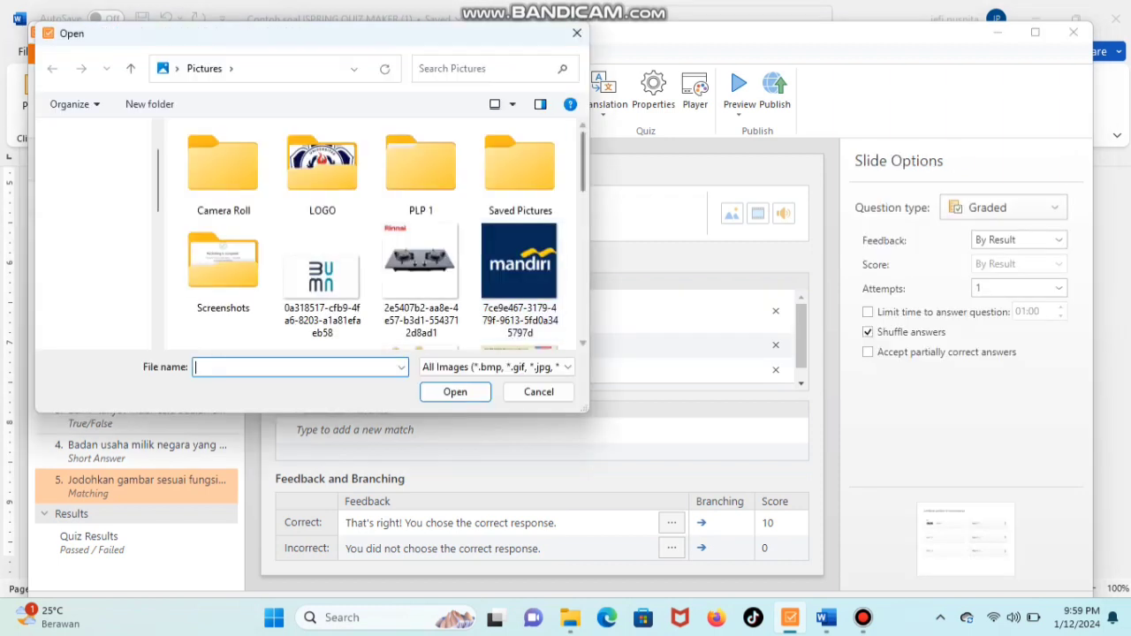
{"action": "scroll", "coordinate": [380, 234], "scroll_direction": "down", "scroll_amount": 2}
{"action": "scroll", "coordinate": [323, 181], "scroll_direction": "down", "scroll_amount": 2}
{"action": "scroll", "coordinate": [322, 181], "scroll_direction": "up", "scroll_amount": 1}
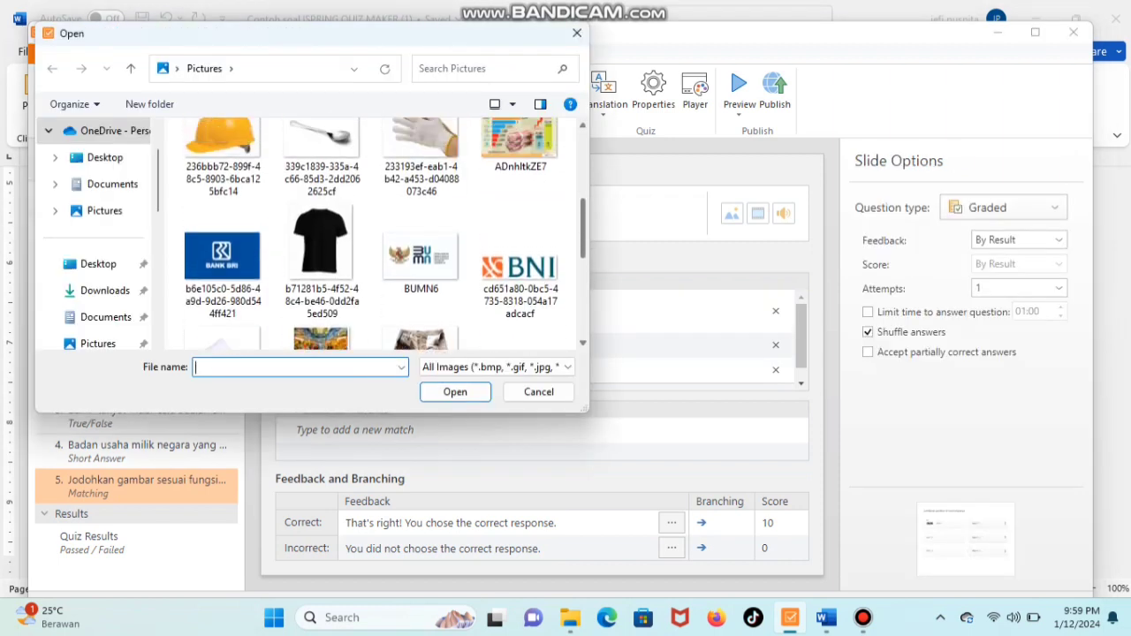
{"action": "left_click", "coordinate": [322, 168]}
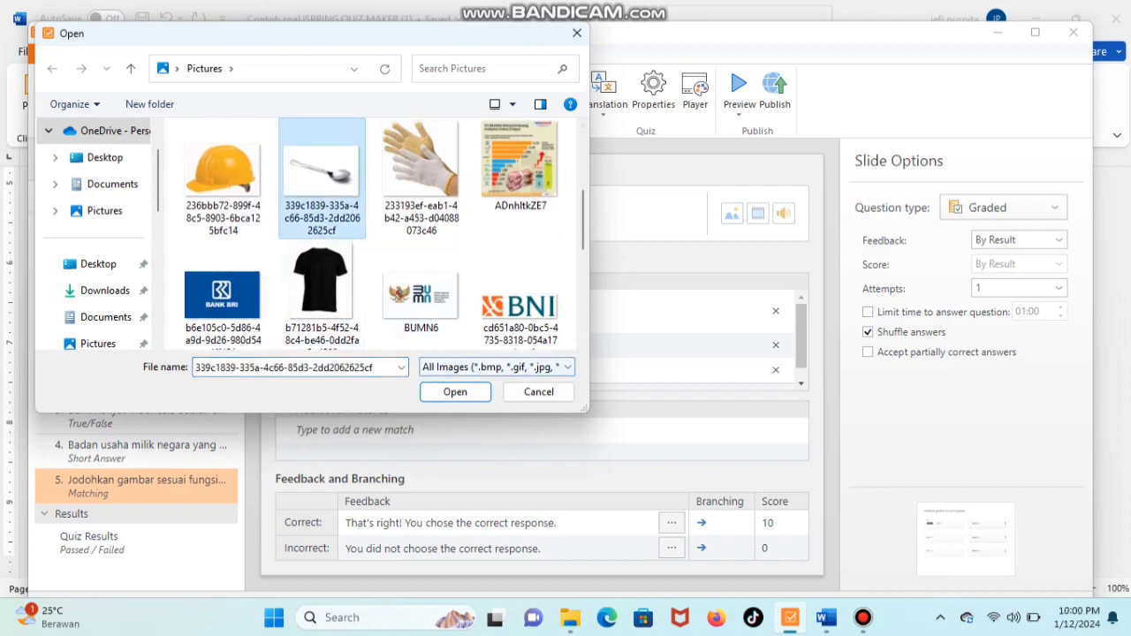
{"action": "left_click", "coordinate": [455, 391]}
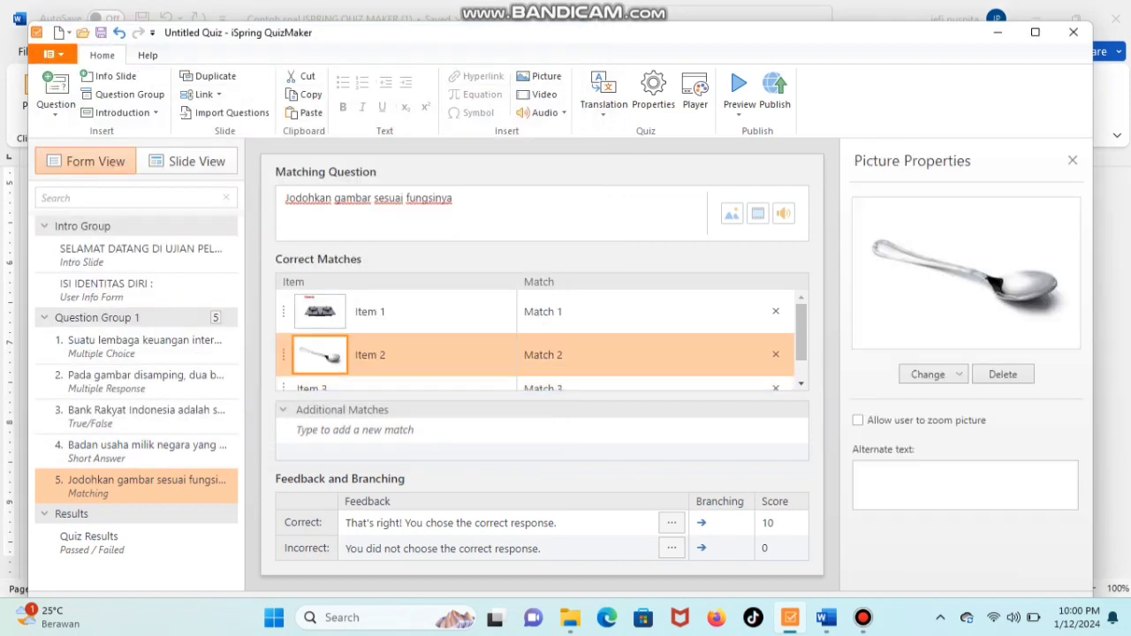
- Add the white pillow picture from the Pictures folder to Item 3 of the Matching question
{"action": "left_click", "coordinate": [801, 332]}
{"action": "left_click_drag", "start_coordinate": [802, 332], "coordinate": [802, 349]}
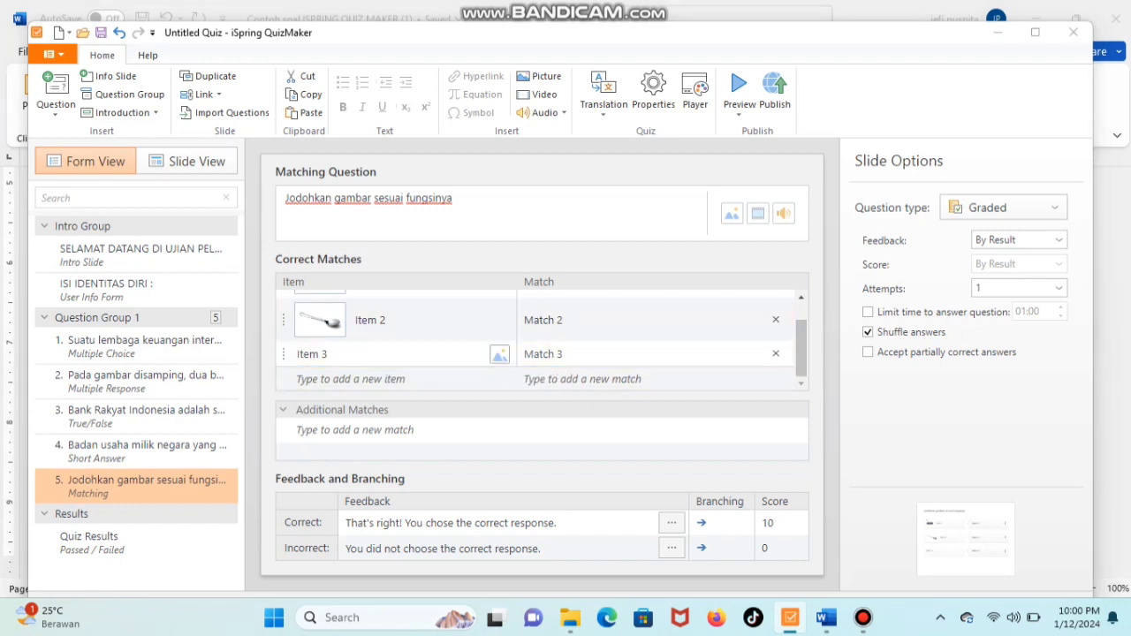
{"action": "left_click", "coordinate": [499, 353]}
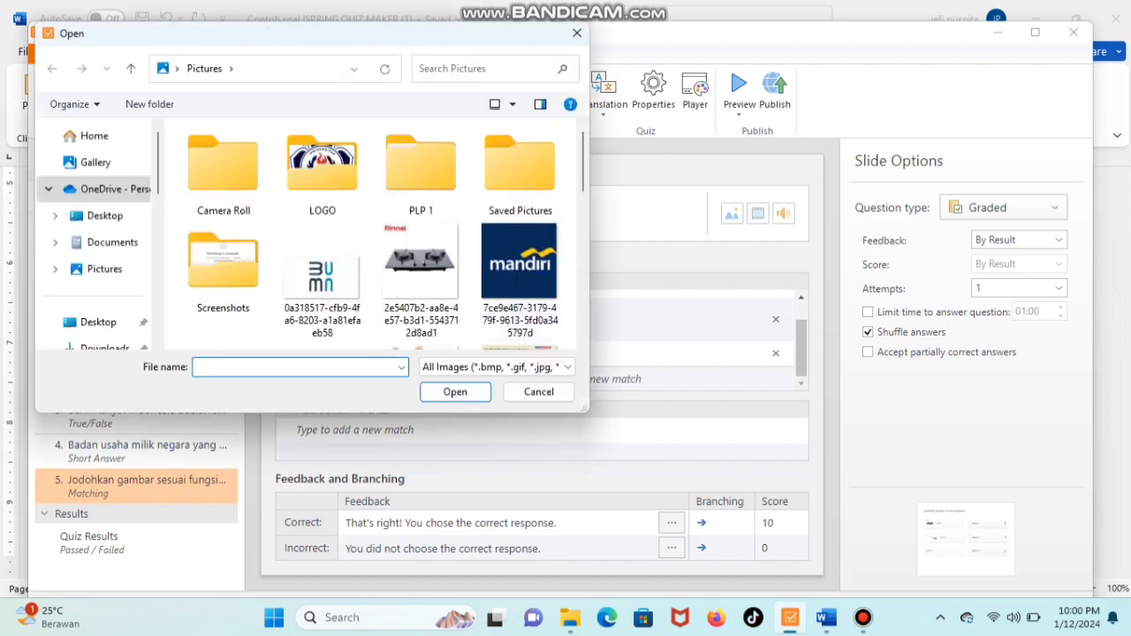
{"action": "scroll", "coordinate": [387, 234], "scroll_direction": "down", "scroll_amount": 3}
{"action": "scroll", "coordinate": [385, 234], "scroll_direction": "down", "scroll_amount": 4}
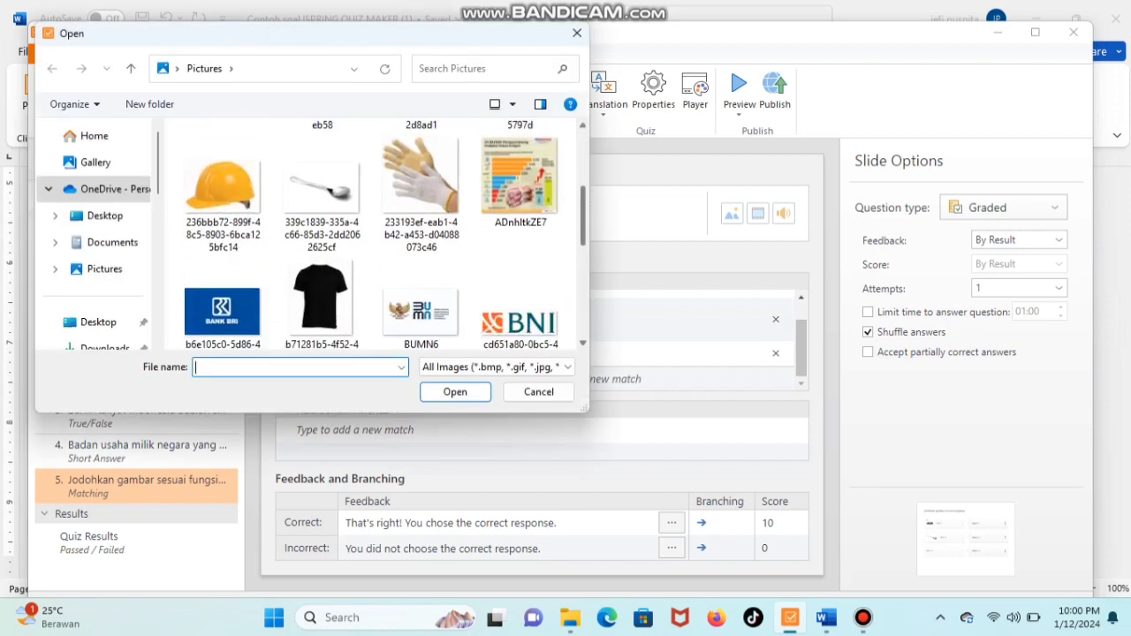
{"action": "left_click", "coordinate": [223, 234]}
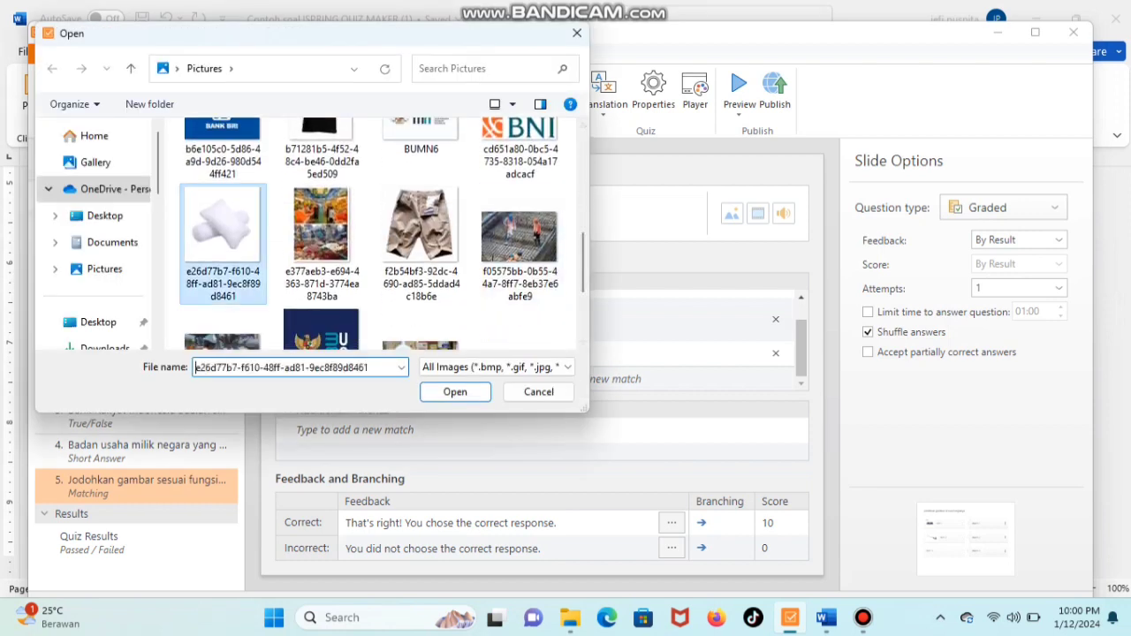
{"action": "left_click", "coordinate": [455, 392]}
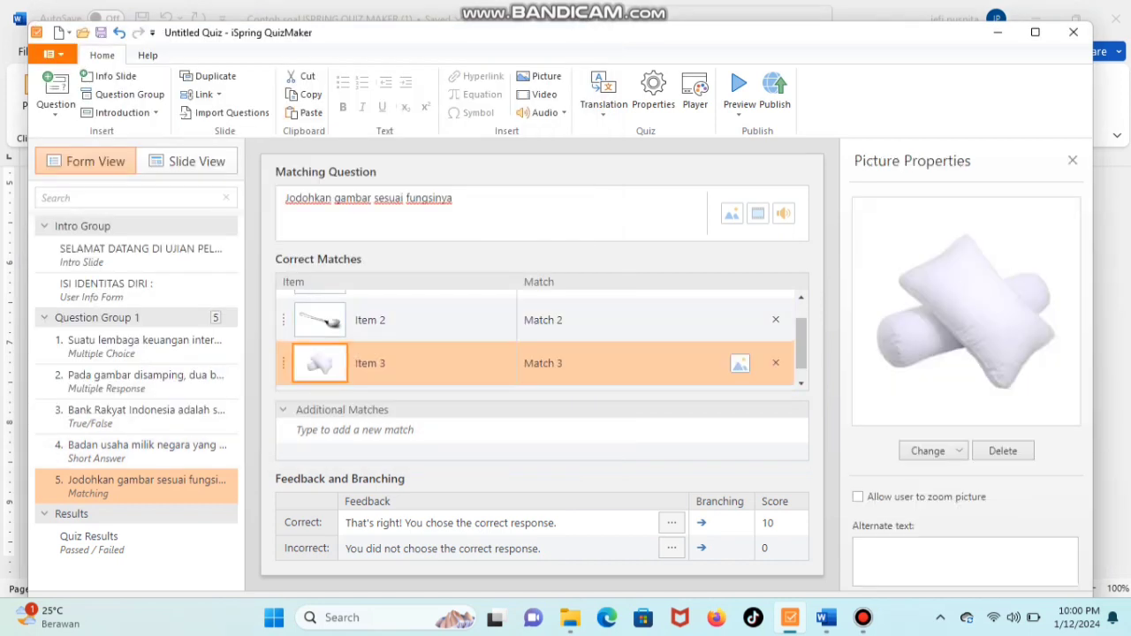
- Replace the label of the pillow item with "Bantal"
{"action": "left_click", "coordinate": [395, 363]}
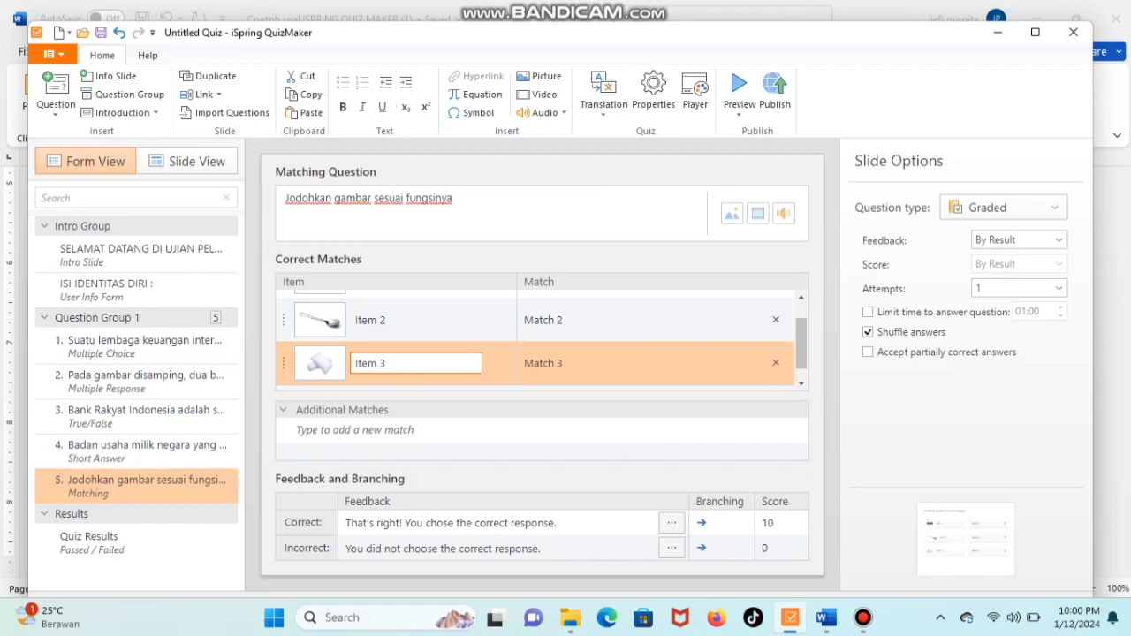
{"action": "key", "text": "BackSpace"}
{"action": "key", "text": "BackSpace"}
{"action": "key", "text": "BackSpace"}
{"action": "key", "text": "BackSpace"}
{"action": "key", "text": "BackSpace"}
{"action": "key", "text": "BackSpace"}
{"action": "key", "text": "Caps_Lock"}
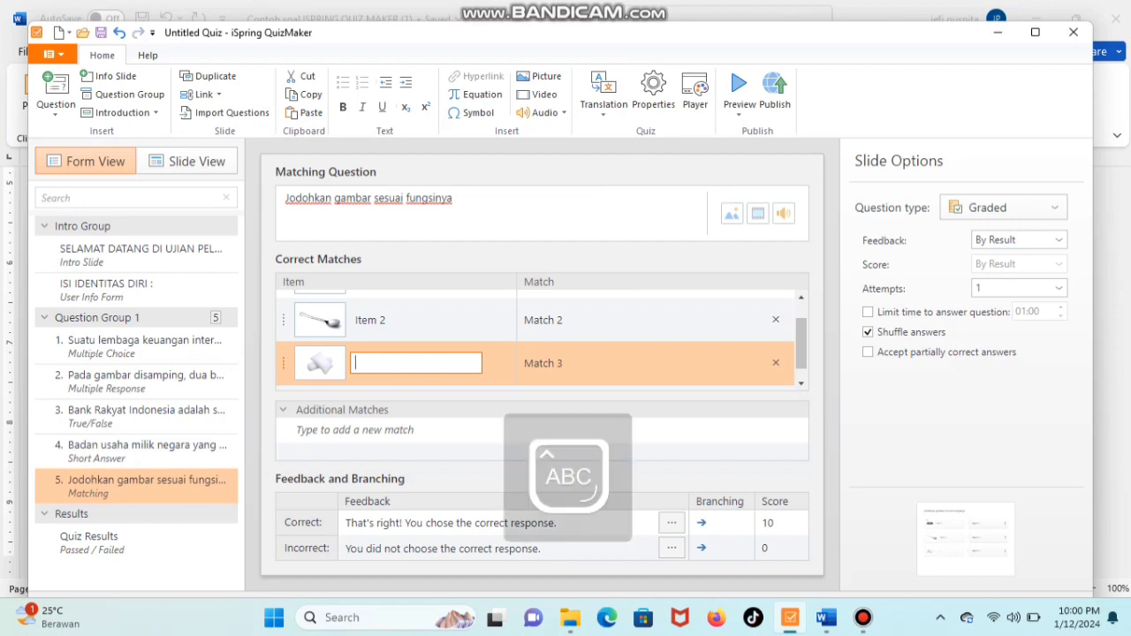
{"action": "type", "text": "B"}
{"action": "key", "text": "Caps_Lock"}
{"action": "type", "text": "antak"}
{"action": "key", "text": "BackSpace"}
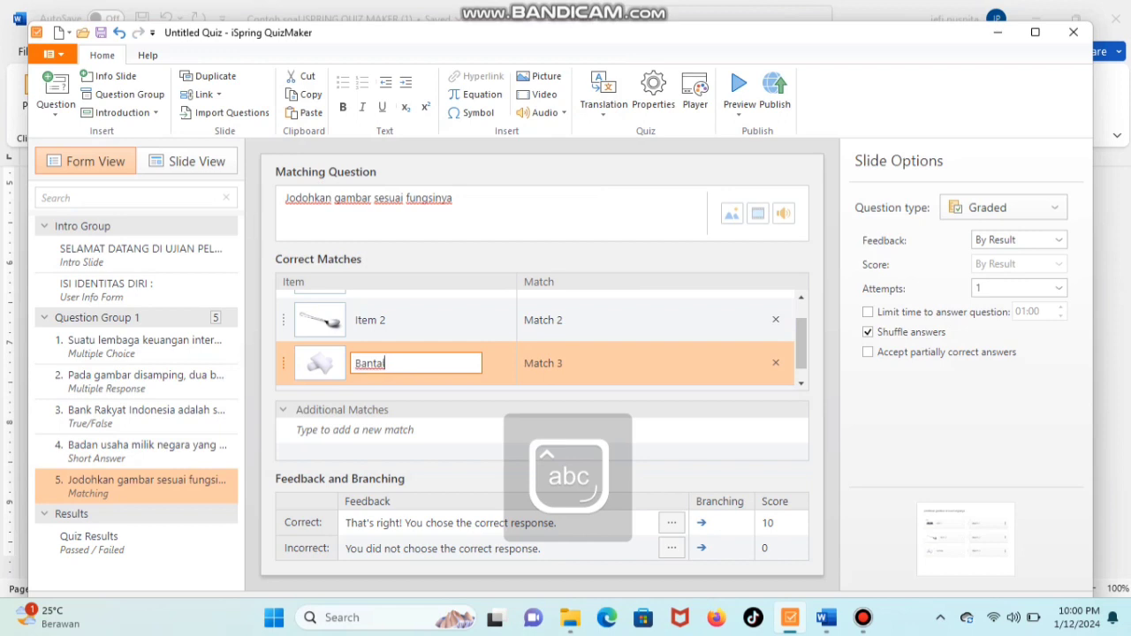
- Replace the label of the spoon item with "Sendok"
{"action": "left_click", "coordinate": [389, 320]}
{"action": "key", "text": "BackSpace"}
{"action": "key", "text": "BackSpace"}
{"action": "key", "text": "BackSpace"}
{"action": "key", "text": "BackSpace"}
{"action": "key", "text": "BackSpace"}
{"action": "key", "text": "BackSpace"}
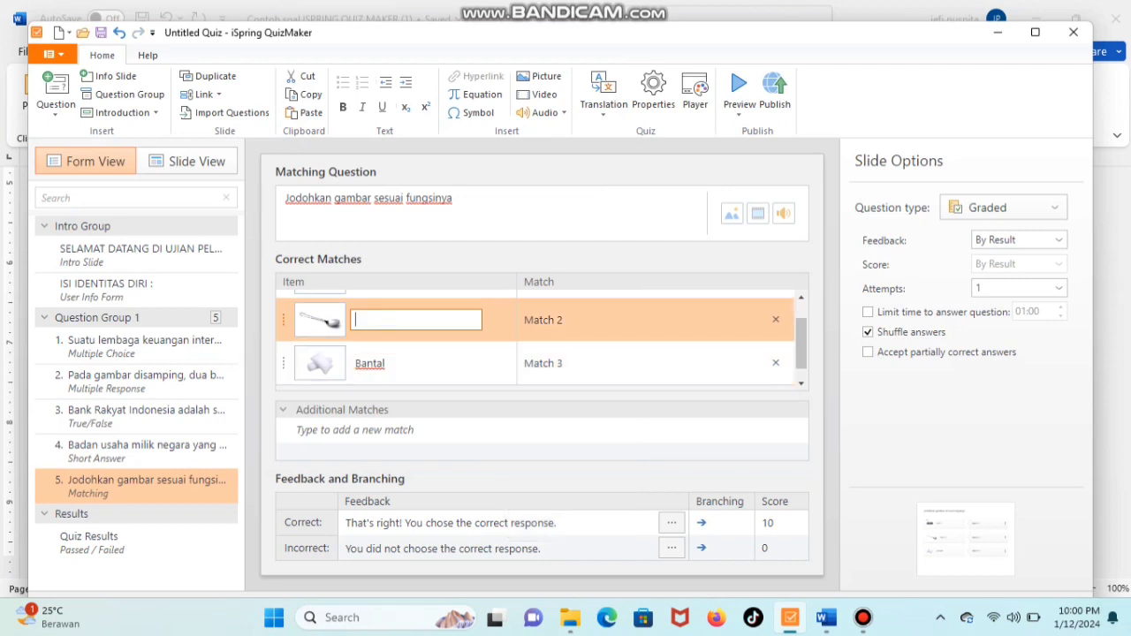
{"action": "key", "text": "Caps_Lock"}
{"action": "type", "text": "S"}
{"action": "key", "text": "Caps_Lock"}
{"action": "type", "text": "endok"}
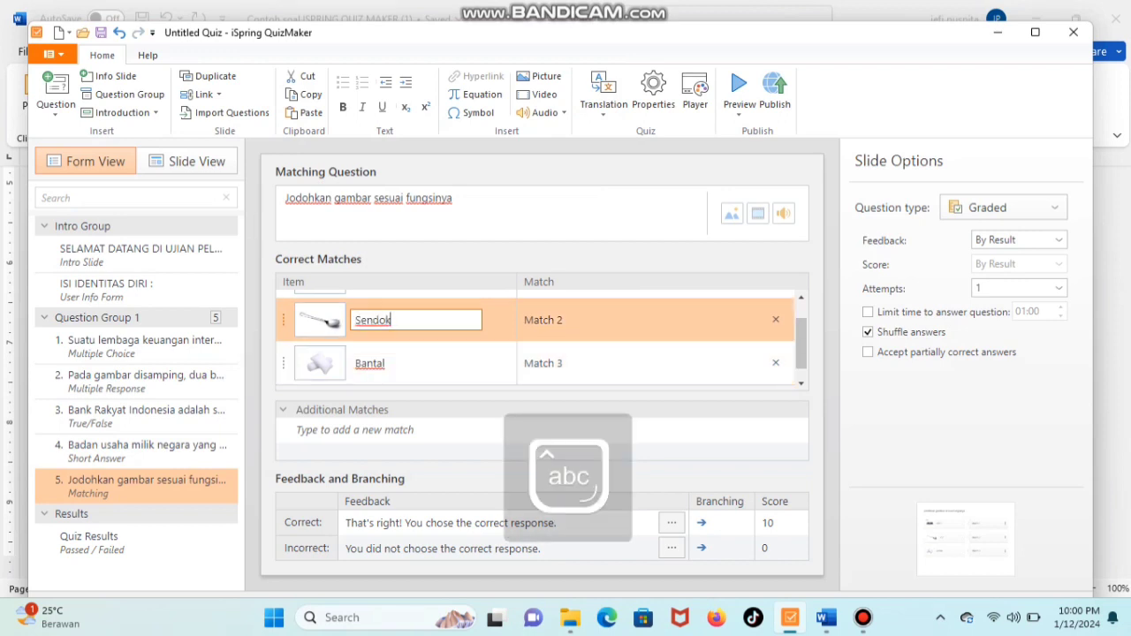
{"action": "key", "text": "Return"}
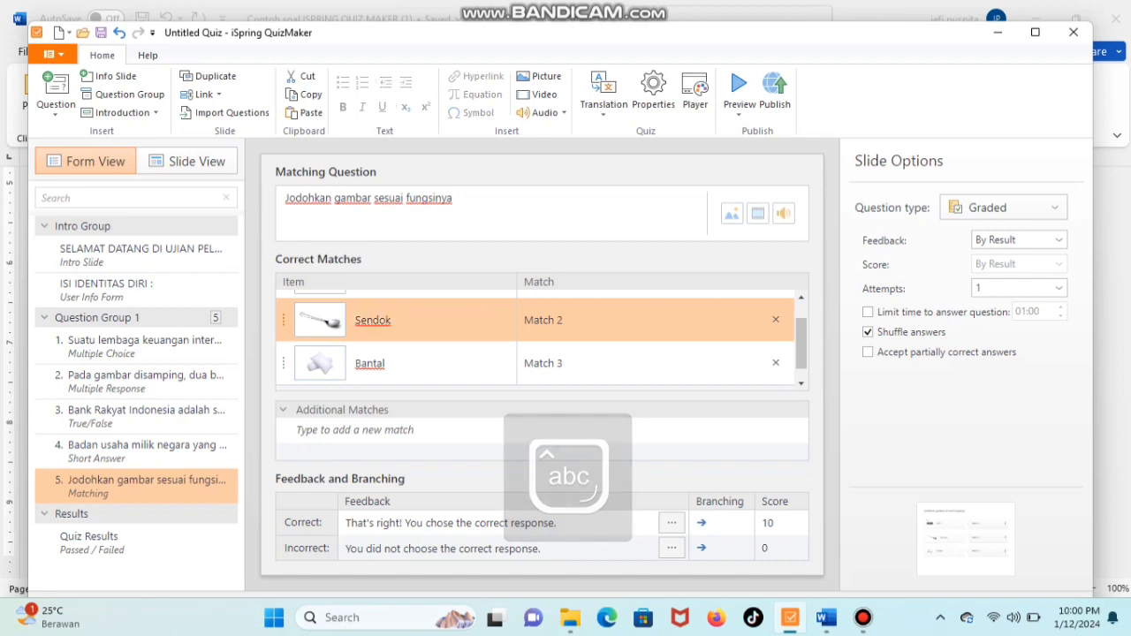
{"action": "key", "text": "Up"}
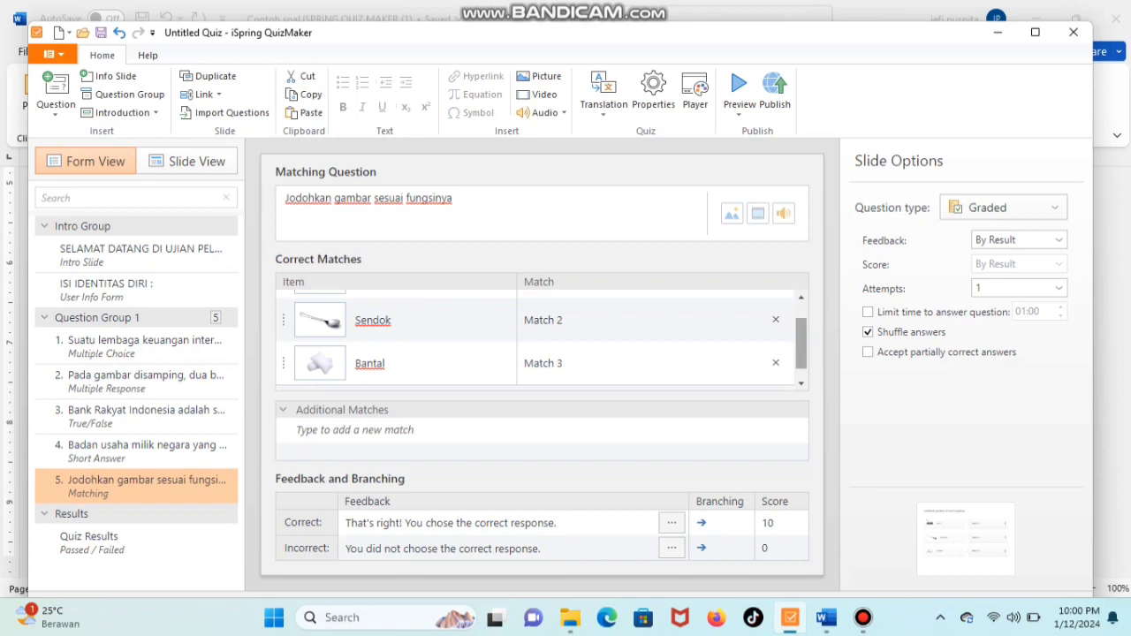
- Replace the label of the gas stove item with "Kompor"
{"action": "left_click_drag", "start_coordinate": [800, 344], "coordinate": [801, 329]}
{"action": "left_click", "coordinate": [389, 311]}
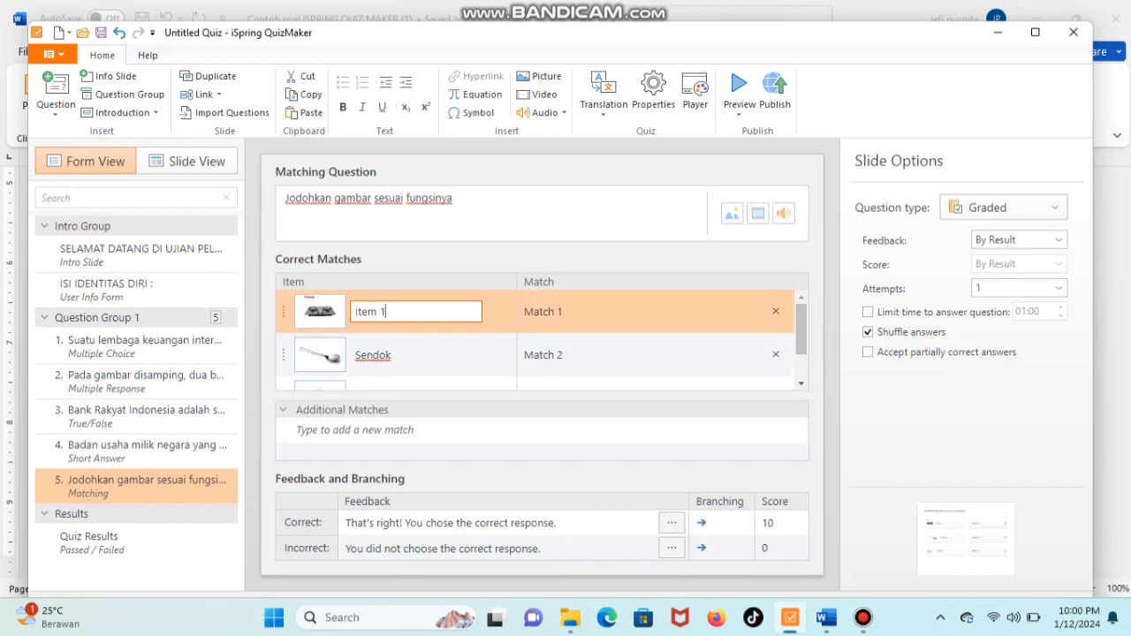
{"action": "key", "text": "BackSpace"}
{"action": "key", "text": "BackSpace"}
{"action": "key", "text": "BackSpace"}
{"action": "key", "text": "BackSpace"}
{"action": "key", "text": "BackSpace"}
{"action": "key", "text": "BackSpace"}
{"action": "key", "text": "Caps_Lock"}
{"action": "type", "text": "K"}
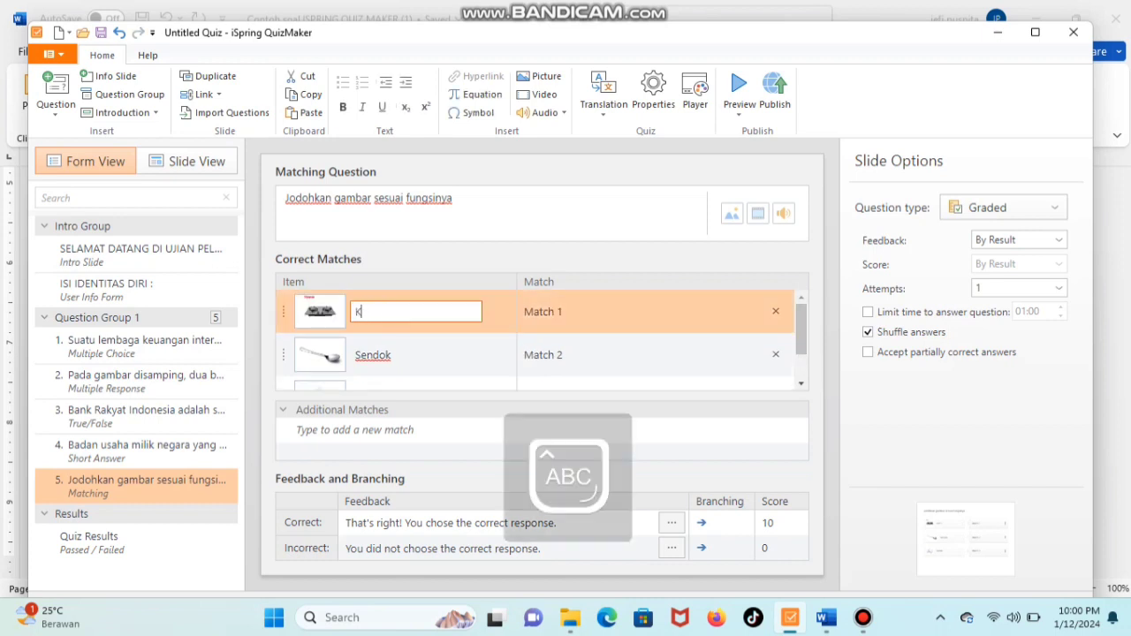
{"action": "key", "text": "Caps_Lock"}
{"action": "type", "text": "ompor"}
- Set the match text for the Kompor item to "Digunakan untuk makan"
{"action": "key", "text": "Tab"}
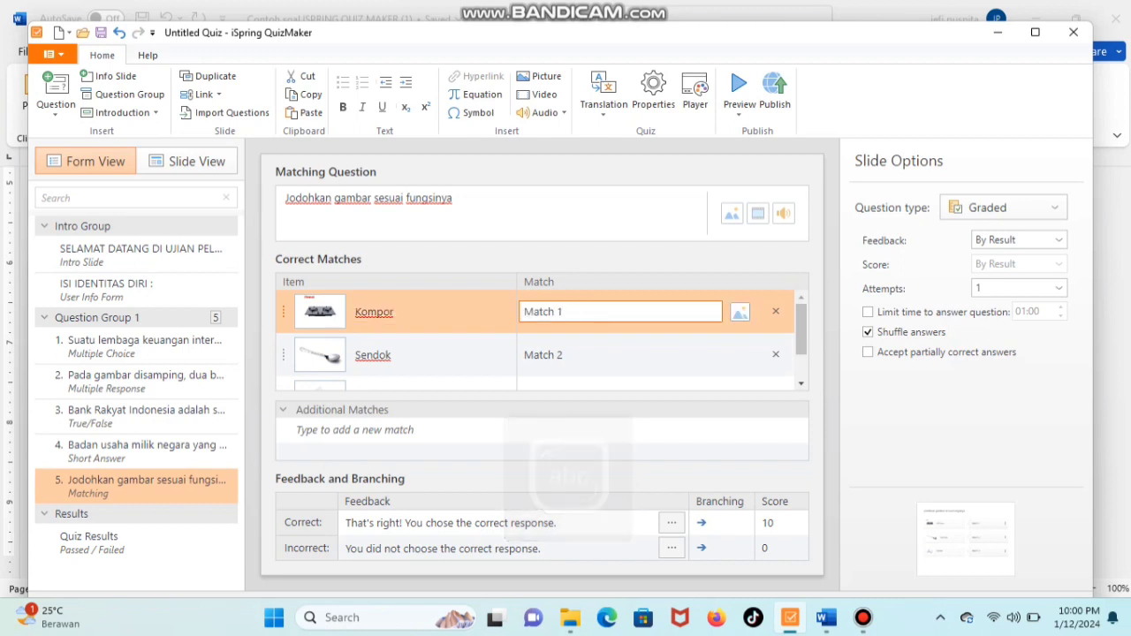
{"action": "key", "text": "BackSpace"}
{"action": "key", "text": "BackSpace"}
{"action": "key", "text": "BackSpace"}
{"action": "key", "text": "BackSpace"}
{"action": "key", "text": "BackSpace"}
{"action": "key", "text": "BackSpace"}
{"action": "key", "text": "BackSpace"}
{"action": "key", "text": "Caps_Lock"}
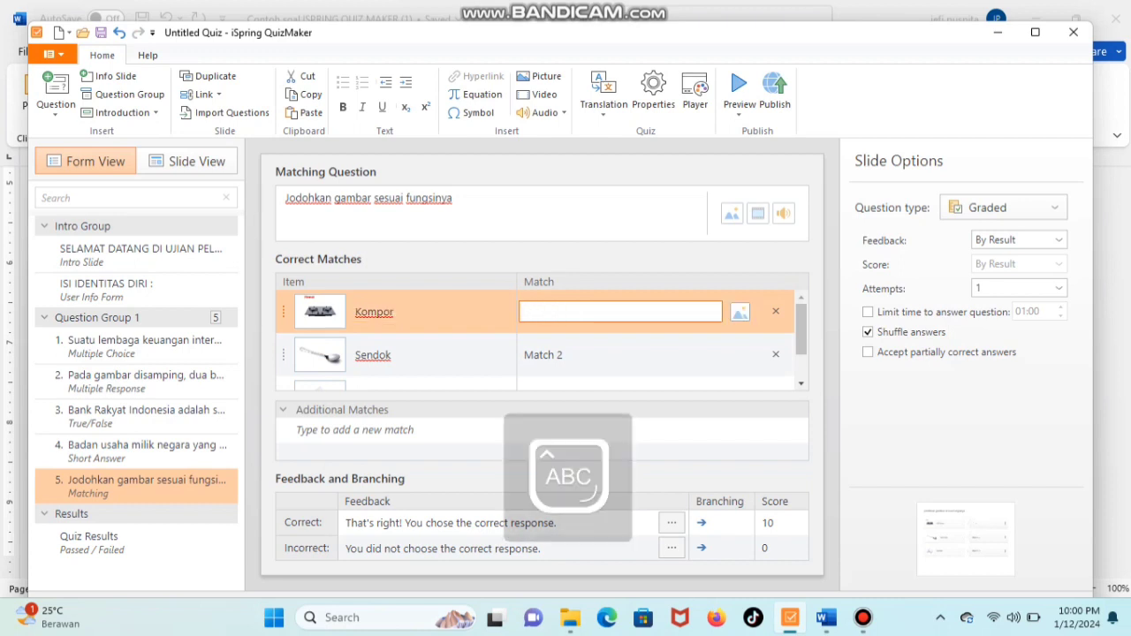
{"action": "type", "text": "D"}
{"action": "key", "text": "Caps_Lock"}
{"action": "type", "text": "igunakan untuk "}
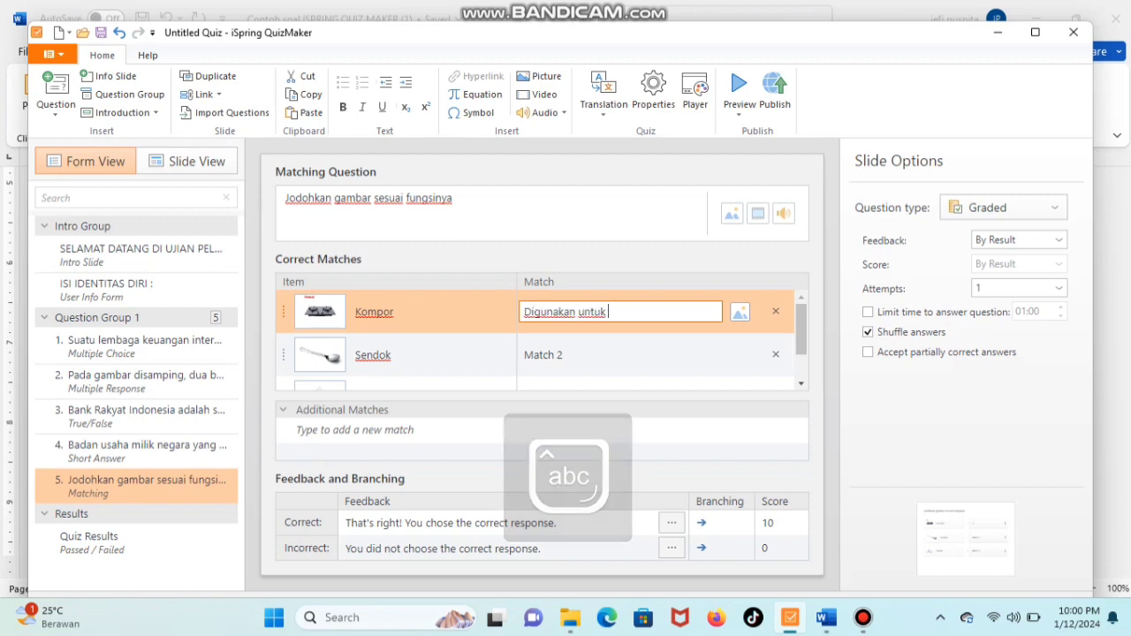
{"action": "type", "text": "makan"}
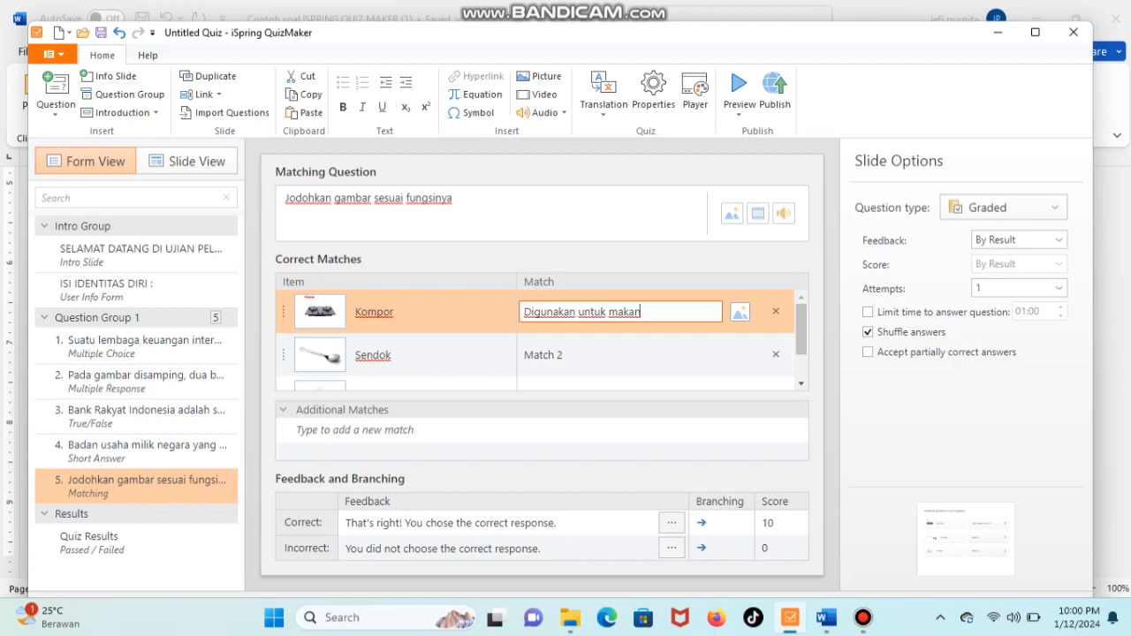
- Set the match text for the Sendok item to "digunakan untuk memasak"
{"action": "left_click", "coordinate": [563, 355]}
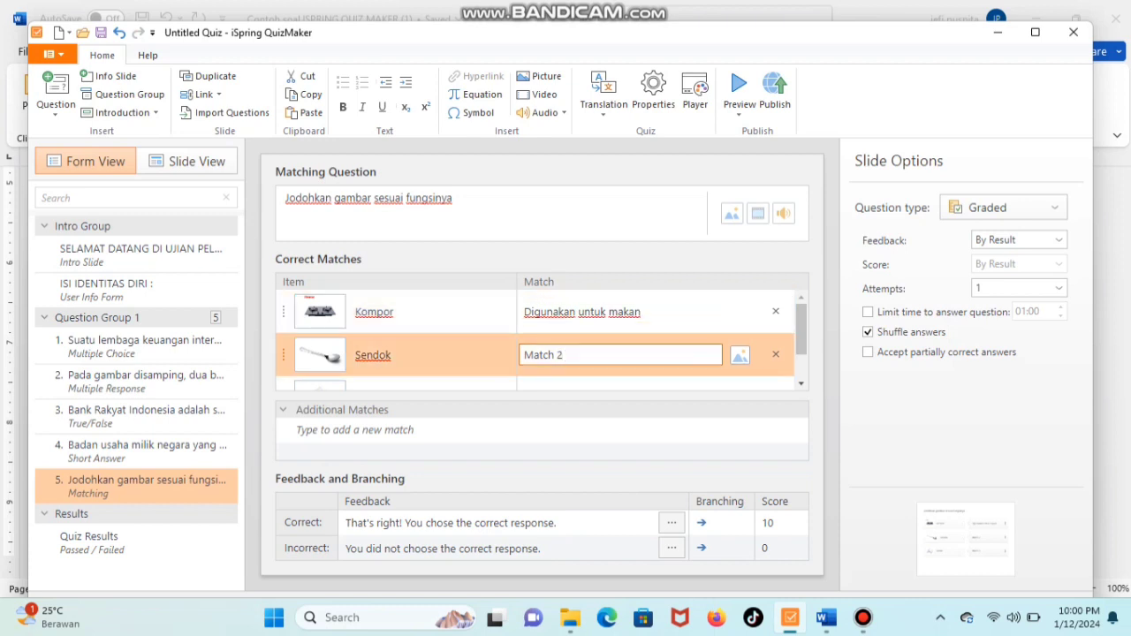
{"action": "key", "text": "BackSpace"}
{"action": "key", "text": "BackSpace"}
{"action": "key", "text": "BackSpace"}
{"action": "key", "text": "BackSpace"}
{"action": "key", "text": "BackSpace"}
{"action": "type", "text": "digunakan untuk memasak"}
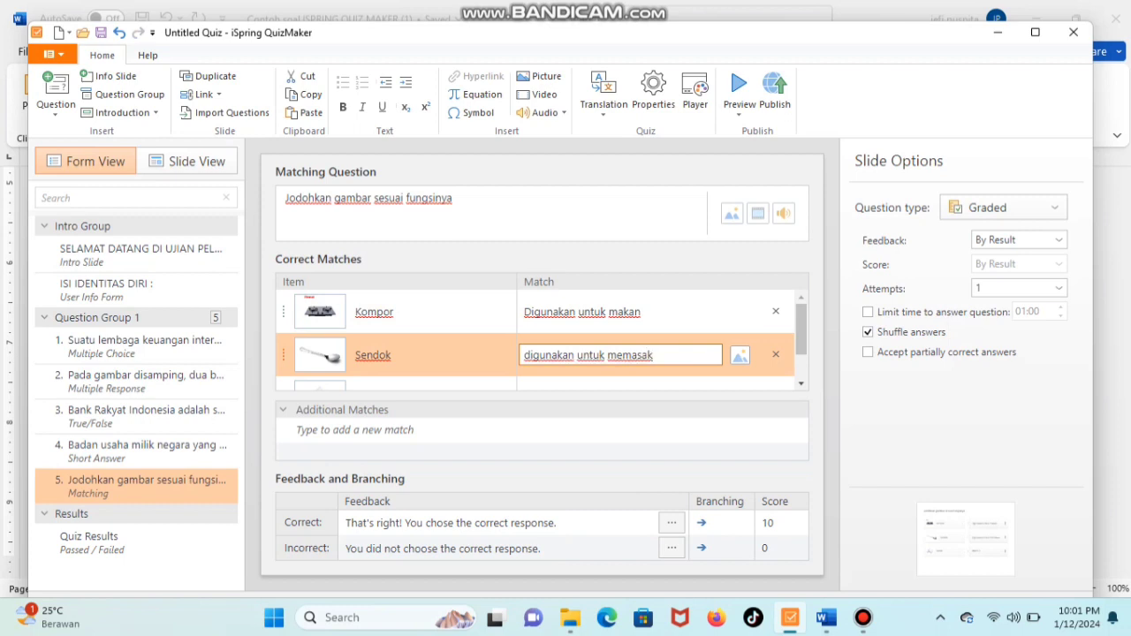
- Set the match text for the Bantal item to "digunakan untuk tidur"
{"action": "left_click_drag", "start_coordinate": [802, 330], "coordinate": [801, 355]}
{"action": "left_click", "coordinate": [575, 345]}
{"action": "key", "text": "BackSpace"}
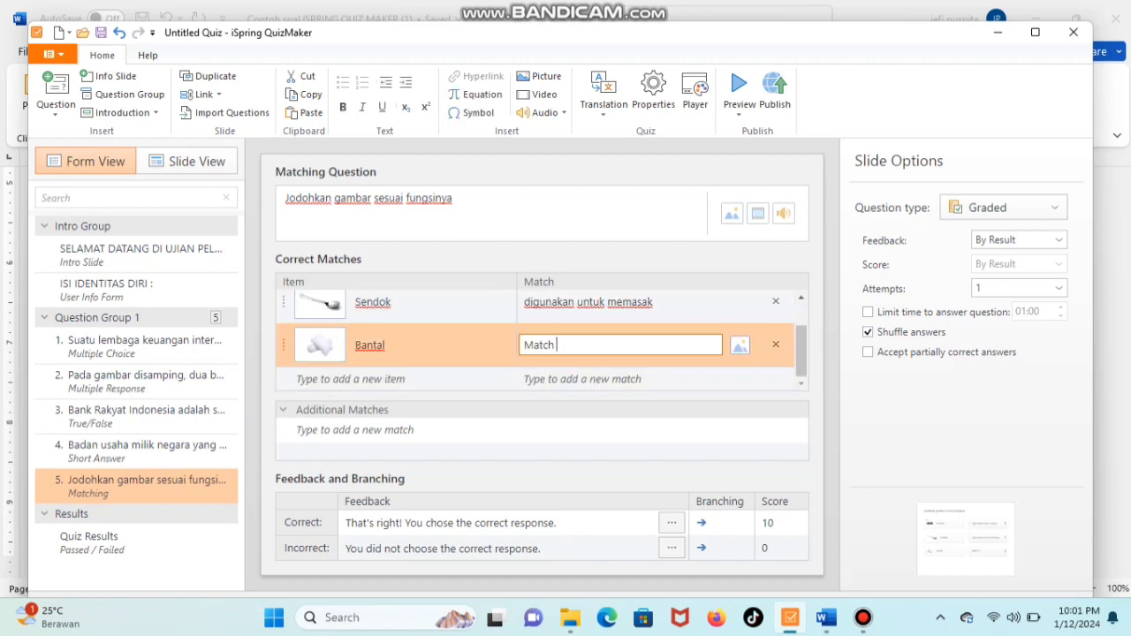
{"action": "key", "text": "BackSpace"}
{"action": "key", "text": "BackSpace"}
{"action": "key", "text": "BackSpace"}
{"action": "key", "text": "BackSpace"}
{"action": "key", "text": "BackSpace"}
{"action": "key", "text": "BackSpace"}
{"action": "type", "text": "digunakan untuk tidur"}
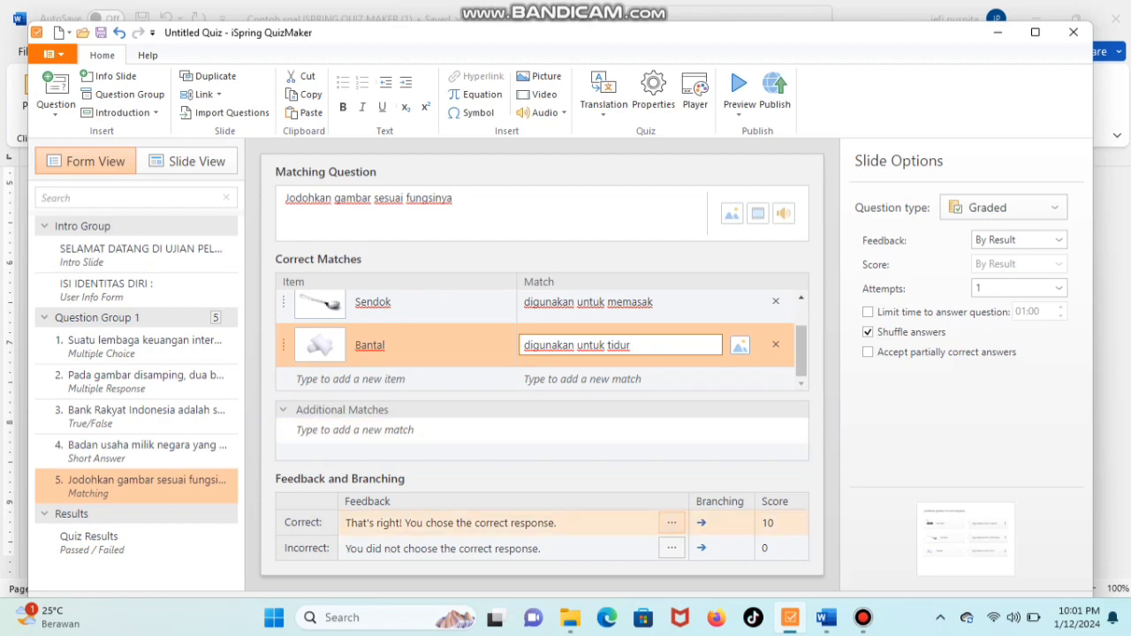
- Change the Matching question's feedback for a correct answer to "JAWABAN BENAR!!!"
{"action": "left_click", "coordinate": [570, 523]}
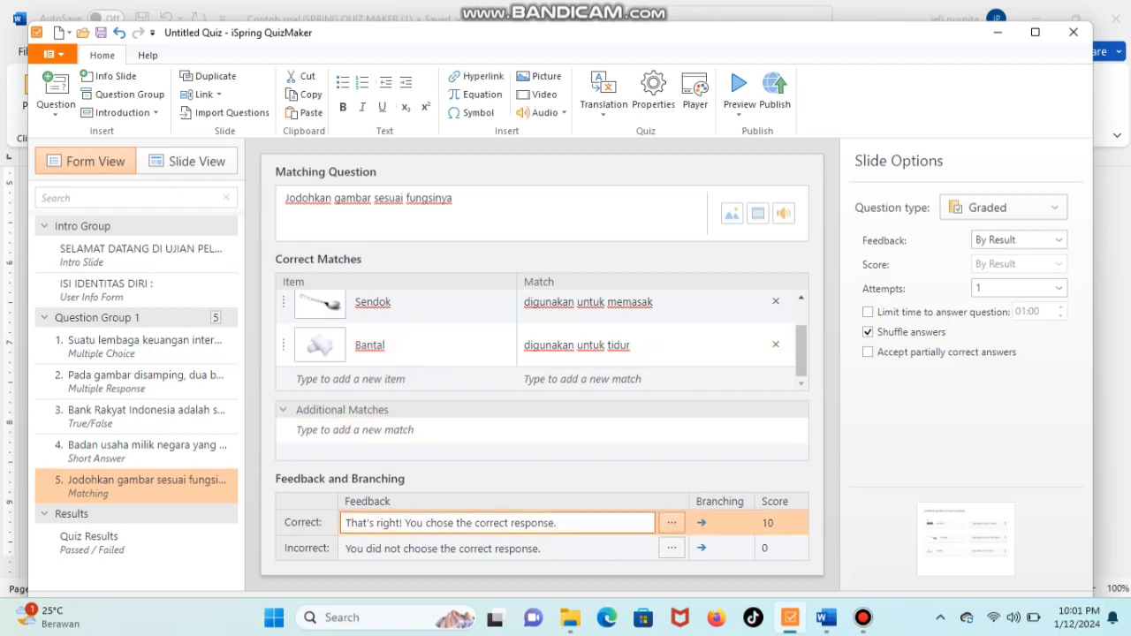
{"action": "key", "text": "ctrl+shift+Left"}
{"action": "key", "text": "ctrl+shift+Left"}
{"action": "key", "text": "ctrl+shift+Left"}
{"action": "key", "text": "ctrl+shift+Left"}
{"action": "key", "text": "ctrl+shift+Left"}
{"action": "key", "text": "ctrl+shift+Left"}
{"action": "key", "text": "ctrl+shift+Left"}
{"action": "key", "text": "BackSpace"}
{"action": "key", "text": "Caps_Lock"}
{"action": "type", "text": "JA"}
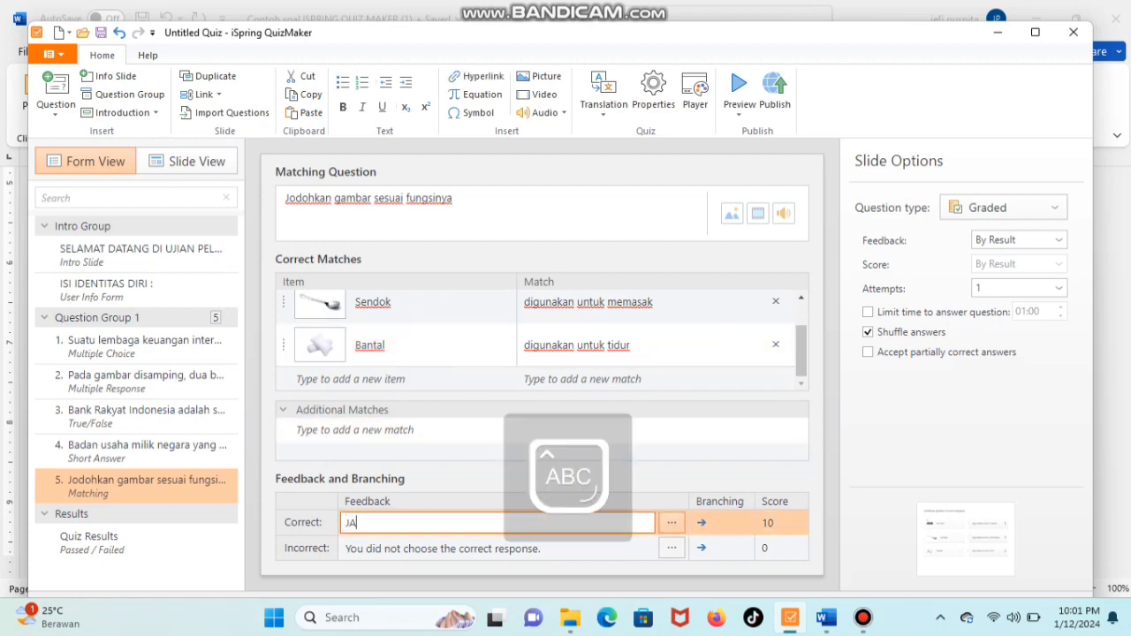
{"action": "type", "text": "WABAN BENAR!!"}
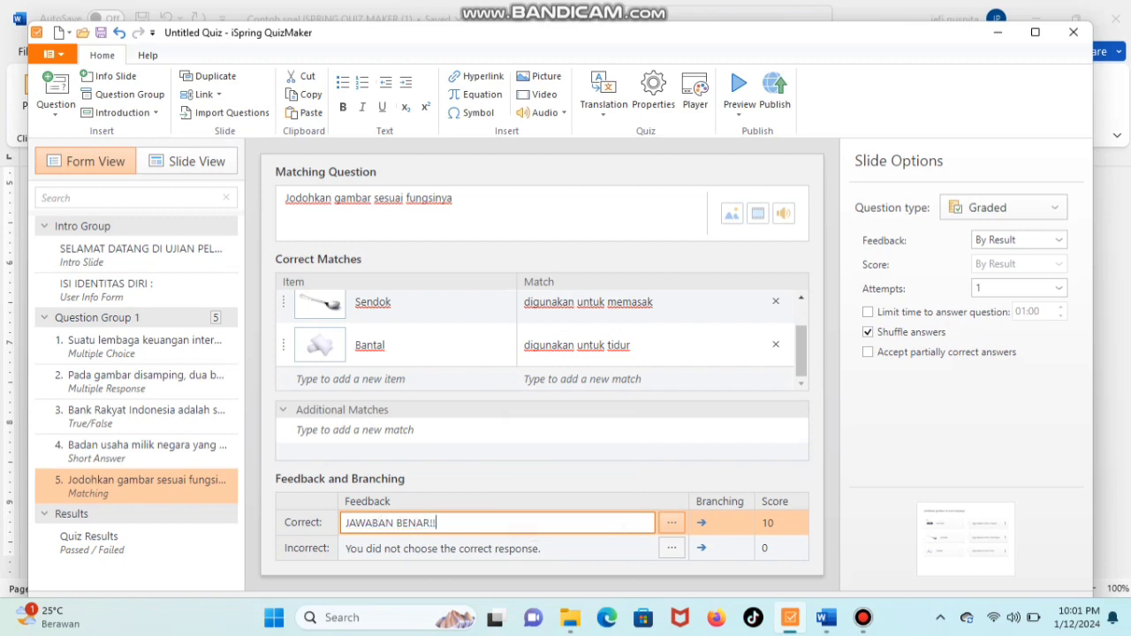
{"action": "type", "text": "!"}
- Change the Matching question's feedback for an incorrect answer to "JAWABAN SALAH!!!"
{"action": "left_click", "coordinate": [541, 549]}
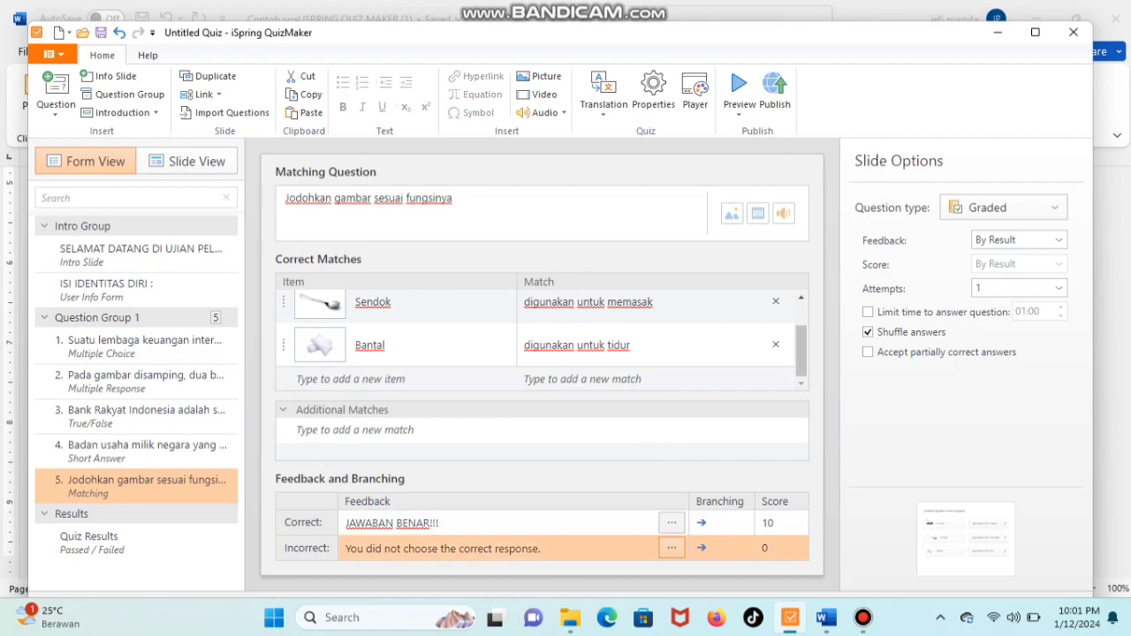
{"action": "left_click", "coordinate": [541, 549]}
{"action": "left_click_drag", "start_coordinate": [541, 549], "coordinate": [345, 549]}
{"action": "key", "text": "BackSpace"}
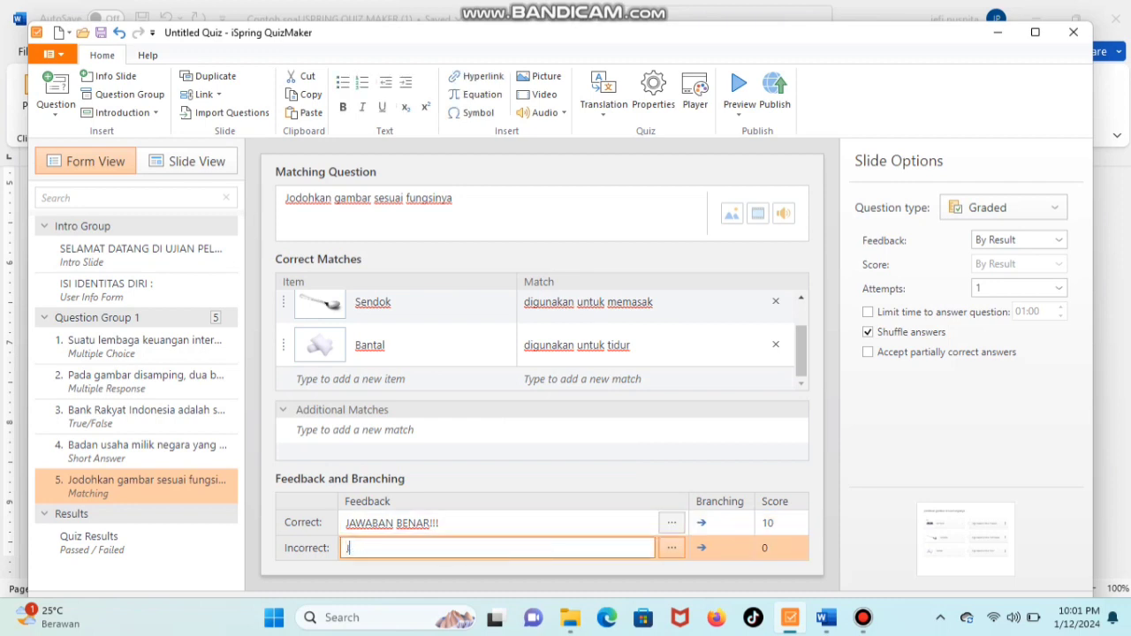
{"action": "type", "text": "JAWABAN SALAH!!!"}
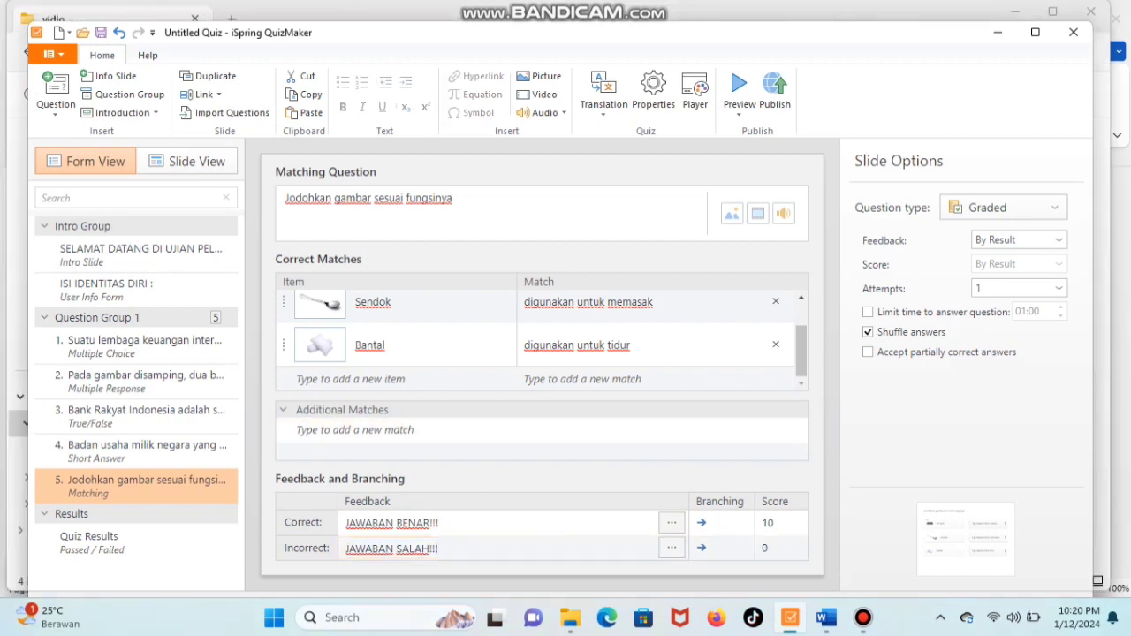
- Add a Hotspot question after the Matching question and clear its placeholder question text
{"action": "left_click", "coordinate": [55, 99]}
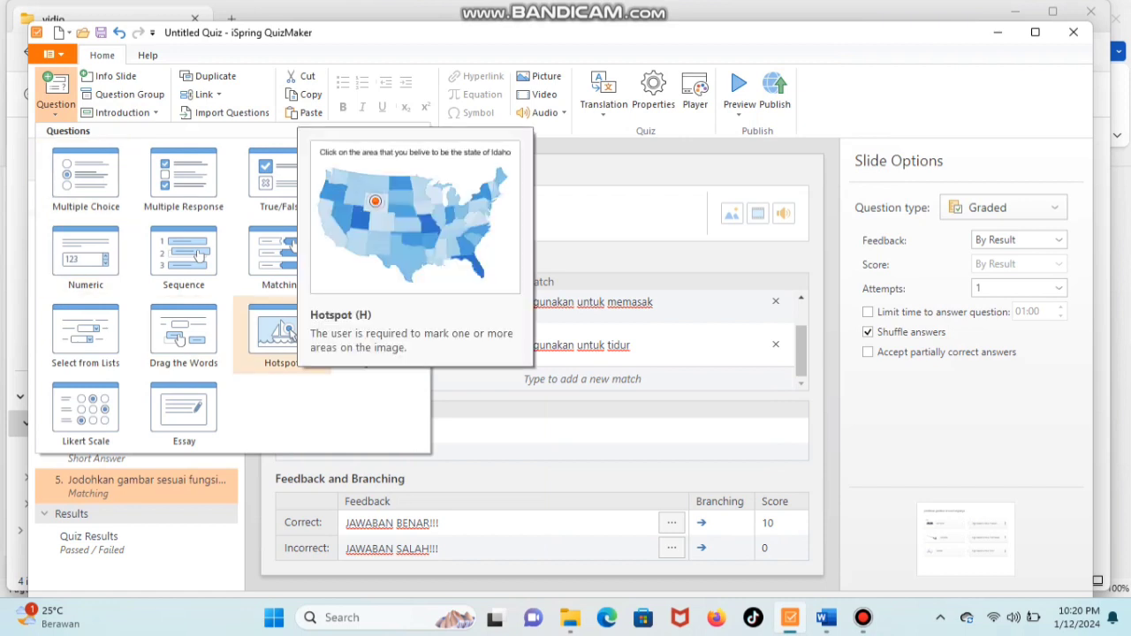
{"action": "left_click", "coordinate": [281, 336]}
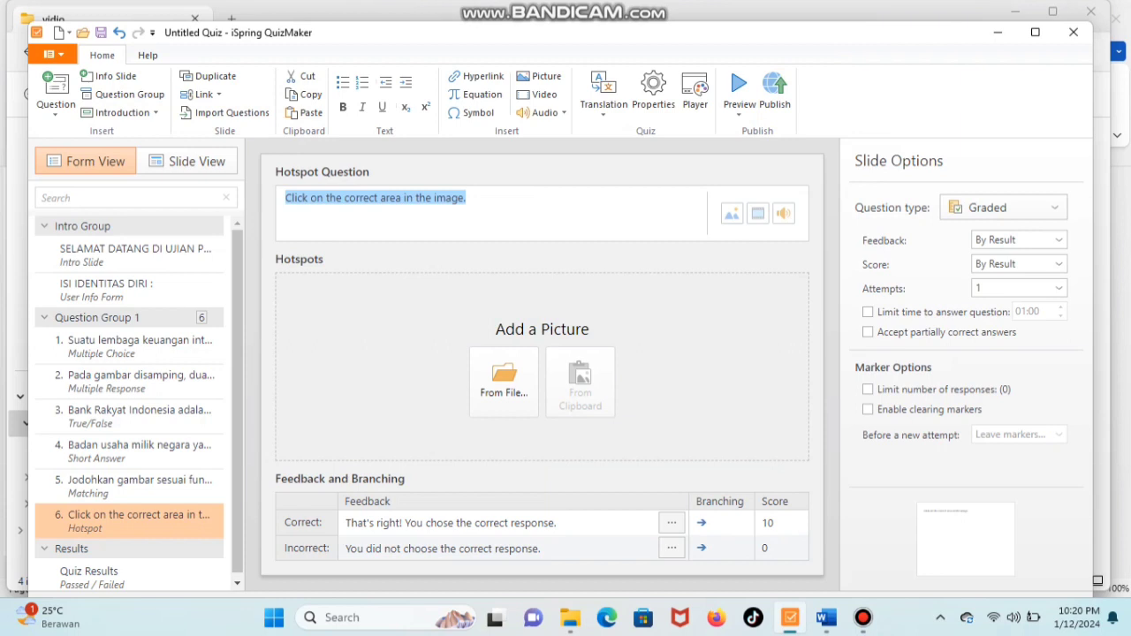
{"action": "key", "text": "BackSpace"}
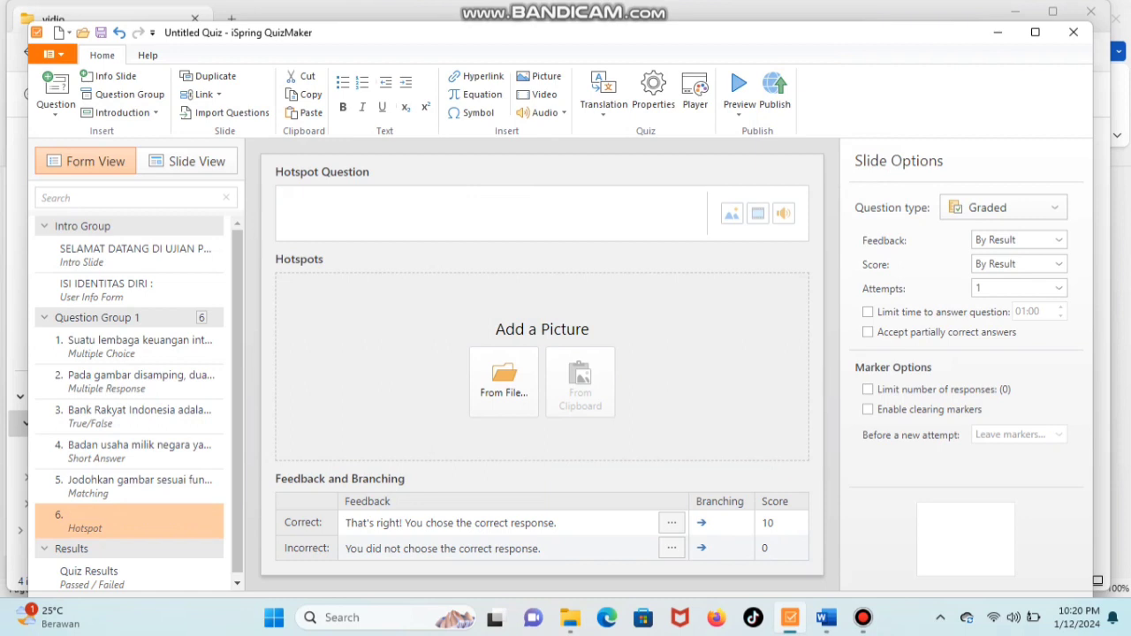
- Copy the Hotspot question "manakah gambar dibawah ini yang menunjukan gambar pasar tradisional?" from the Word document into the quiz's question text, restoring its first letter
{"action": "left_click", "coordinate": [826, 618]}
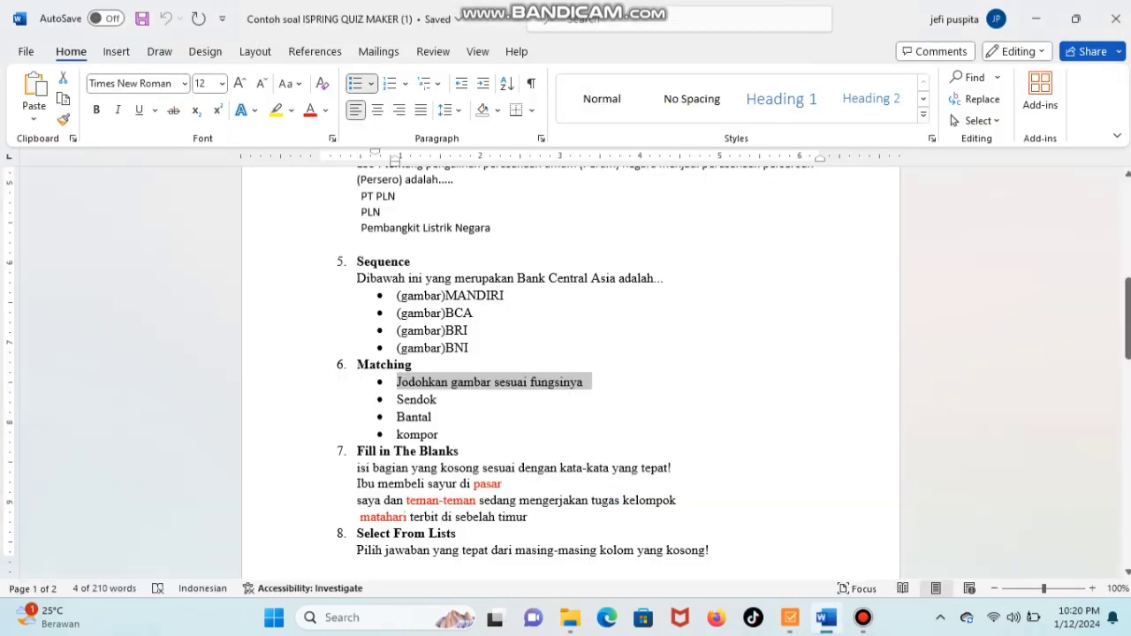
{"action": "left_click_drag", "start_coordinate": [1127, 319], "coordinate": [1127, 407]}
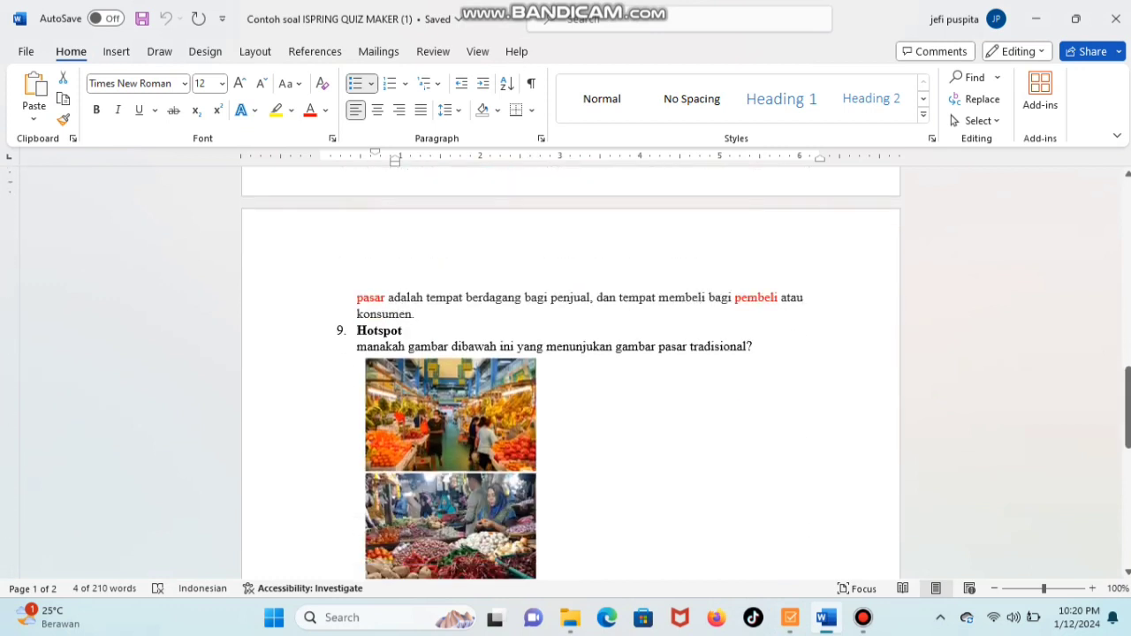
{"action": "left_click_drag", "start_coordinate": [366, 346], "coordinate": [760, 346]}
{"action": "key", "text": "ctrl+c"}
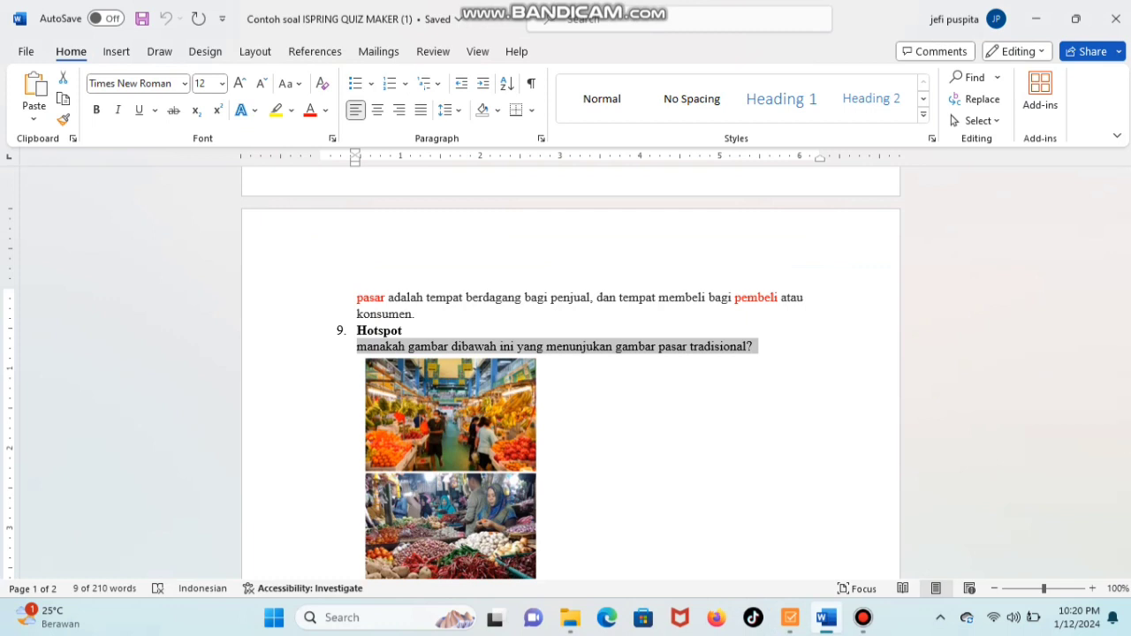
{"action": "left_click", "coordinate": [790, 618]}
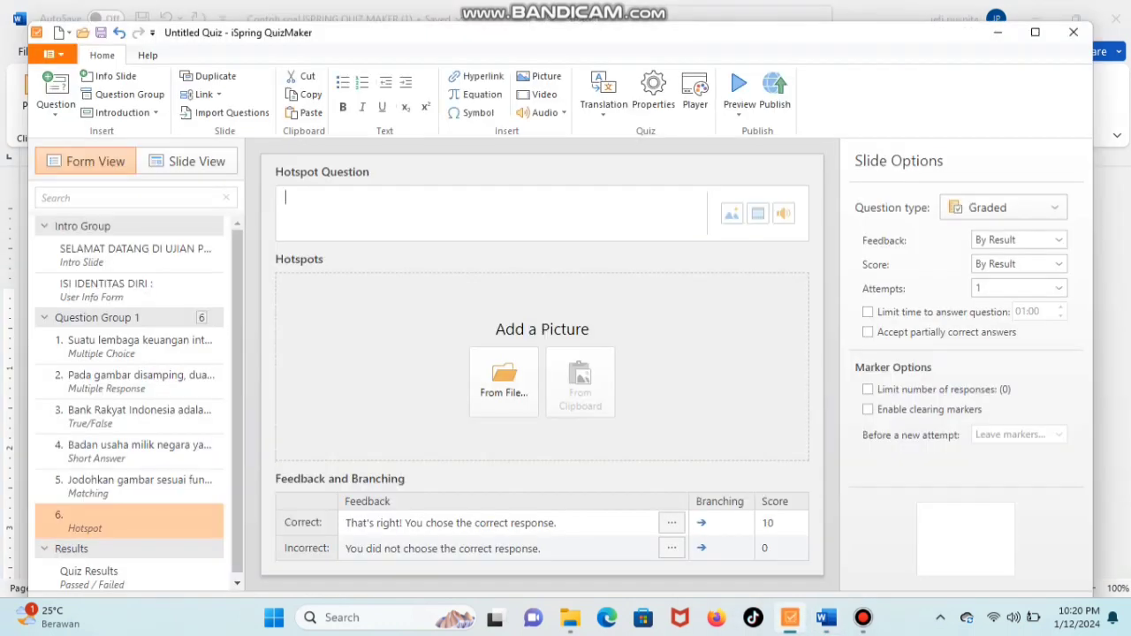
{"action": "key", "text": "ctrl+v"}
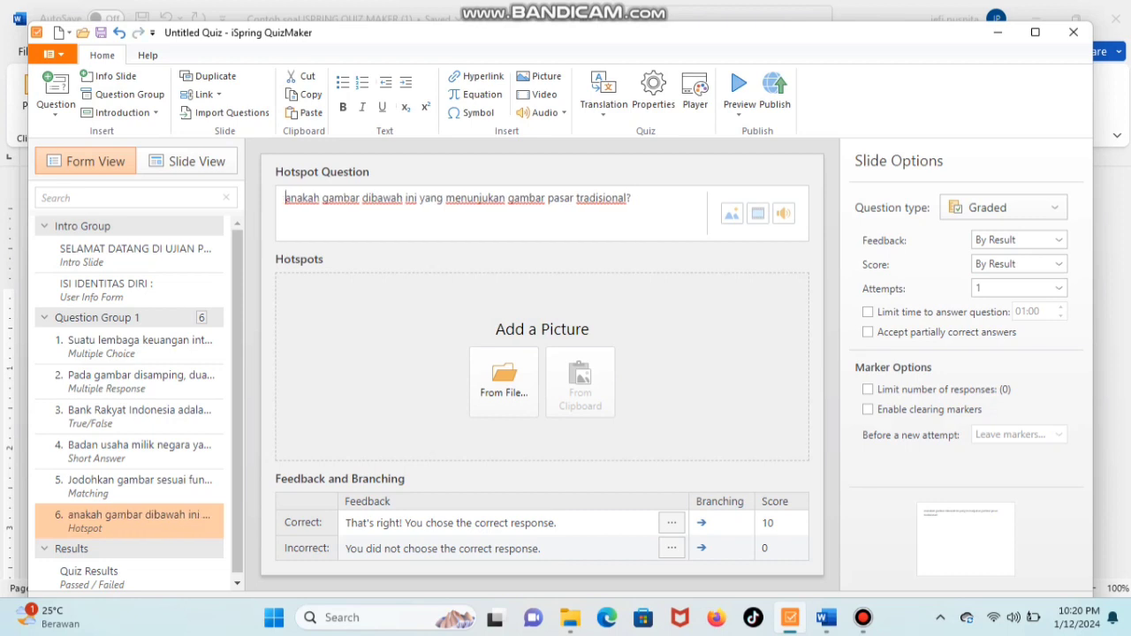
{"action": "key", "text": "Caps_Lock"}
{"action": "key", "text": "Caps_Lock"}
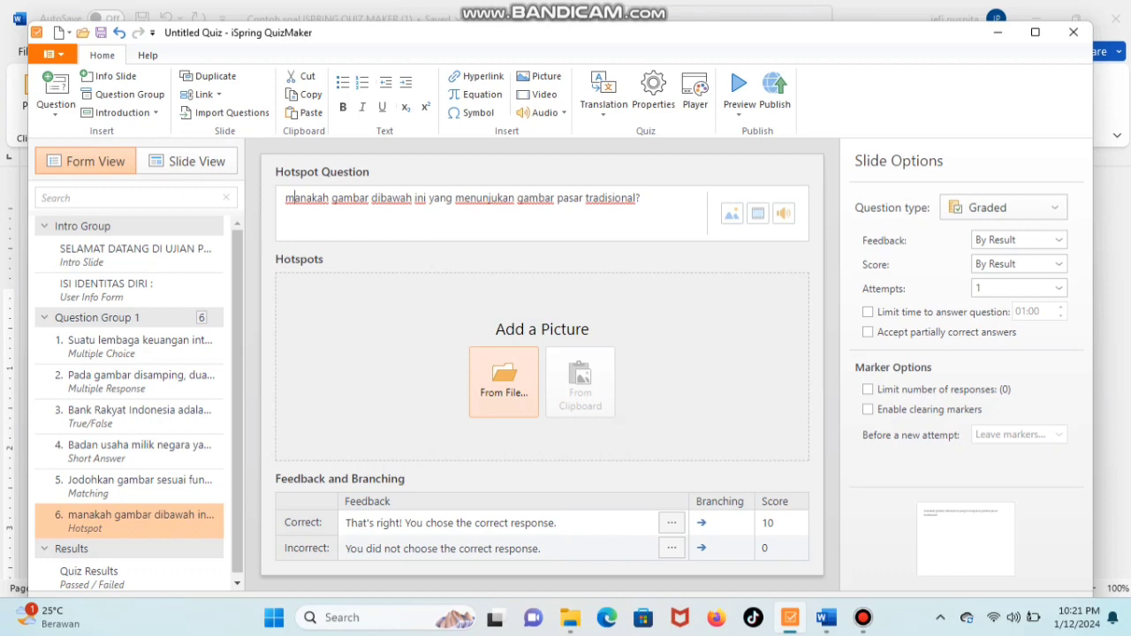
- Add the picture with the two market photos to the Hotspot question and draw a rectangular hotspot over its lower photo
{"action": "left_click", "coordinate": [503, 382]}
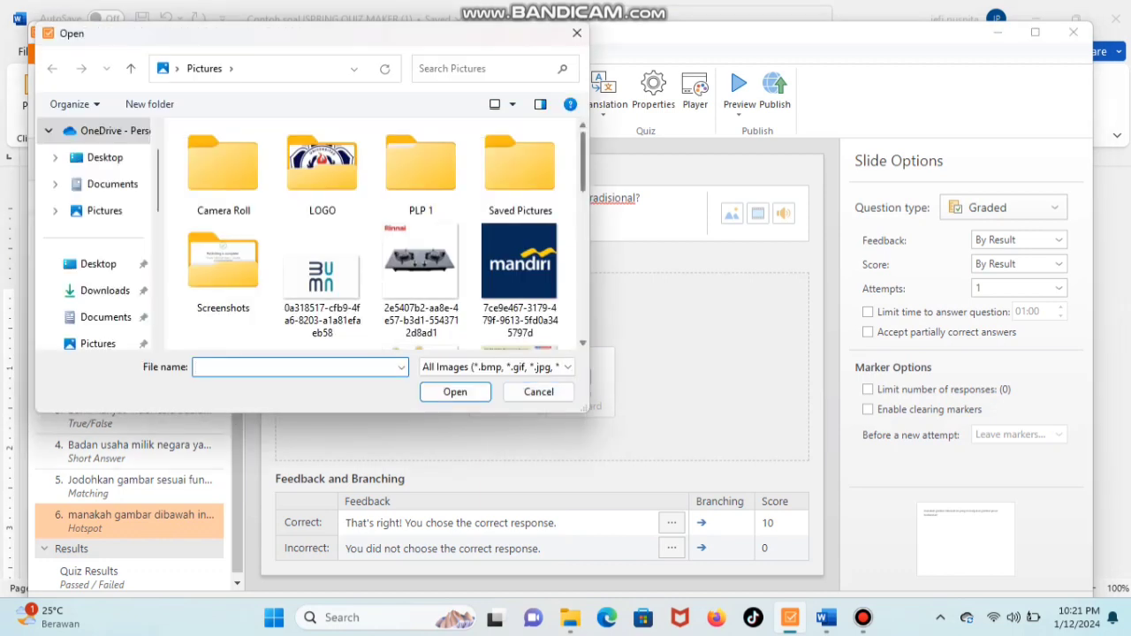
{"action": "scroll", "coordinate": [321, 239], "scroll_direction": "down", "scroll_amount": 8}
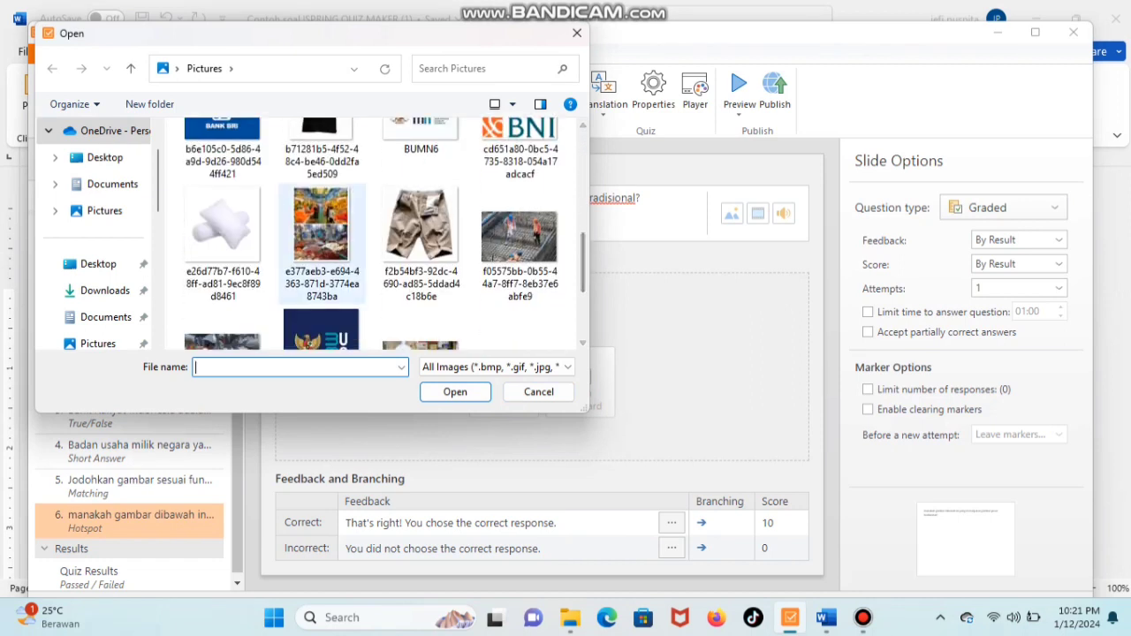
{"action": "left_click", "coordinate": [321, 235]}
{"action": "left_click", "coordinate": [454, 391]}
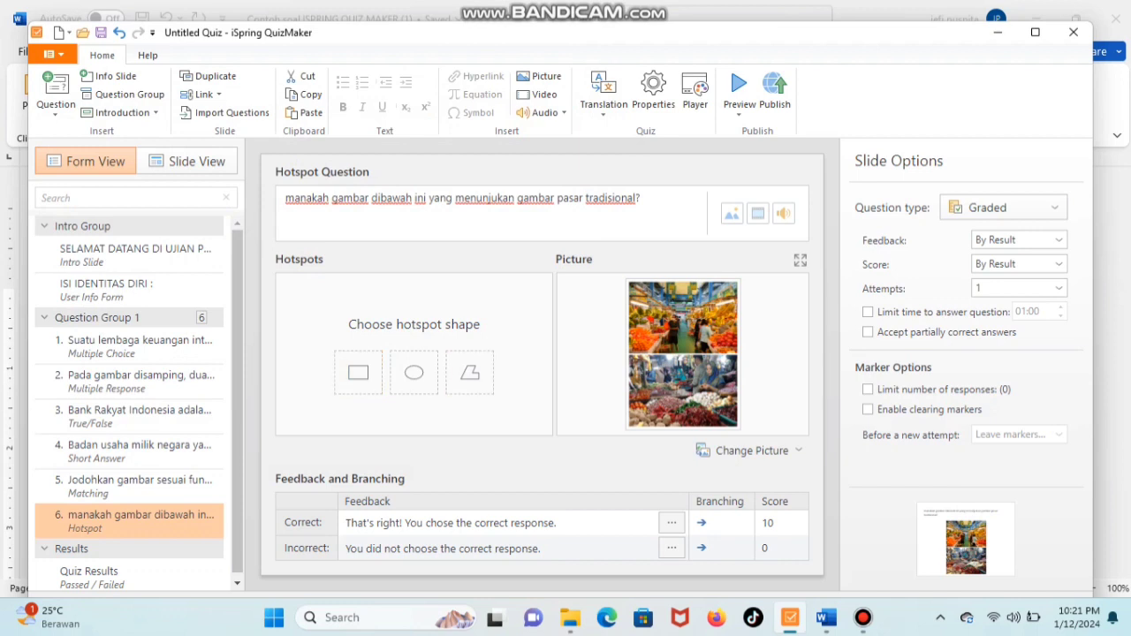
{"action": "left_click", "coordinate": [358, 372]}
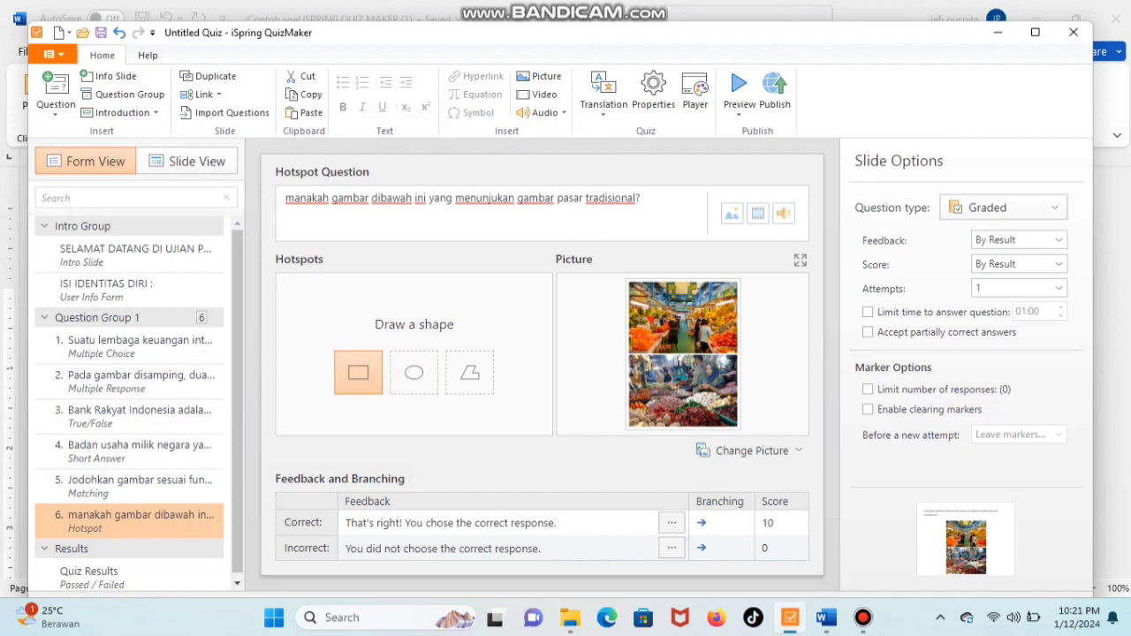
{"action": "left_click_drag", "start_coordinate": [629, 356], "coordinate": [737, 423]}
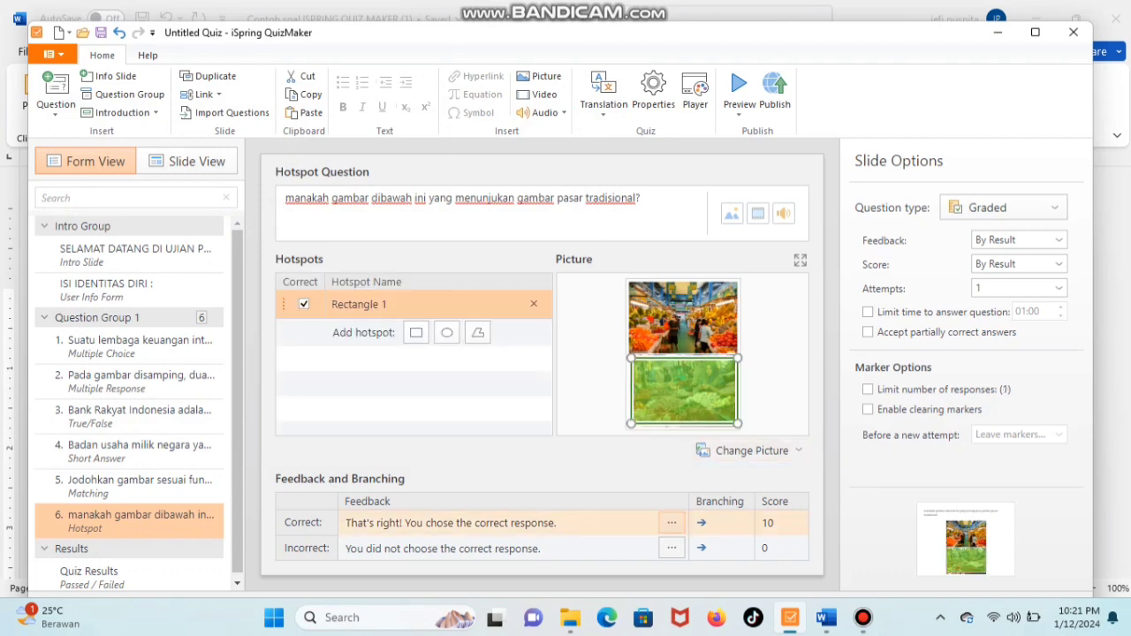
- Change the Hotspot question's feedback for a correct answer to "JAWABAN BENAR!!!"
{"action": "left_click", "coordinate": [559, 523]}
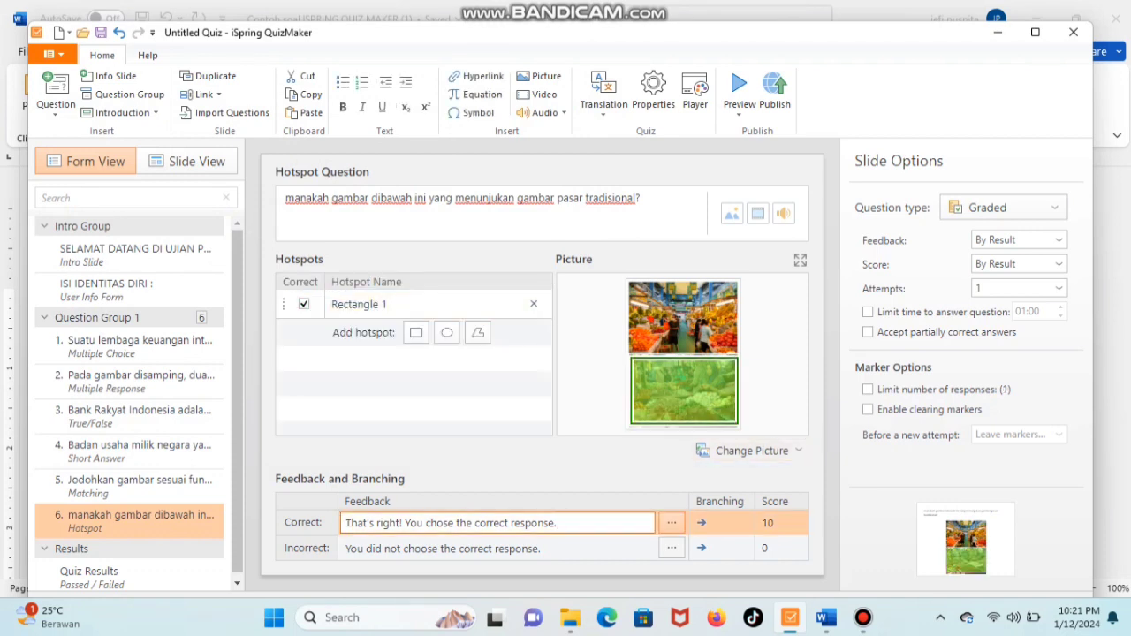
{"action": "key", "text": "ctrl+shift+Left"}
{"action": "key", "text": "ctrl+shift+Left"}
{"action": "key", "text": "ctrl+shift+Left"}
{"action": "key", "text": "ctrl+shift+Left"}
{"action": "key", "text": "ctrl+shift+Left"}
{"action": "key", "text": "ctrl+shift+Left"}
{"action": "key", "text": "ctrl+shift+Left"}
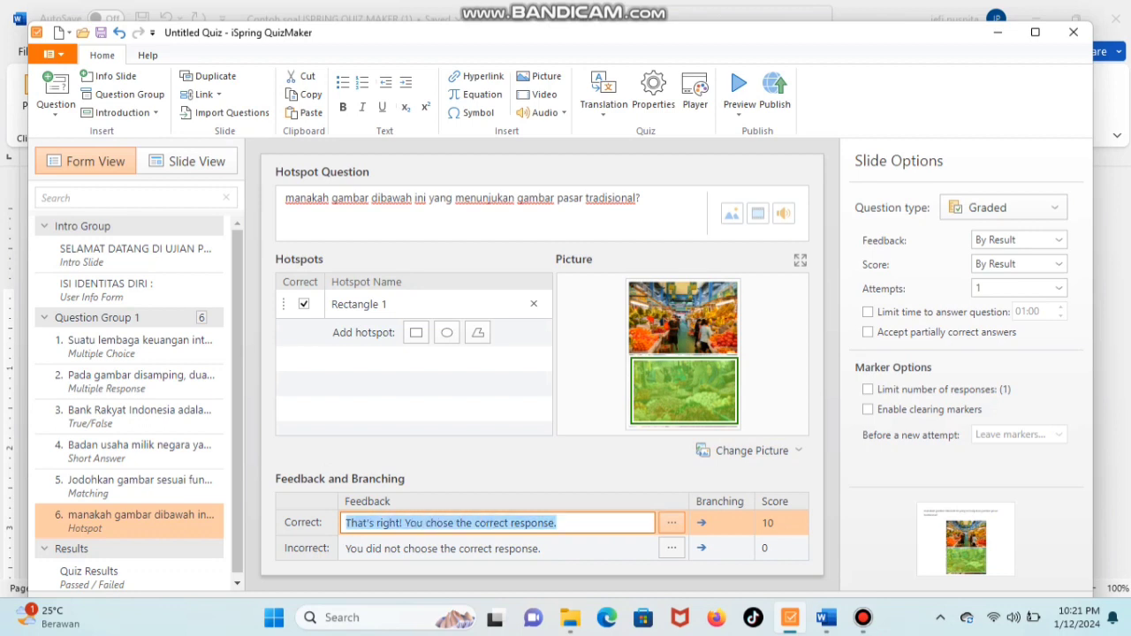
{"action": "key", "text": "BackSpace"}
{"action": "type", "text": "JAWAB"}
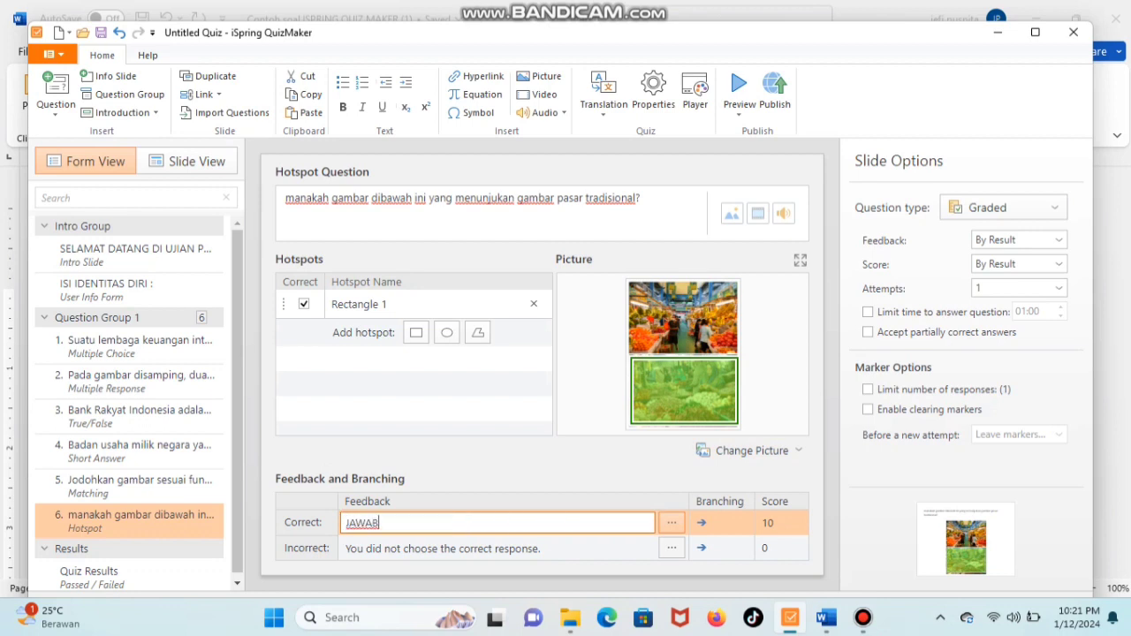
{"action": "type", "text": "AN BENAR!!!"}
- Change the Hotspot question's feedback for an incorrect answer to "JAWABAN SALAH!!!"
{"action": "left_click", "coordinate": [542, 549]}
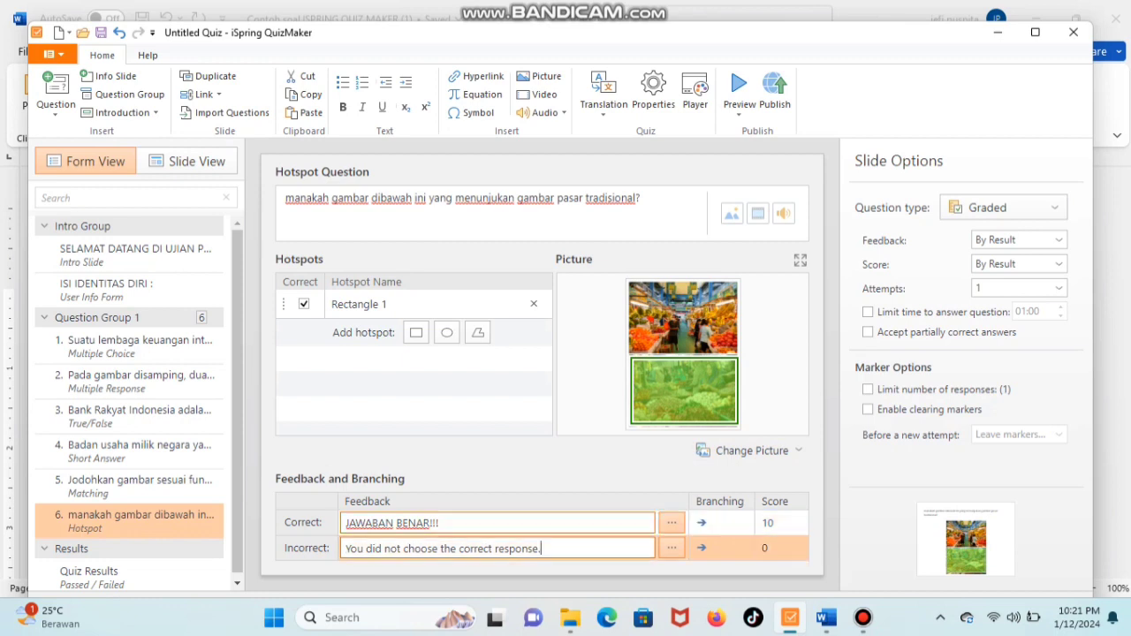
{"action": "left_click_drag", "start_coordinate": [542, 549], "coordinate": [344, 549]}
{"action": "type", "text": "JAWA"}
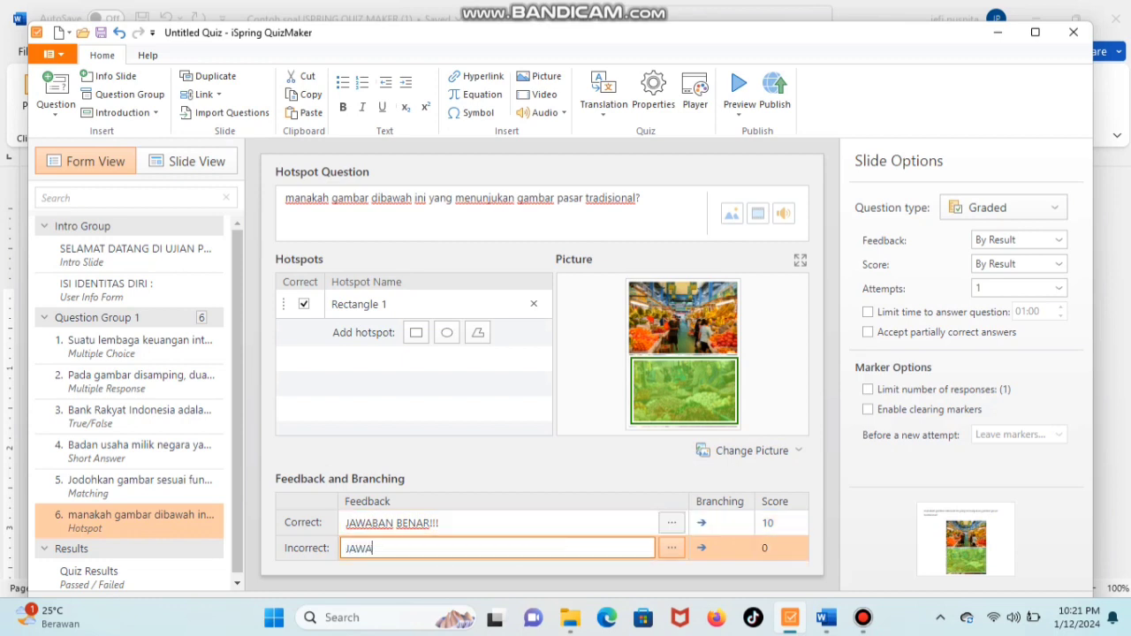
{"action": "type", "text": "BAN SALAH!!!"}
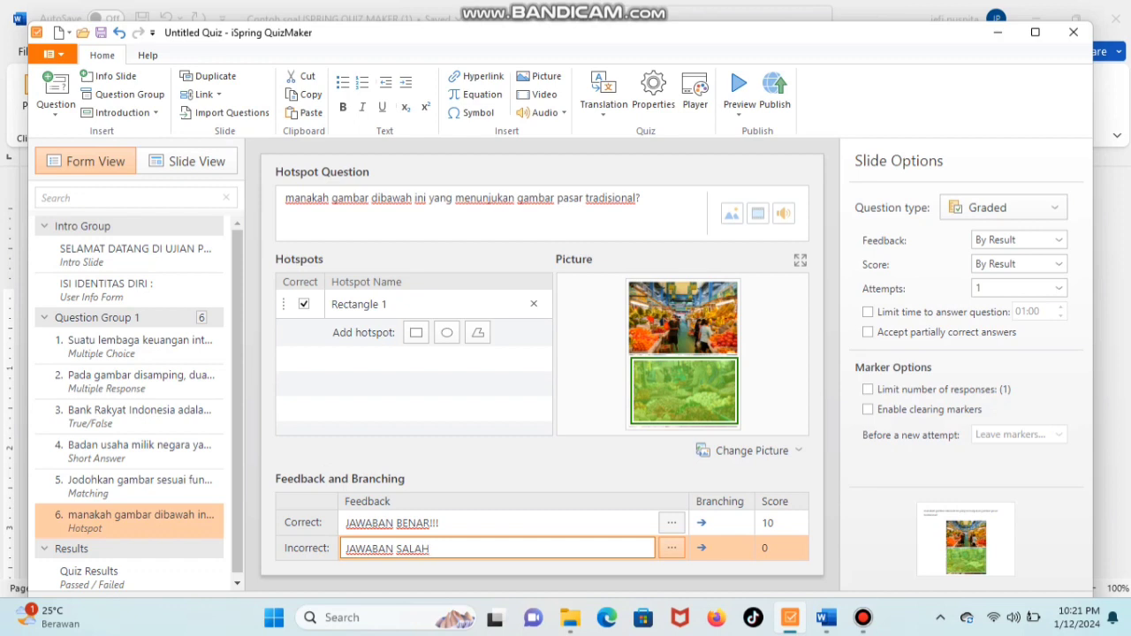
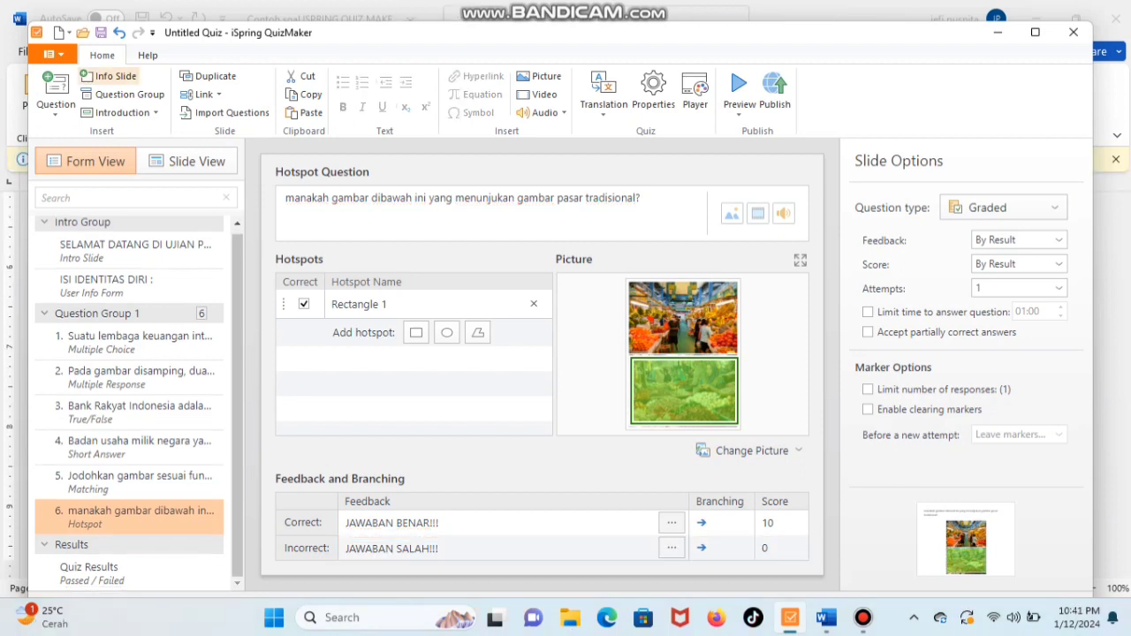
- Add a Sequence question after the Hotspot question and clear its placeholder question text
{"action": "left_click", "coordinate": [55, 92]}
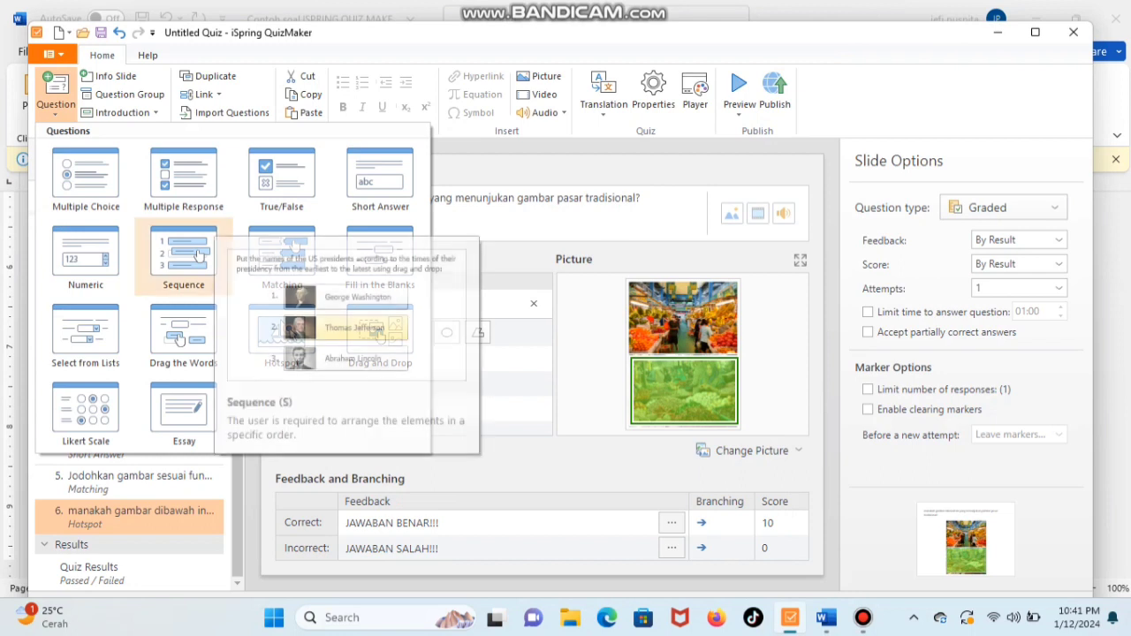
{"action": "left_click", "coordinate": [183, 257]}
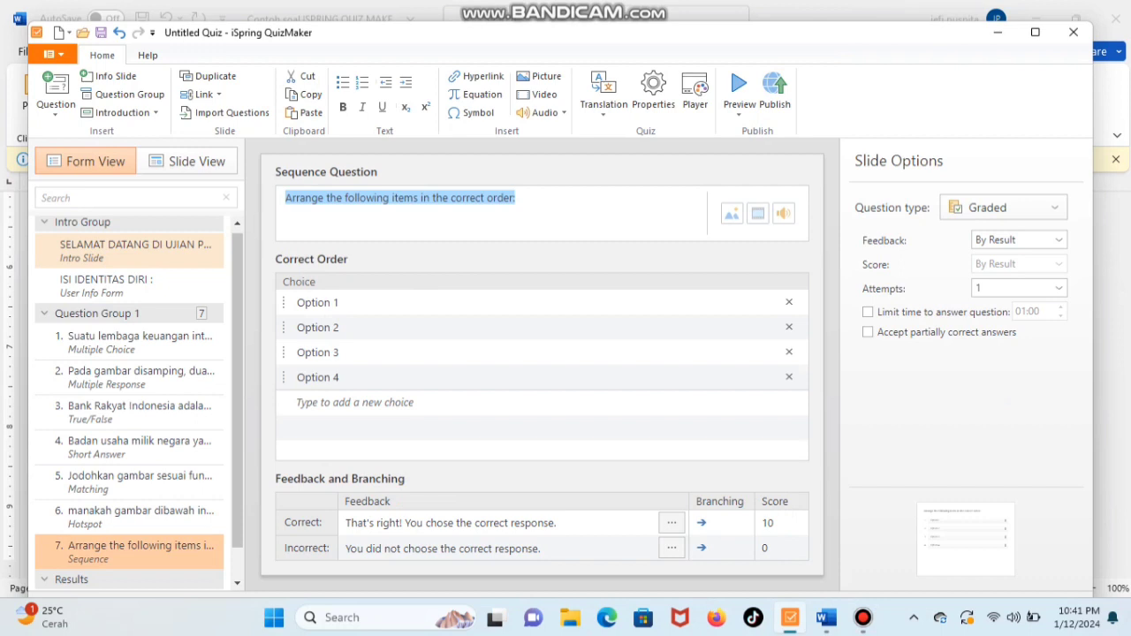
{"action": "left_click", "coordinate": [516, 199]}
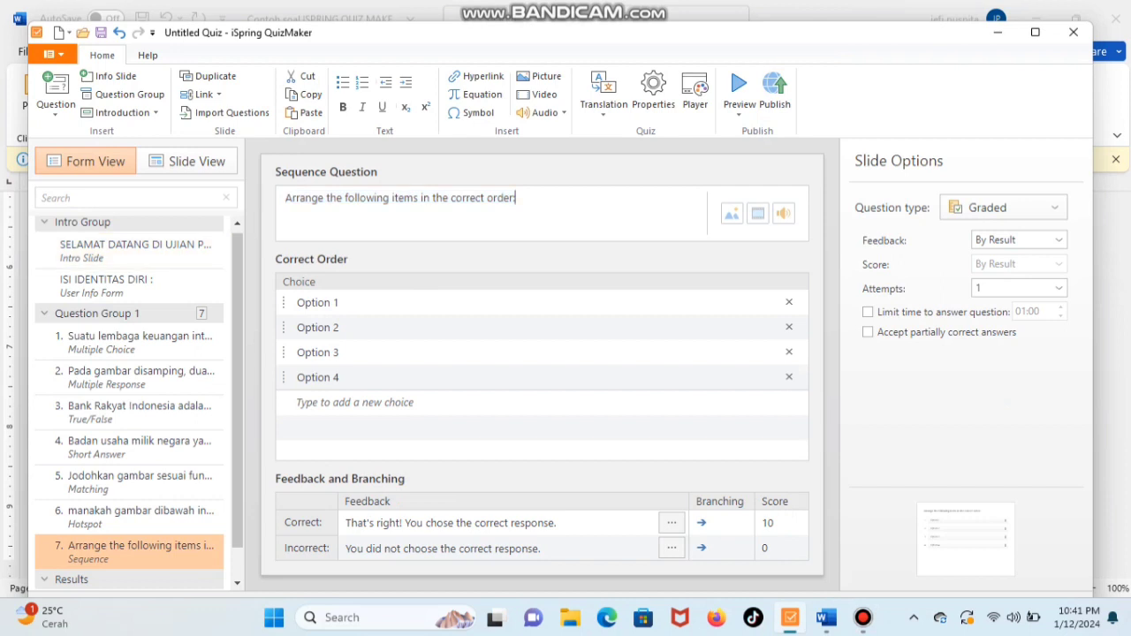
{"action": "left_click_drag", "start_coordinate": [516, 198], "coordinate": [285, 197]}
{"action": "key", "text": "BackSpace"}
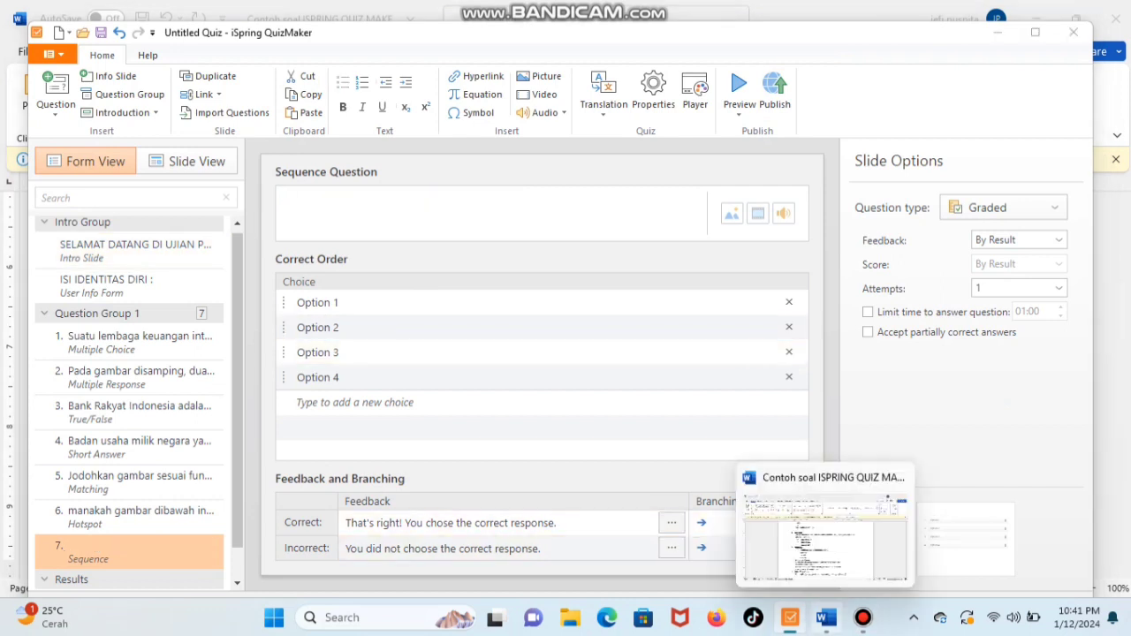
- Copy "Urutkan gambar dibawah sesuai dengan namanya : BCA, BRI, Mandiri, BNI" from the Word document into the Sequence question's text in QuizMaker
{"action": "left_click", "coordinate": [826, 618]}
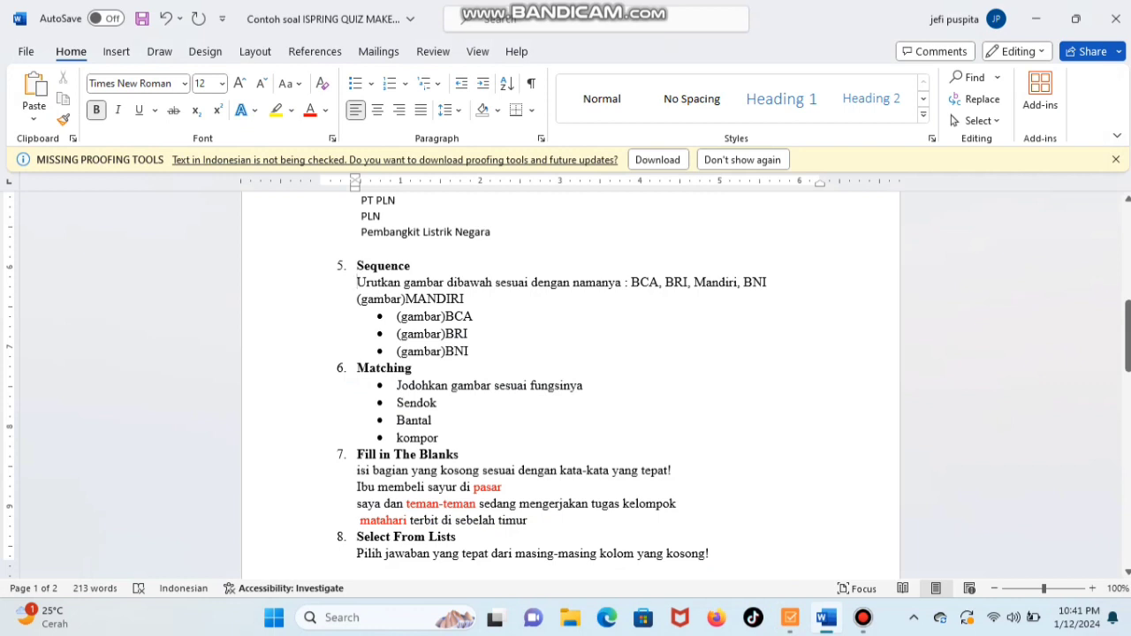
{"action": "left_click_drag", "start_coordinate": [770, 282], "coordinate": [357, 282]}
{"action": "key", "text": "ctrl+c"}
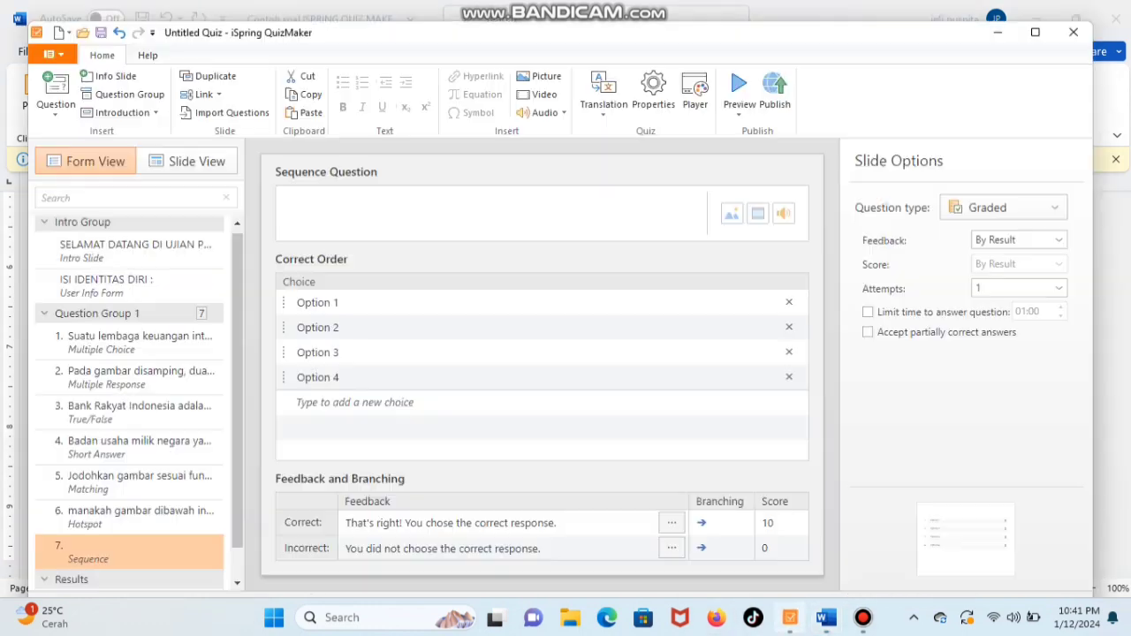
{"action": "left_click", "coordinate": [790, 618]}
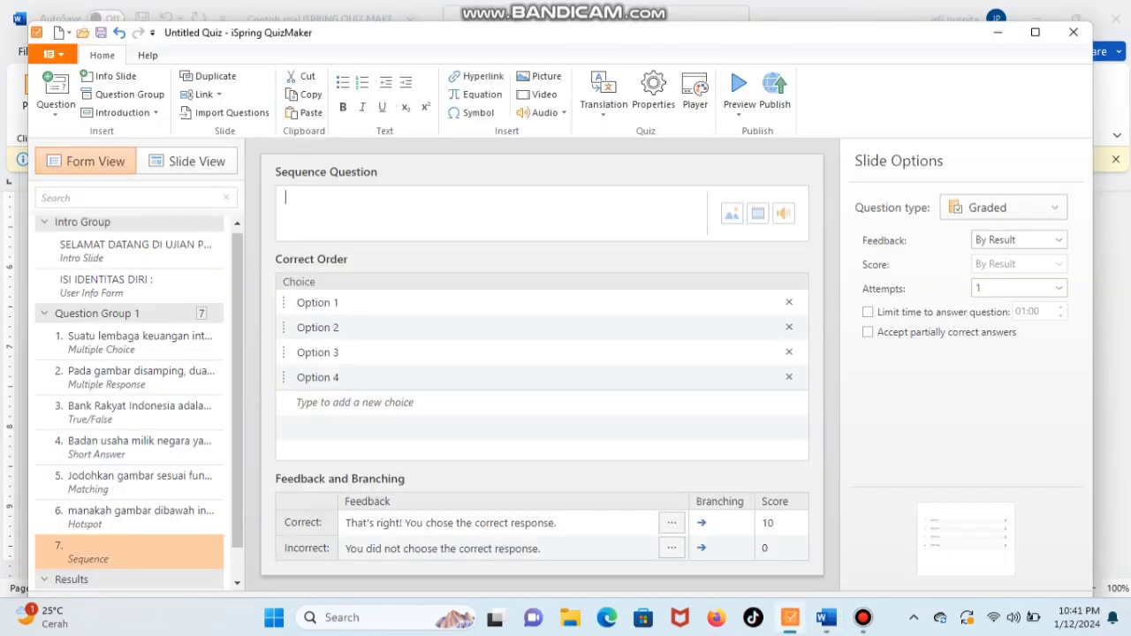
{"action": "key", "text": "ctrl+v"}
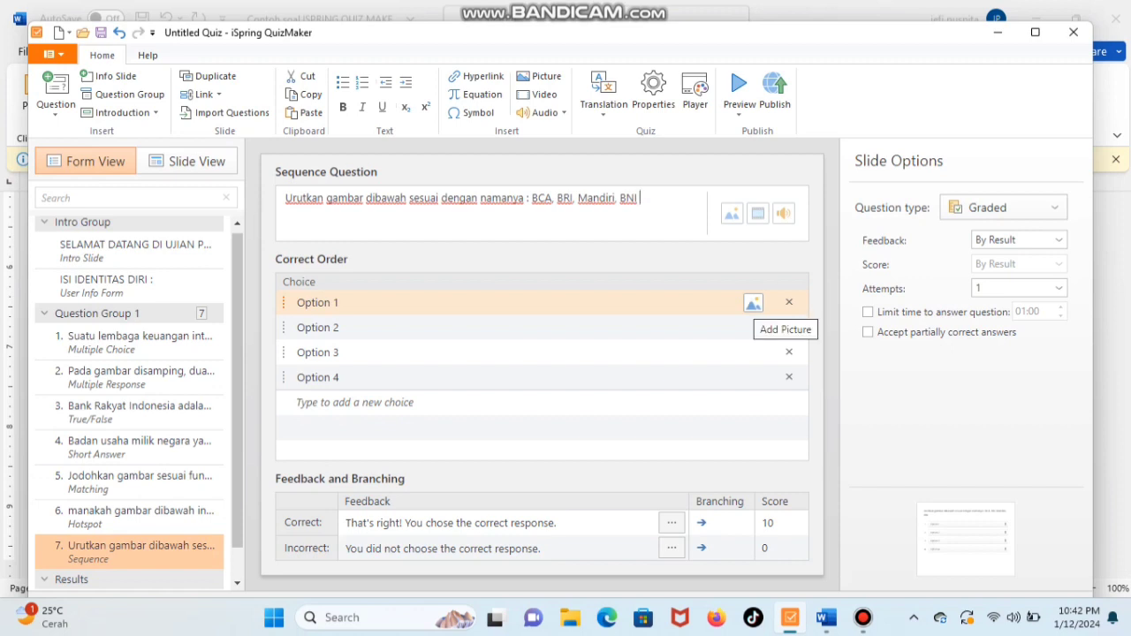
- Add the BCA logo picture "th" to the first choice of the Sequence question
{"action": "left_click", "coordinate": [752, 303]}
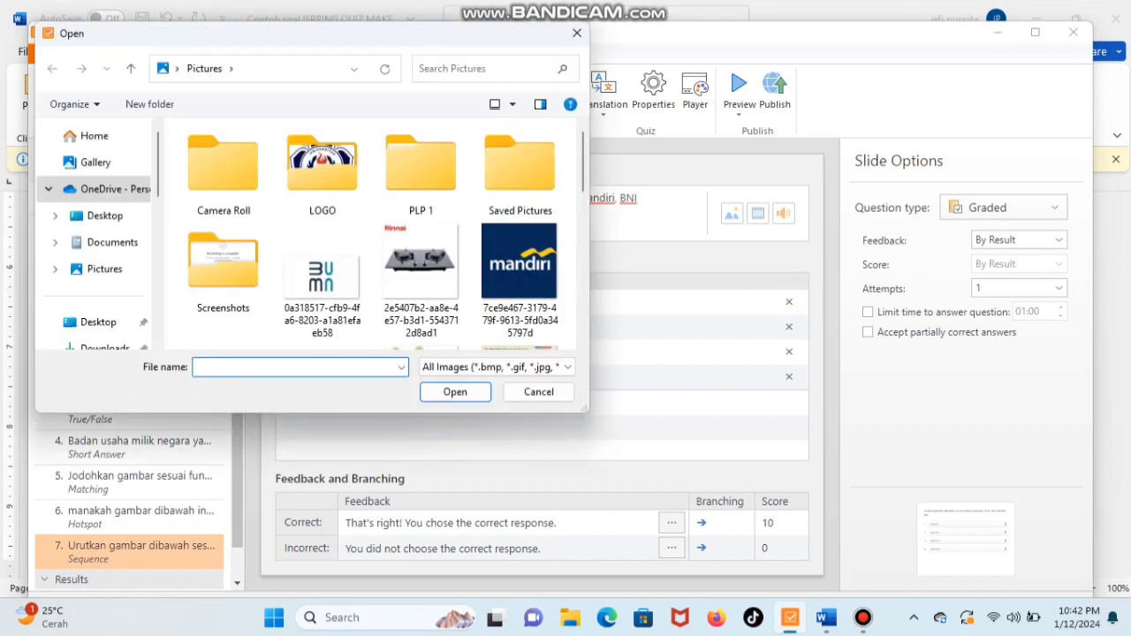
{"action": "scroll", "coordinate": [421, 274], "scroll_direction": "down", "scroll_amount": 6}
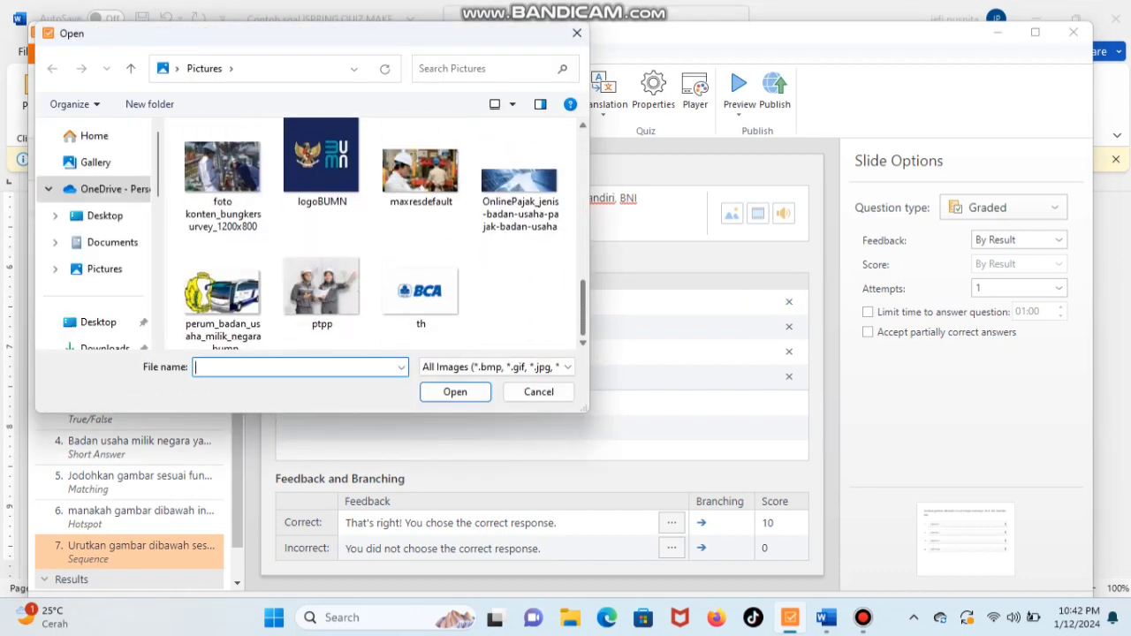
{"action": "left_click", "coordinate": [420, 278]}
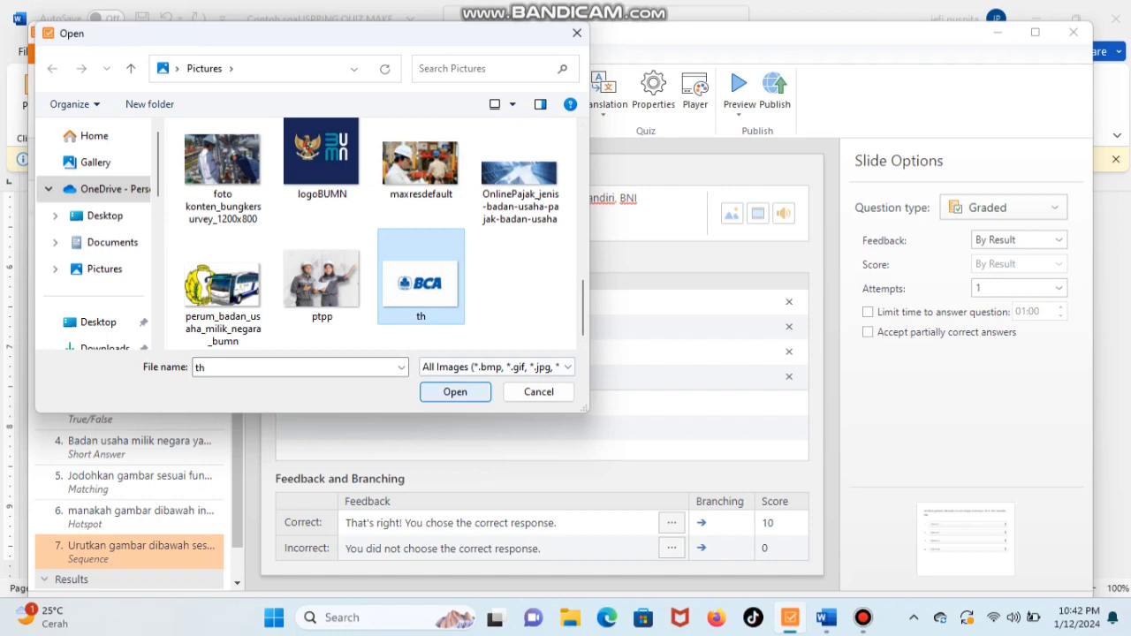
{"action": "left_click", "coordinate": [455, 391]}
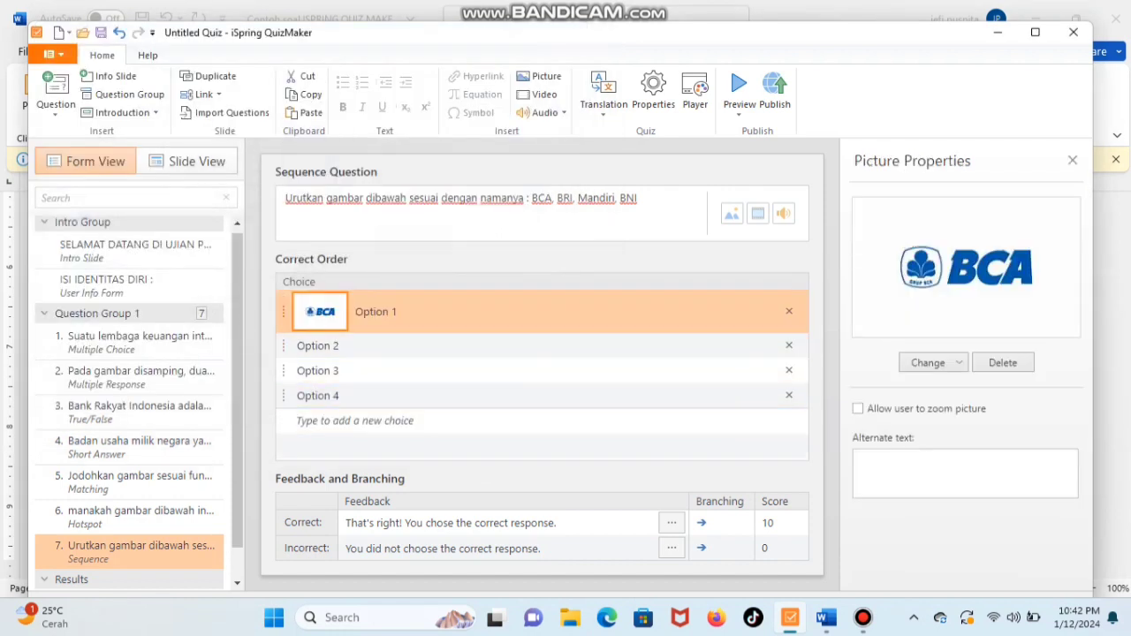
- Clear the placeholder text beside the BCA logo in the first choice
{"action": "left_click", "coordinate": [413, 311]}
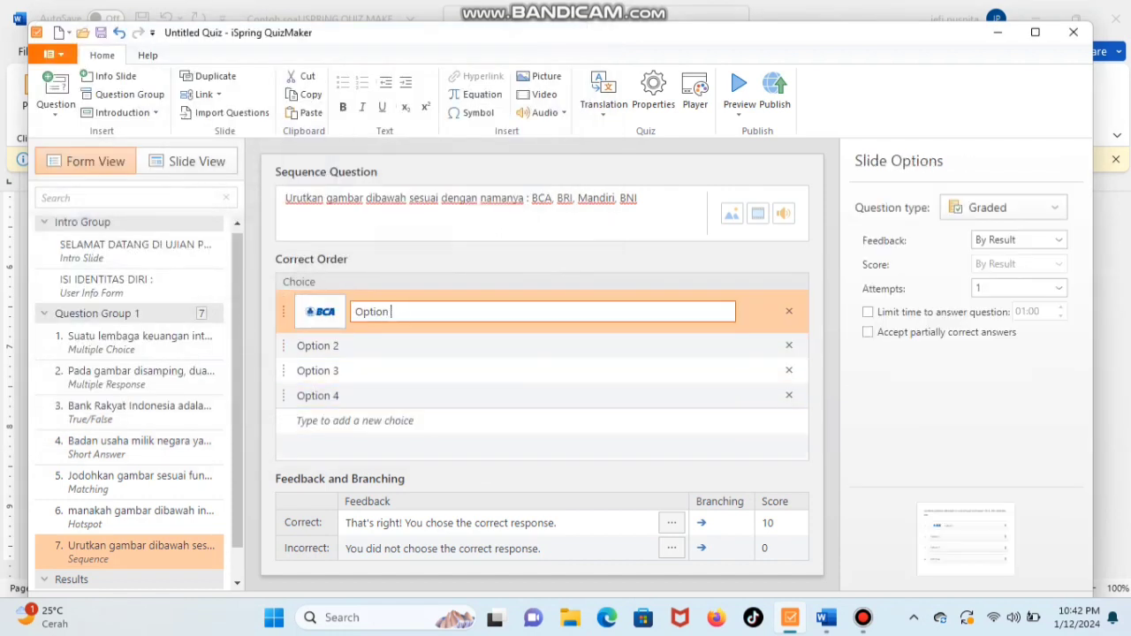
{"action": "key", "text": "BackSpace"}
{"action": "key", "text": "BackSpace"}
{"action": "key", "text": "BackSpace"}
{"action": "key", "text": "BackSpace"}
{"action": "key", "text": "BackSpace"}
{"action": "key", "text": "BackSpace"}
{"action": "key", "text": "BackSpace"}
{"action": "key", "text": "BackSpace"}
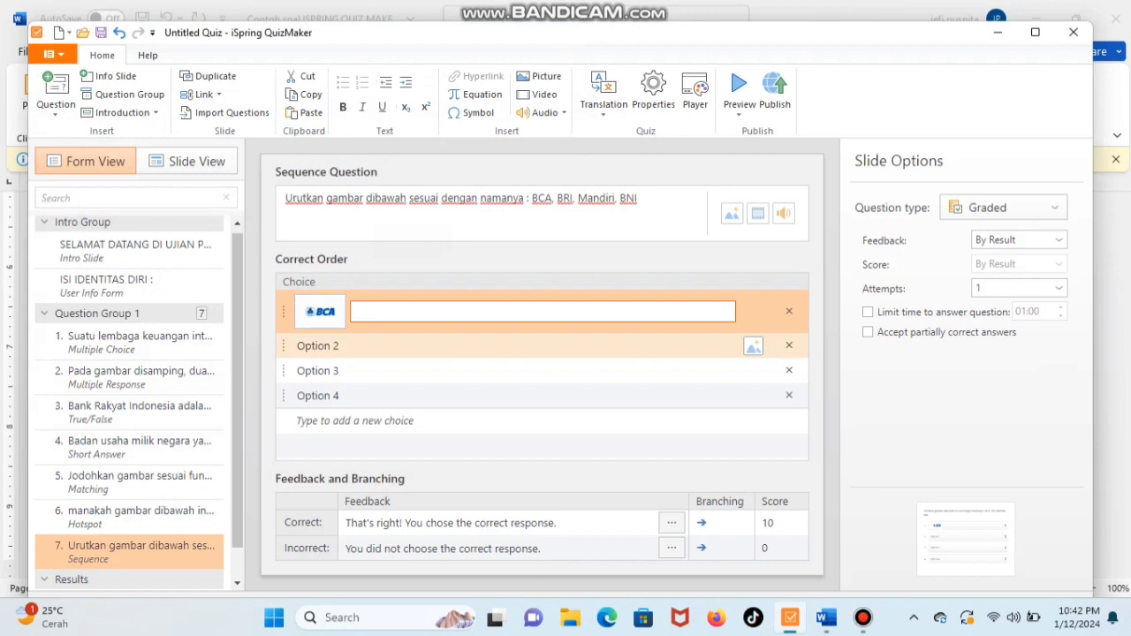
- Add the Bank BRI logo picture to the second choice of the Sequence question and clear its placeholder text
{"action": "left_click", "coordinate": [753, 345]}
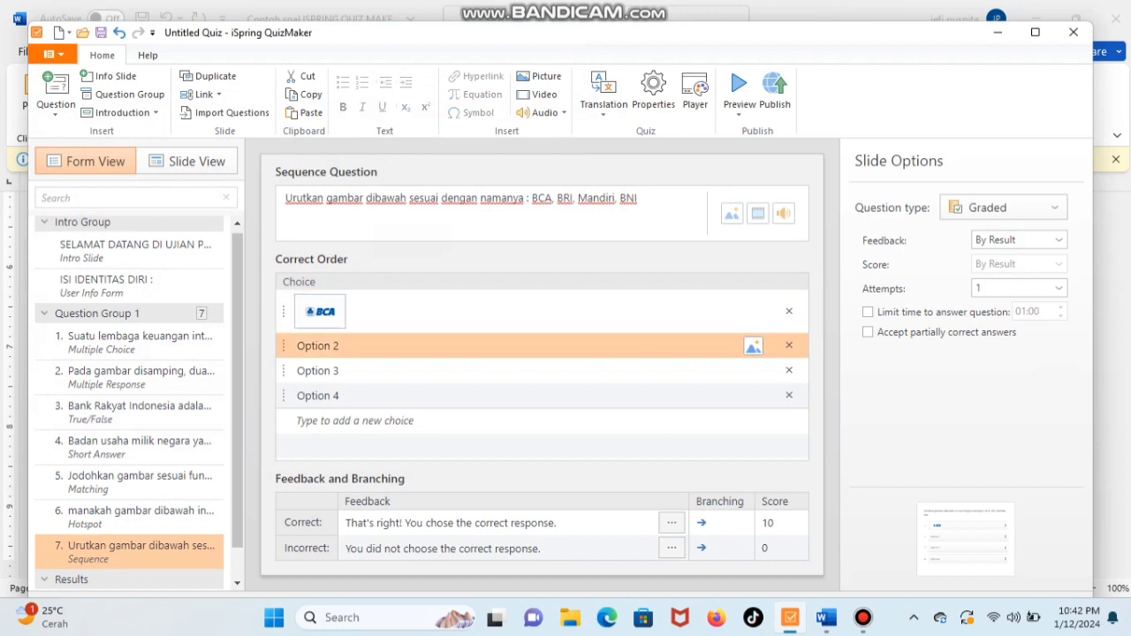
{"action": "left_click", "coordinate": [753, 346]}
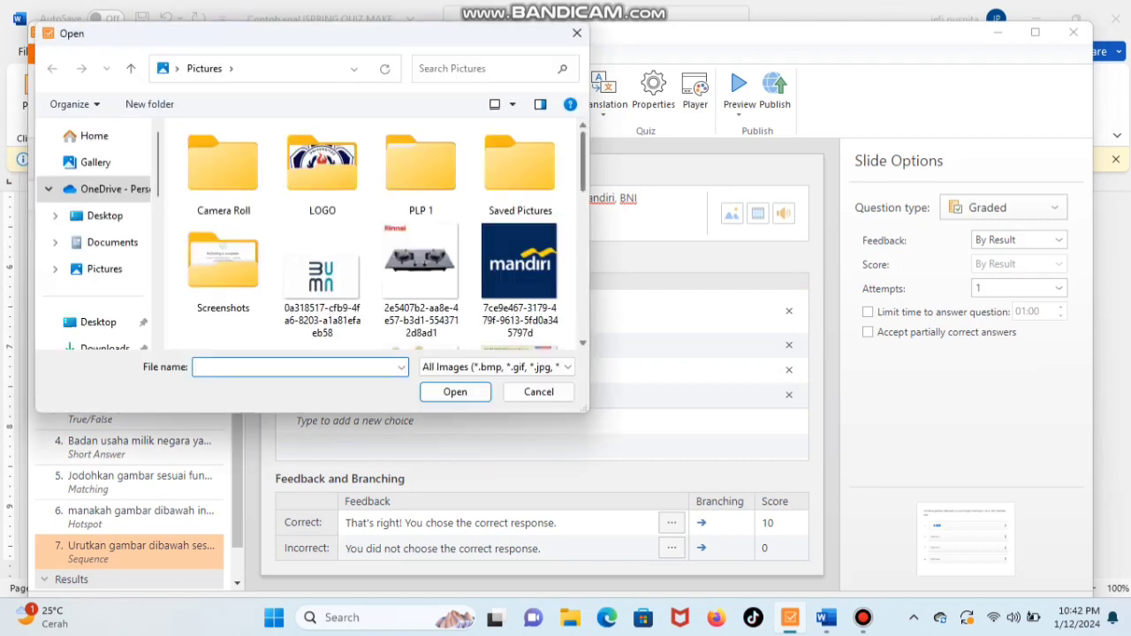
{"action": "scroll", "coordinate": [371, 234], "scroll_direction": "down", "scroll_amount": 5}
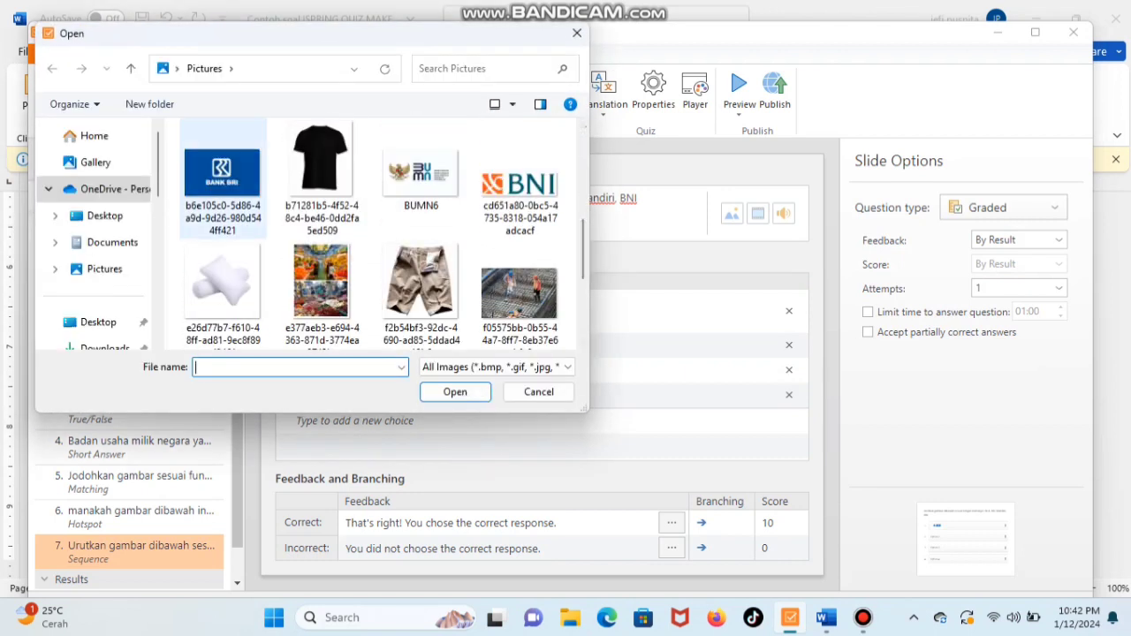
{"action": "left_click", "coordinate": [223, 178]}
{"action": "left_click", "coordinate": [455, 392]}
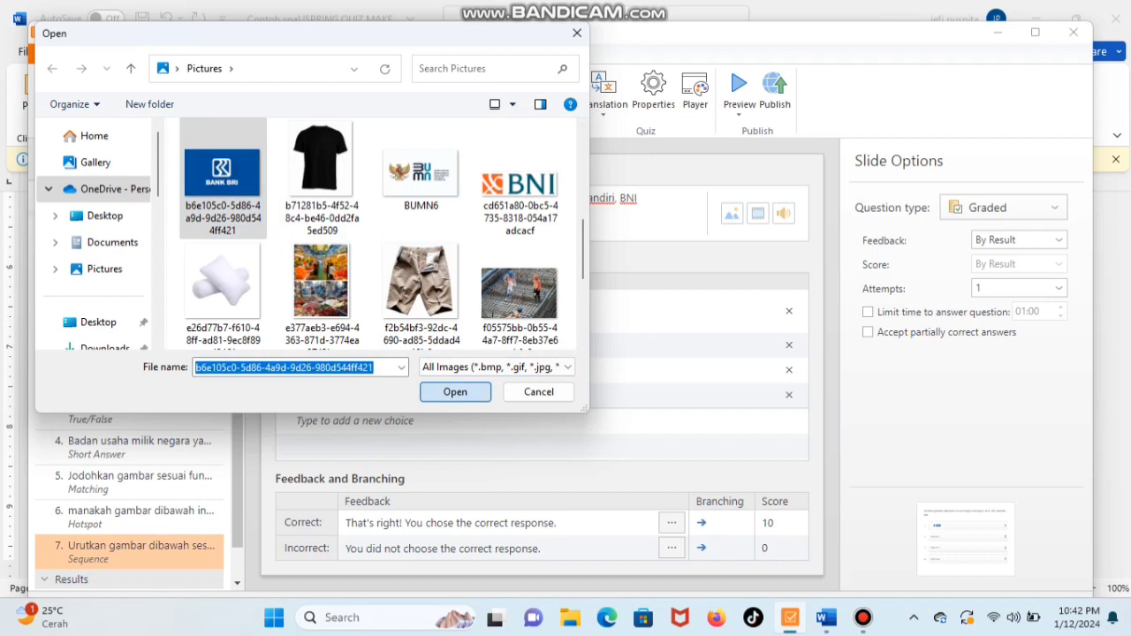
{"action": "left_click", "coordinate": [399, 354]}
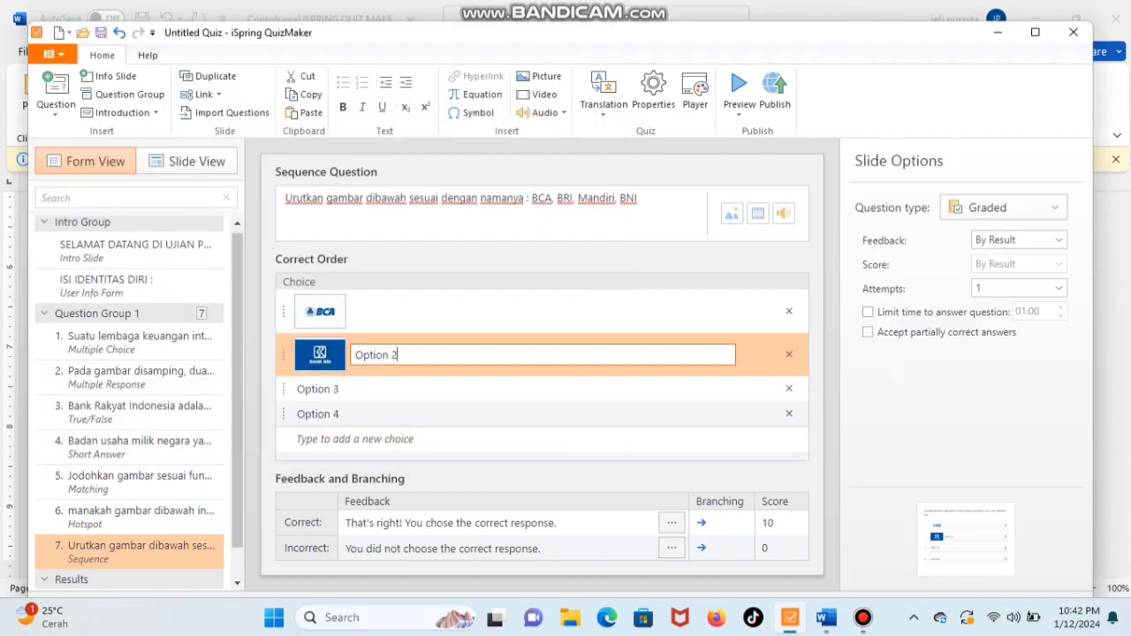
{"action": "left_click_drag", "start_coordinate": [399, 354], "coordinate": [353, 354]}
{"action": "key", "text": "BackSpace"}
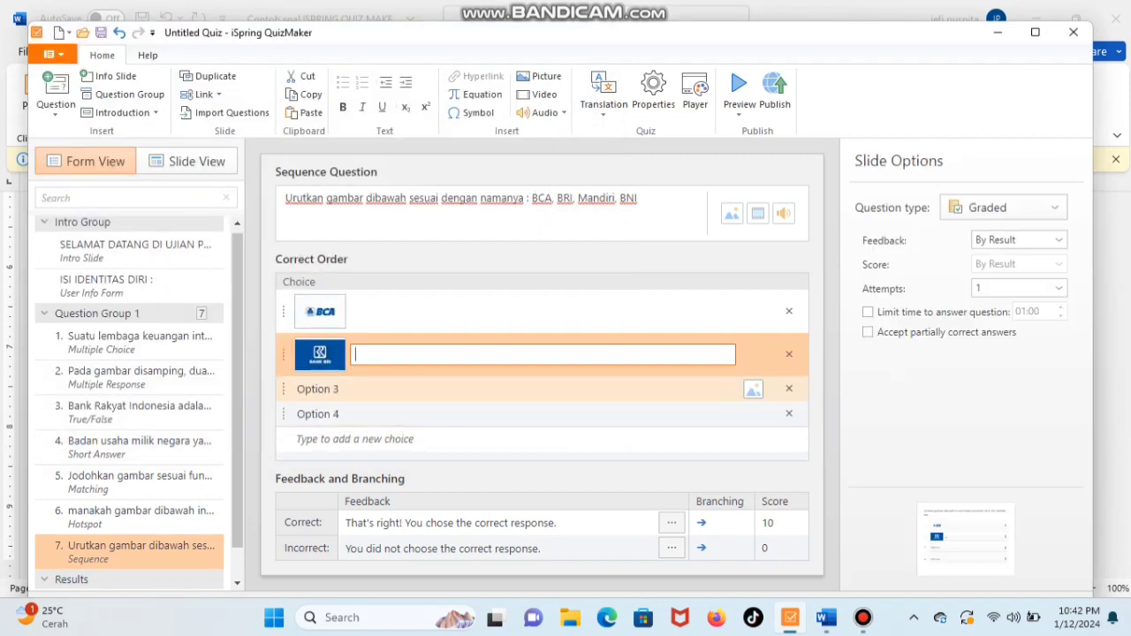
- Add the Mandiri logo picture to the third choice of the Sequence question and clear its placeholder text
{"action": "left_click", "coordinate": [341, 389]}
{"action": "left_click", "coordinate": [752, 388]}
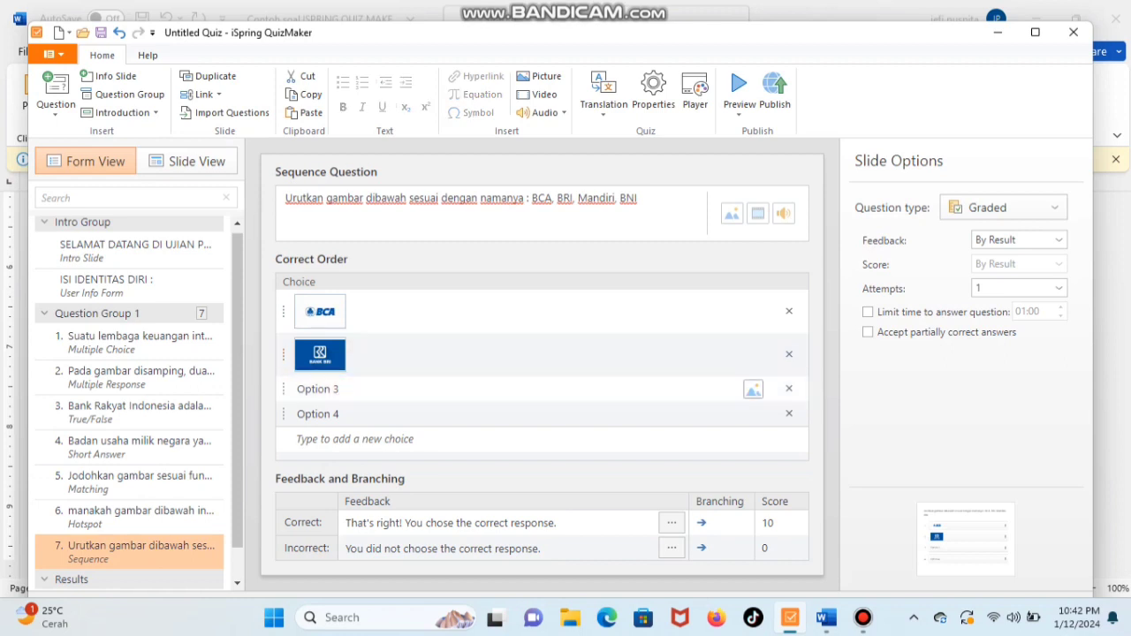
{"action": "left_click", "coordinate": [520, 274]}
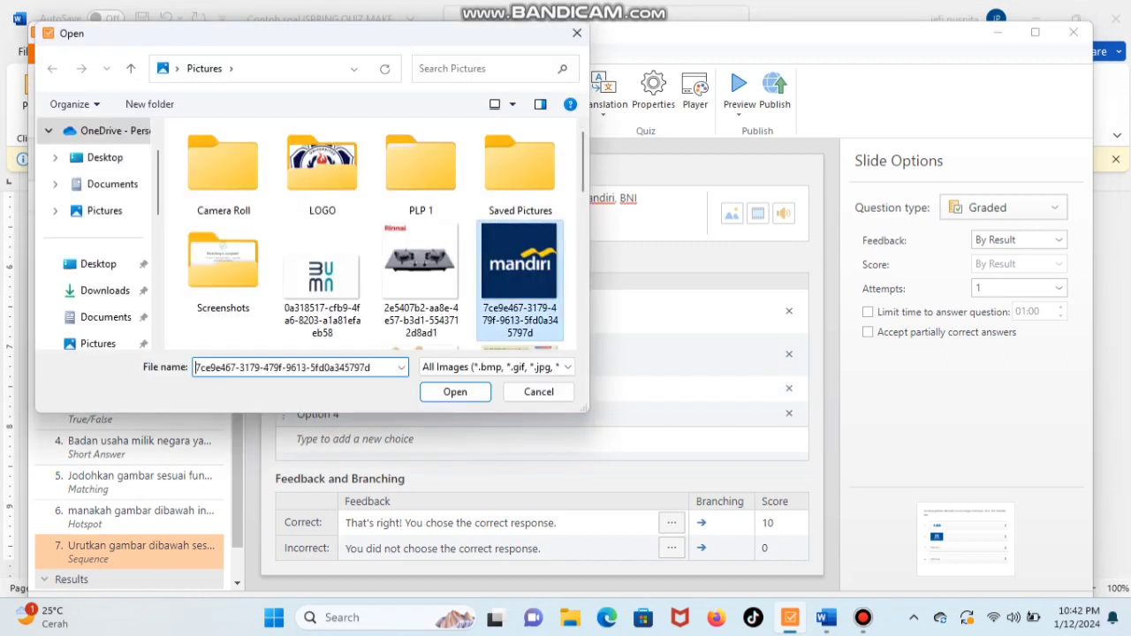
{"action": "left_click", "coordinate": [455, 392]}
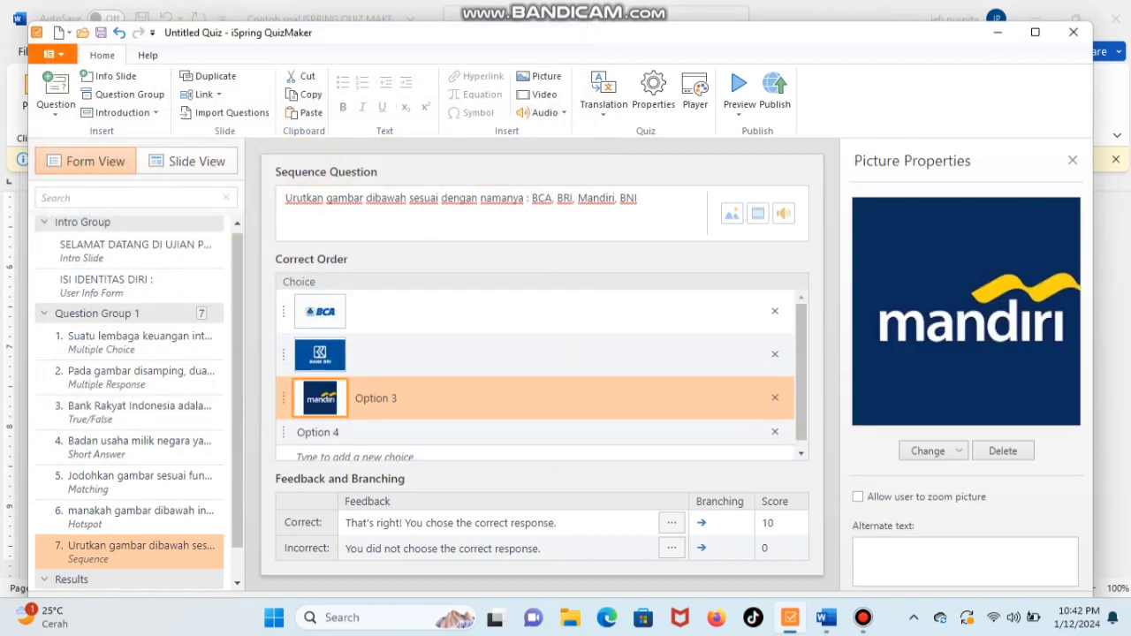
{"action": "left_click", "coordinate": [375, 398]}
{"action": "key", "text": "ctrl+a"}
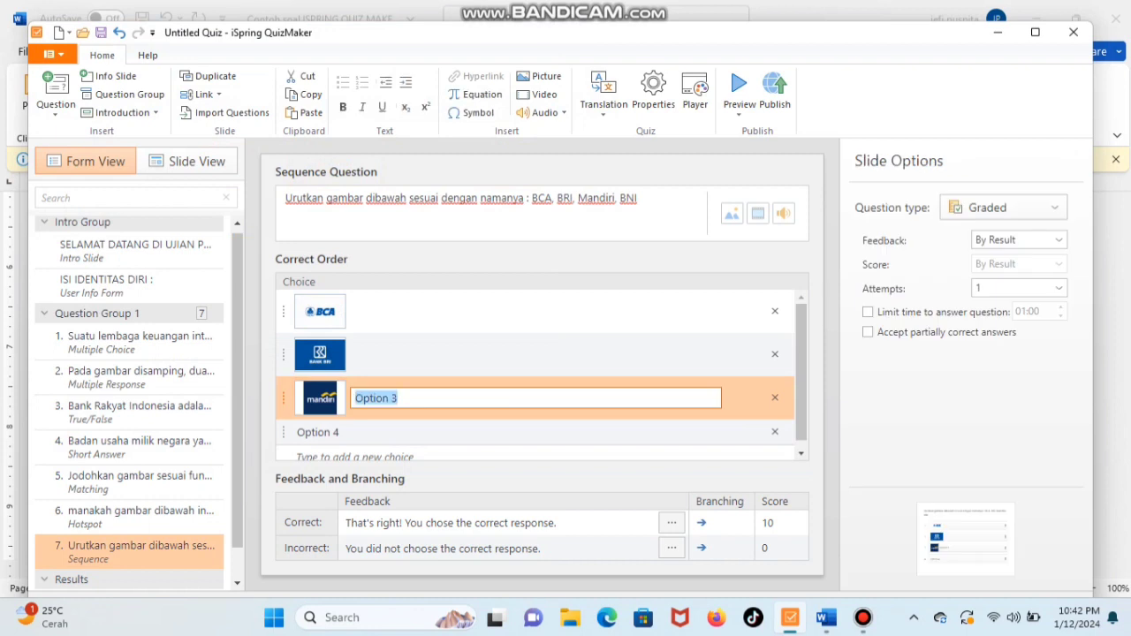
{"action": "key", "text": "BackSpace"}
- Add the BNI logo picture to the fourth choice of the Sequence question and clear its placeholder text
{"action": "left_click", "coordinate": [739, 432]}
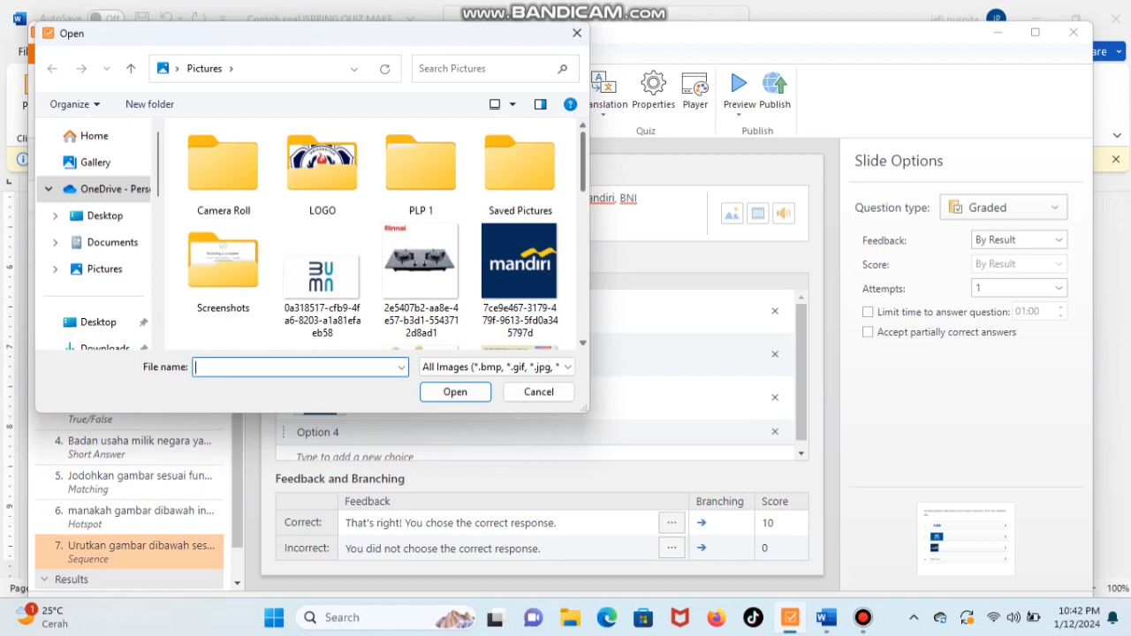
{"action": "scroll", "coordinate": [521, 232], "scroll_direction": "down", "scroll_amount": 3}
{"action": "left_click", "coordinate": [520, 234]}
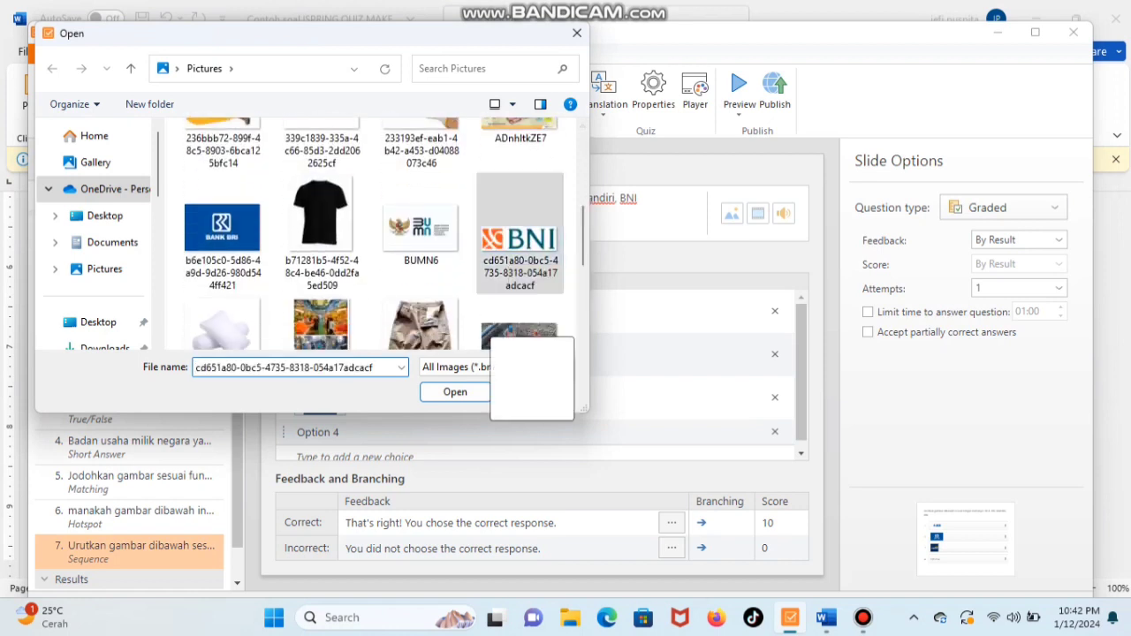
{"action": "left_click", "coordinate": [455, 392]}
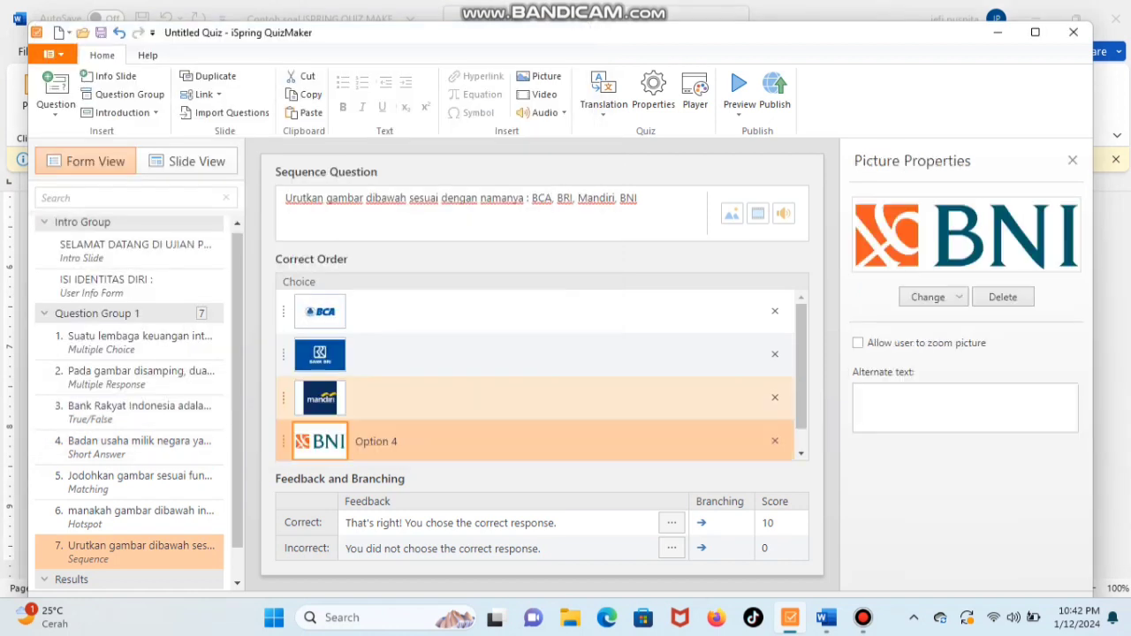
{"action": "left_click", "coordinate": [398, 440]}
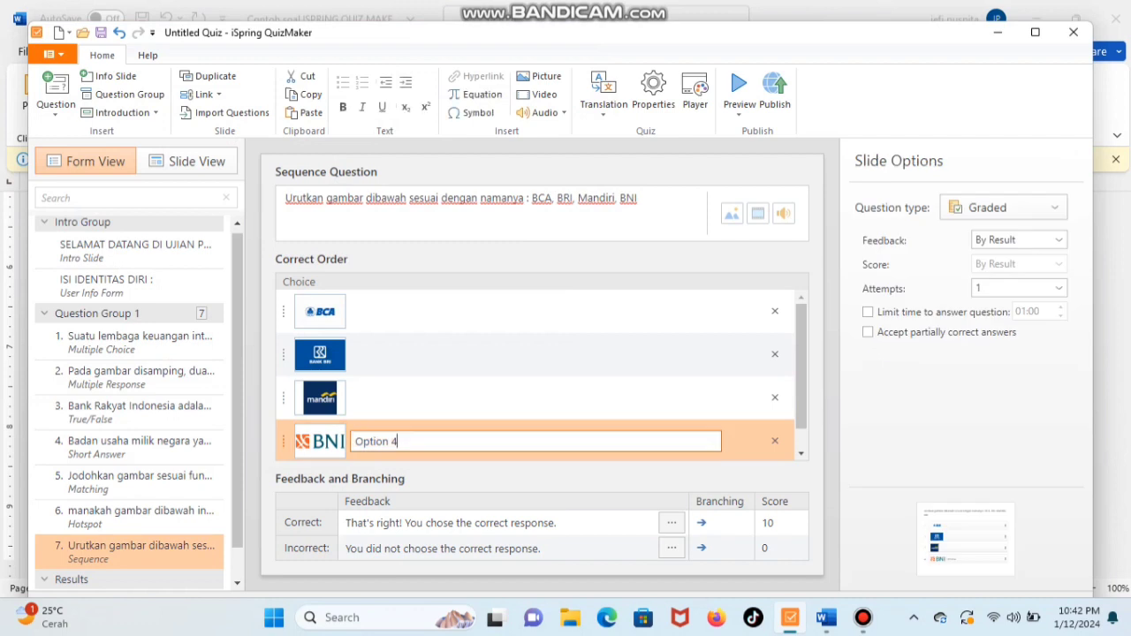
{"action": "key", "text": "ctrl+a"}
{"action": "key", "text": "BackSpace"}
- Set the Sequence question's feedback for a correct answer to "JAWABAN BENAR!!!"
{"action": "left_click", "coordinate": [802, 355]}
{"action": "mouse_move", "coordinate": [802, 355]}
{"action": "left_mouse_down"}
{"action": "mouse_move", "coordinate": [801, 380]}
{"action": "mouse_move", "coordinate": [801, 359]}
{"action": "left_mouse_up"}
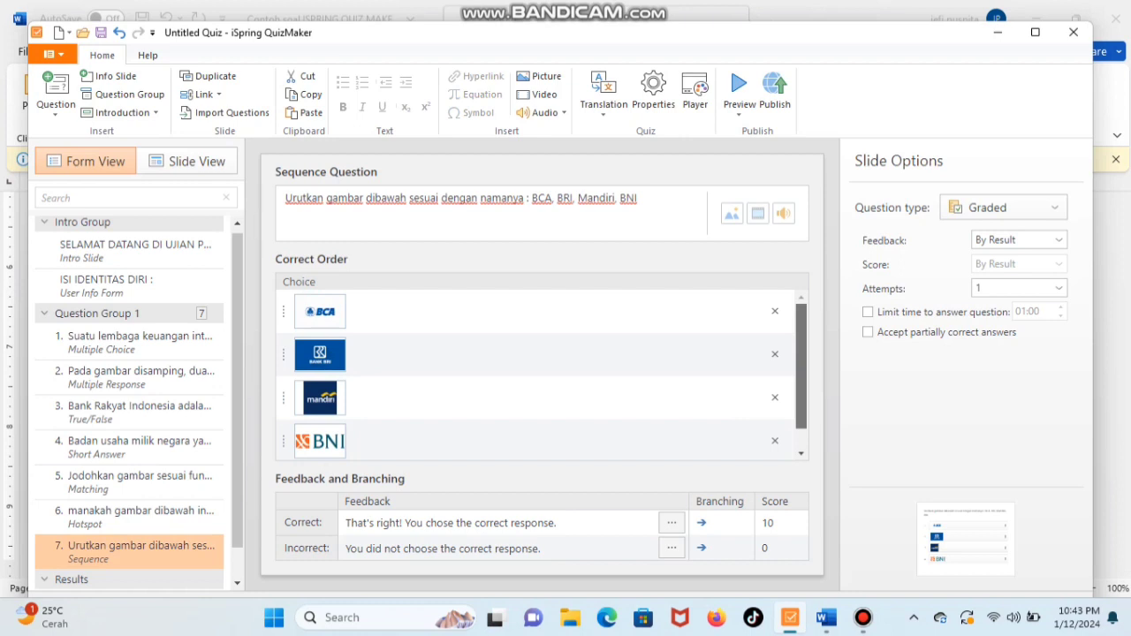
{"action": "left_click_drag", "start_coordinate": [801, 359], "coordinate": [801, 379]}
{"action": "left_click", "coordinate": [557, 523]}
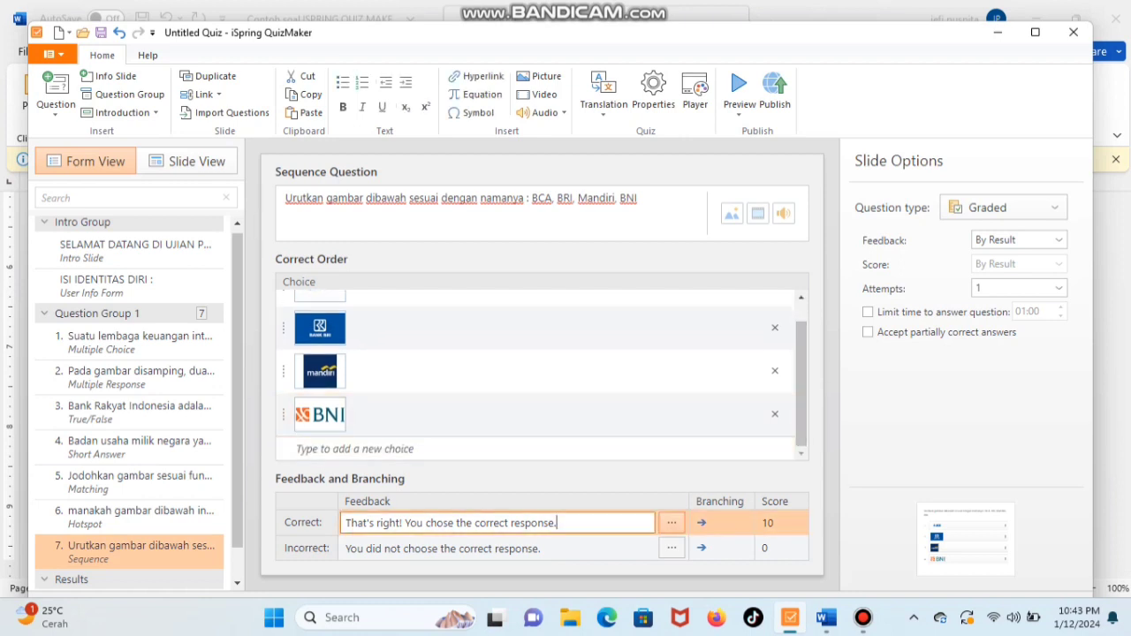
{"action": "key", "text": "ctrl+a"}
{"action": "key", "text": "Caps_Lock"}
{"action": "key", "text": "BackSpace"}
{"action": "type", "text": "JAW"}
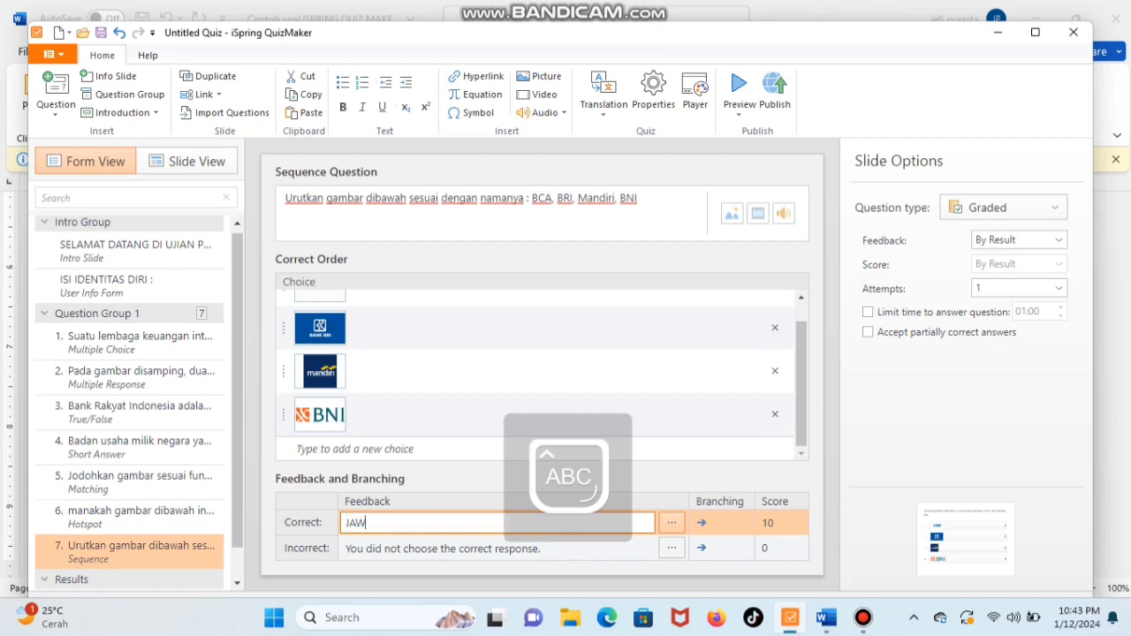
{"action": "type", "text": "ABAN BENAR"}
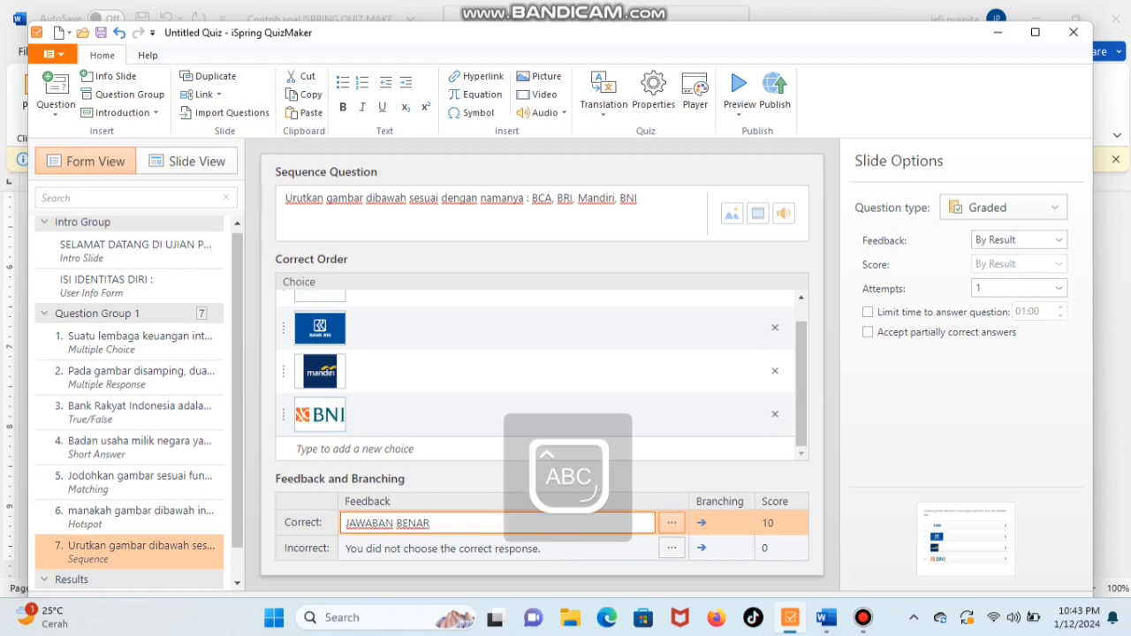
{"action": "type", "text": "!!!"}
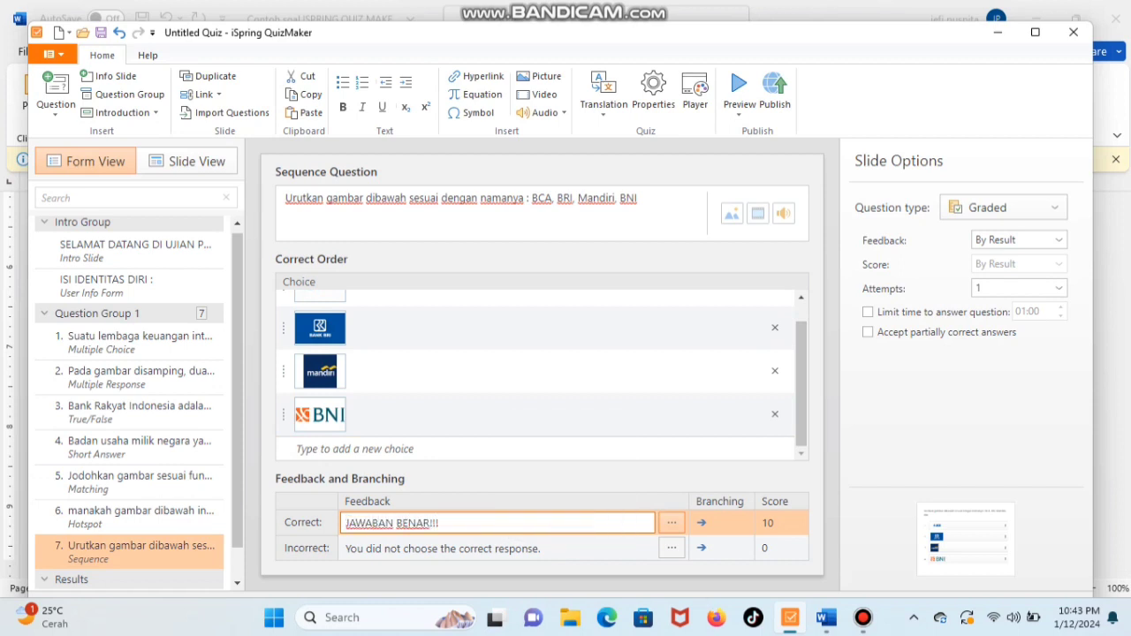
- Set the Sequence question's feedback for an incorrect answer to "JAWABAN SALAH!!!"
{"action": "left_click_drag", "start_coordinate": [541, 548], "coordinate": [344, 548]}
{"action": "type", "text": "JAWAB"}
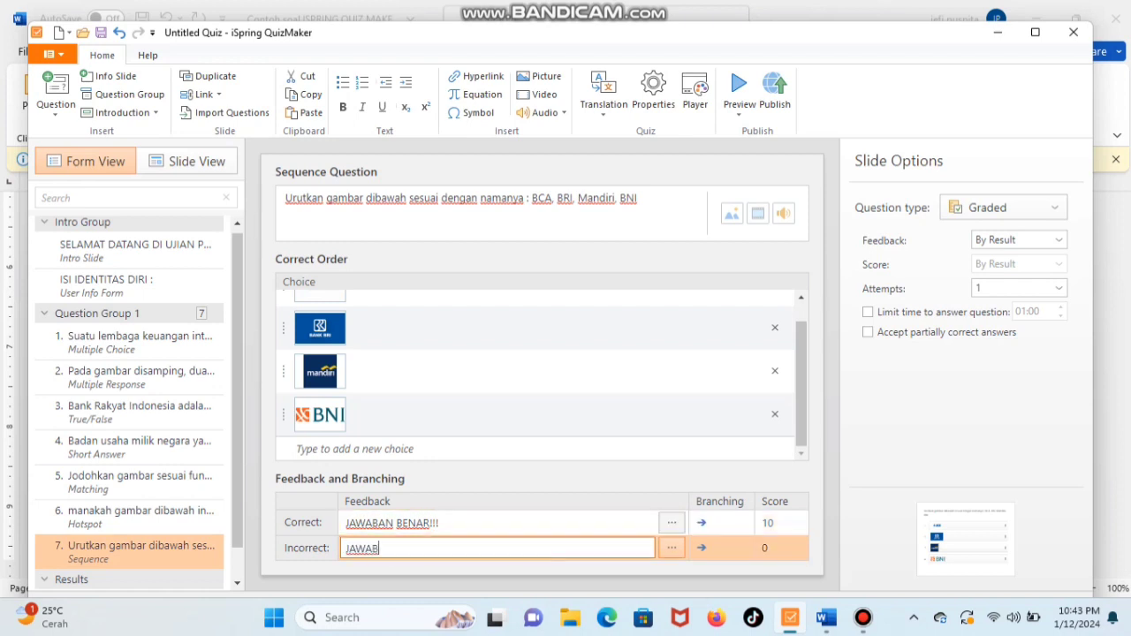
{"action": "type", "text": "AN SALAH!!!"}
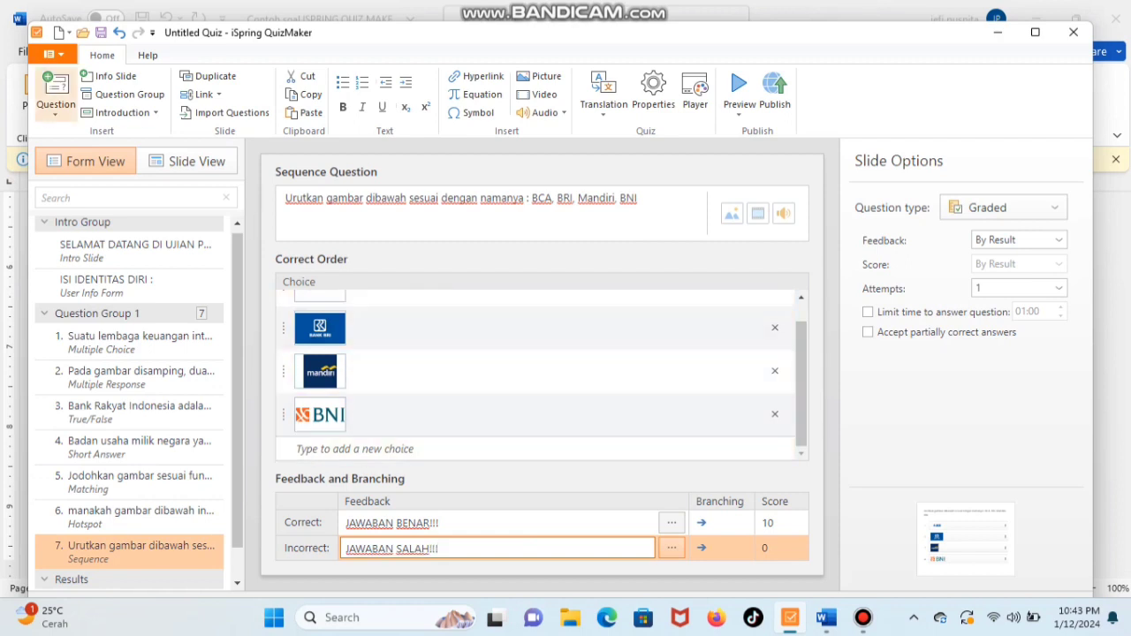
- Add a Fill in the Blanks question after the Sequence question and clear its placeholder question text
{"action": "left_click", "coordinate": [55, 89]}
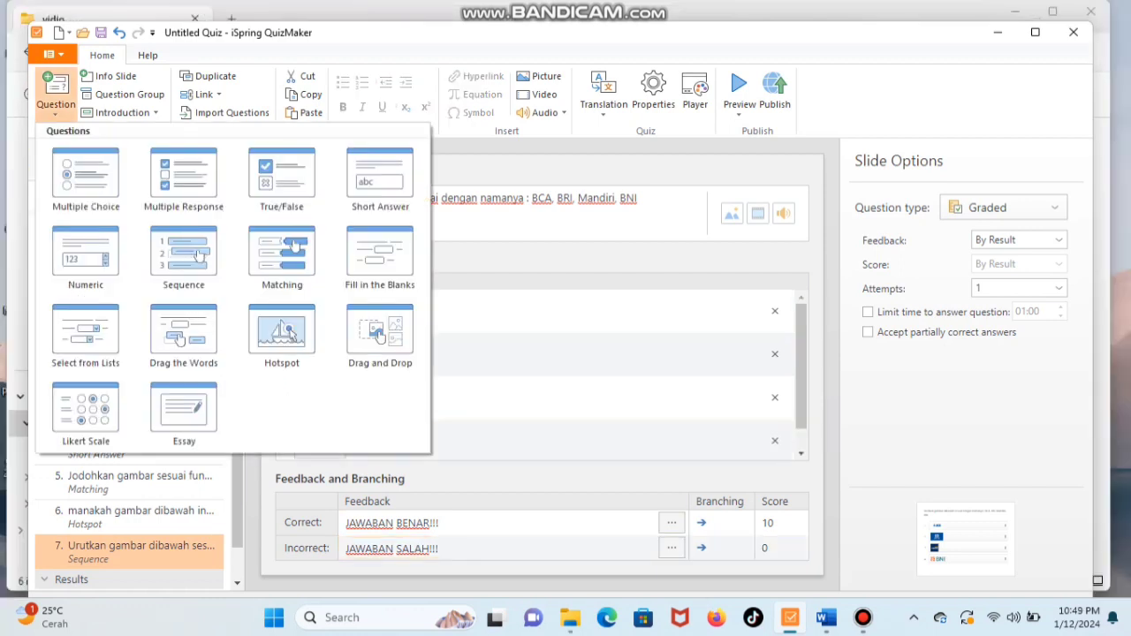
{"action": "left_click", "coordinate": [380, 258]}
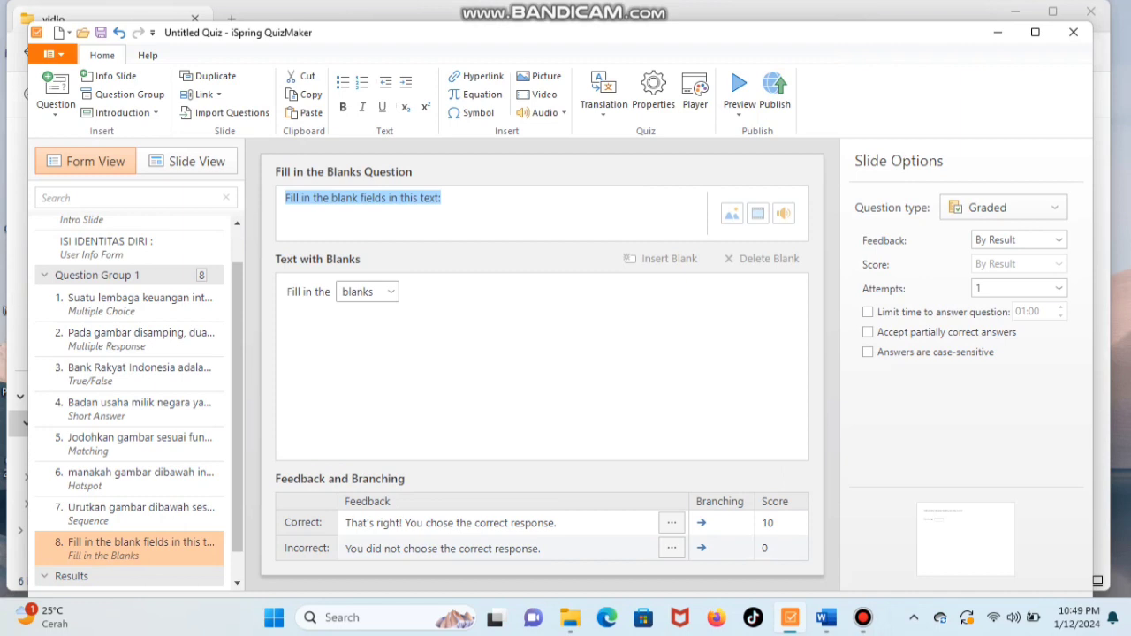
{"action": "left_click", "coordinate": [441, 198]}
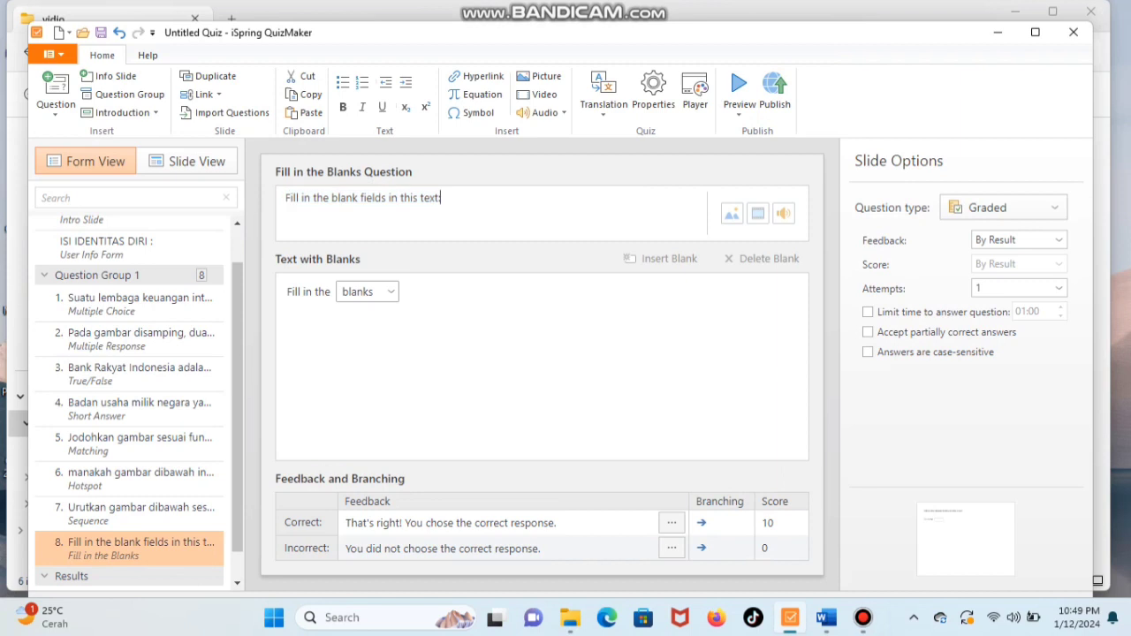
{"action": "left_click_drag", "start_coordinate": [441, 198], "coordinate": [372, 198]}
{"action": "key", "text": "BackSpace"}
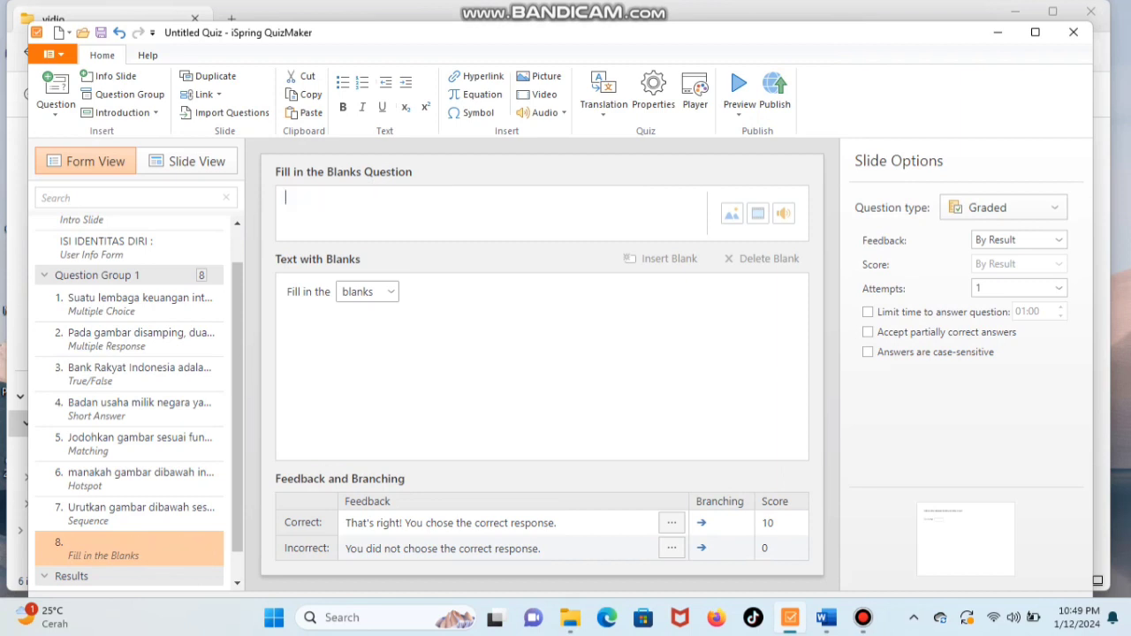
- Copy "isi bagian yang kosong sesuai dengan kata-kata yang tepat!" from the Word document into the Fill in the Blanks question's text in QuizMaker
{"action": "key", "text": "alt+Tab"}
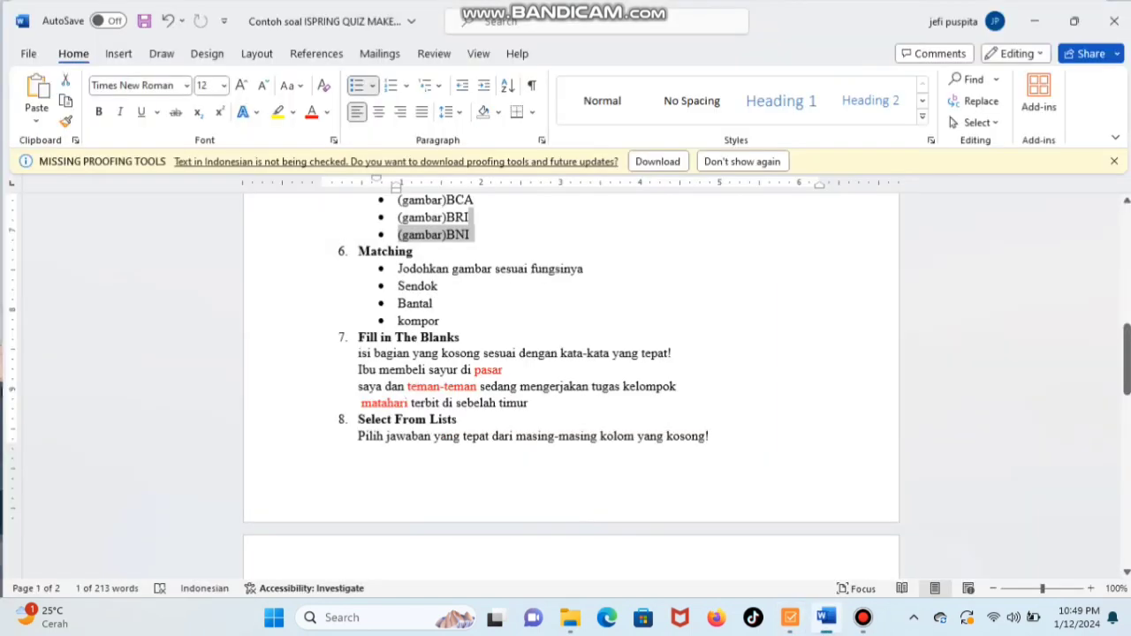
{"action": "left_click_drag", "start_coordinate": [674, 352], "coordinate": [357, 351]}
{"action": "key", "text": "ctrl+c"}
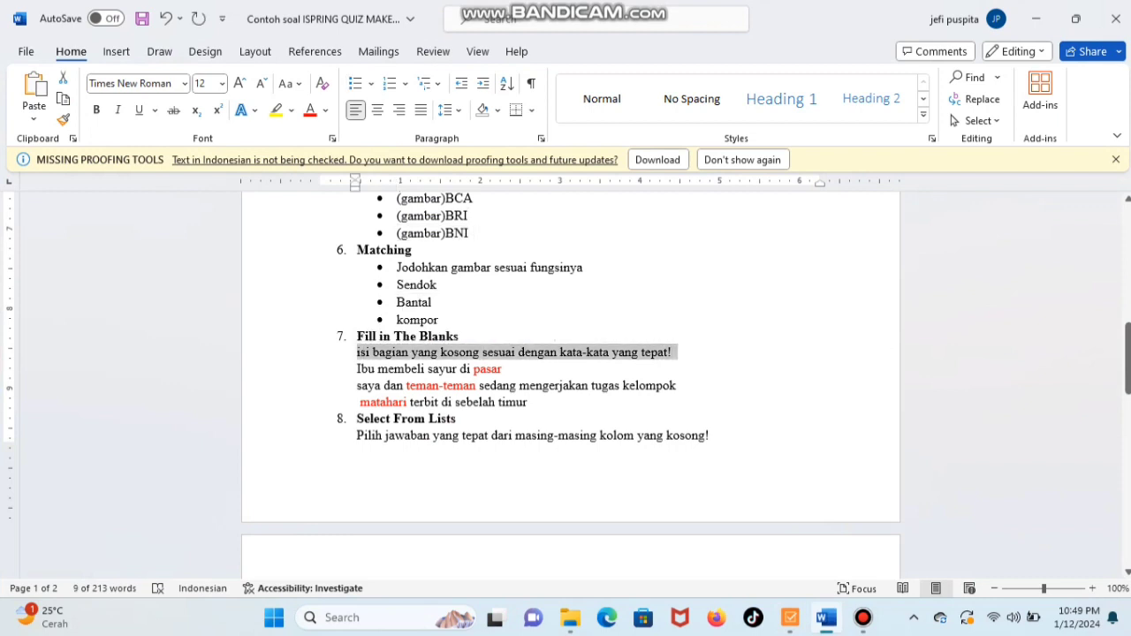
{"action": "key", "text": "alt+Tab"}
{"action": "left_click", "coordinate": [286, 198]}
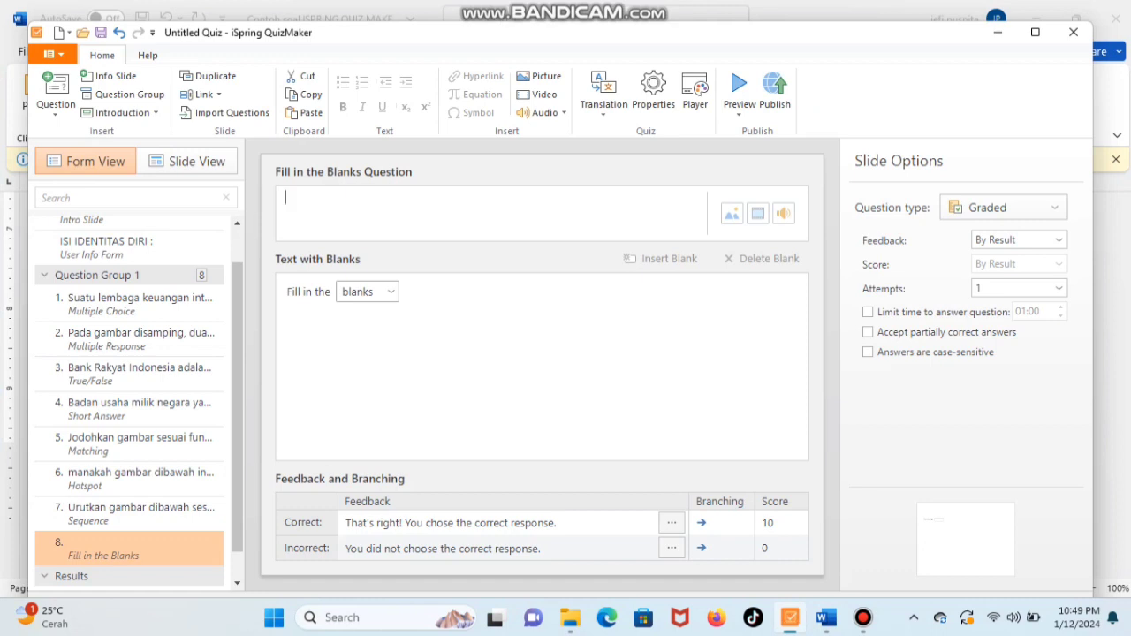
{"action": "key", "text": "ctrl+v"}
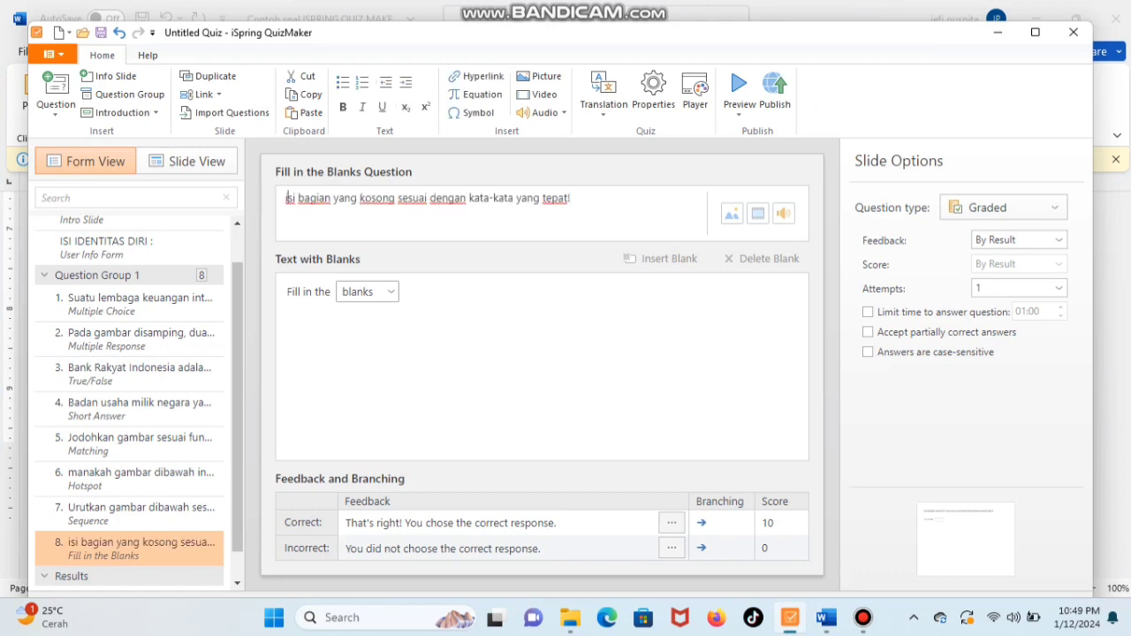
- Capitalize the first letter of the Fill in the Blanks question's text so it starts with "Isi"
{"action": "key", "text": "Delete"}
{"action": "key", "text": "Caps_Lock"}
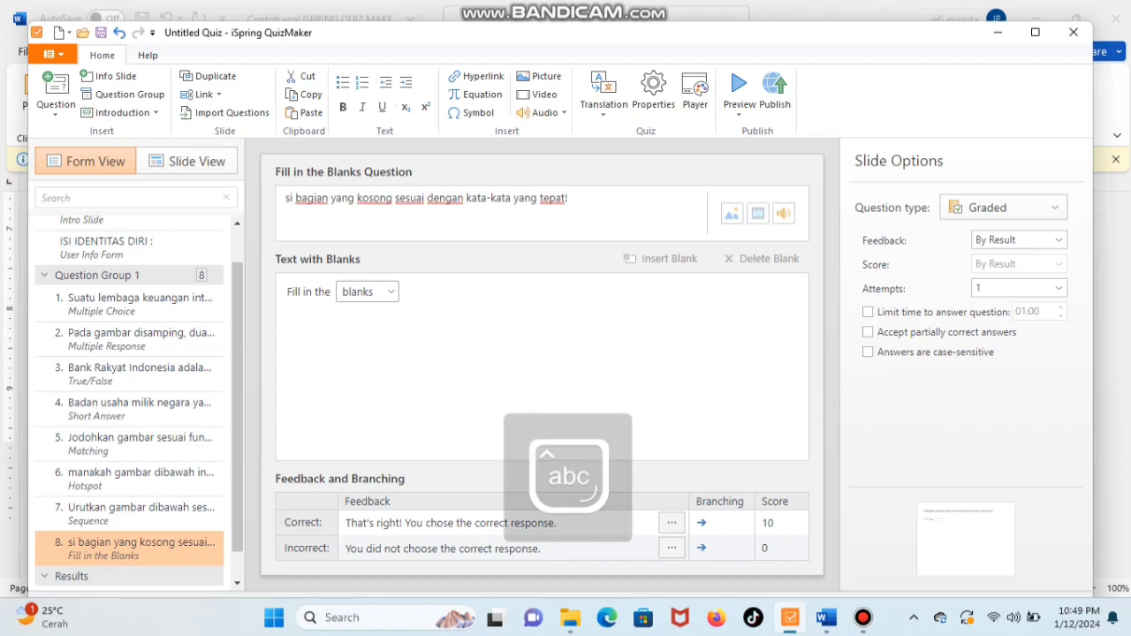
{"action": "type", "text": "I"}
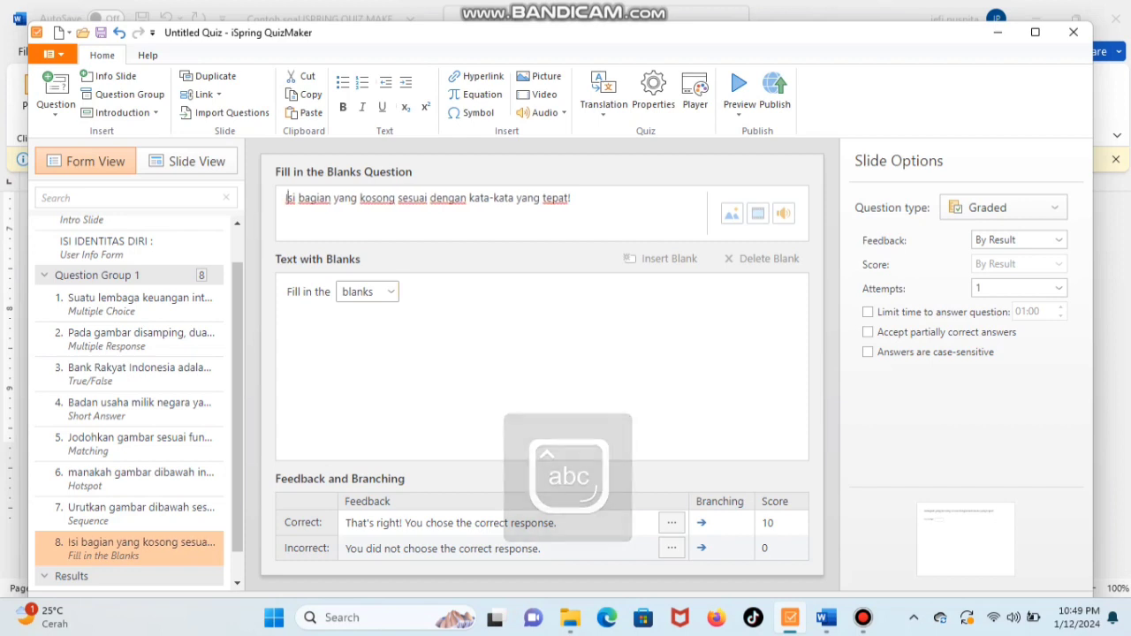
- Replace the Fill in the Blanks question's placeholder text and blank with the three sentences from "Ibu membeli sayur di pasar" onward in the Word document
{"action": "left_click_drag", "start_coordinate": [287, 292], "coordinate": [330, 291]}
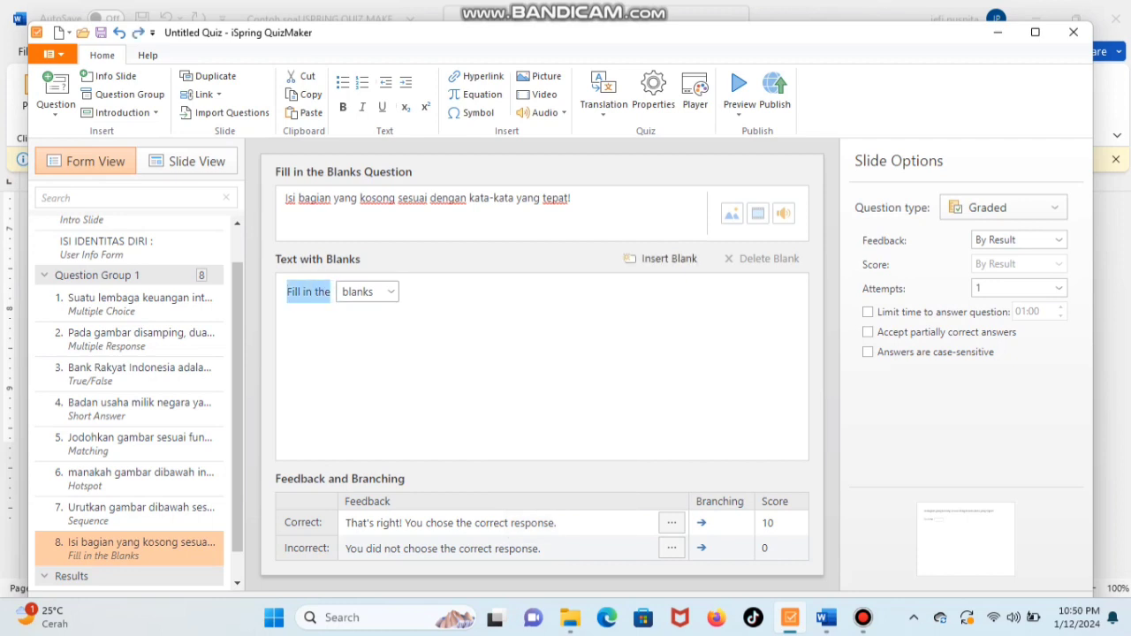
{"action": "key", "text": "BackSpace"}
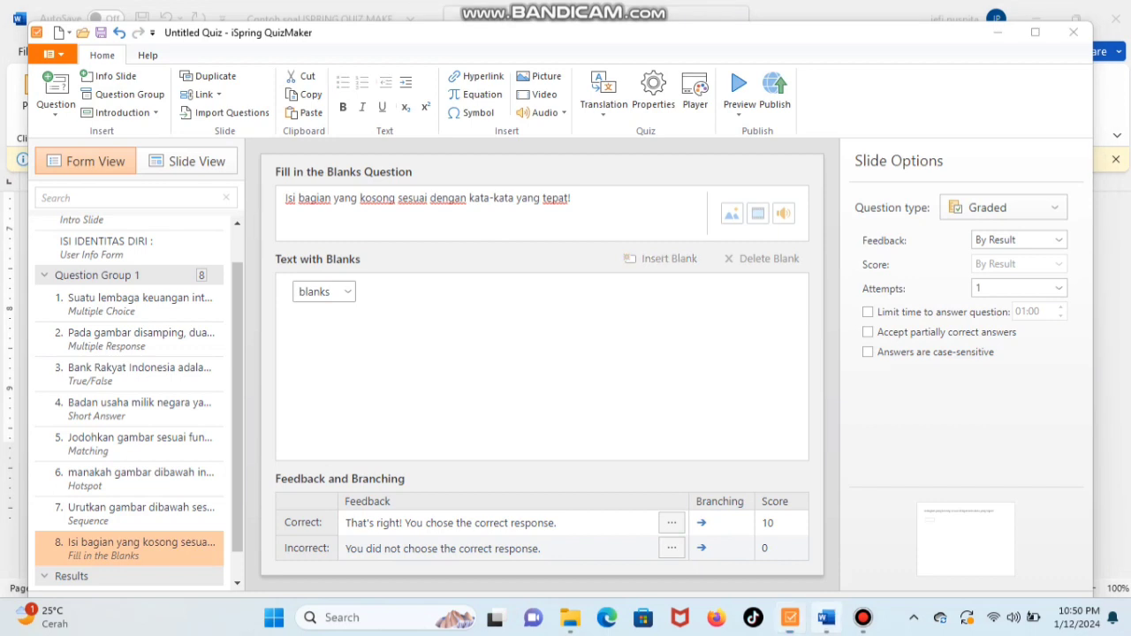
{"action": "left_click", "coordinate": [827, 616]}
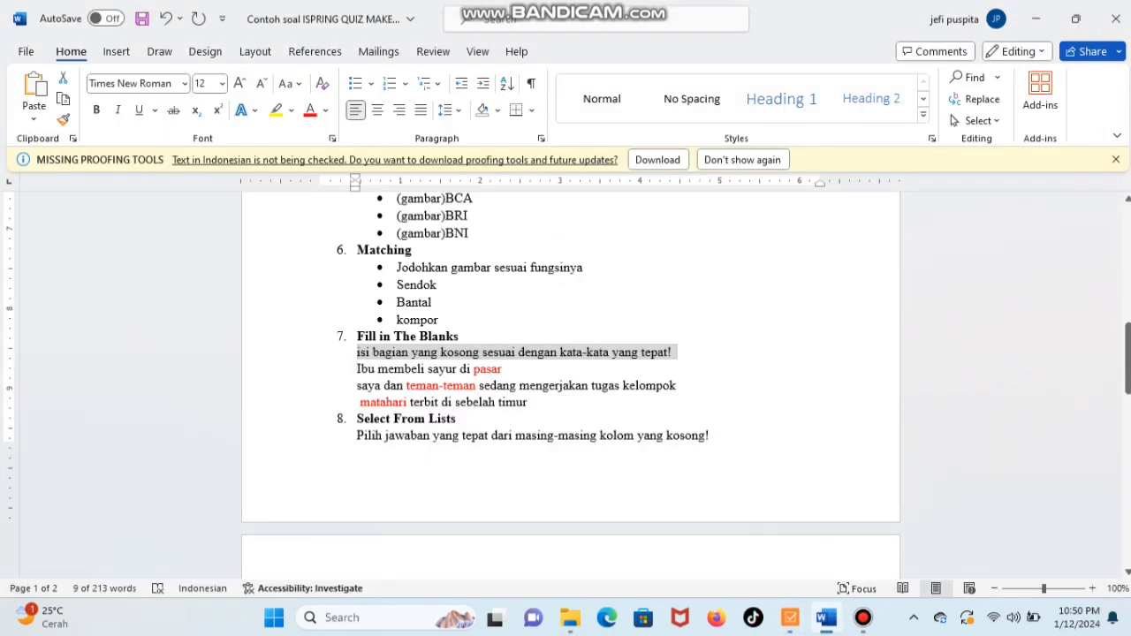
{"action": "left_click_drag", "start_coordinate": [357, 369], "coordinate": [527, 402]}
{"action": "key", "text": "ctrl+c"}
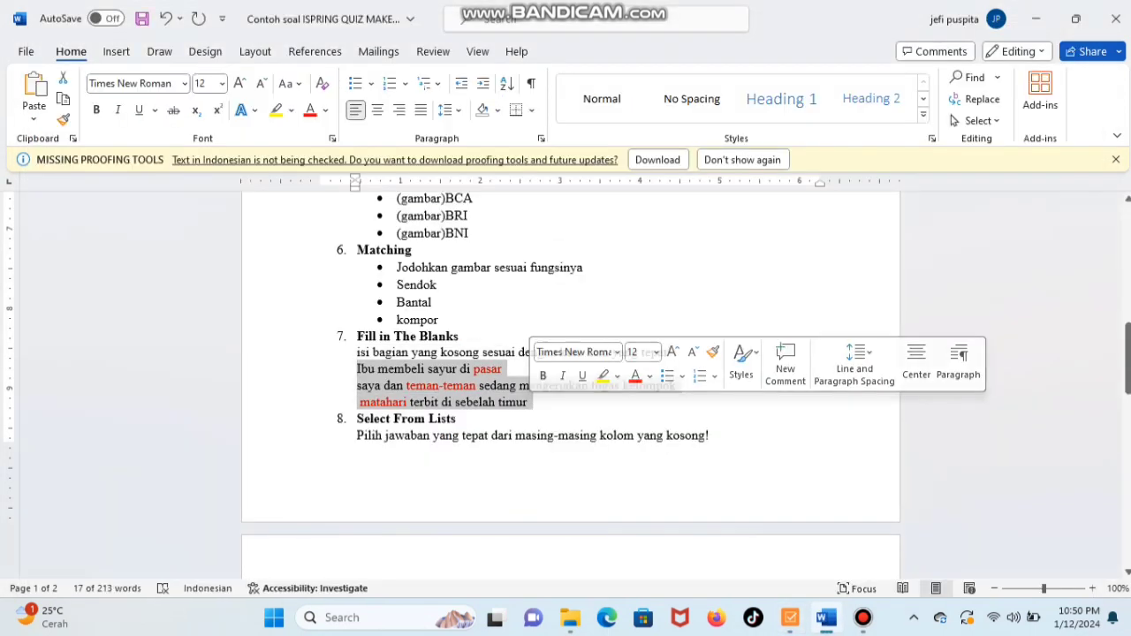
{"action": "mouse_move", "coordinate": [789, 617]}
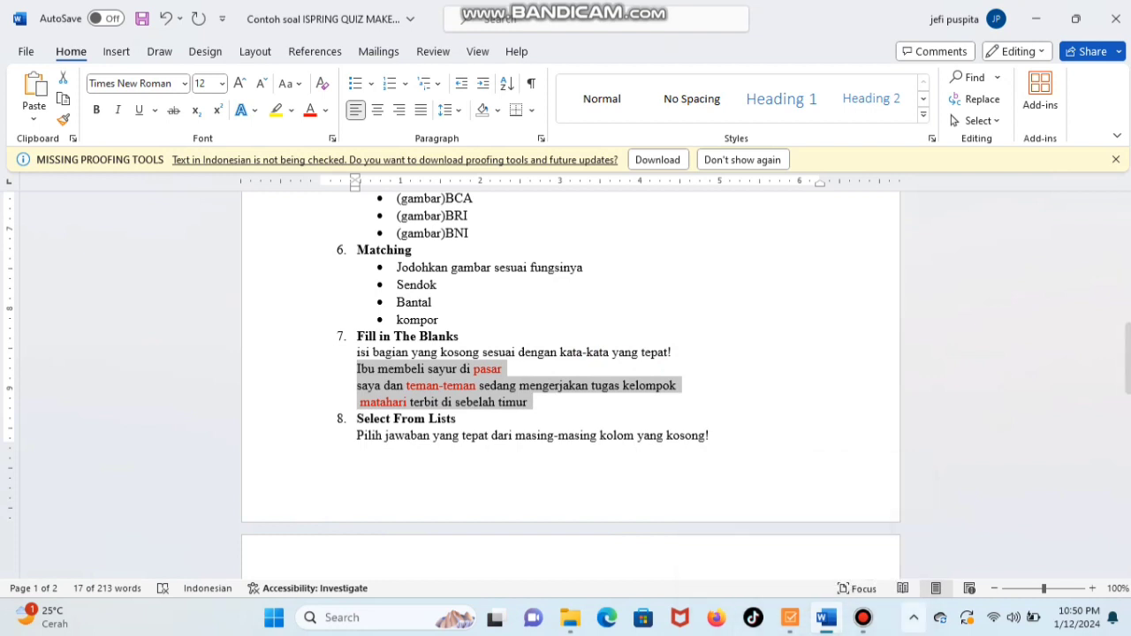
{"action": "left_click", "coordinate": [790, 617]}
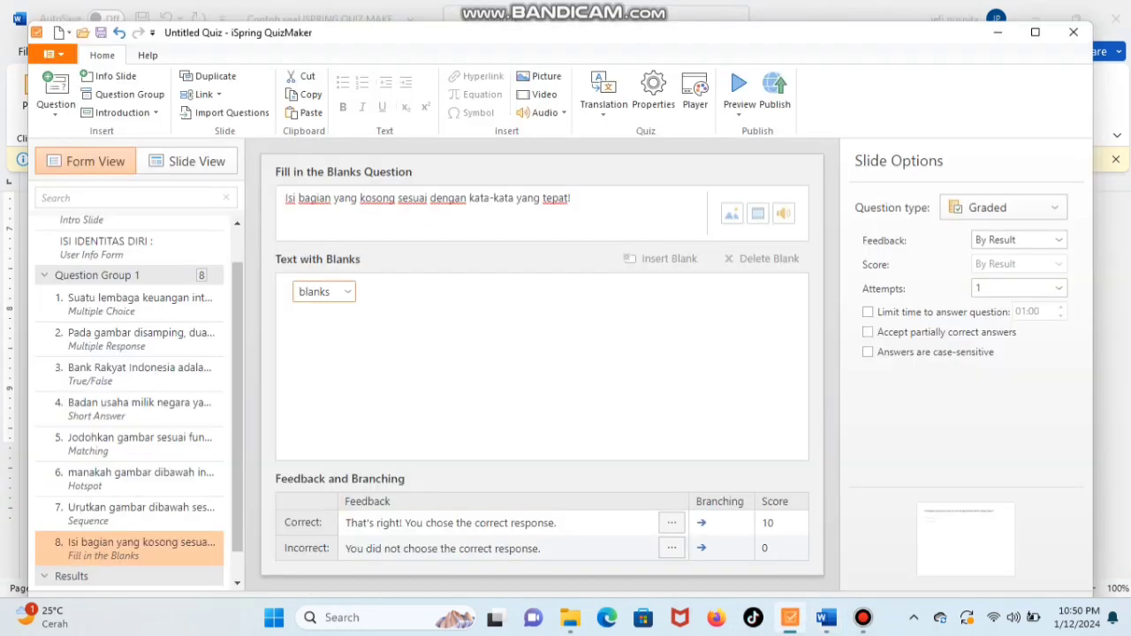
{"action": "left_click", "coordinate": [289, 290]}
{"action": "key", "text": "ctrl+v"}
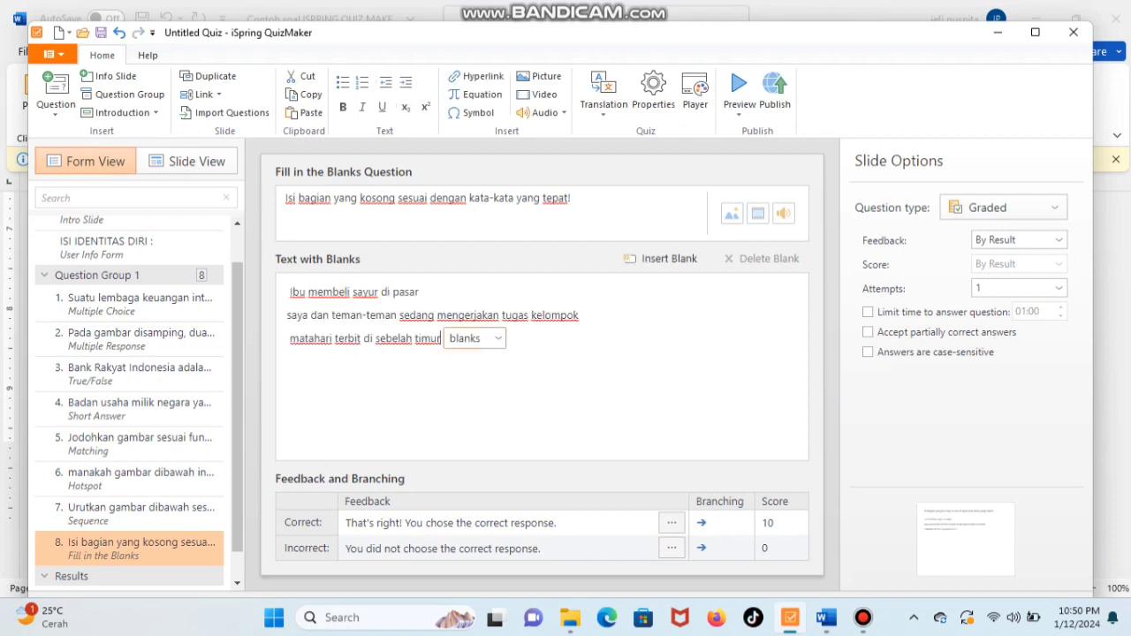
{"action": "key", "text": "Delete"}
- Turn the words "pasar", "mengerjakan" and "timur" in the three sentences into blanks
{"action": "left_click", "coordinate": [420, 291]}
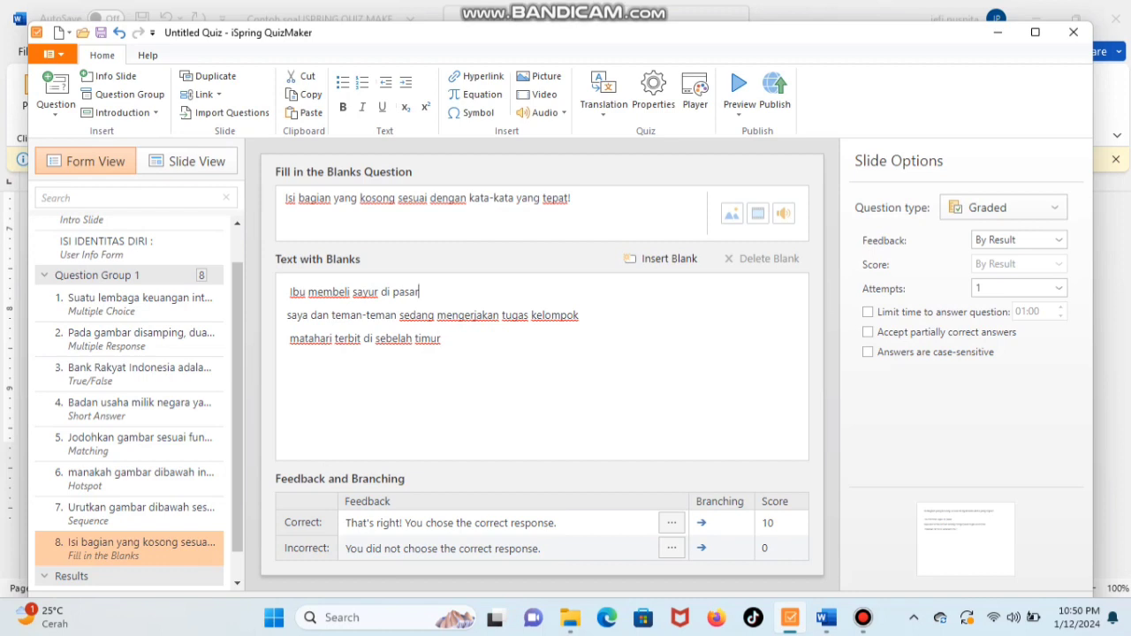
{"action": "left_click_drag", "start_coordinate": [419, 292], "coordinate": [392, 292]}
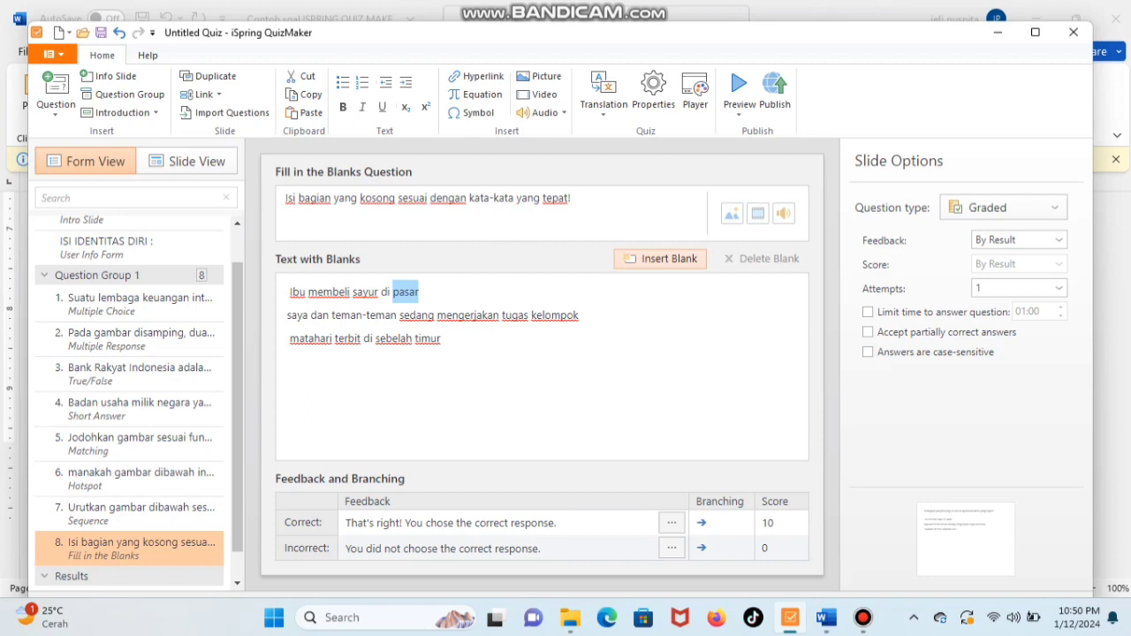
{"action": "left_click", "coordinate": [663, 258]}
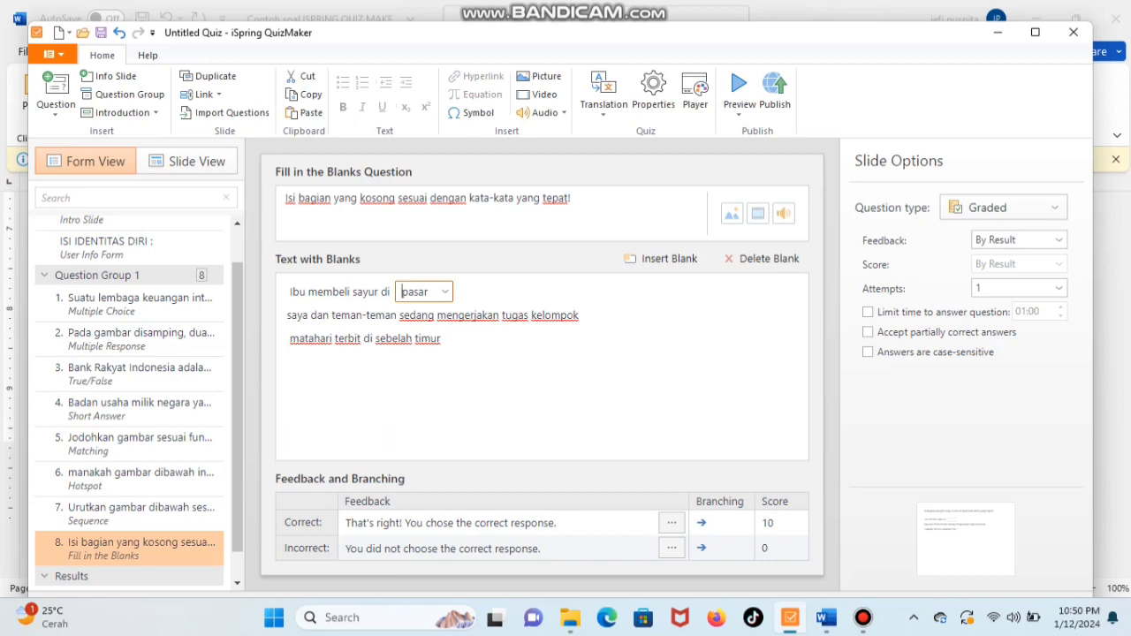
{"action": "mouse_move", "coordinate": [495, 315]}
{"action": "left_mouse_down"}
{"action": "mouse_move", "coordinate": [464, 316]}
{"action": "mouse_move", "coordinate": [499, 315]}
{"action": "left_mouse_up"}
{"action": "left_click", "coordinate": [437, 315]}
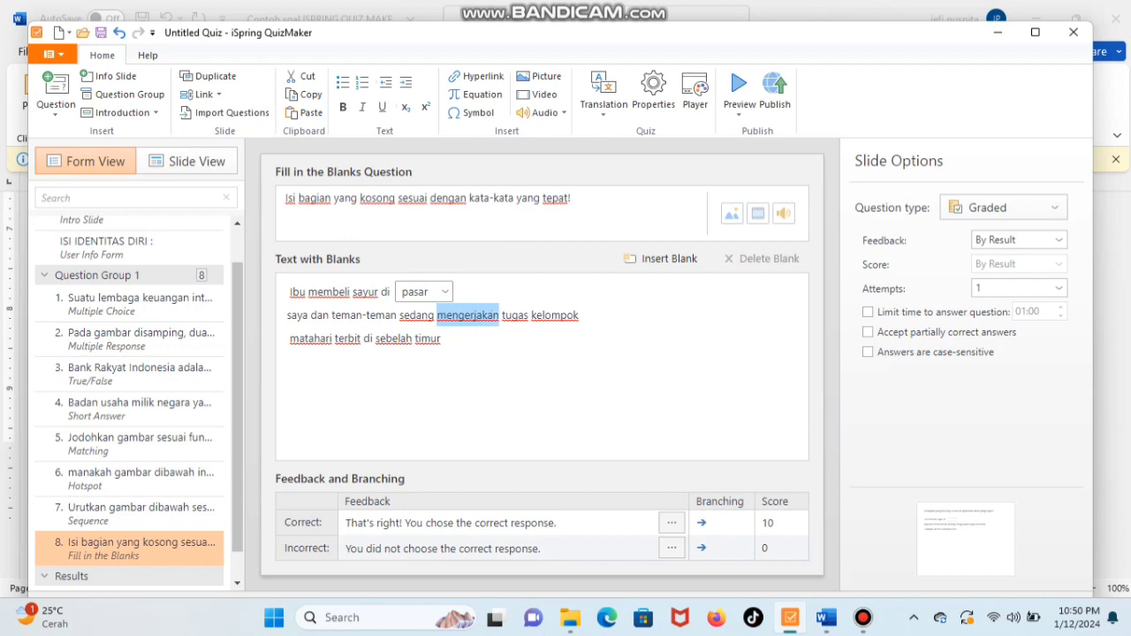
{"action": "left_click", "coordinate": [663, 258]}
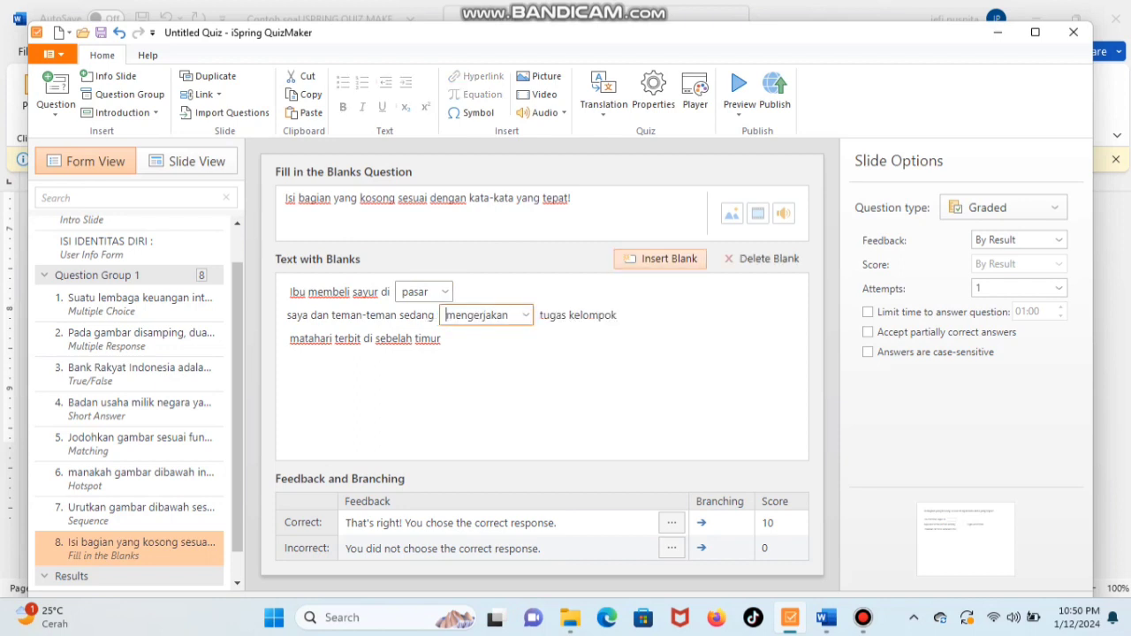
{"action": "left_click", "coordinate": [441, 339]}
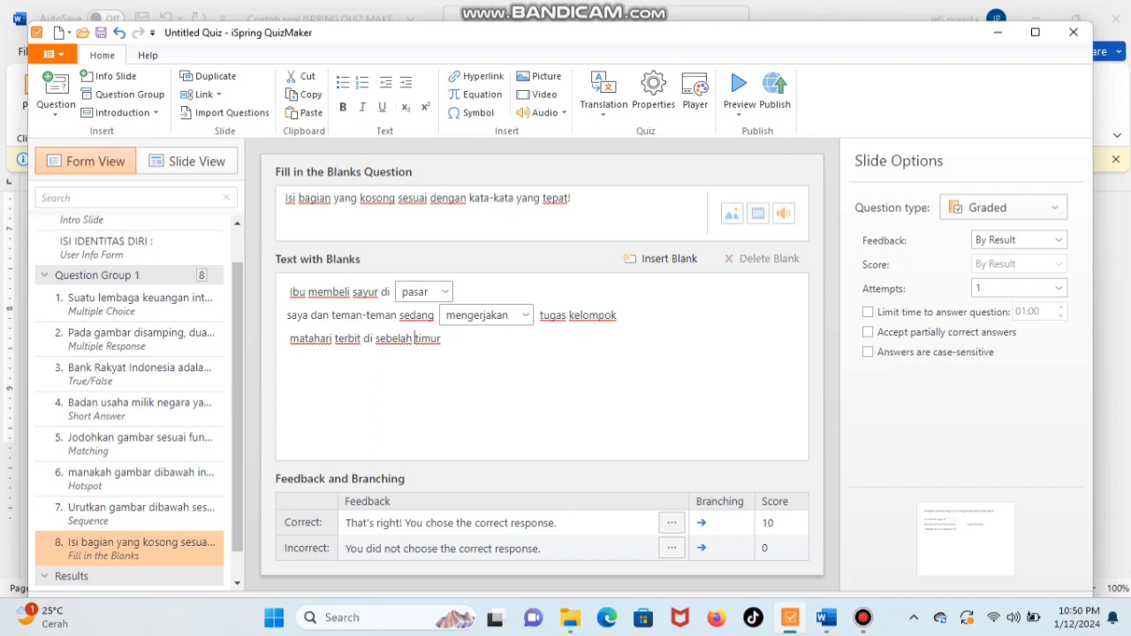
{"action": "left_click_drag", "start_coordinate": [414, 338], "coordinate": [441, 338]}
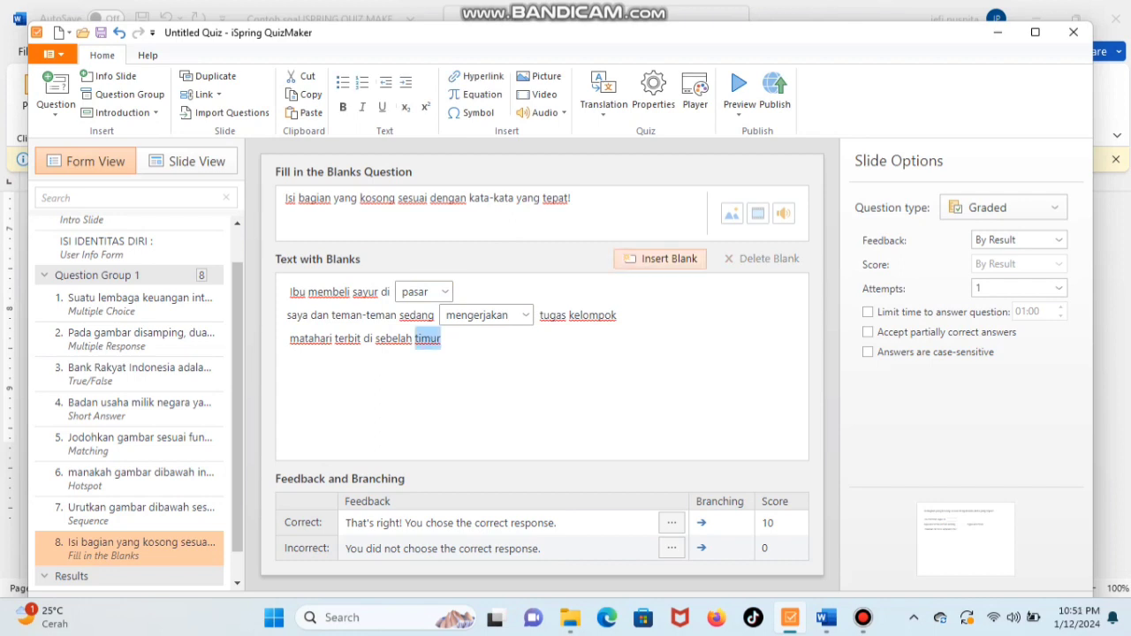
{"action": "left_click", "coordinate": [663, 258]}
{"action": "left_click", "coordinate": [480, 338]}
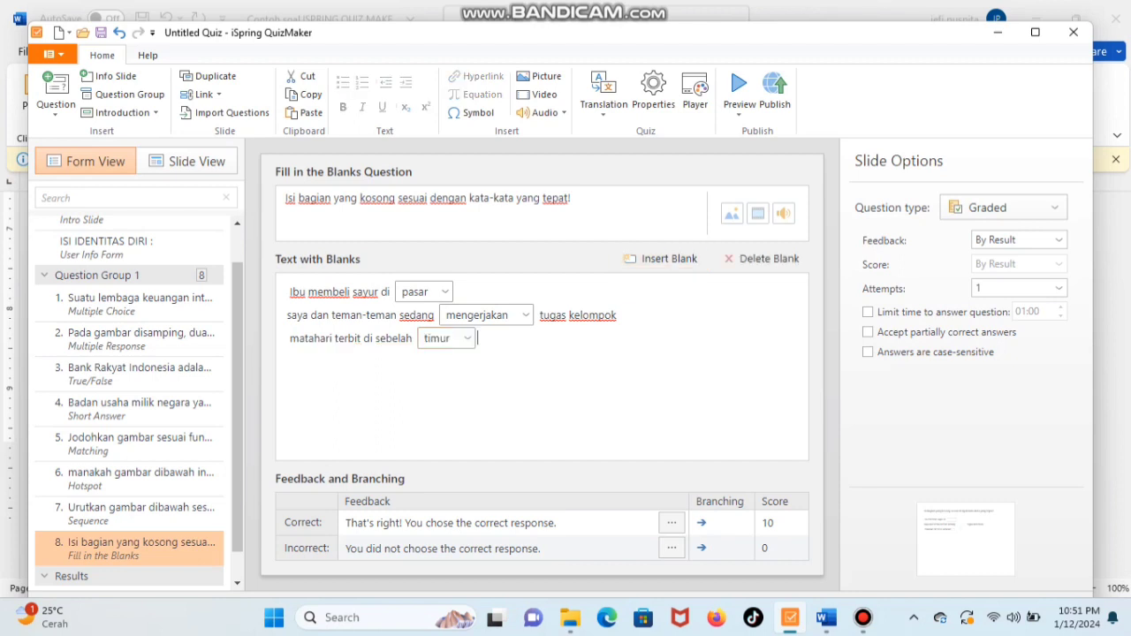
- Set the Fill in the Blanks question's feedback for a correct answer to "JAWABAN BENAR!!!"
{"action": "left_click", "coordinate": [565, 523]}
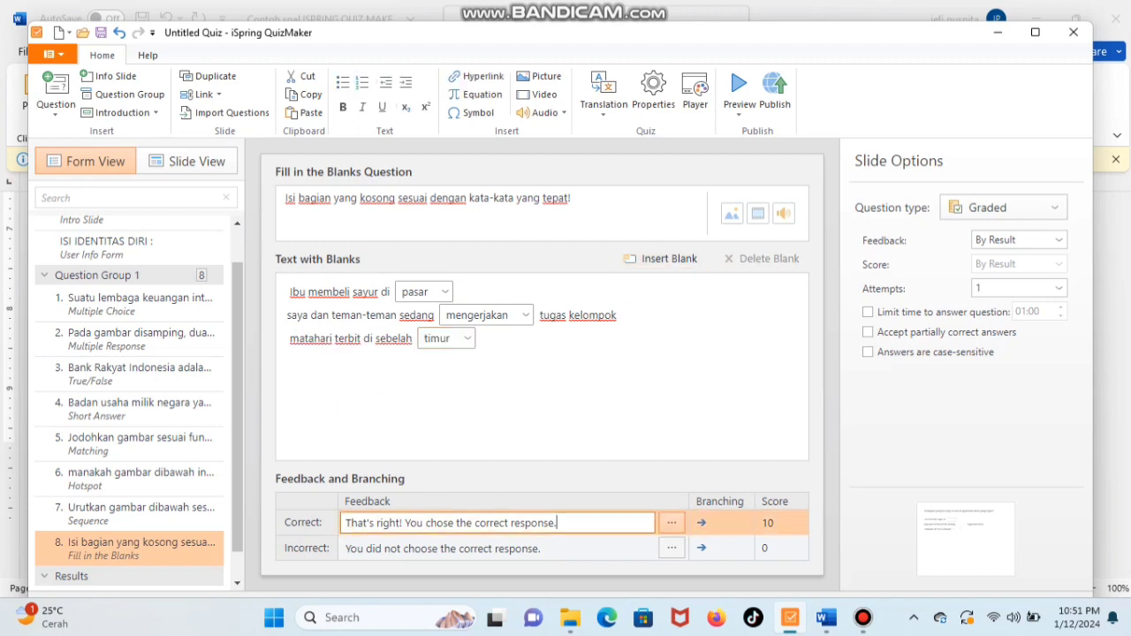
{"action": "left_click_drag", "start_coordinate": [559, 523], "coordinate": [344, 523]}
{"action": "key", "text": "Caps_Lock"}
{"action": "key", "text": "BackSpace"}
{"action": "type", "text": "JAW"}
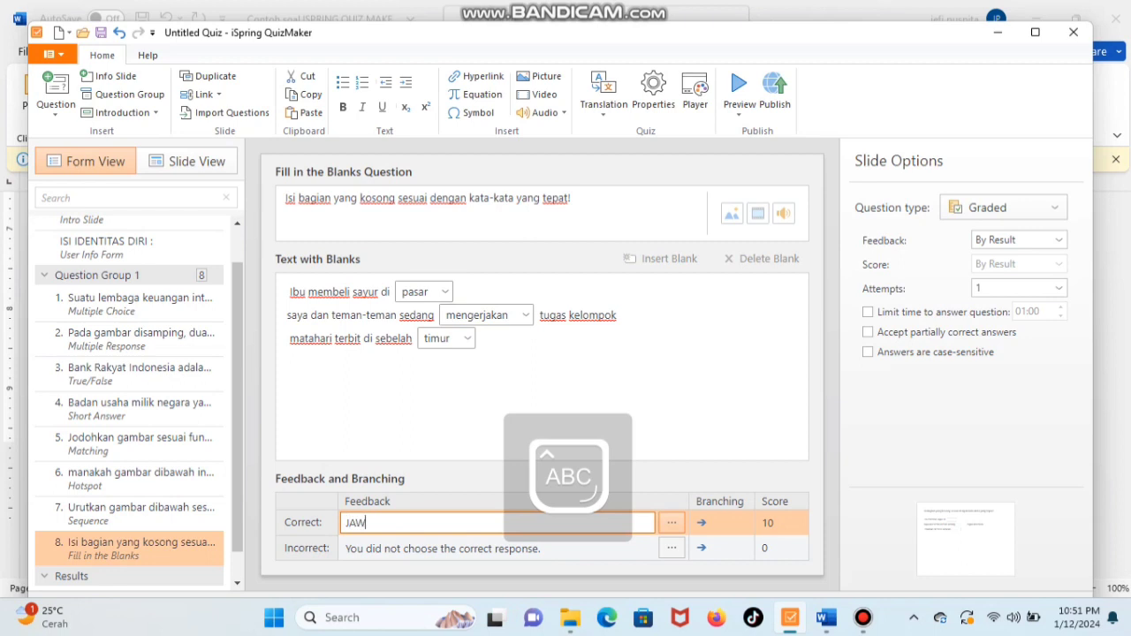
{"action": "type", "text": "ABAN BENAR!!!"}
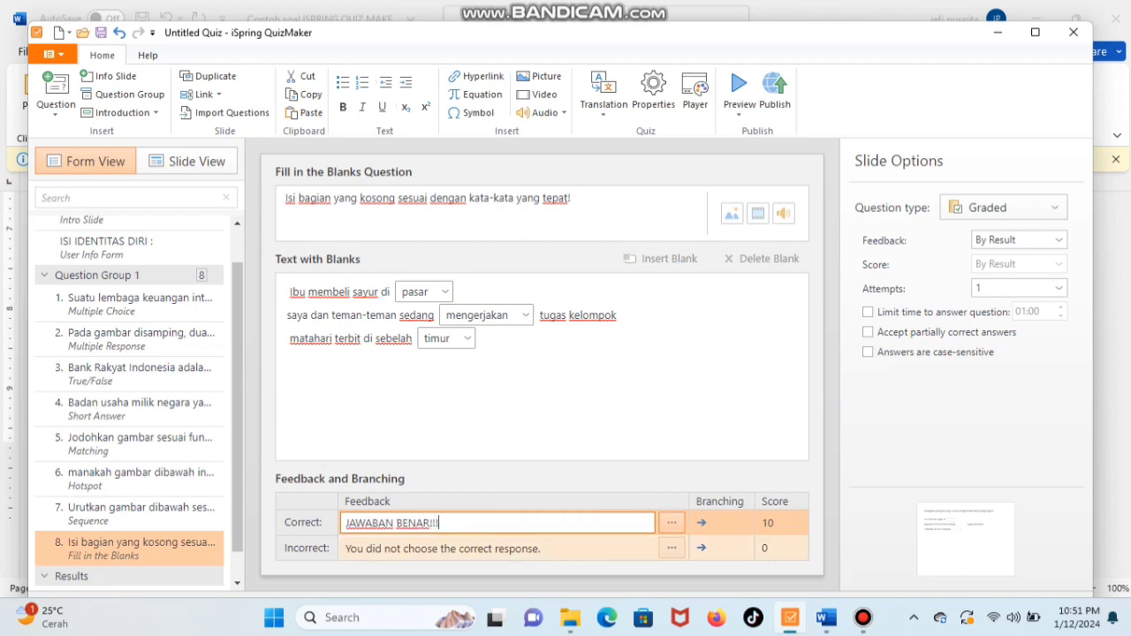
- Set the Fill in the Blanks question's feedback for an incorrect answer to "JAWABAN SALAH!!!"
{"action": "left_click", "coordinate": [561, 548]}
{"action": "left_click_drag", "start_coordinate": [556, 549], "coordinate": [345, 549]}
{"action": "type", "text": "JAWA"}
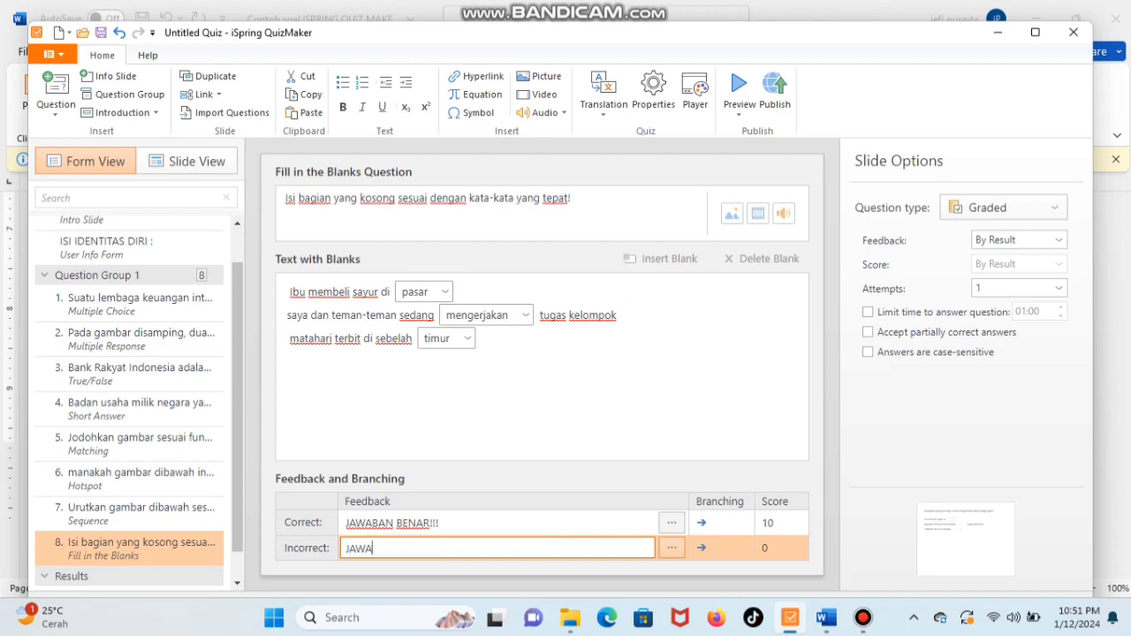
{"action": "type", "text": "BAN SALAH!!!"}
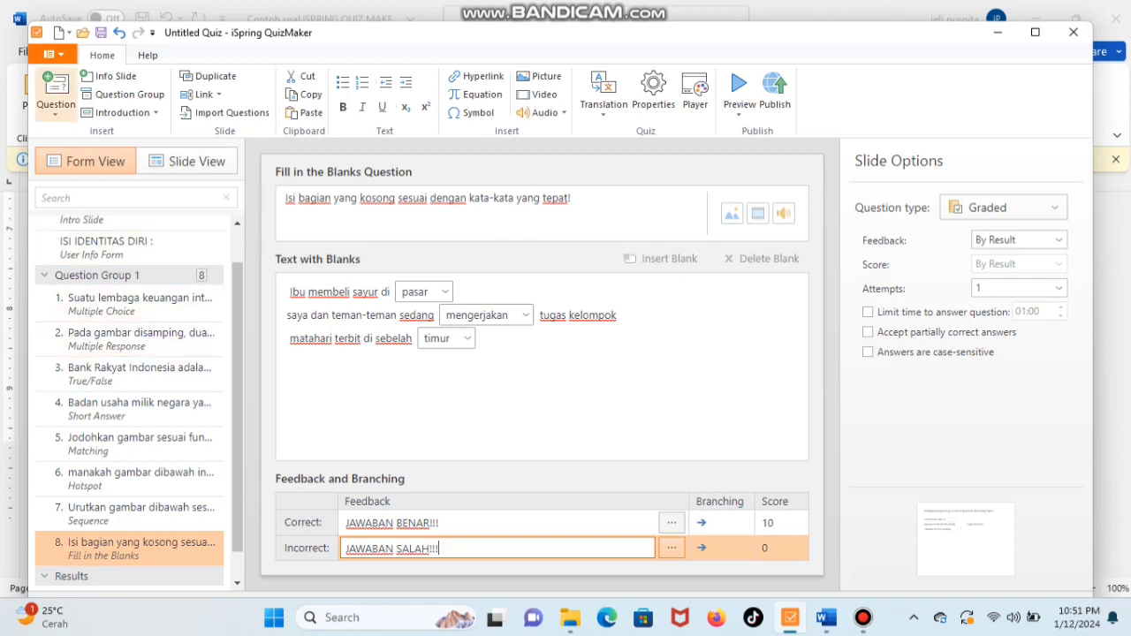
- Add a Select from Lists question after the Fill in the Blanks question
{"action": "left_click", "coordinate": [55, 93]}
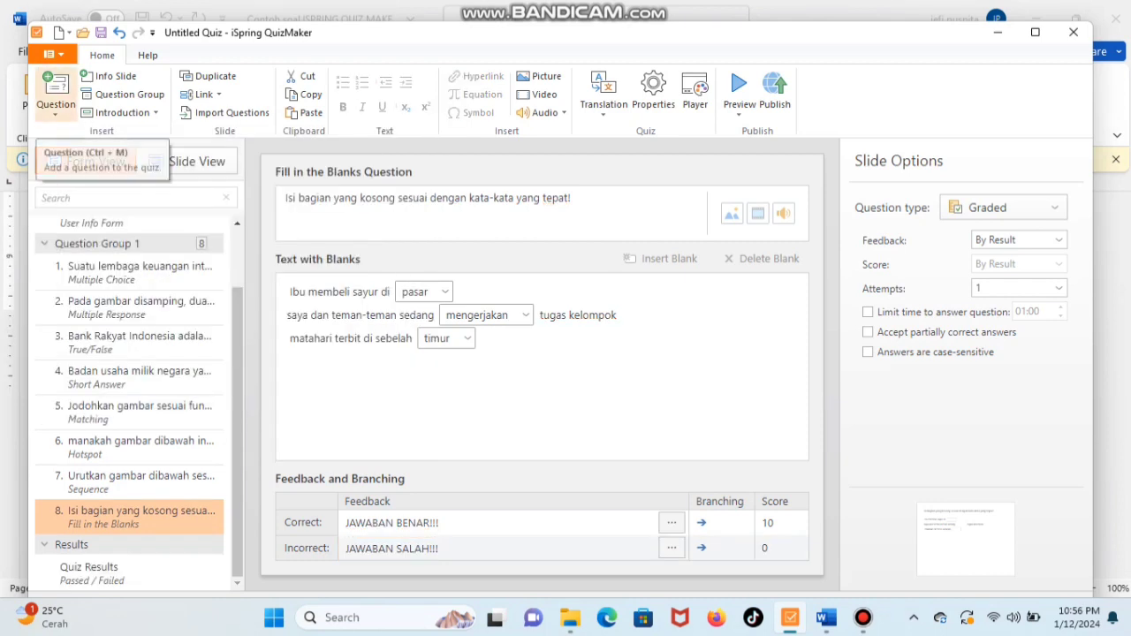
{"action": "left_click", "coordinate": [54, 89]}
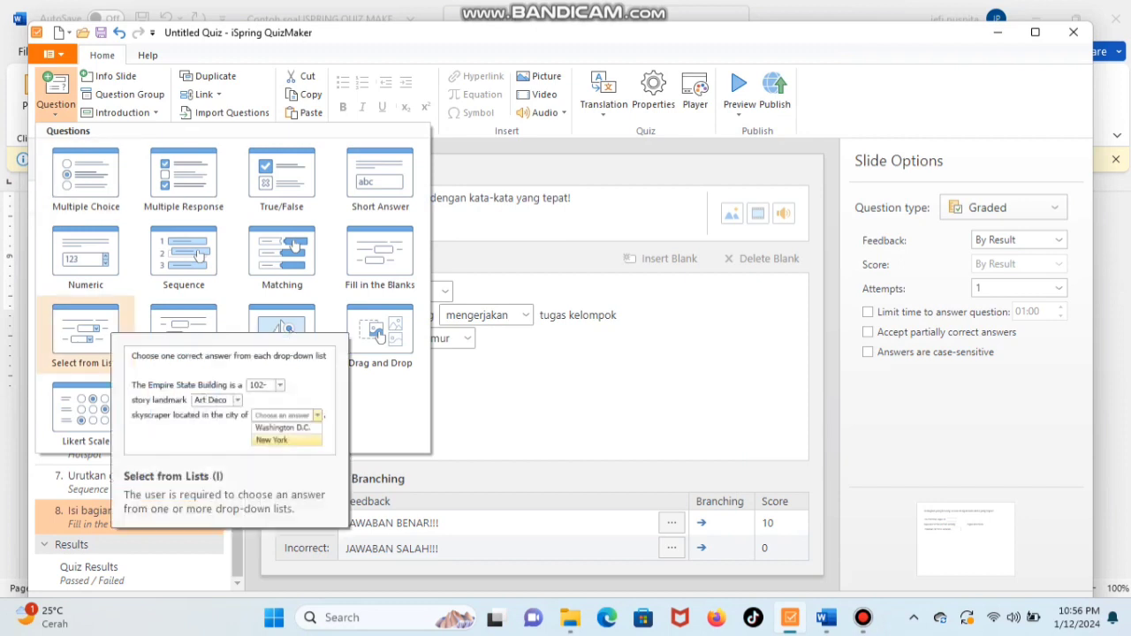
{"action": "left_click", "coordinate": [94, 332]}
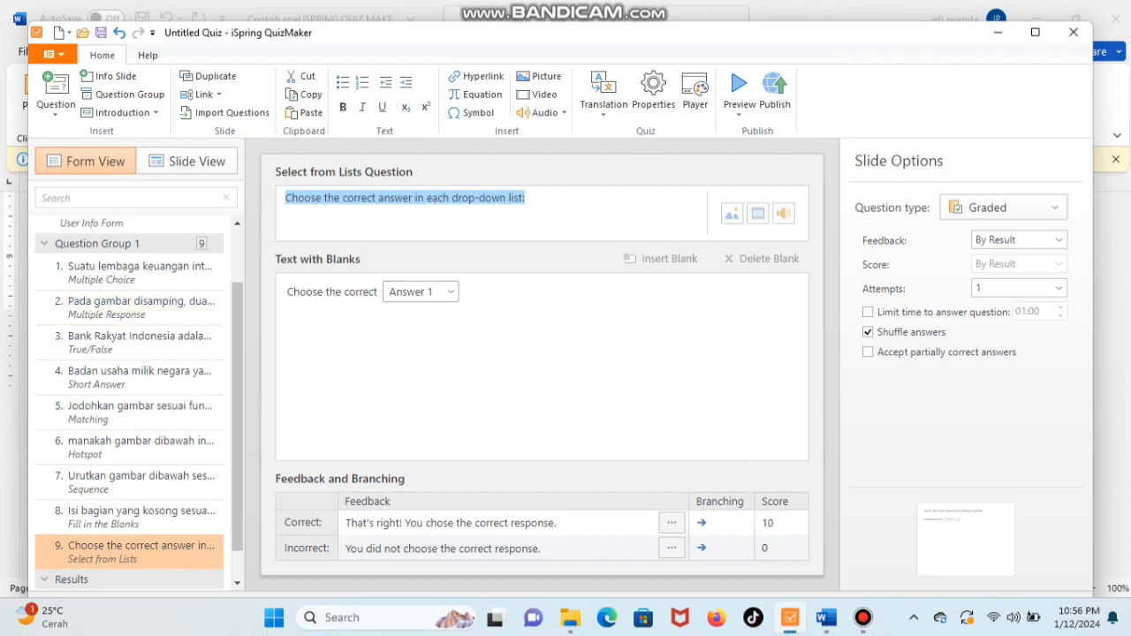
- Replace the Select from Lists question's text in QuizMaker with "Pilih jawaban yang tepat dari masing-masing kolom yang kosong!" copied from the Word document
{"action": "left_click", "coordinate": [826, 617]}
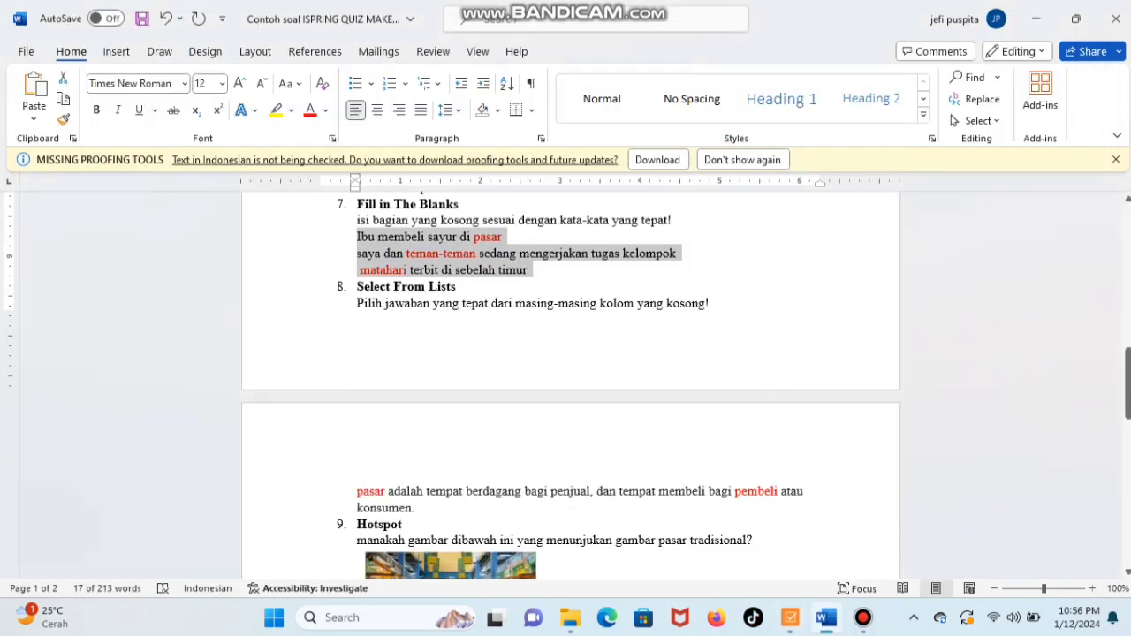
{"action": "left_click_drag", "start_coordinate": [357, 303], "coordinate": [716, 303]}
{"action": "key", "text": "ctrl+c"}
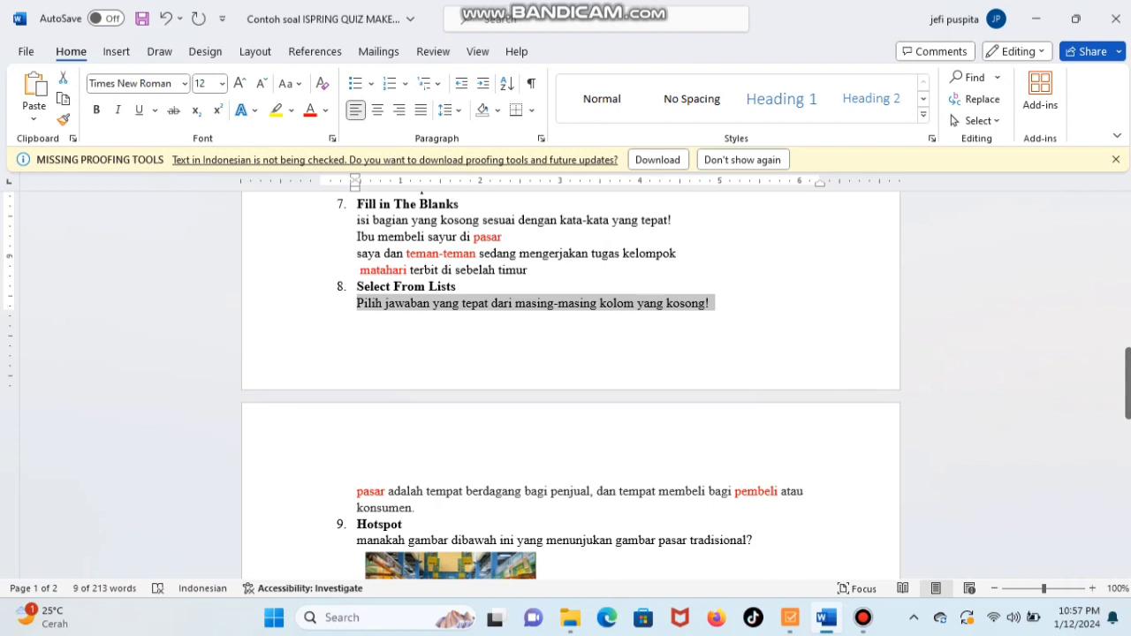
{"action": "left_click", "coordinate": [790, 618]}
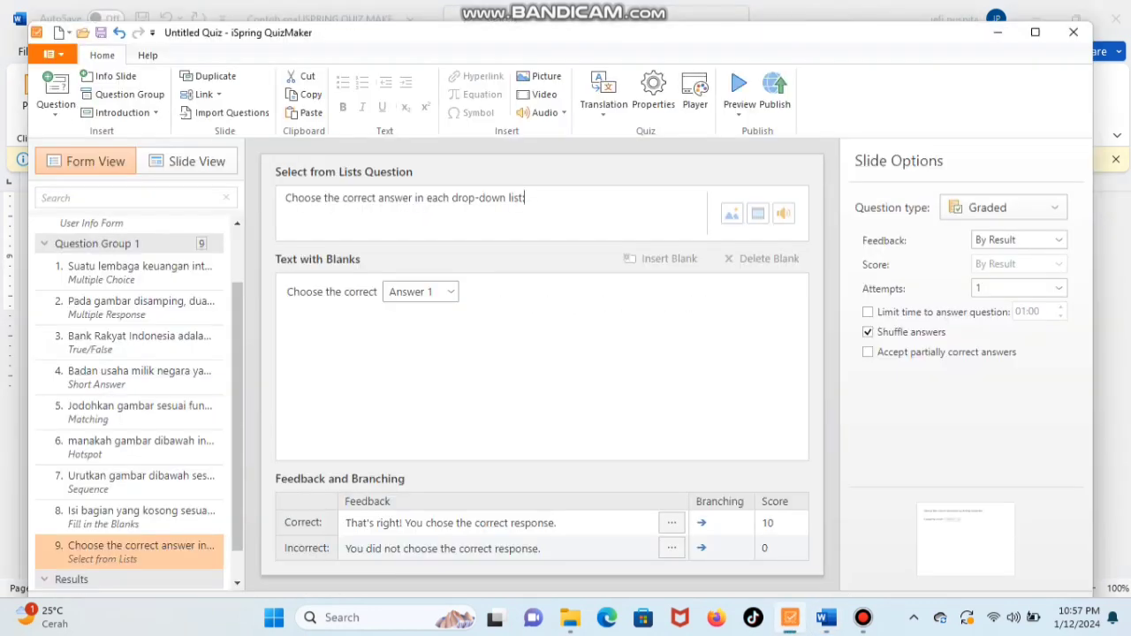
{"action": "left_click_drag", "start_coordinate": [525, 198], "coordinate": [285, 197]}
{"action": "key", "text": "ctrl+v"}
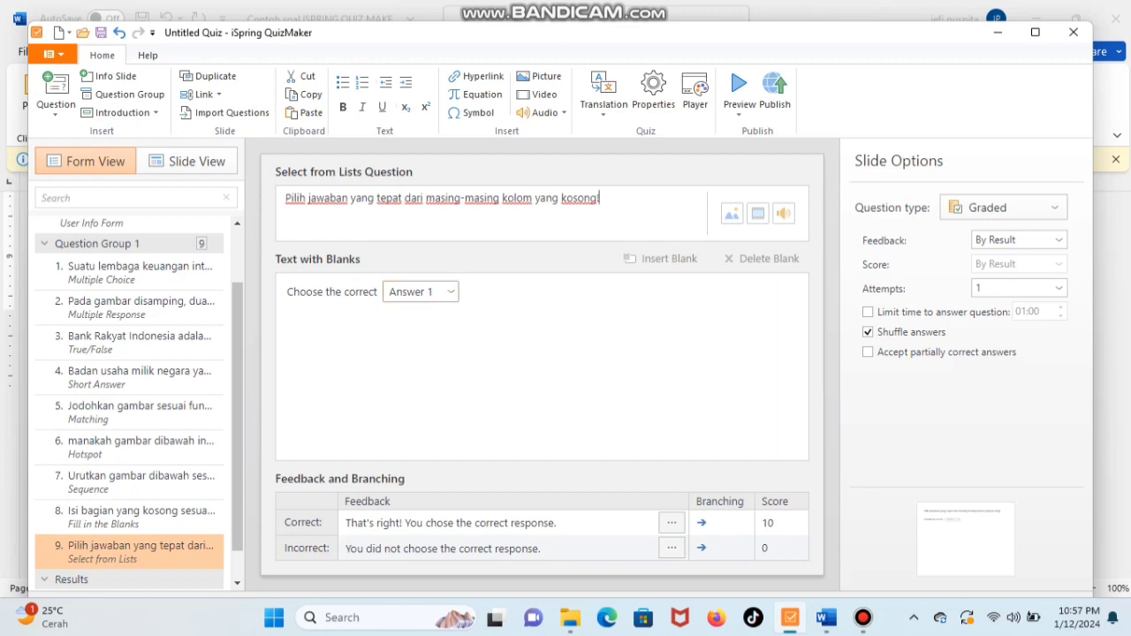
- Replace the Select from Lists placeholder text with blanks with the Word document's sentence "pasar adalah tempat berdagang bagi penjual, dan tempat membeli bagi pembeli atau konsumen."
{"action": "left_click_drag", "start_coordinate": [477, 291], "coordinate": [286, 292]}
{"action": "key", "text": "BackSpace"}
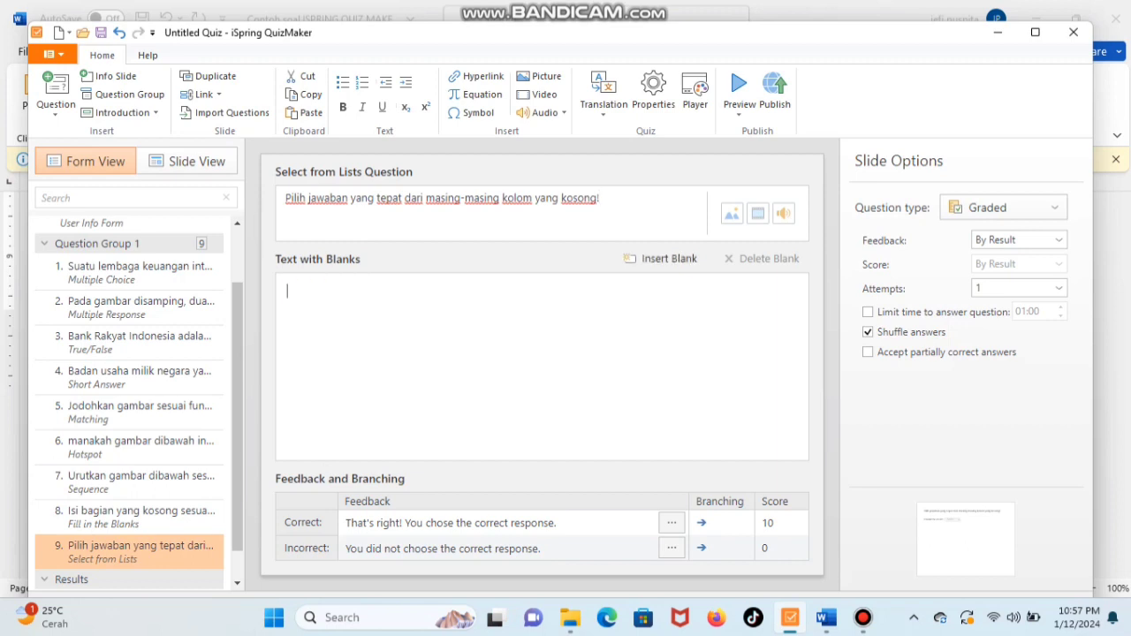
{"action": "left_click", "coordinate": [826, 617]}
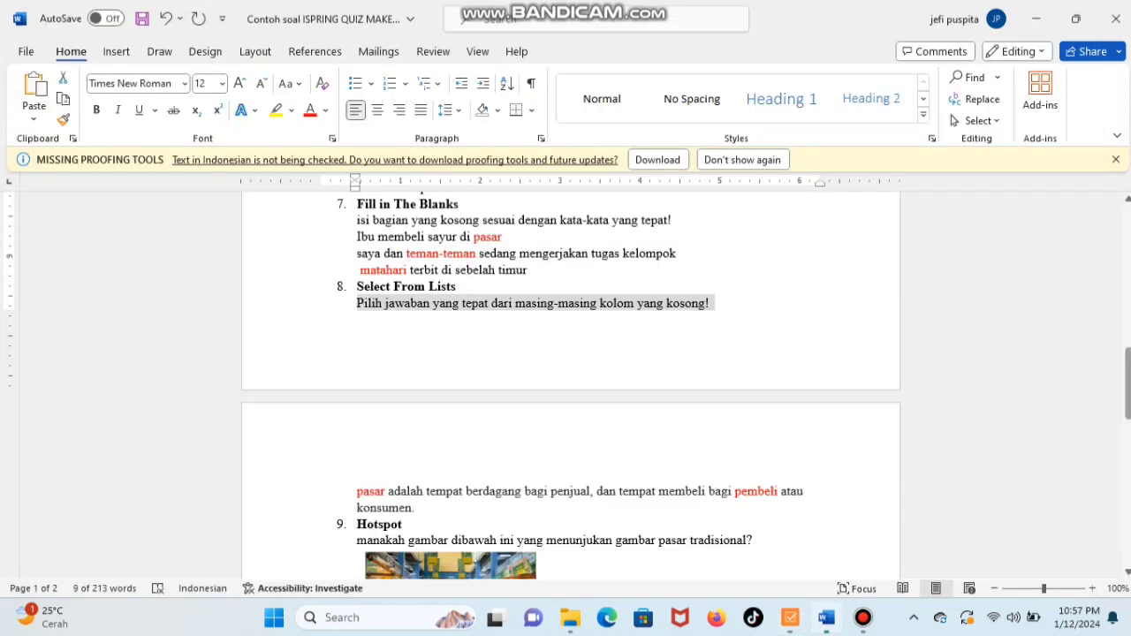
{"action": "left_click_drag", "start_coordinate": [357, 491], "coordinate": [415, 508]}
{"action": "key", "text": "ctrl+c"}
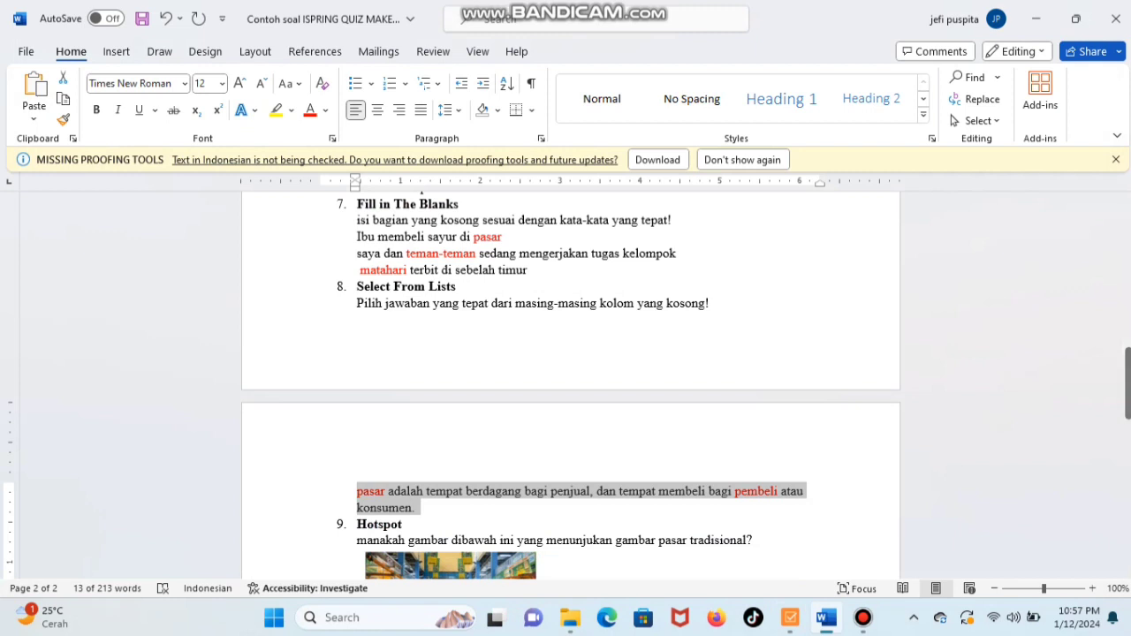
{"action": "left_click", "coordinate": [790, 618]}
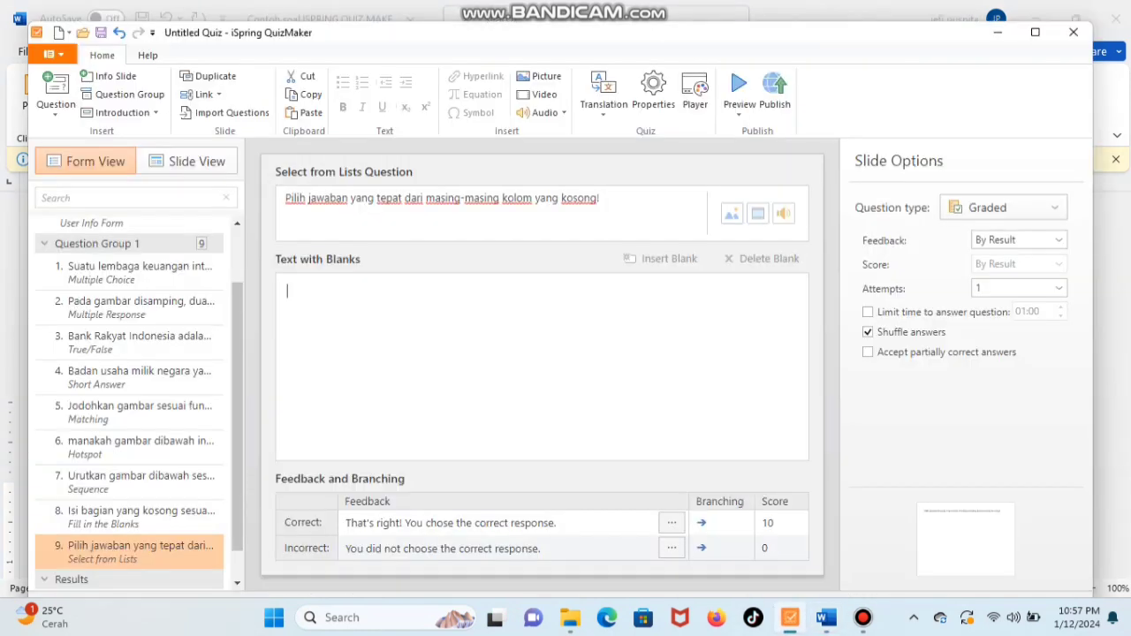
{"action": "key", "text": "ctrl+v"}
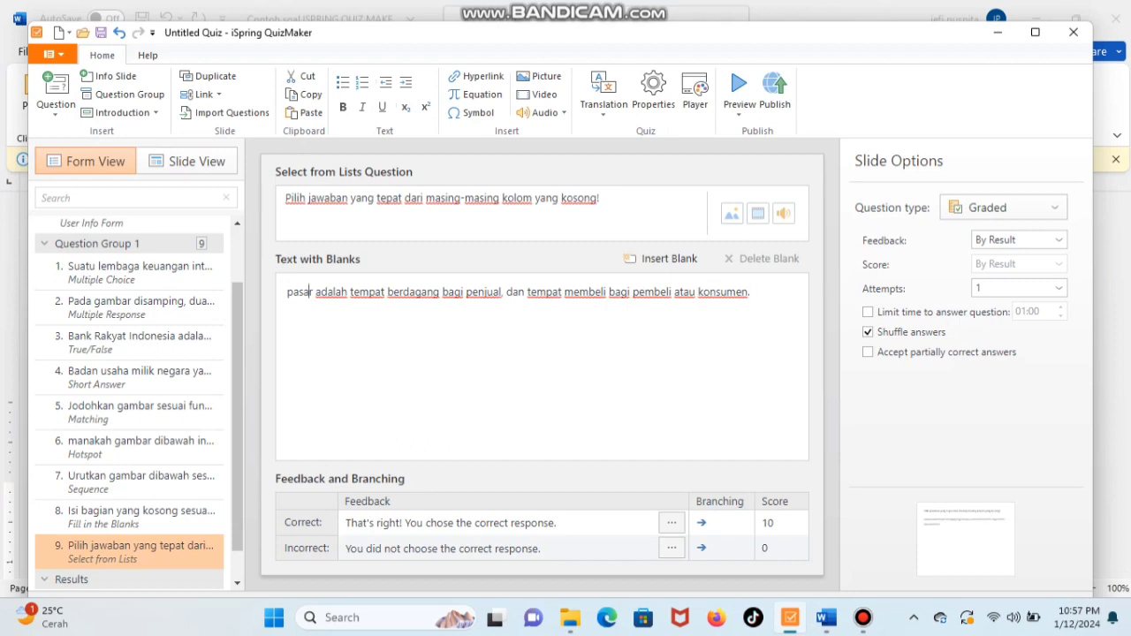
- Turn the words "pasar" and "pembeli" in the Select from Lists sentence into drop-down blanks
{"action": "left_click_drag", "start_coordinate": [313, 291], "coordinate": [286, 292]}
{"action": "left_click", "coordinate": [663, 258]}
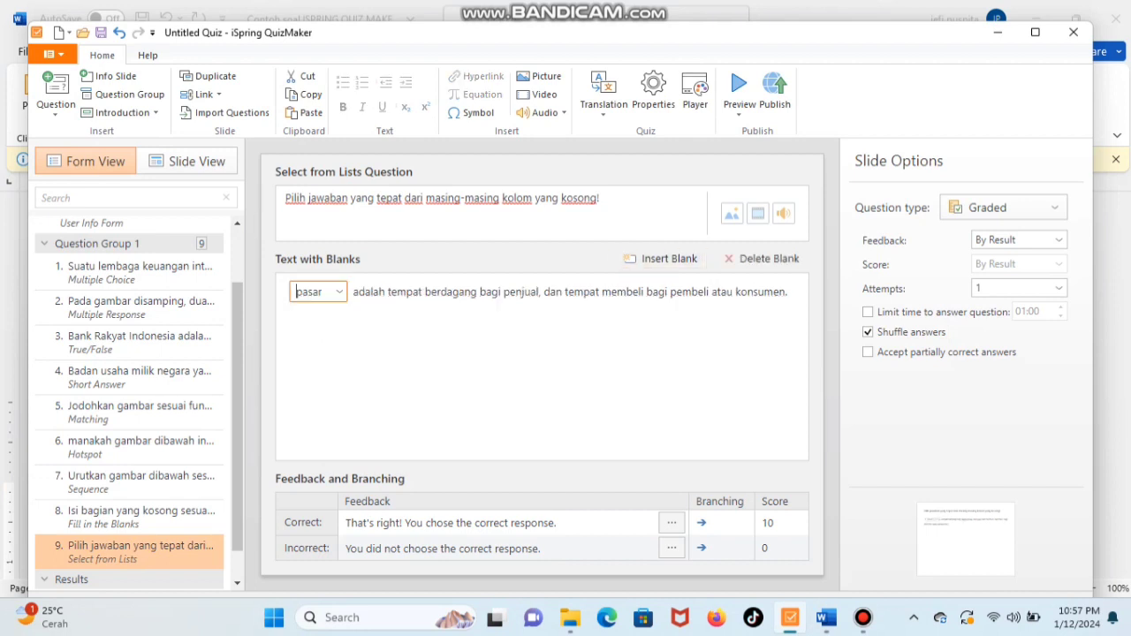
{"action": "left_click_drag", "start_coordinate": [670, 292], "coordinate": [709, 292]}
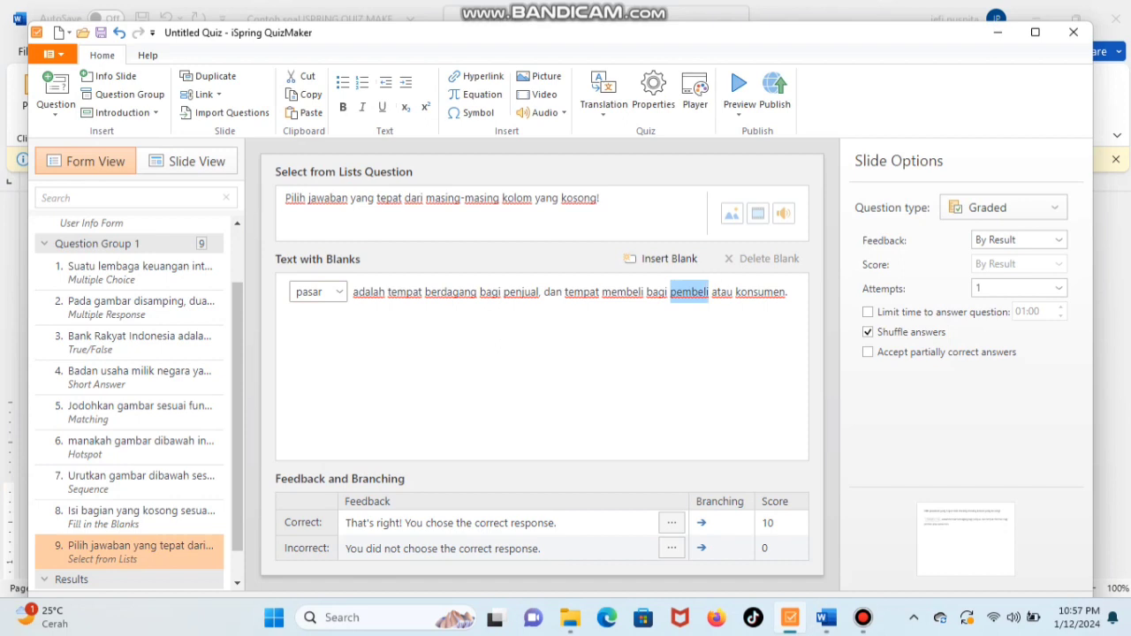
{"action": "left_click", "coordinate": [663, 258]}
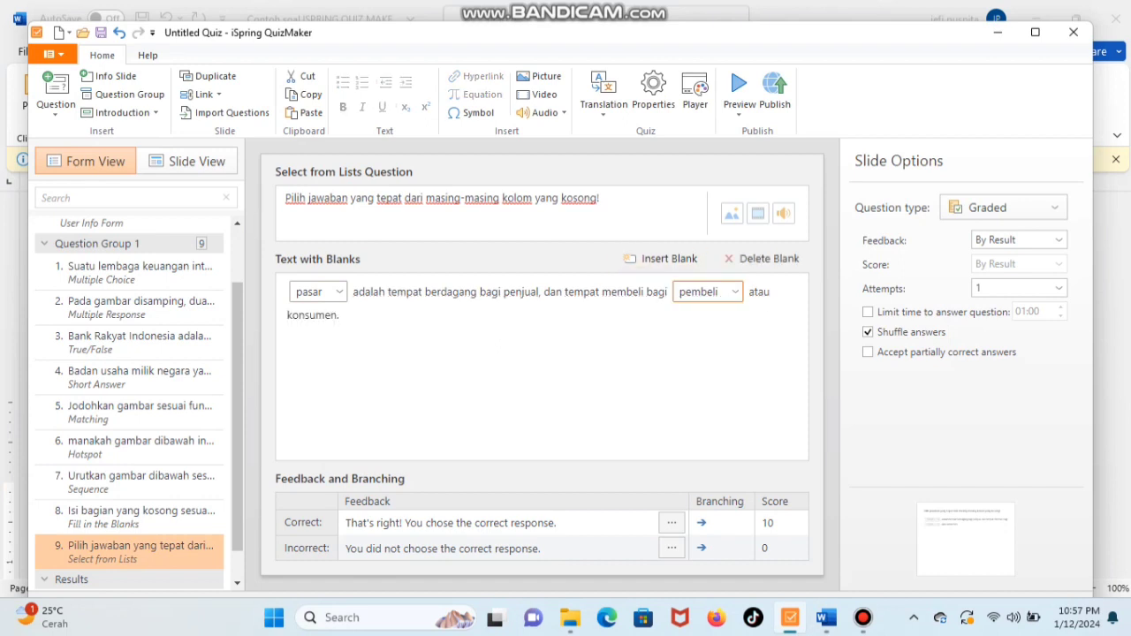
- Set the Select from Lists question's correct feedback to "JAWABAN BENAR!!!" and its incorrect feedback to "JAWABAN SALAH!!!"
{"action": "left_click_drag", "start_coordinate": [557, 522], "coordinate": [346, 522]}
{"action": "key", "text": "BackSpace"}
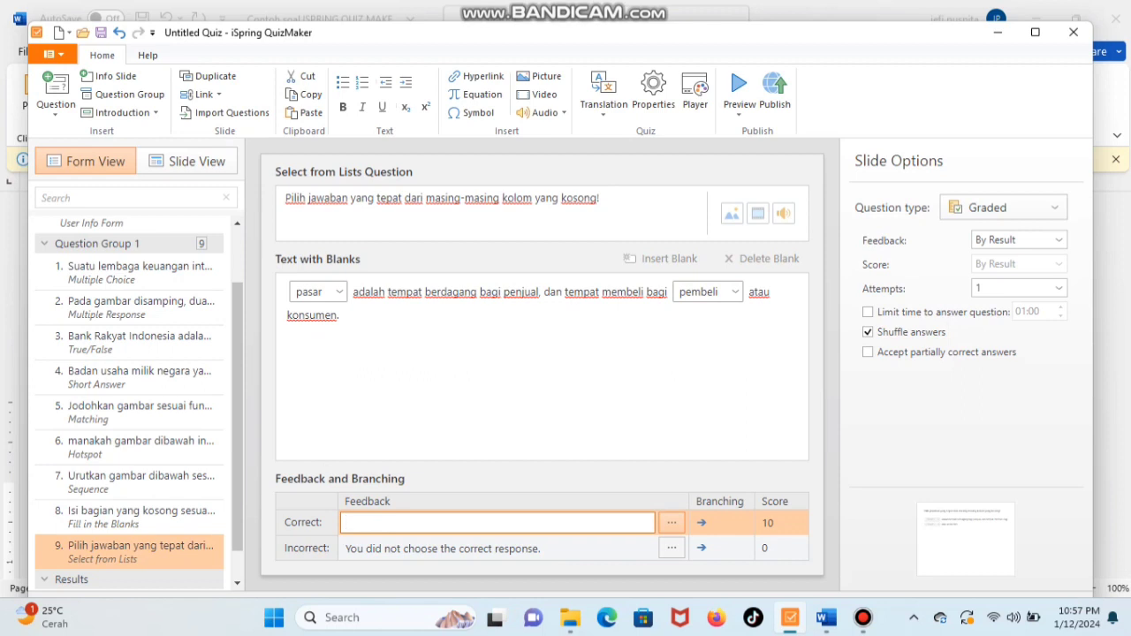
{"action": "type", "text": "JAWABAN BENAR!!!"}
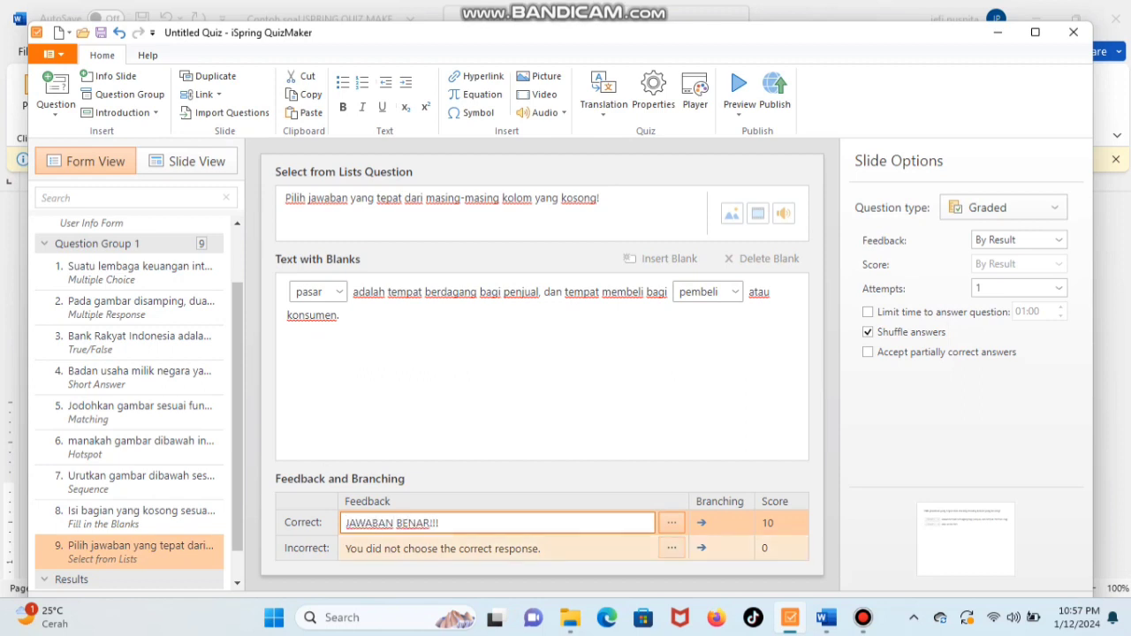
{"action": "left_click", "coordinate": [542, 548]}
{"action": "left_click_drag", "start_coordinate": [542, 548], "coordinate": [345, 548]}
{"action": "type", "text": "JAW"}
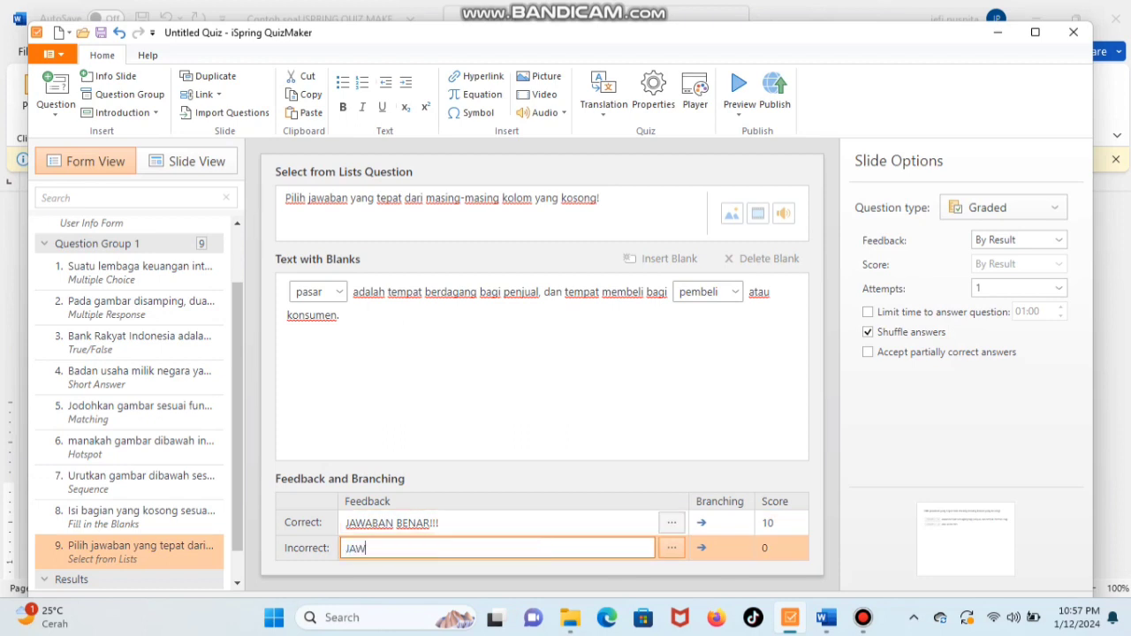
{"action": "type", "text": "ABAN SALAH"}
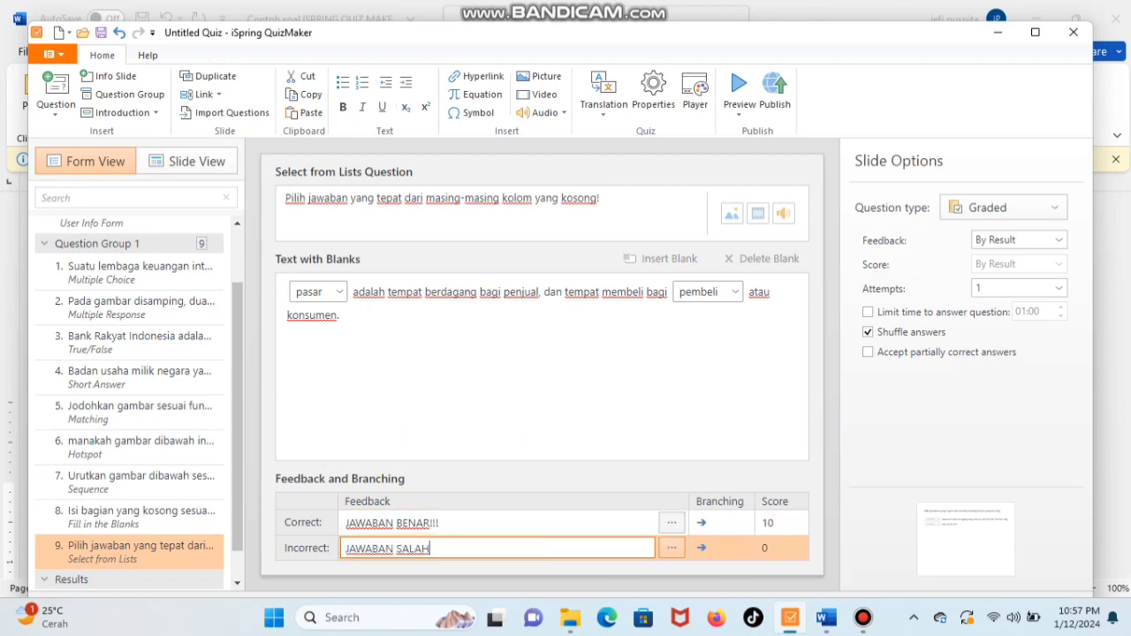
{"action": "type", "text": "!!!"}
- Add an Essay question and replace its text with "Sebutkan tujuan BUMN berdasarkan vidio disamping!" copied from the Word document
{"action": "left_click", "coordinate": [54, 92]}
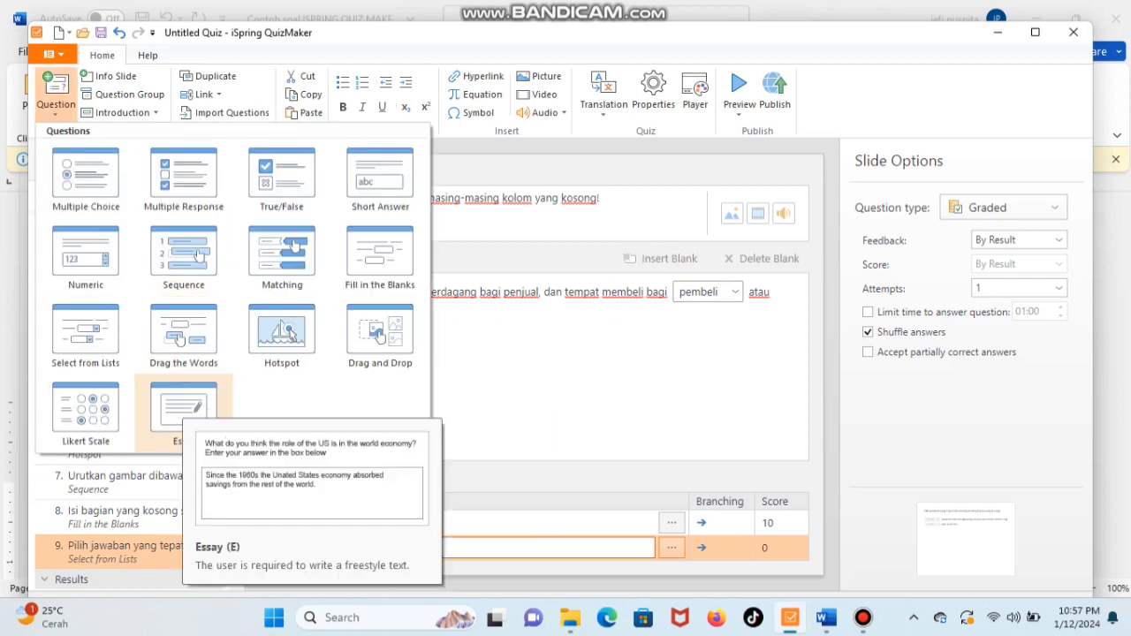
{"action": "left_click", "coordinate": [182, 409]}
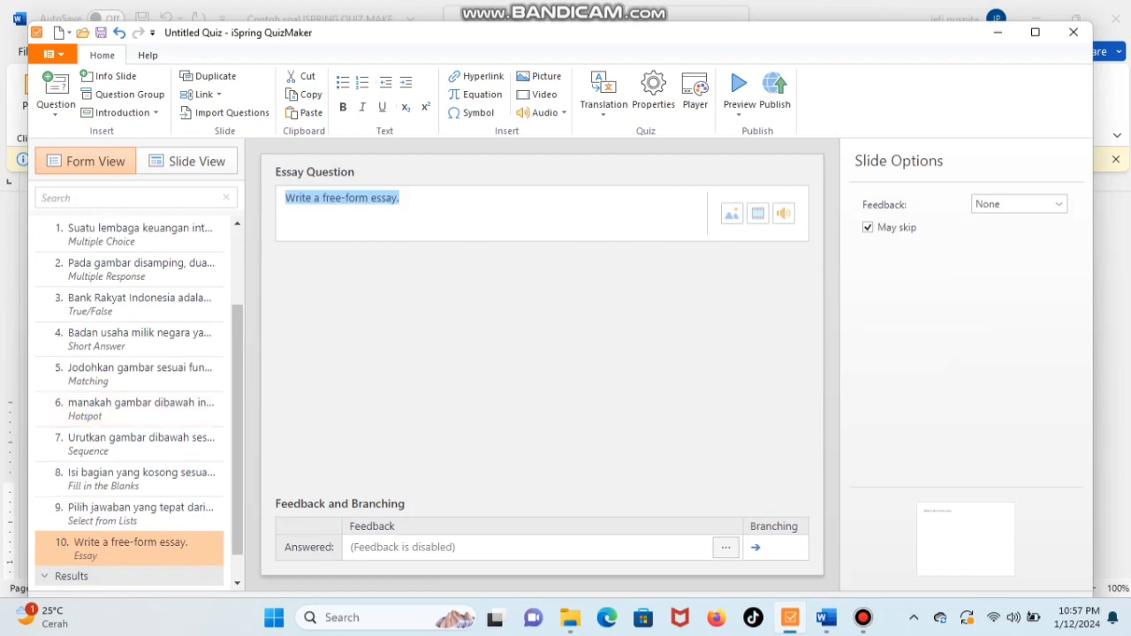
{"action": "key", "text": "BackSpace"}
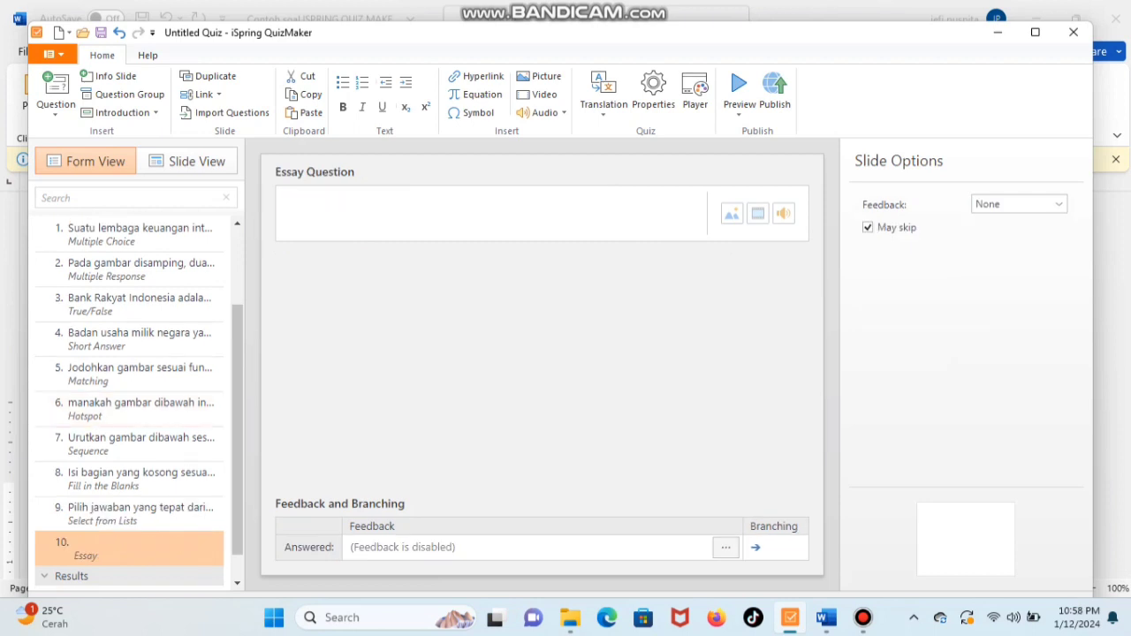
{"action": "left_click", "coordinate": [827, 618]}
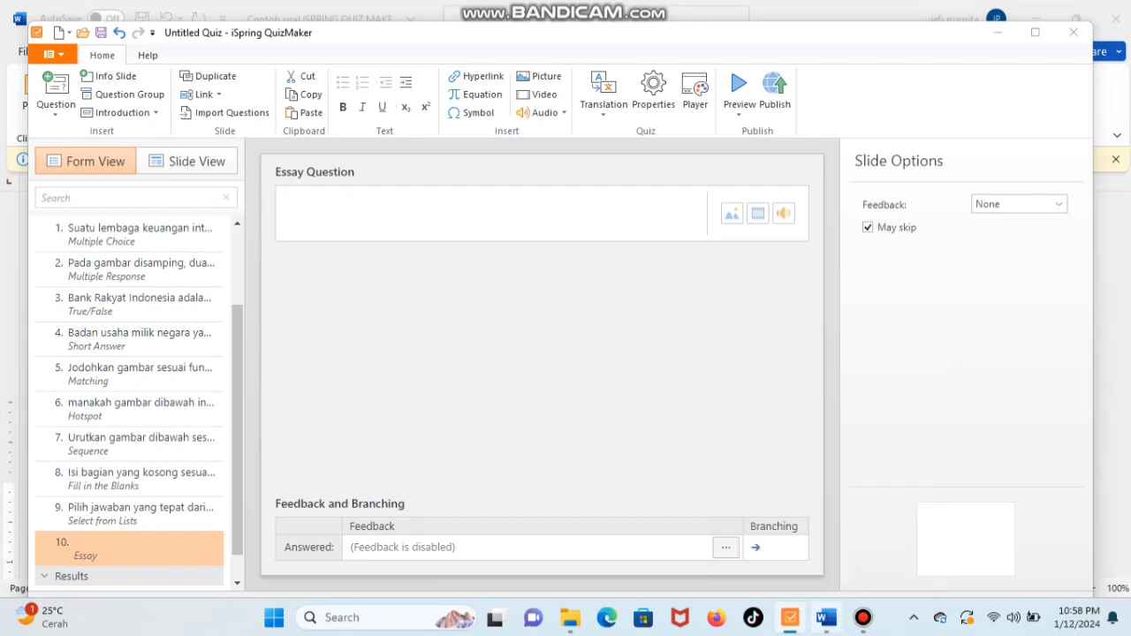
{"action": "left_click", "coordinate": [565, 509]}
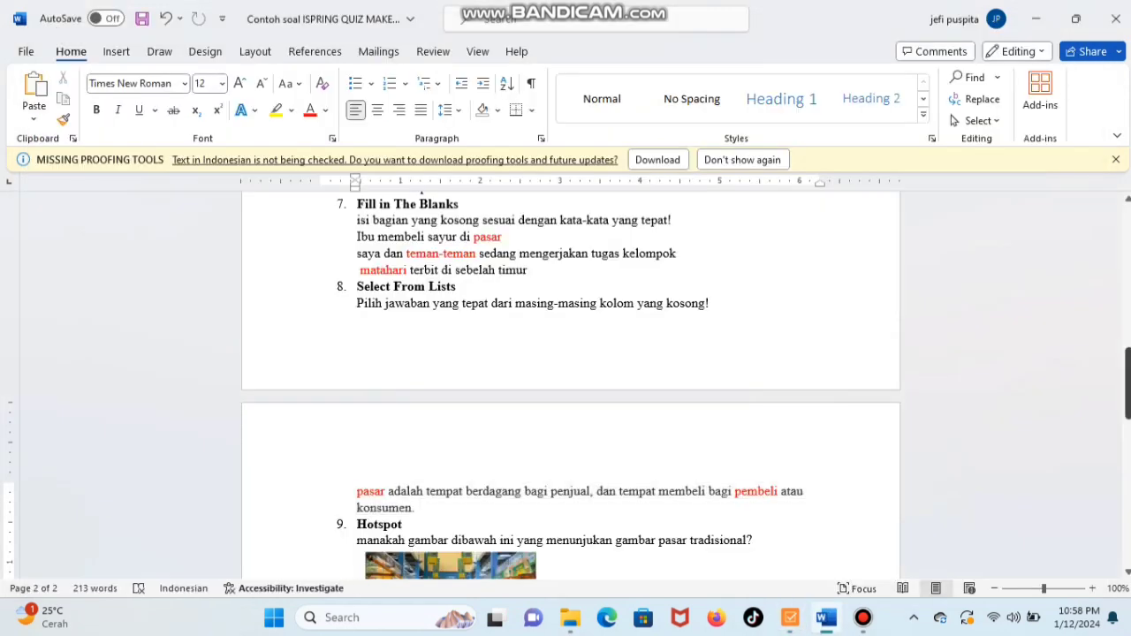
{"action": "left_click_drag", "start_coordinate": [1127, 384], "coordinate": [1128, 478]}
{"action": "left_click_drag", "start_coordinate": [356, 337], "coordinate": [628, 338]}
{"action": "key", "text": "ctrl+c"}
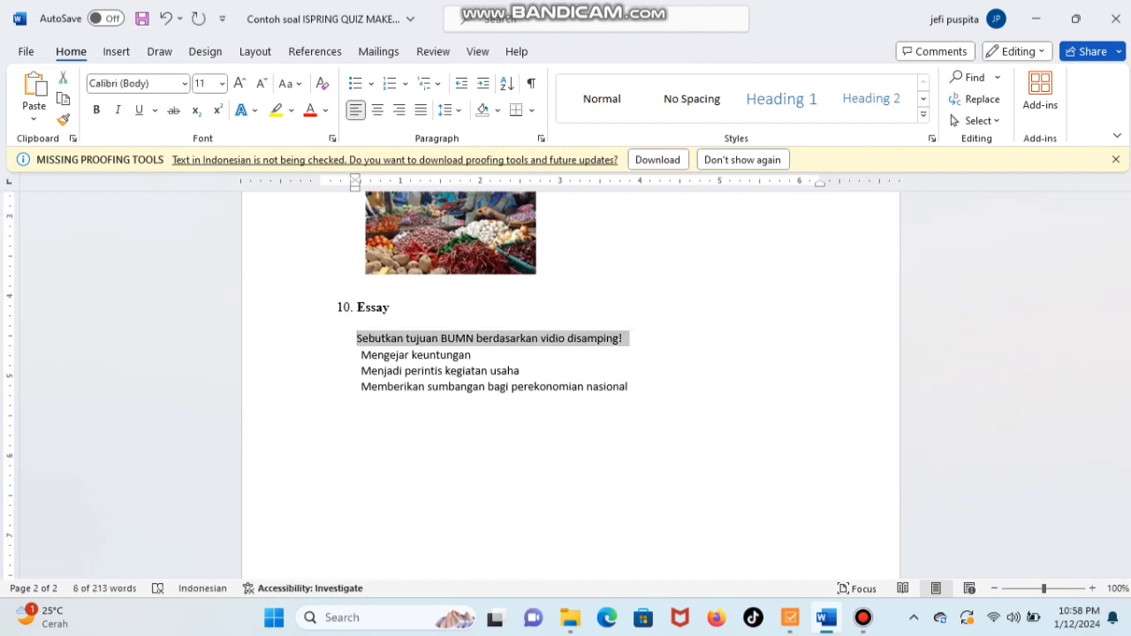
{"action": "left_click", "coordinate": [790, 618]}
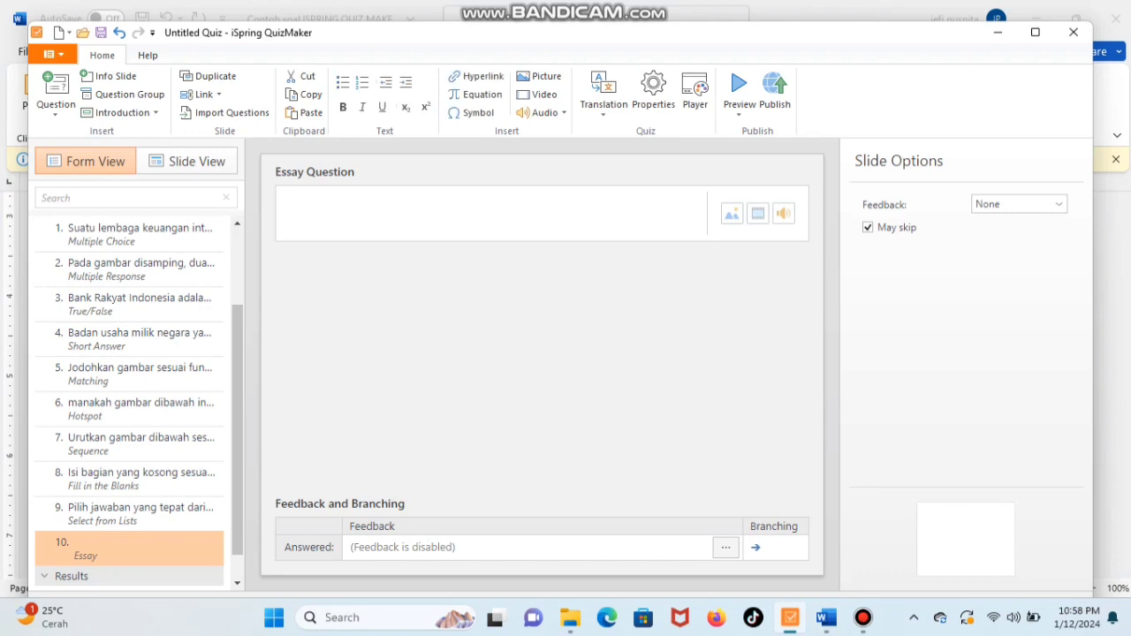
{"action": "key", "text": "ctrl+v"}
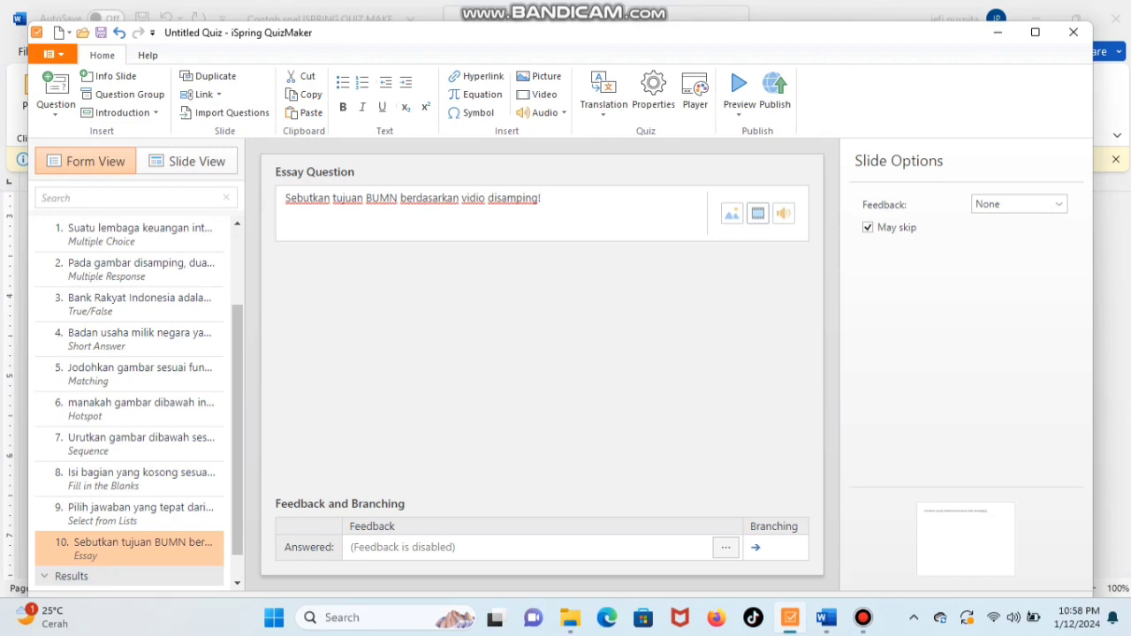
- Attach the video file VID-20231220-WA0045 to the Essay question
{"action": "left_click", "coordinate": [758, 213]}
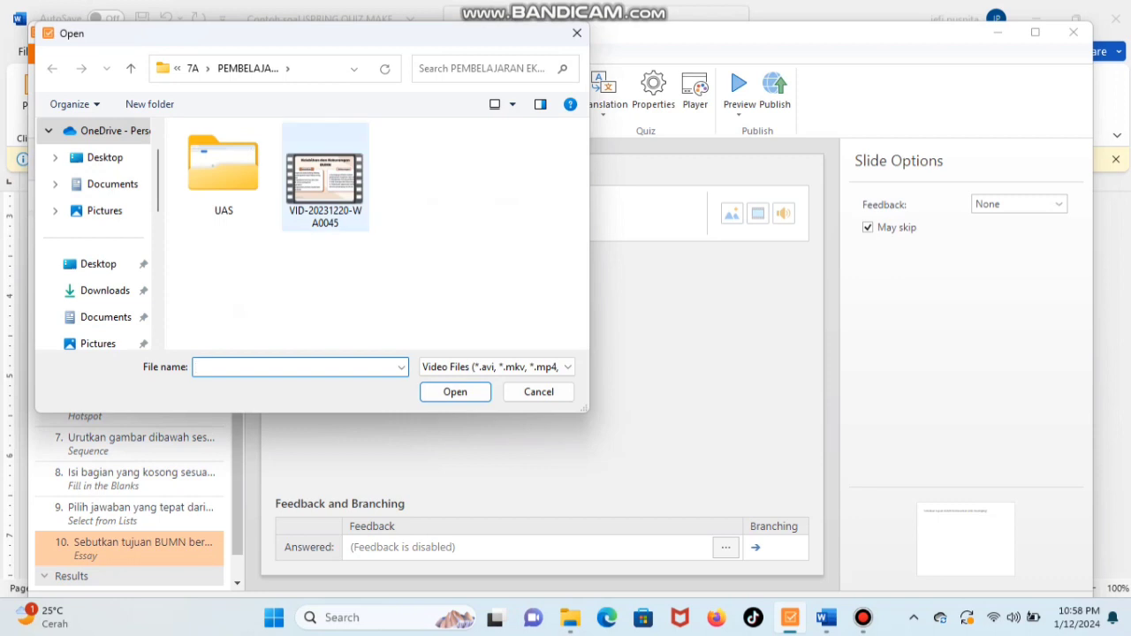
{"action": "left_click", "coordinate": [338, 187]}
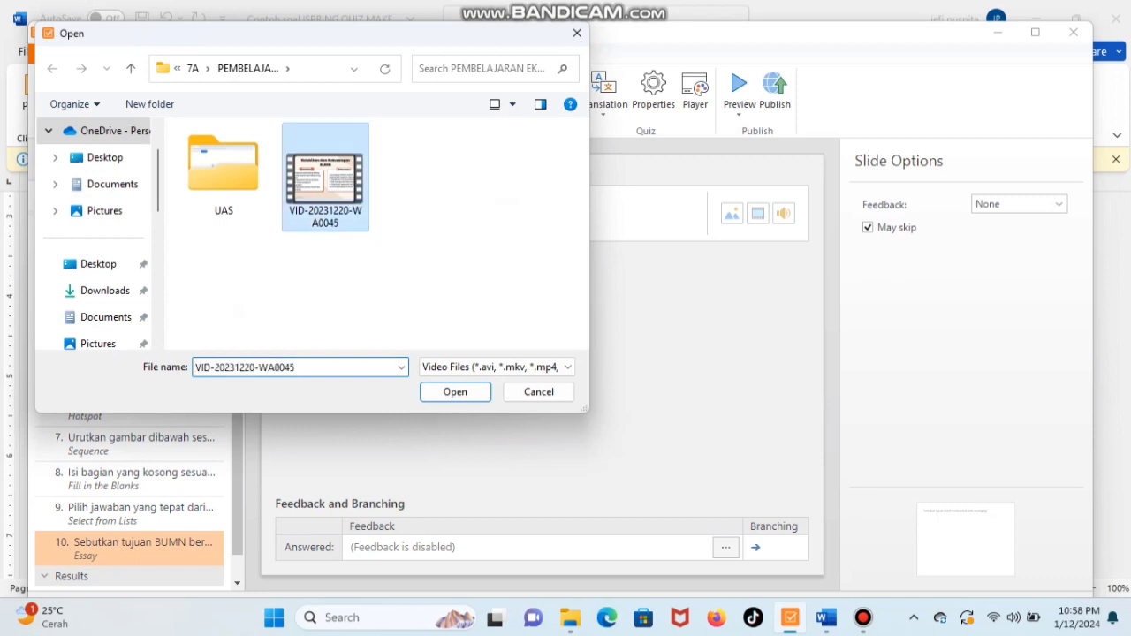
{"action": "left_click", "coordinate": [455, 391]}
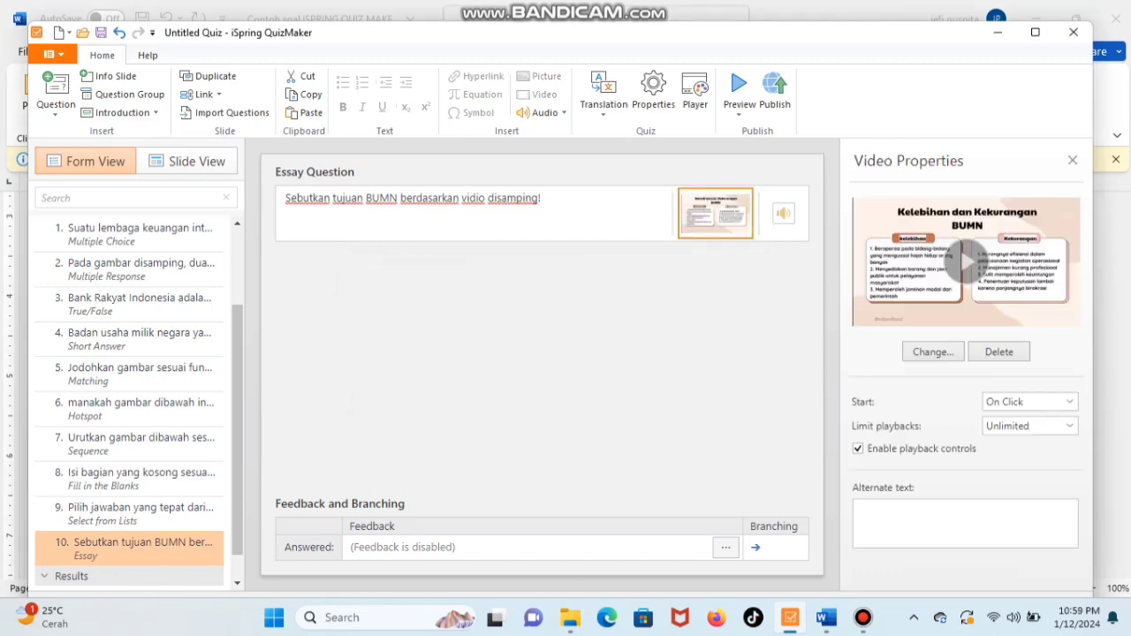
- Play the Essay question's attached video for a few seconds with the system volume lowered, and pause it
{"action": "left_click", "coordinate": [967, 261]}
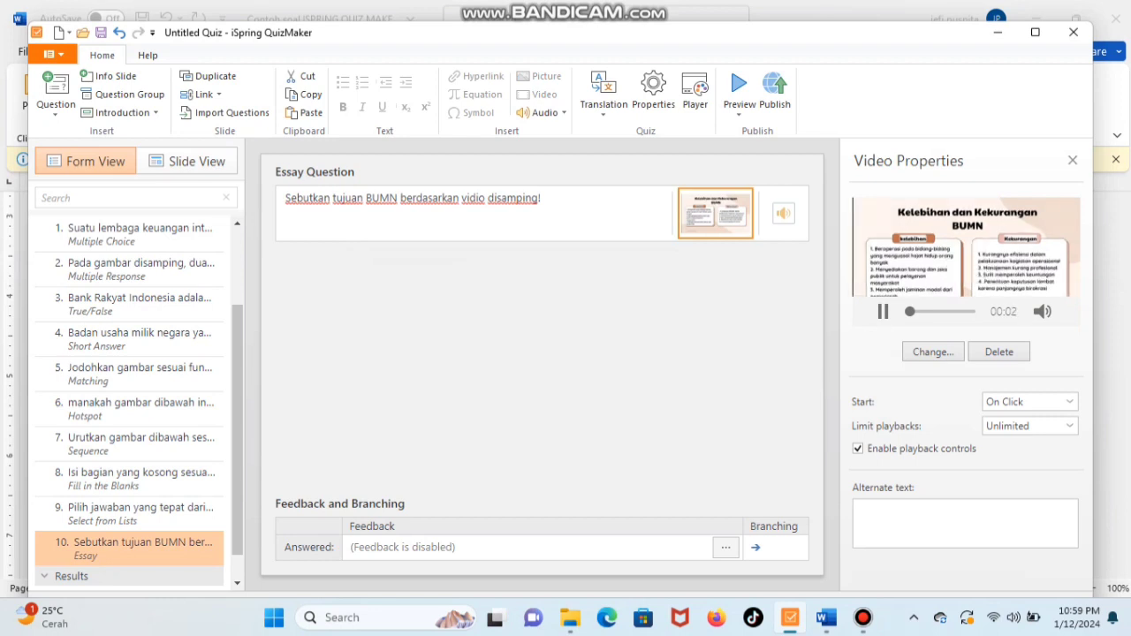
{"action": "key", "text": "XF86AudioLowerVolume"}
{"action": "key", "text": "XF86AudioLowerVolume"}
{"action": "key", "text": "XF86AudioLowerVolume"}
{"action": "key", "text": "XF86AudioLowerVolume"}
{"action": "key", "text": "XF86AudioLowerVolume"}
{"action": "key", "text": "XF86AudioLowerVolume"}
{"action": "key", "text": "XF86AudioLowerVolume"}
{"action": "key", "text": "XF86AudioLowerVolume"}
{"action": "key", "text": "XF86AudioLowerVolume"}
{"action": "key", "text": "XF86AudioLowerVolume"}
{"action": "key", "text": "XF86AudioLowerVolume"}
{"action": "key", "text": "XF86AudioLowerVolume"}
{"action": "key", "text": "XF86AudioLowerVolume"}
{"action": "key", "text": "XF86AudioLowerVolume"}
{"action": "key", "text": "XF86AudioLowerVolume"}
{"action": "key", "text": "XF86AudioLowerVolume"}
{"action": "key", "text": "XF86AudioLowerVolume"}
{"action": "key", "text": "XF86AudioLowerVolume"}
{"action": "key", "text": "XF86AudioLowerVolume"}
{"action": "key", "text": "XF86AudioLowerVolume"}
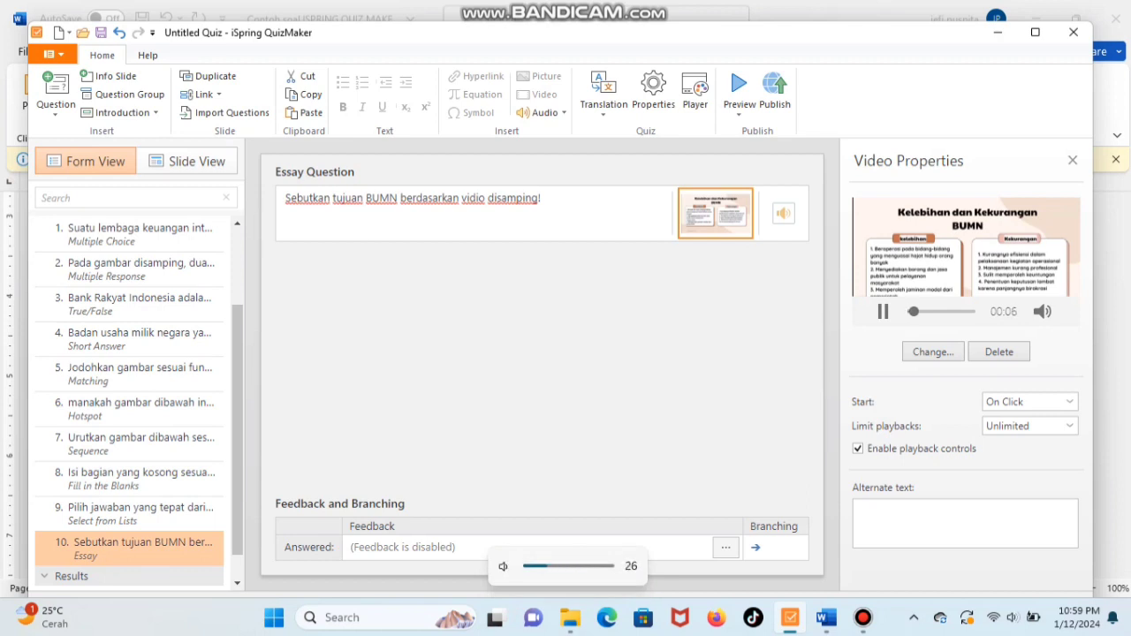
{"action": "key", "text": "XF86AudioLowerVolume"}
{"action": "key", "text": "XF86AudioLowerVolume"}
{"action": "left_click", "coordinate": [883, 311]}
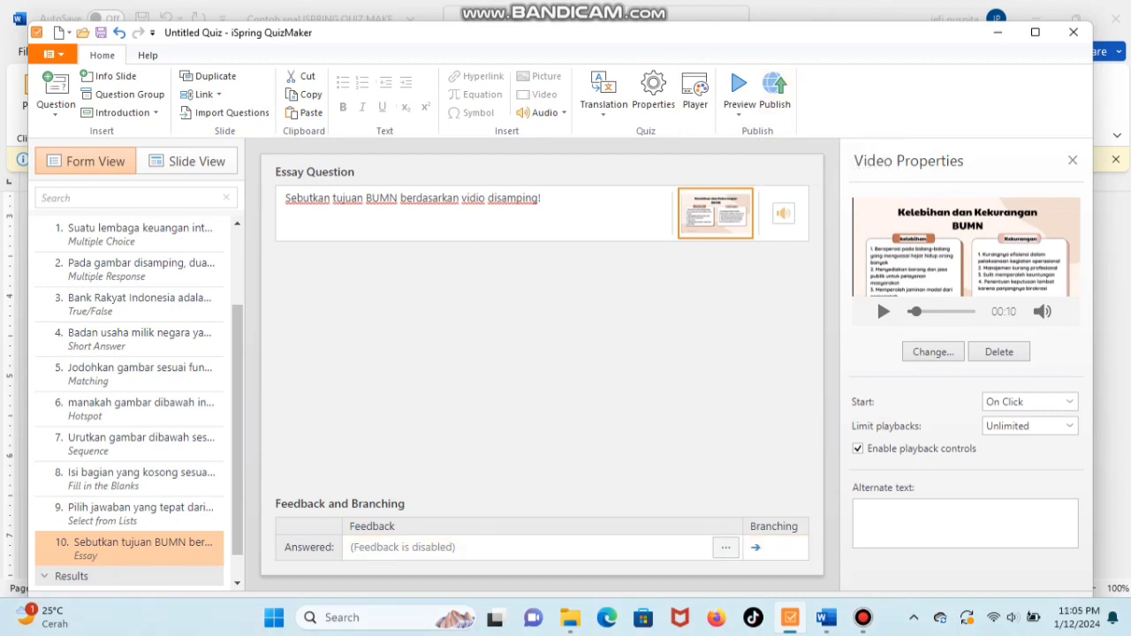
{"action": "mouse_move", "coordinate": [862, 617]}
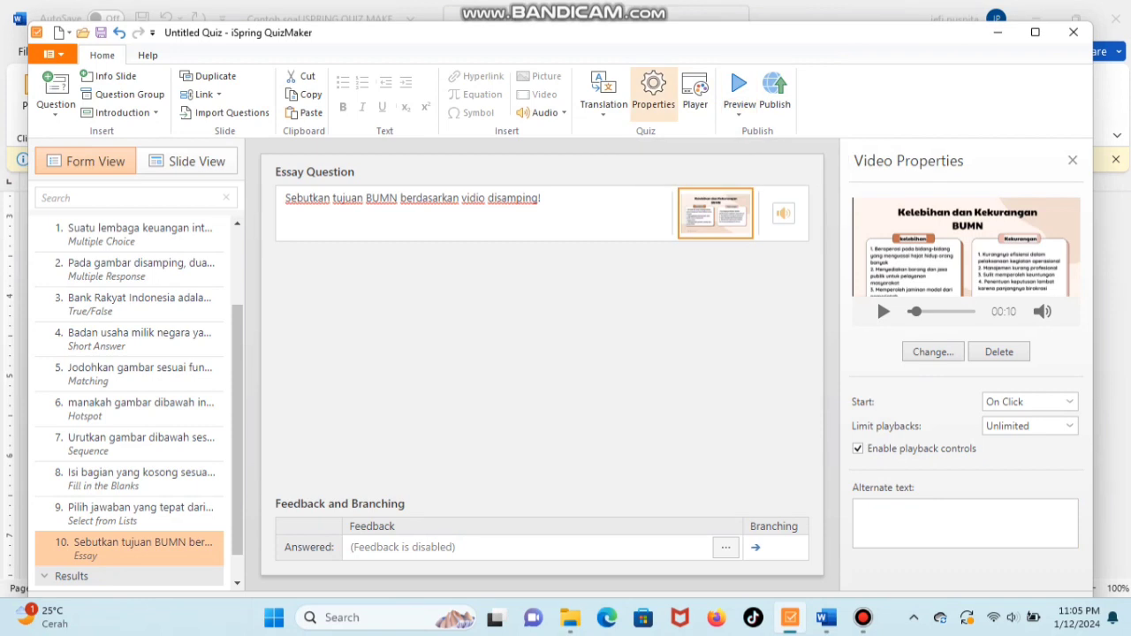
- Set the quiz title to "ULANGAN HARIAN PELAJARAN EKONOMI KELAS 11" and enable a 60:00 time limit in the quiz properties
{"action": "left_click", "coordinate": [653, 88]}
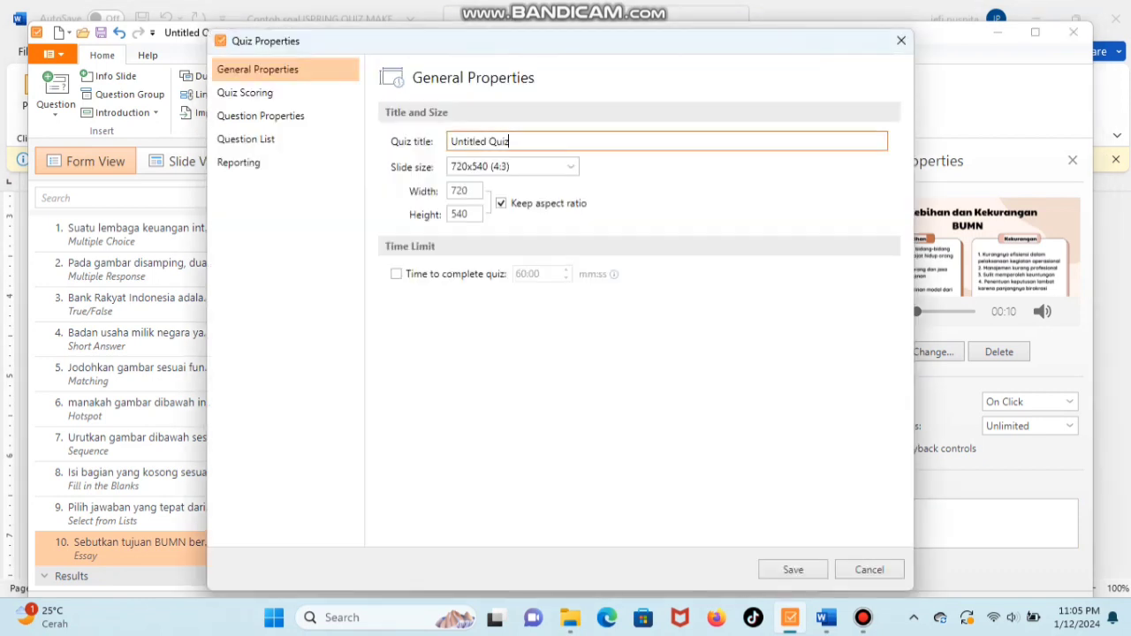
{"action": "key", "text": "ctrl+shift+Left"}
{"action": "key", "text": "ctrl+shift+Left"}
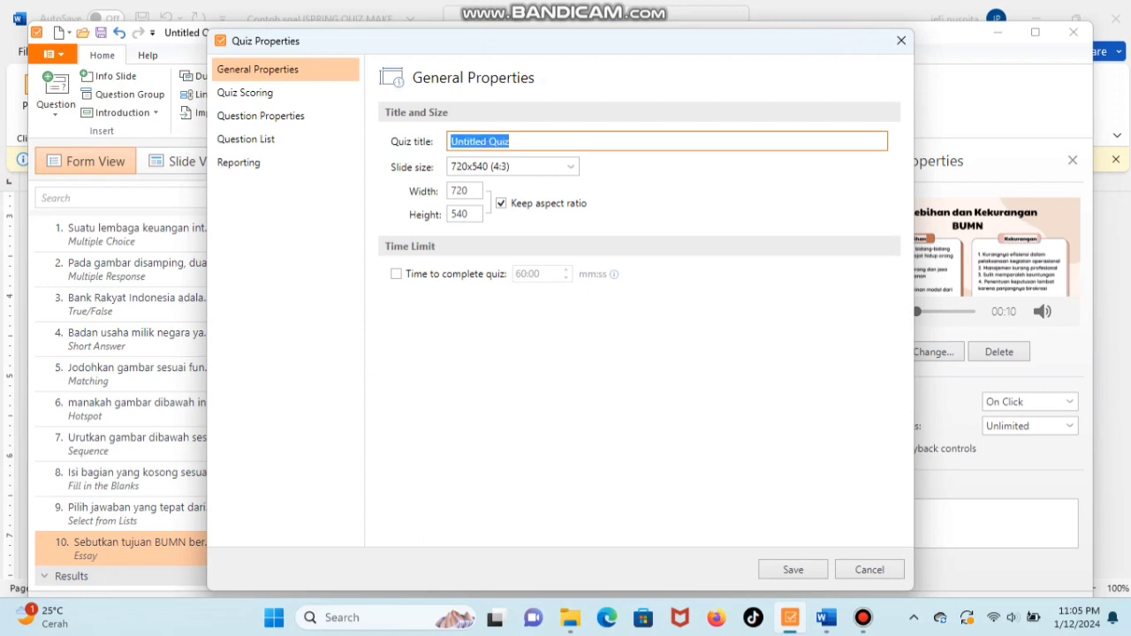
{"action": "type", "text": "ULA"}
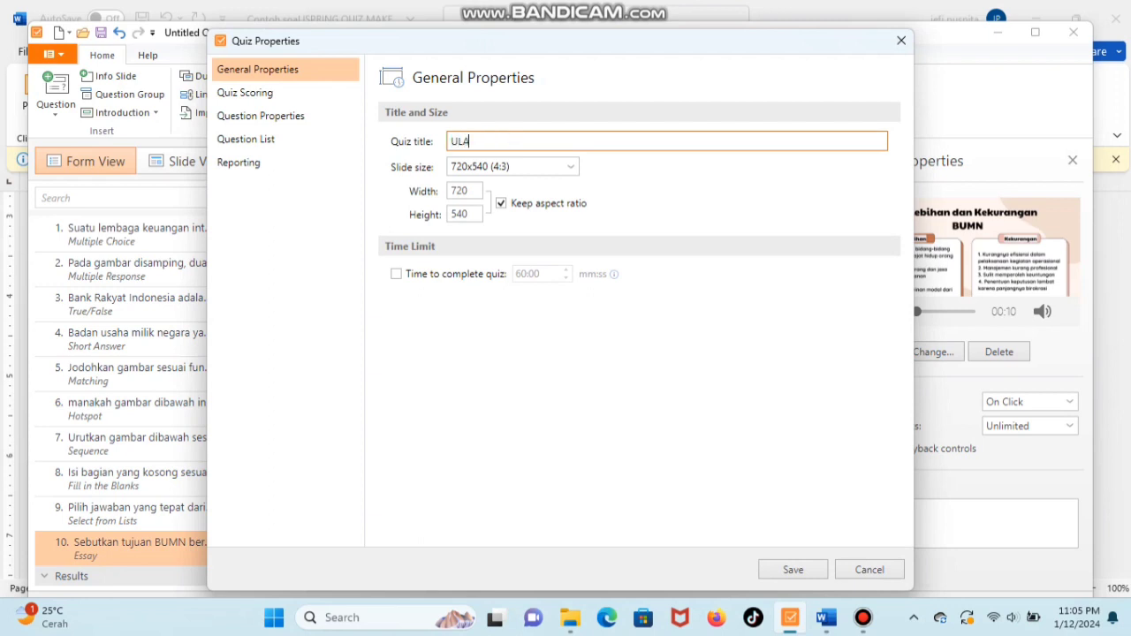
{"action": "type", "text": "NGAN HARIAN"}
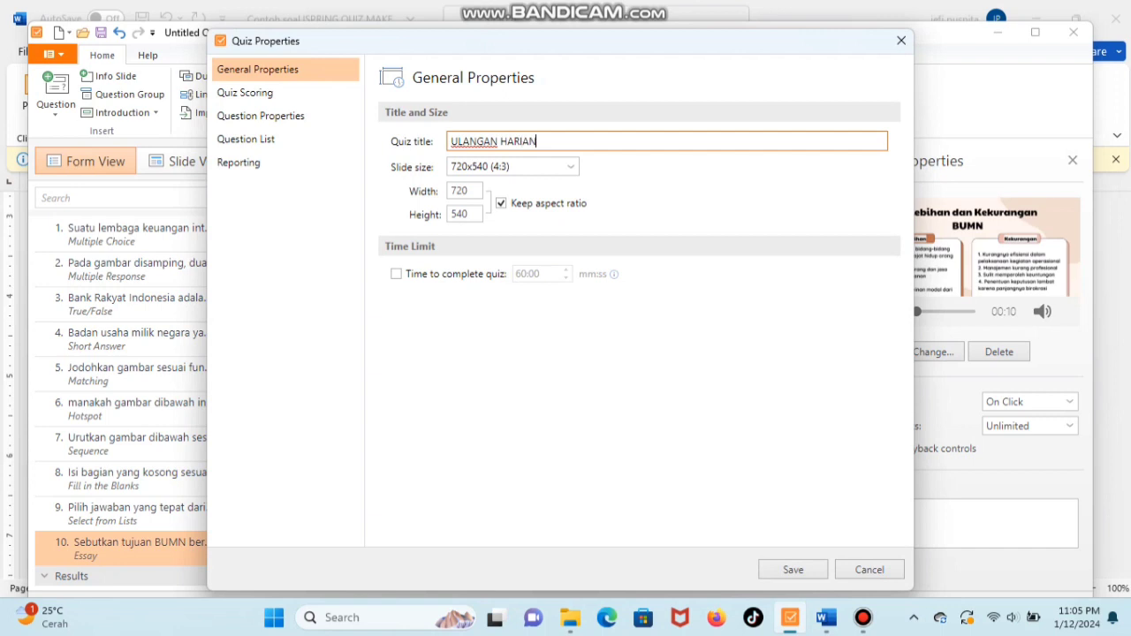
{"action": "type", "text": " PELAJARAN EK"}
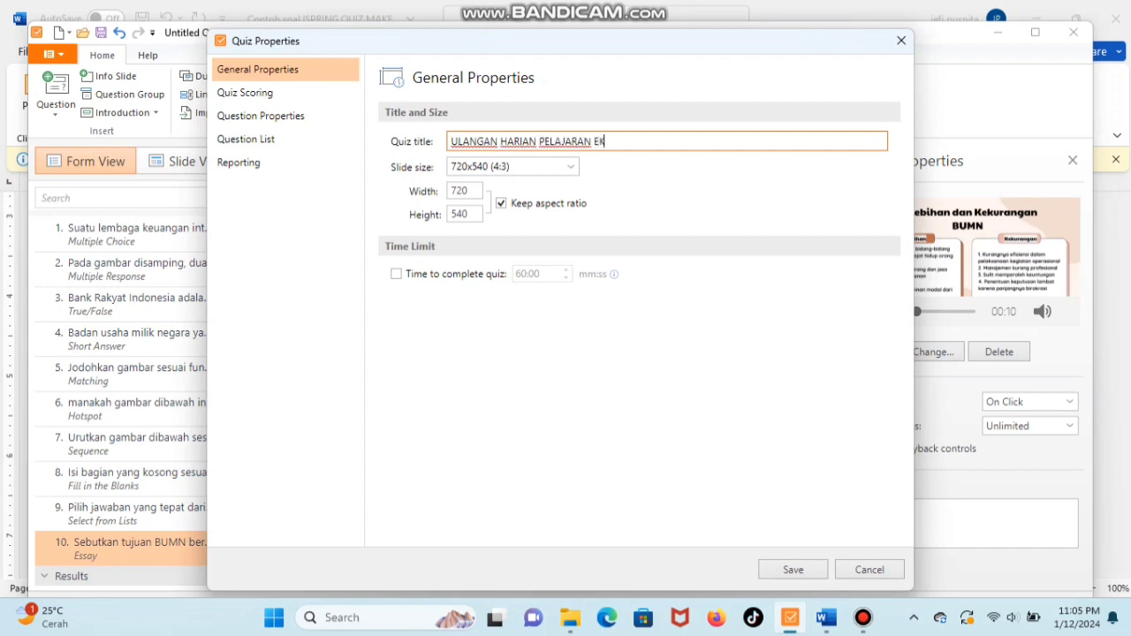
{"action": "type", "text": "ONOMI KELAS"}
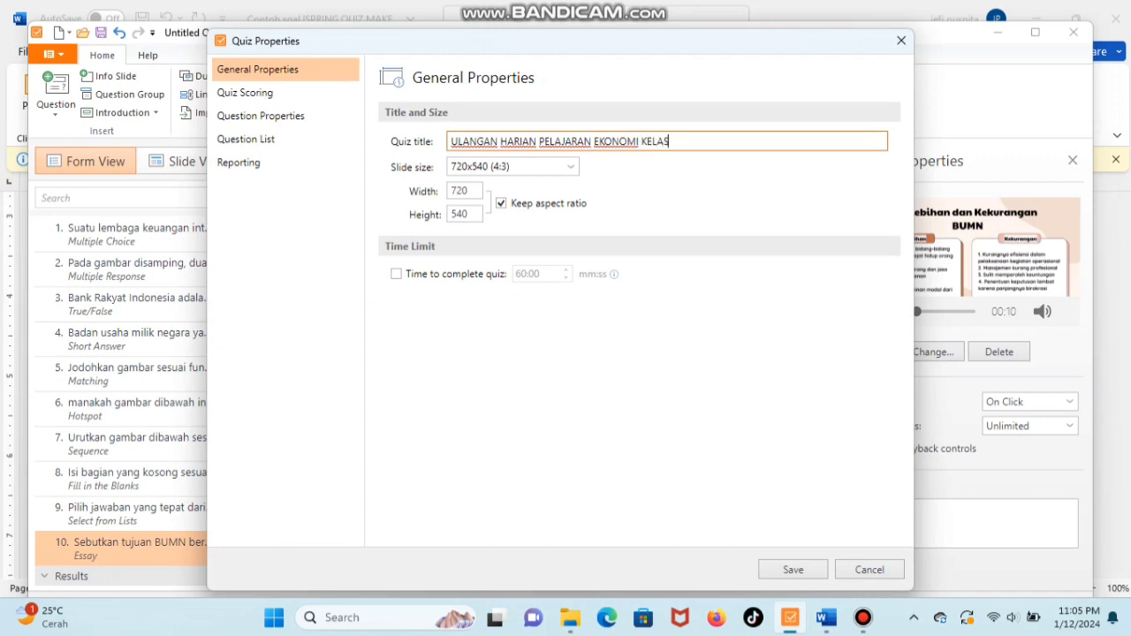
{"action": "type", "text": " 11"}
{"action": "left_click", "coordinate": [396, 274]}
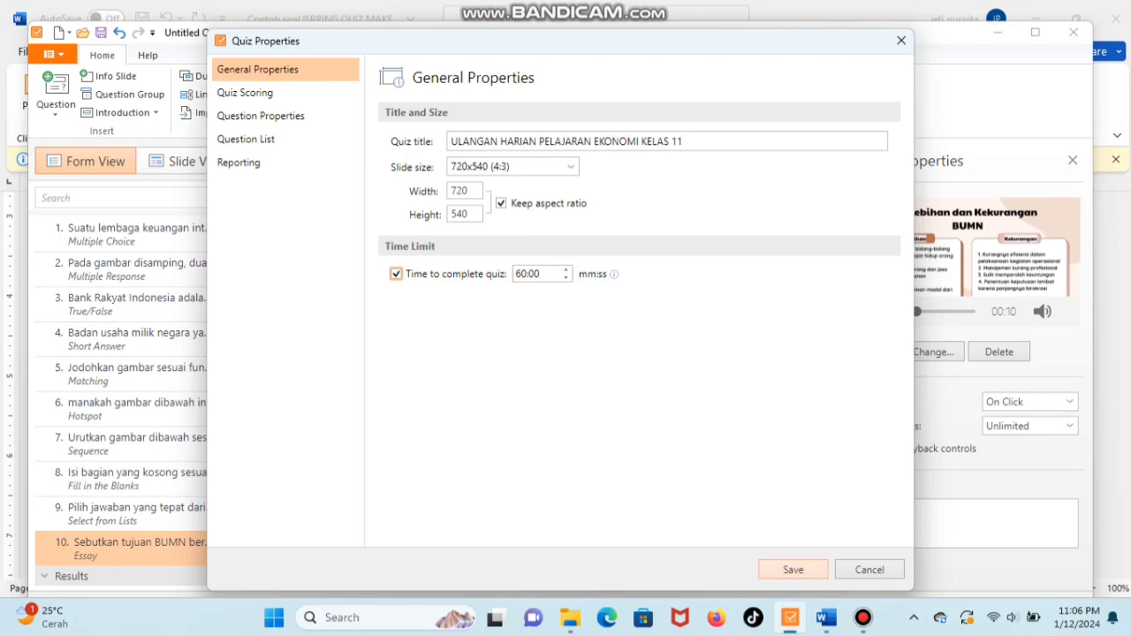
{"action": "left_click", "coordinate": [793, 569]}
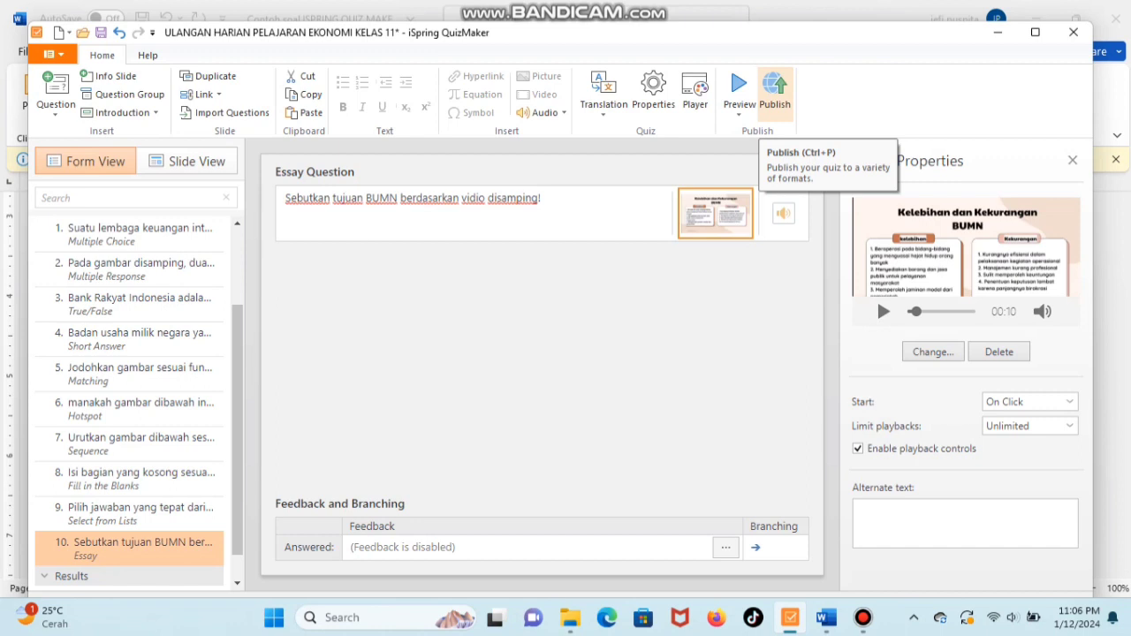
- Publish the quiz to My Computer as HTML5 and save a ZIP archive named "ULANGAN HARIAN PELAJARAN EKONOMI KELAS 11" in the Quizzes folder
{"action": "left_click", "coordinate": [774, 89]}
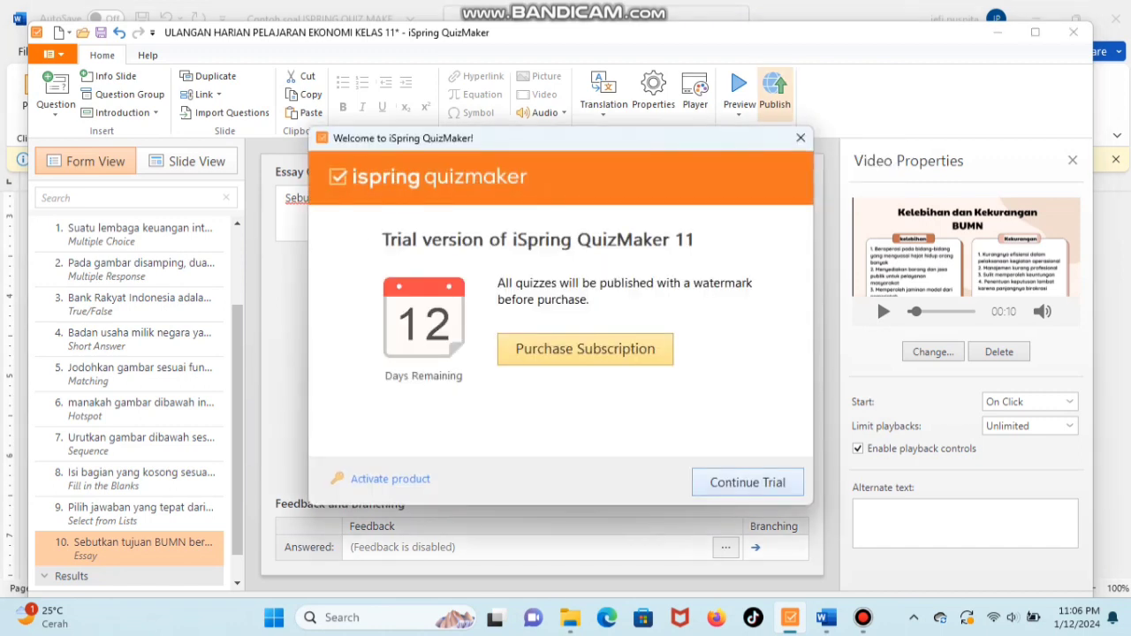
{"action": "left_click", "coordinate": [747, 482]}
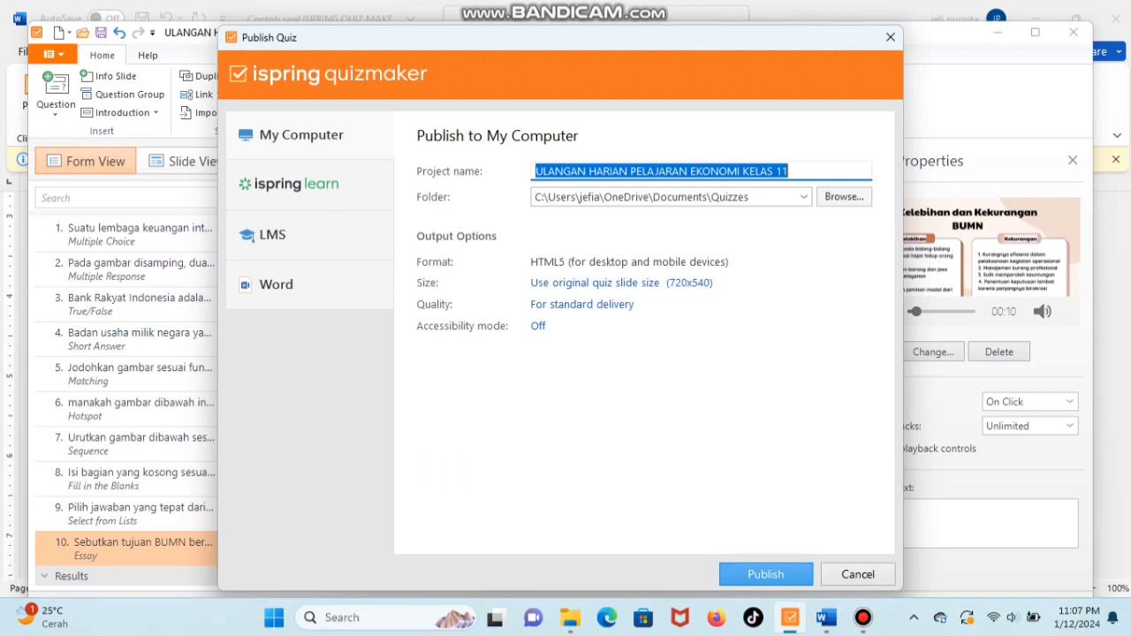
{"action": "left_click", "coordinate": [765, 574]}
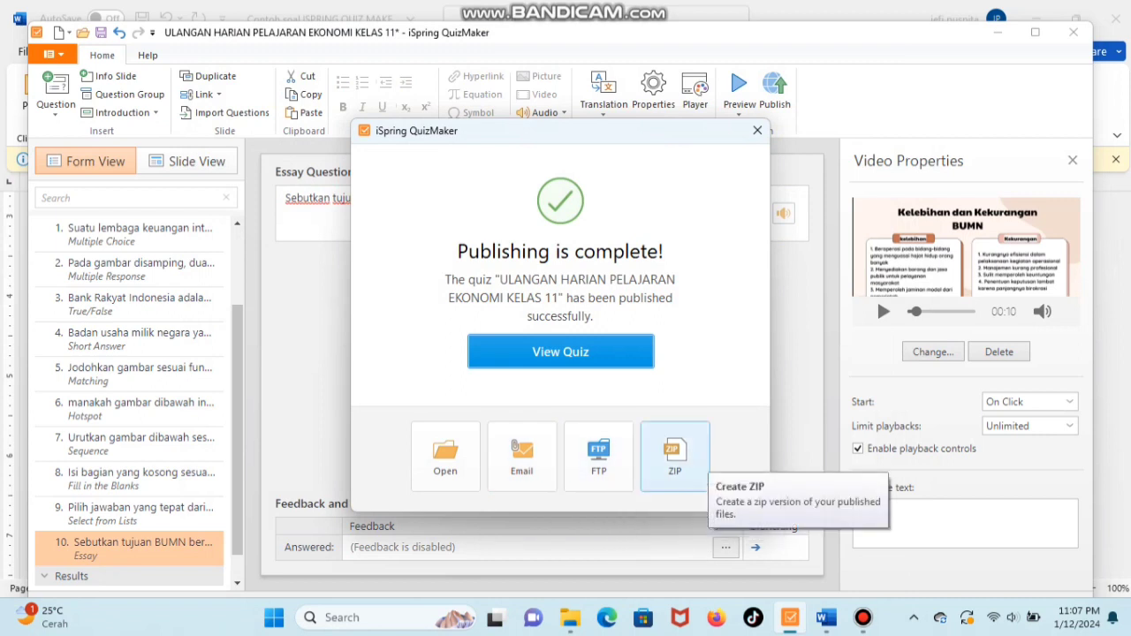
{"action": "left_click", "coordinate": [675, 455]}
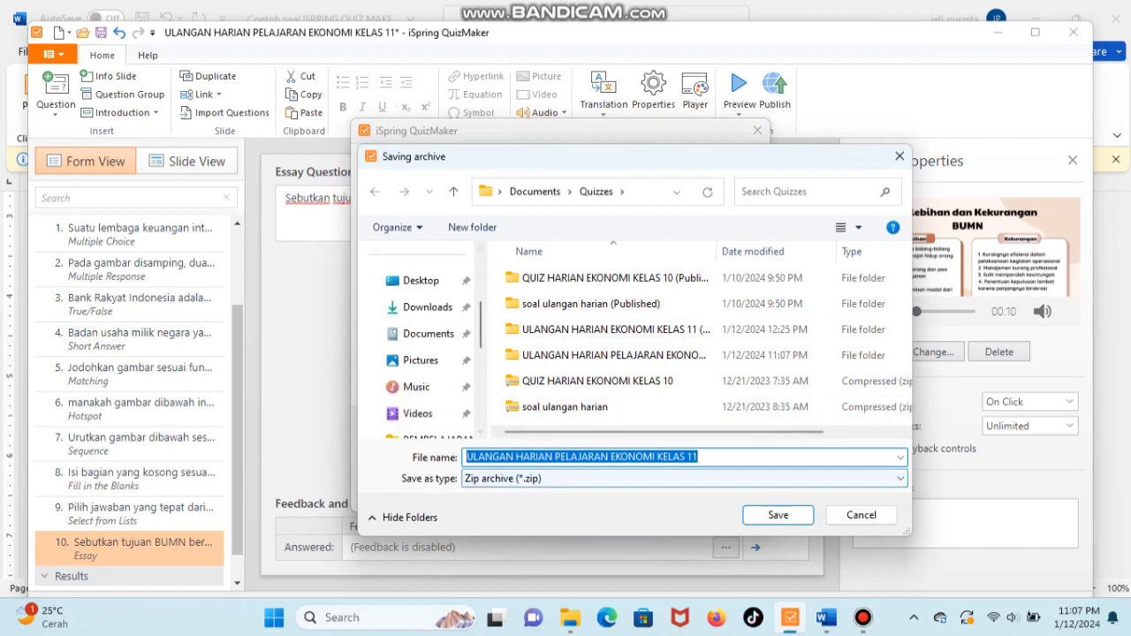
{"action": "key", "text": "Return"}
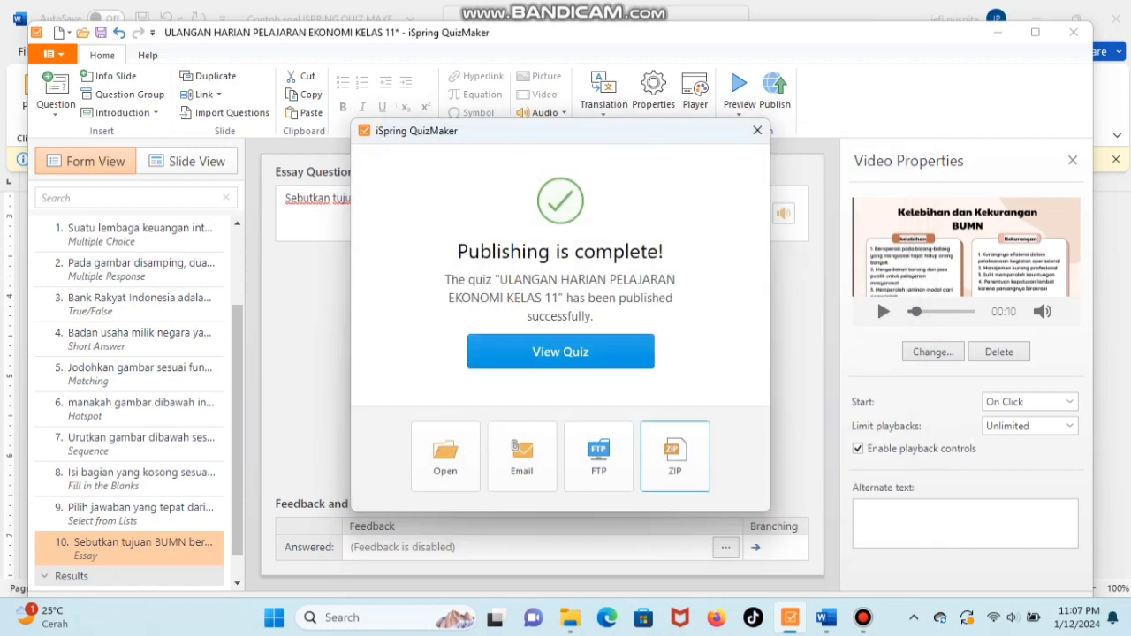